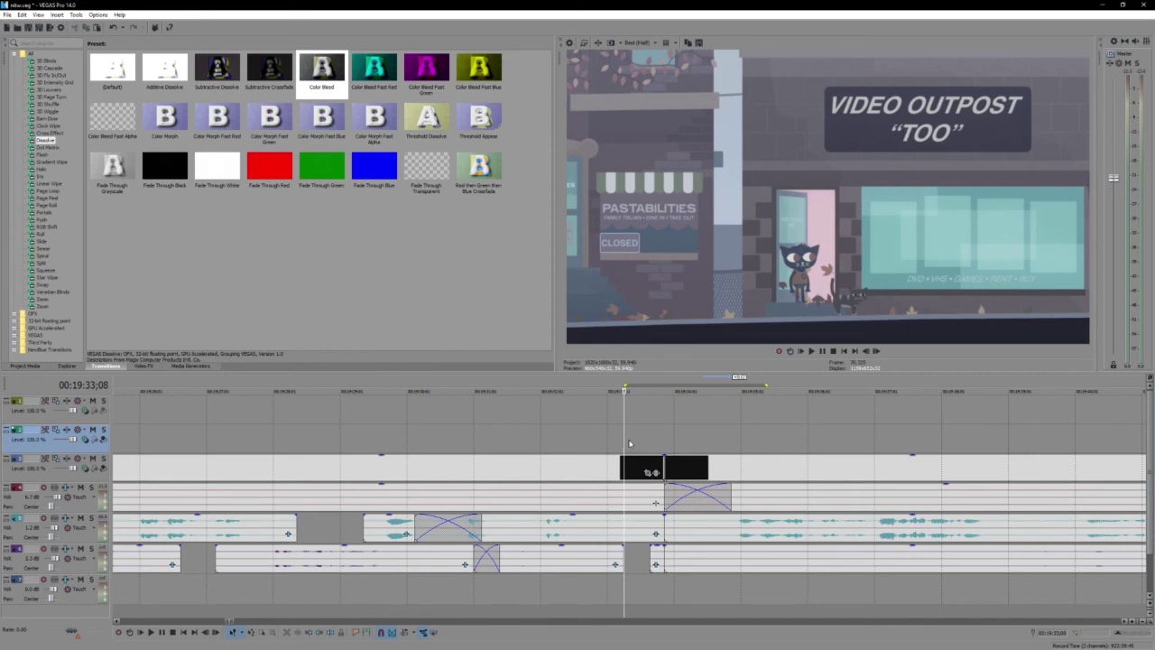
Step: Split the teal audio clip at about 00:19:40 and trim the start of the later part to about 00:19:45
key("space")
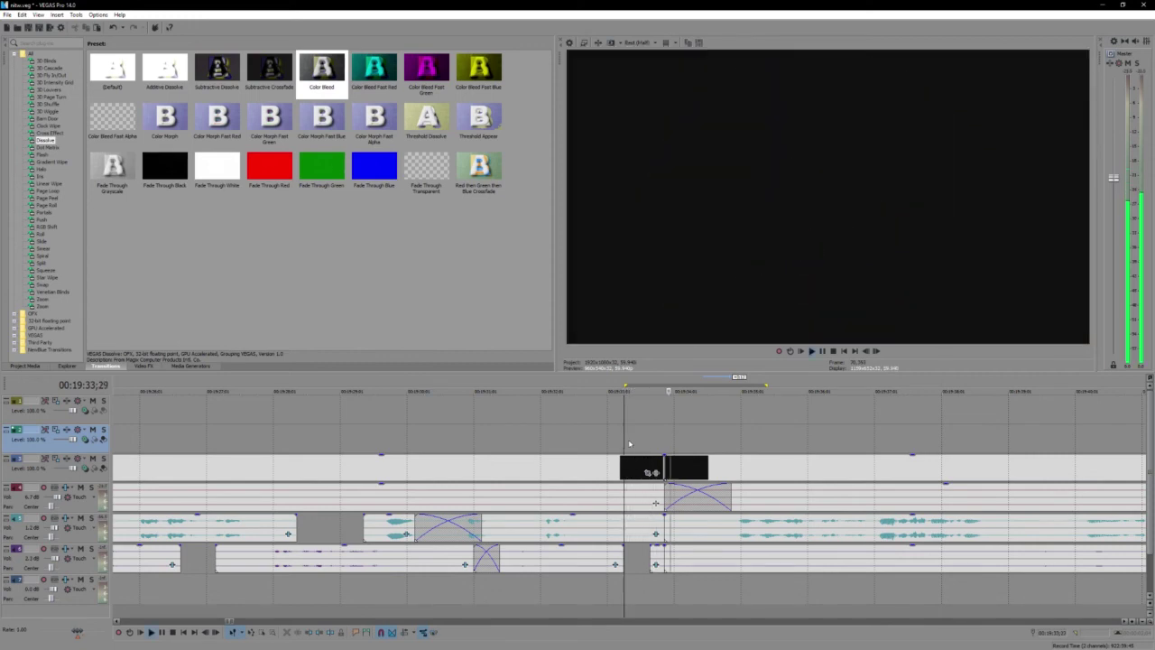
scroll(692, 472, "down", 5)
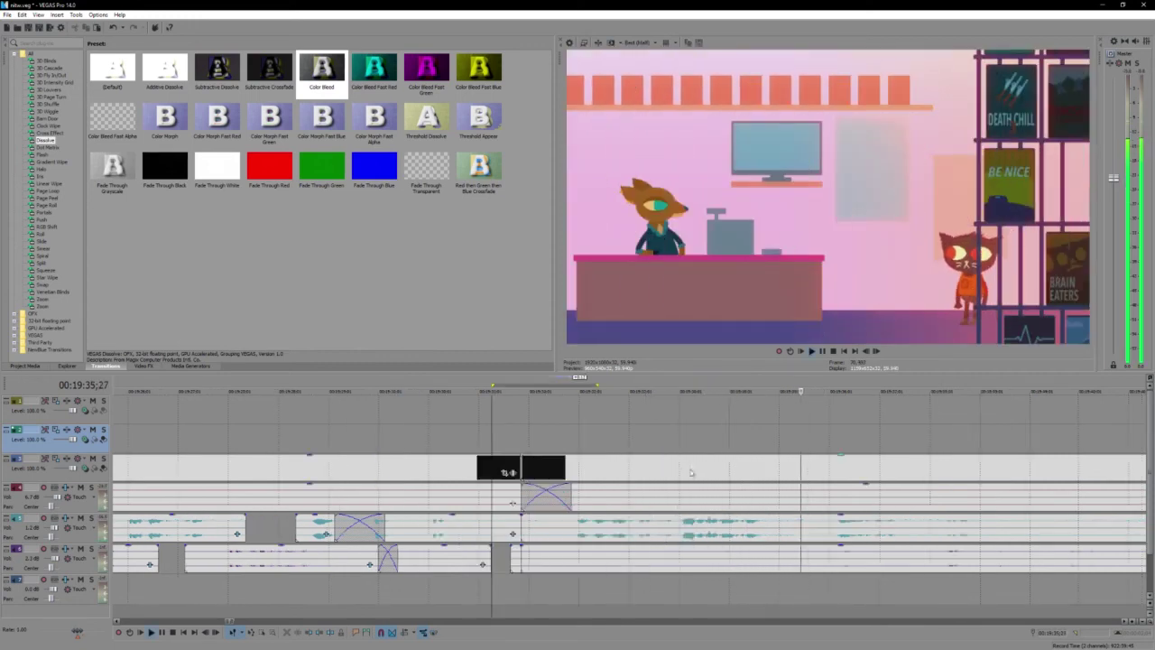
left_click(735, 528)
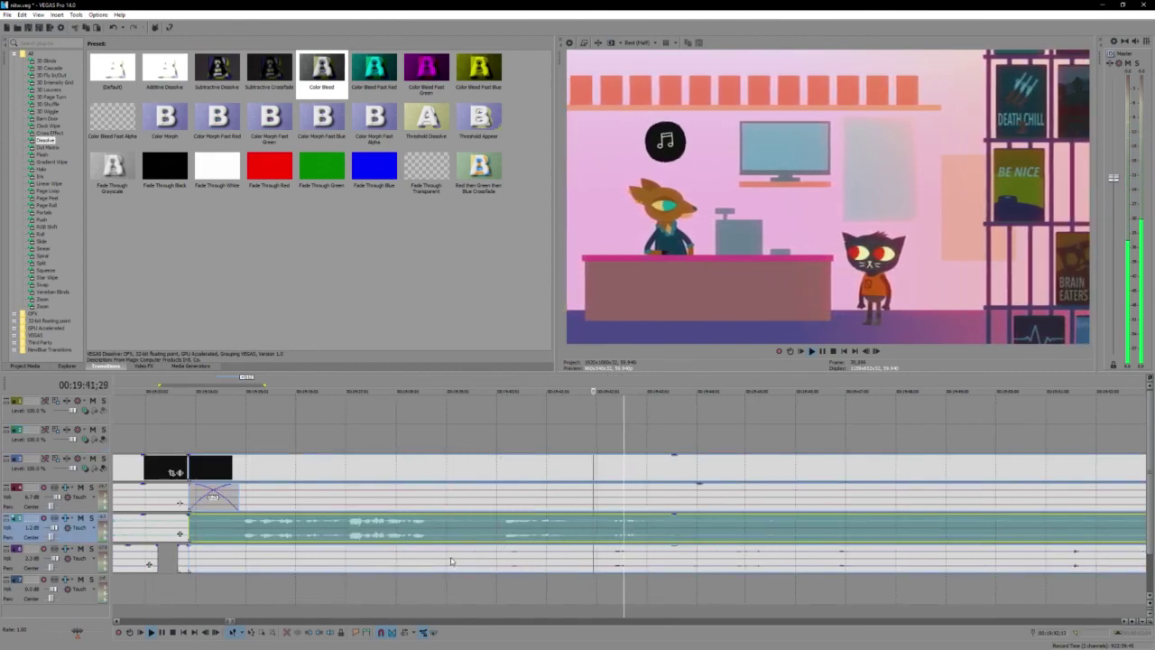
left_click(499, 528)
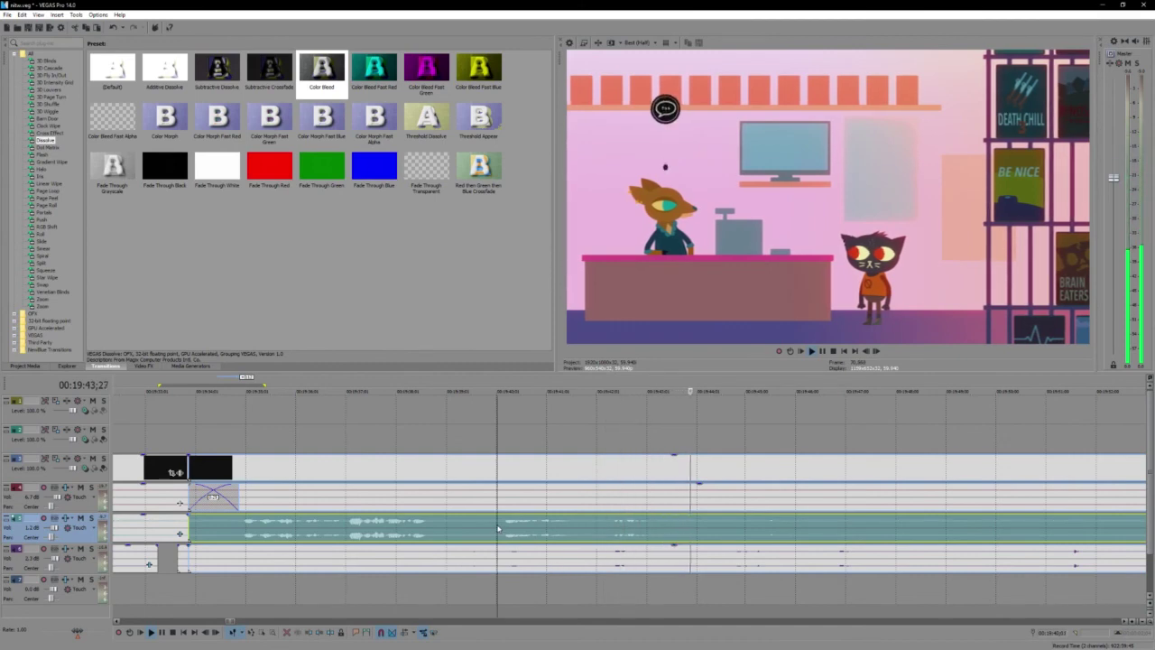
key("s")
scroll(624, 536, "down", 2)
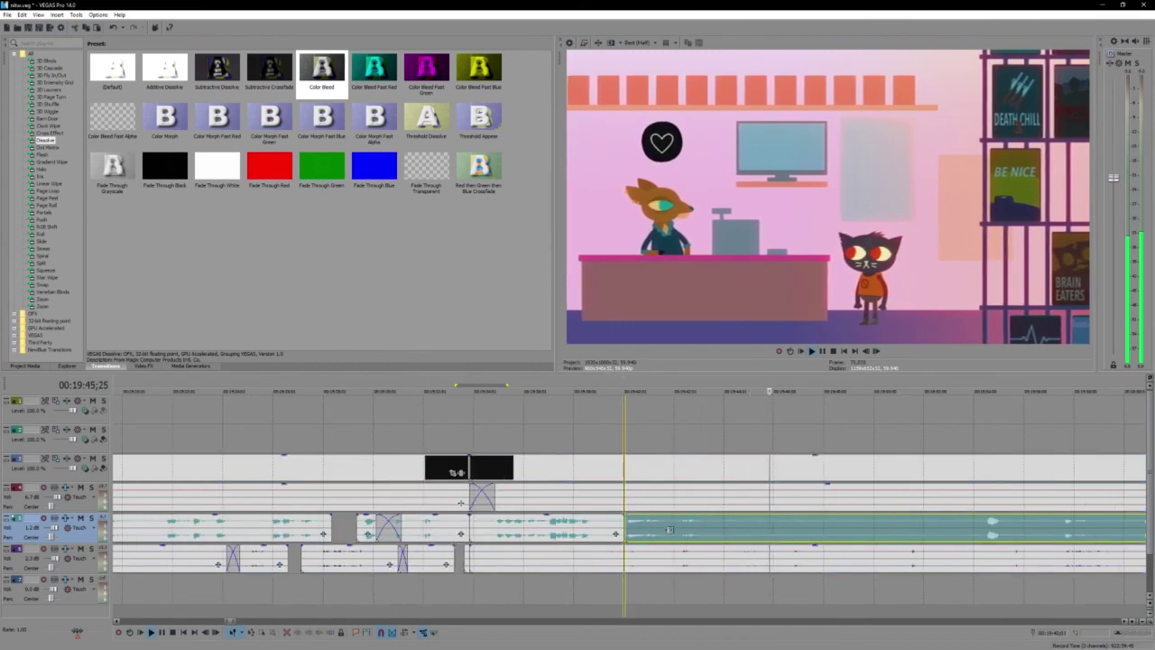
left_click_drag(624, 534, 754, 534)
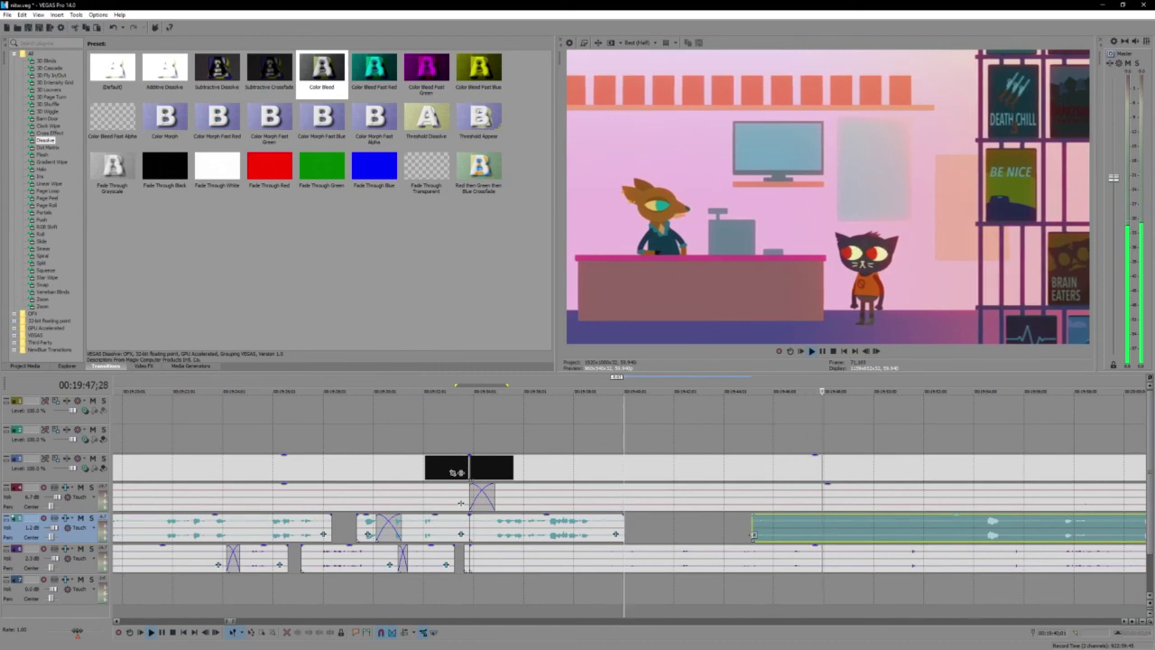
Step: Split the teal audio clip at about 00:19:57 and trim the start of the later part to about 00:20:00
scroll(754, 534, "down", 3)
left_click(759, 534)
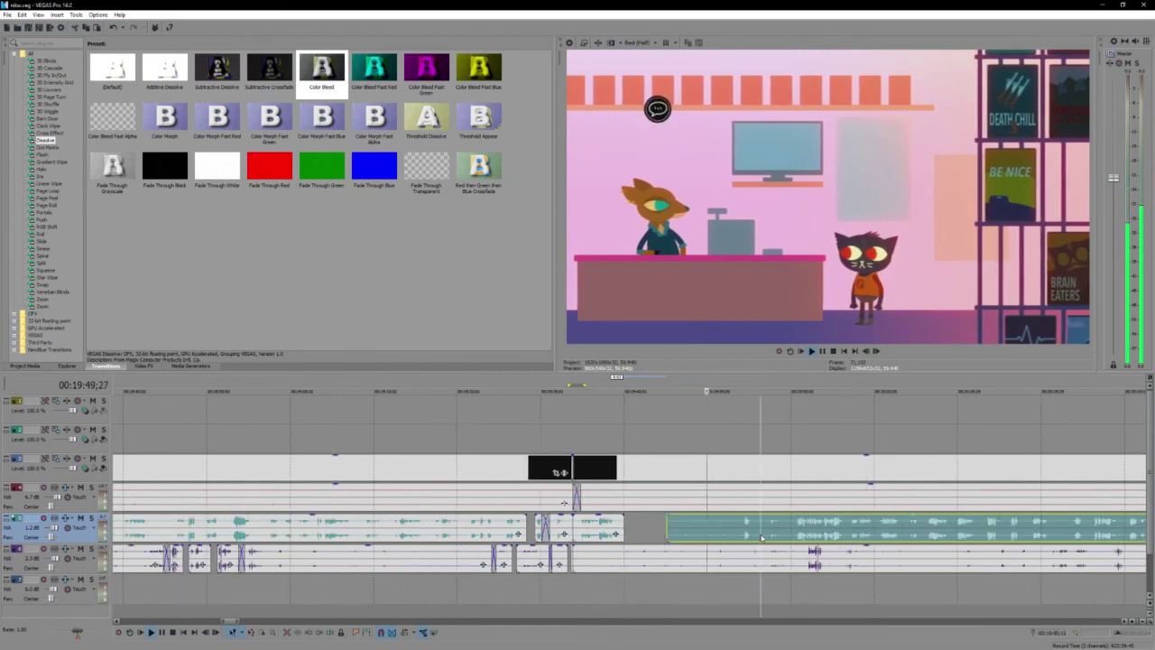
scroll(760, 535, "up", 1)
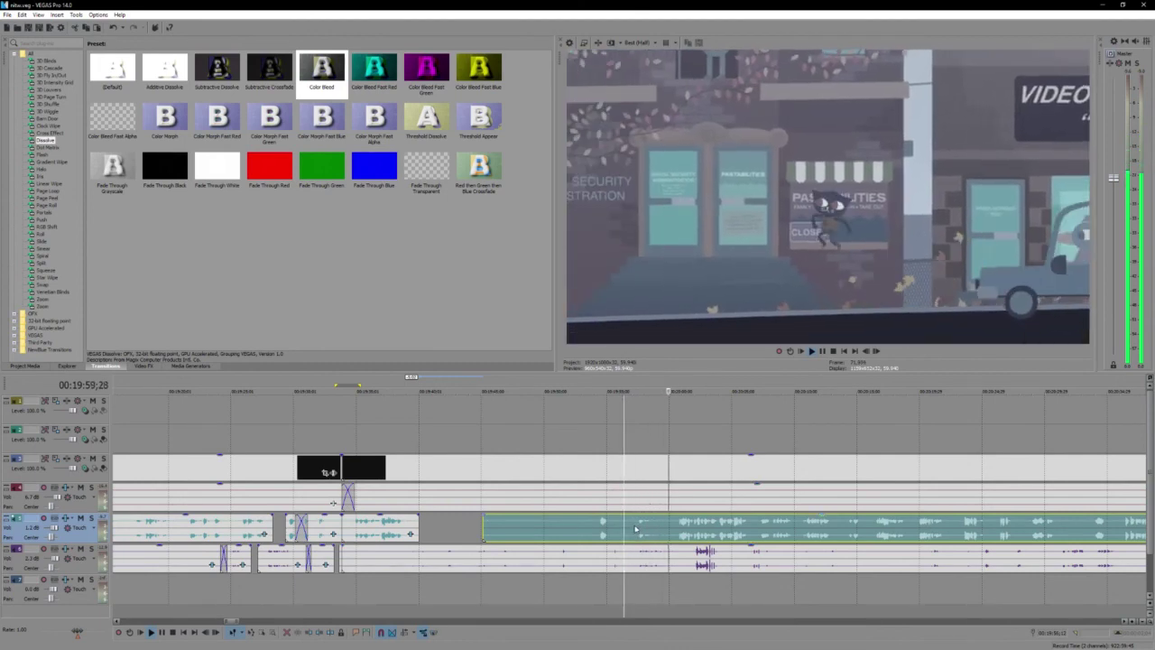
key("s")
left_click_drag(636, 524, 670, 531)
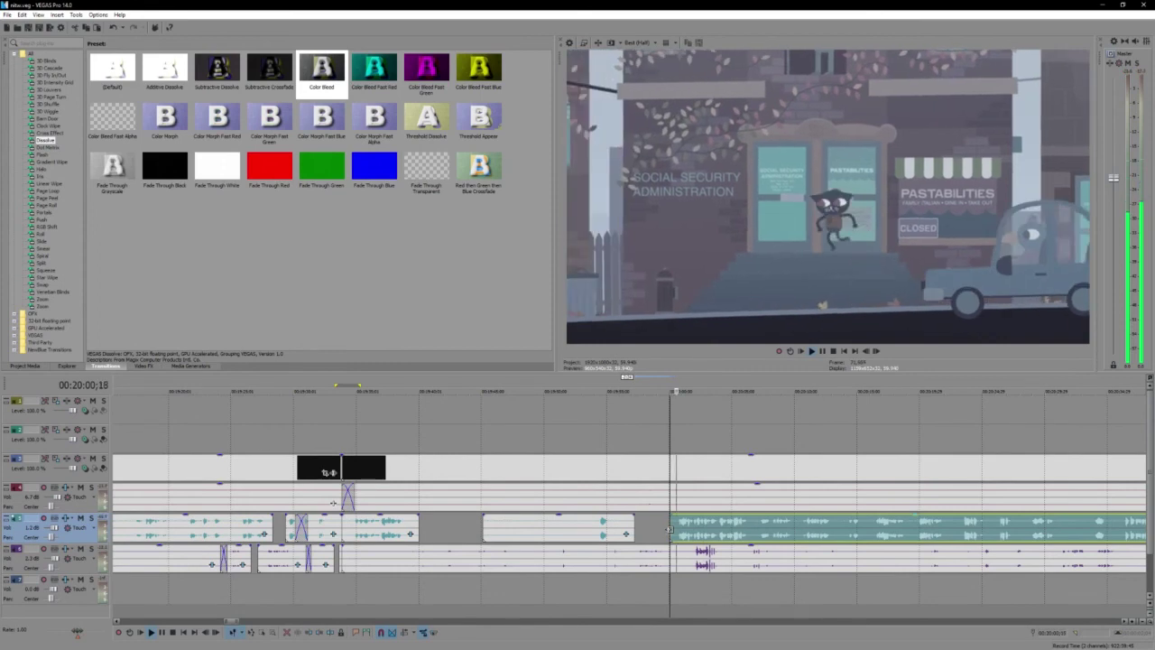
Step: Isolate the purple audio segment between about 00:20:09 and 00:20:12 and shift it earlier to crossfade with the preceding clip
scroll(670, 530, "up", 3)
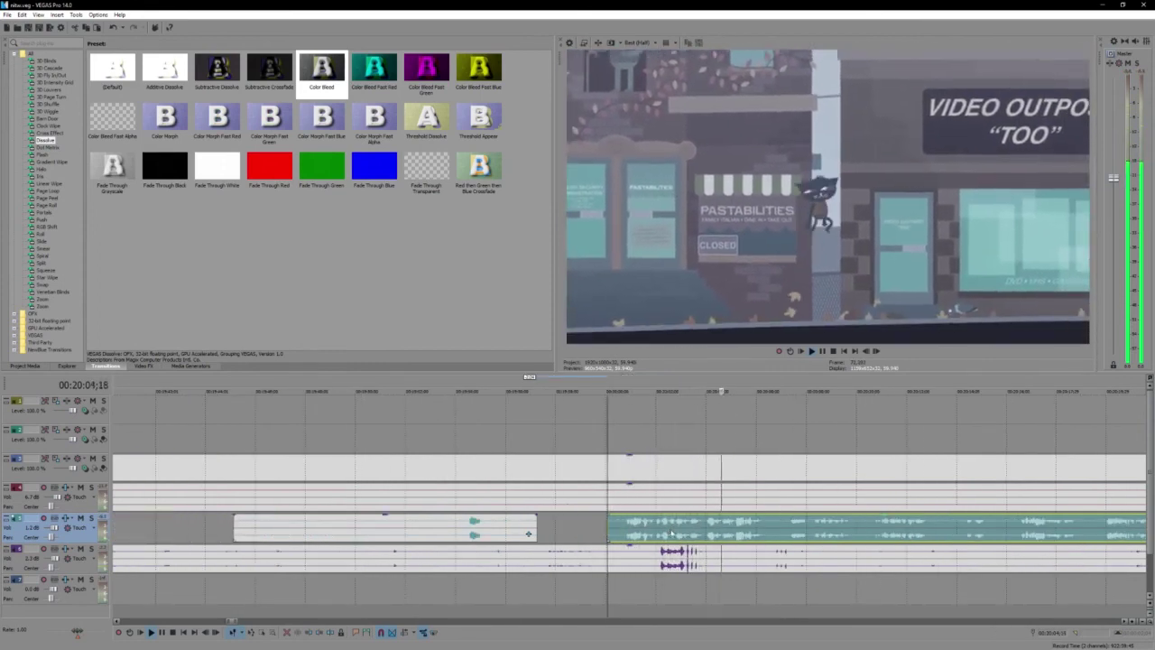
left_click(811, 566)
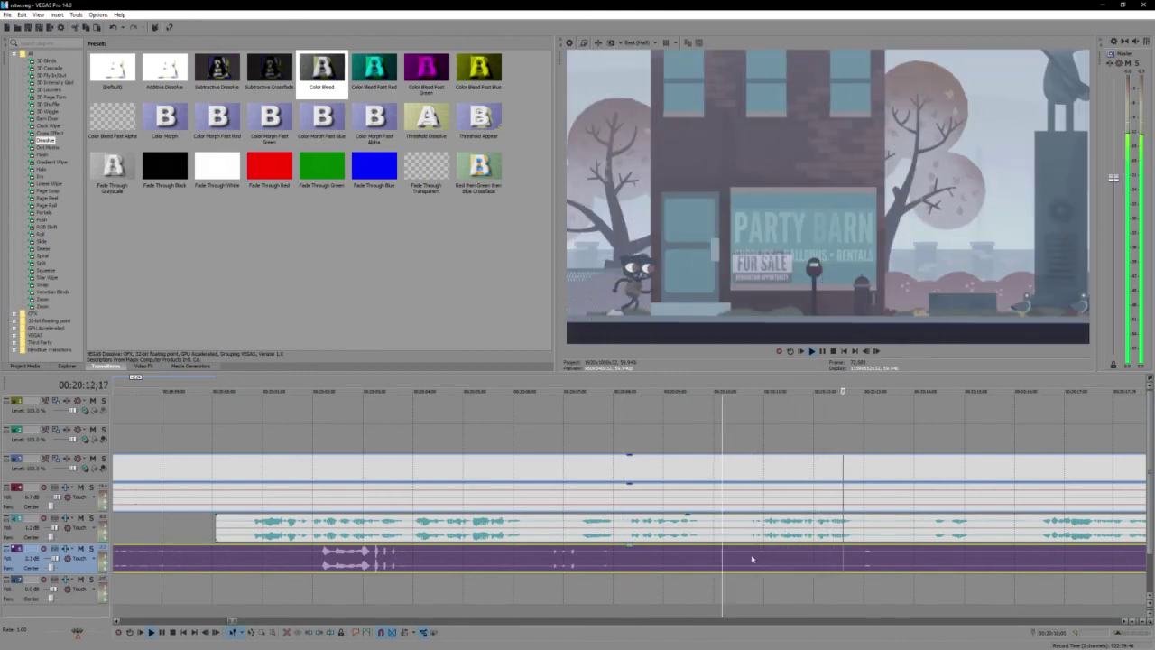
left_click(686, 559)
key("s")
left_click(813, 562)
key("s")
left_click(772, 567)
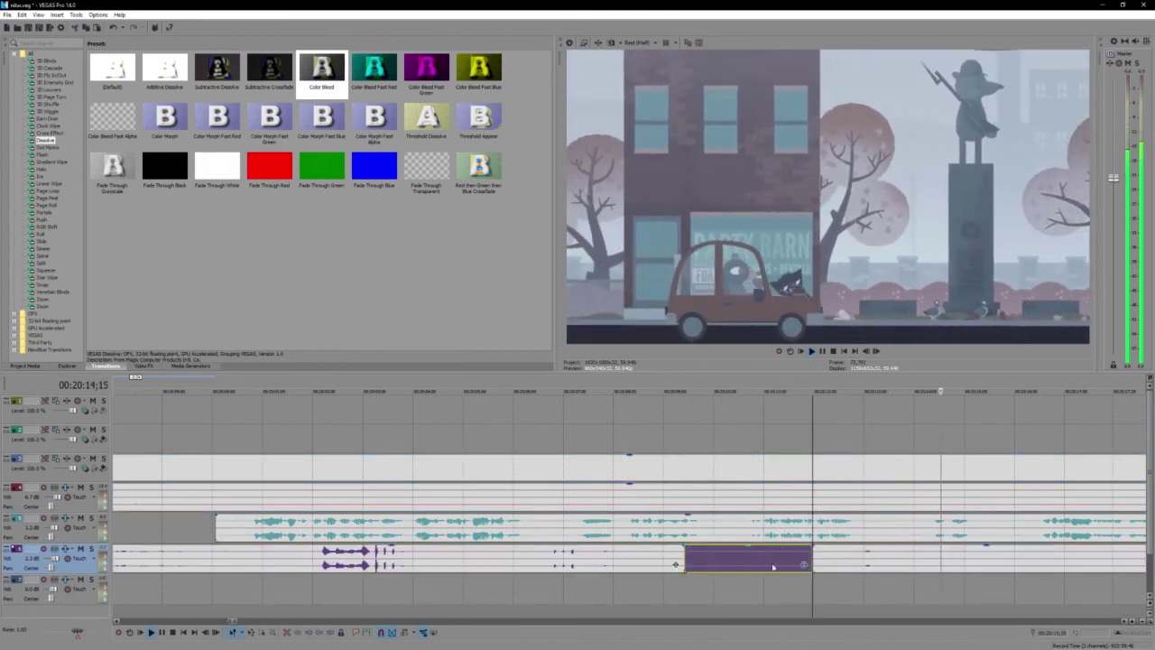
left_click_drag(773, 567, 739, 565)
key("Return")
Step: Save the project and play back the audio around the new crossfade on the purple track
left_click(639, 560)
key("space")
key("ctrl+s")
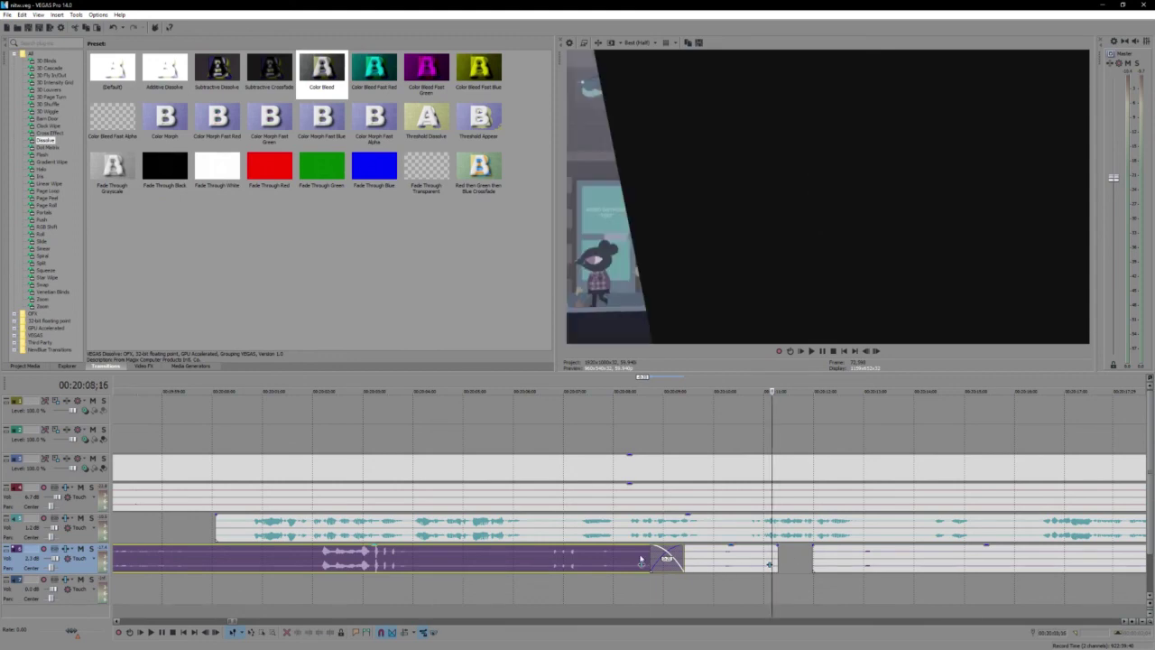
left_click(644, 564)
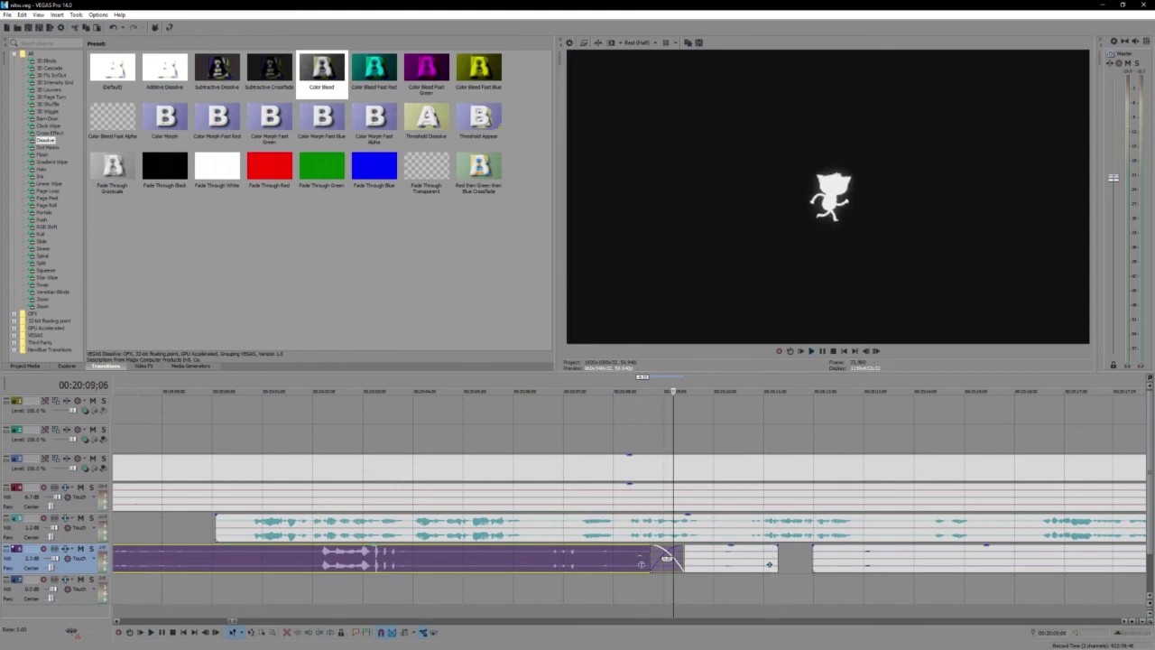
scroll(641, 563, "up", 2)
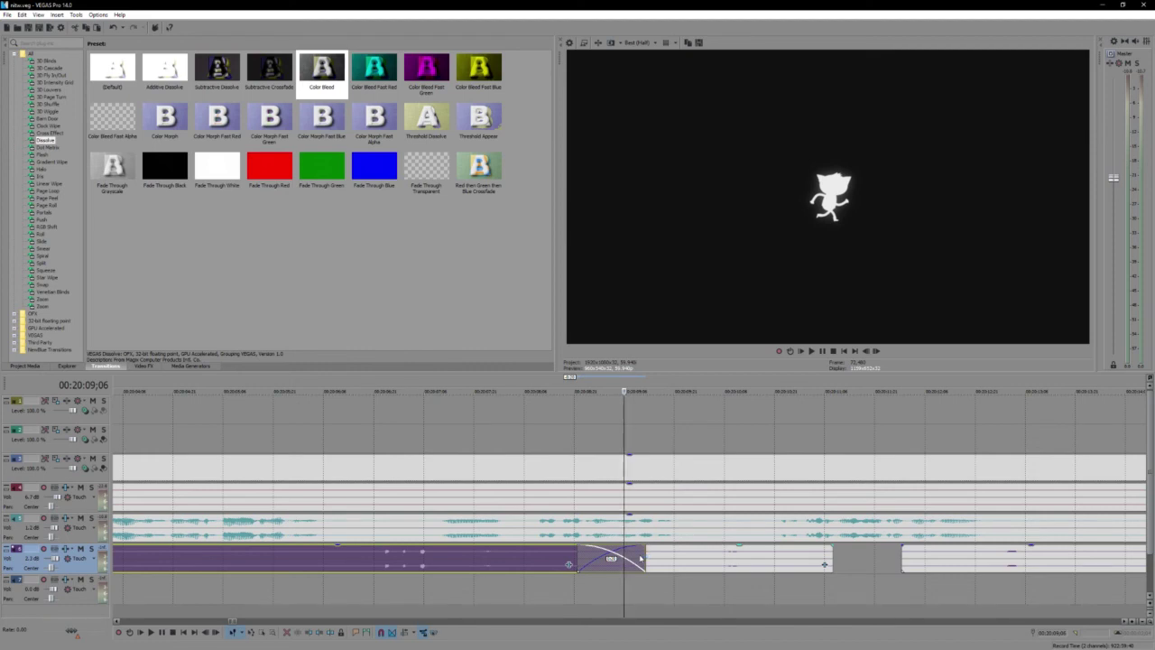
left_click(613, 441)
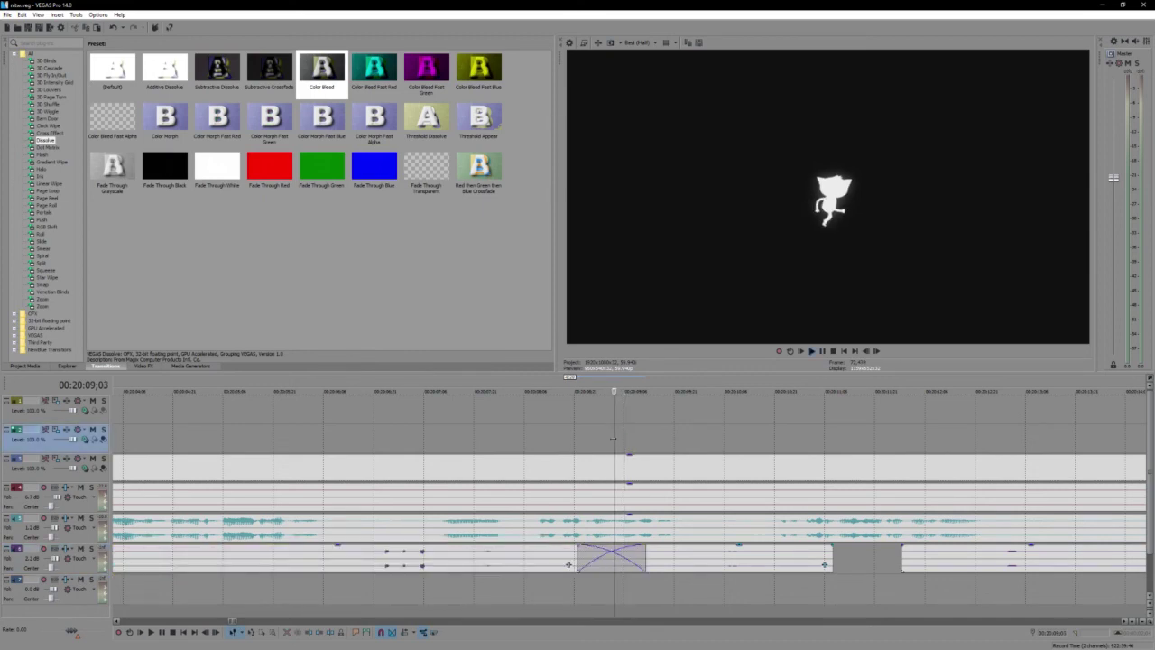
key("space")
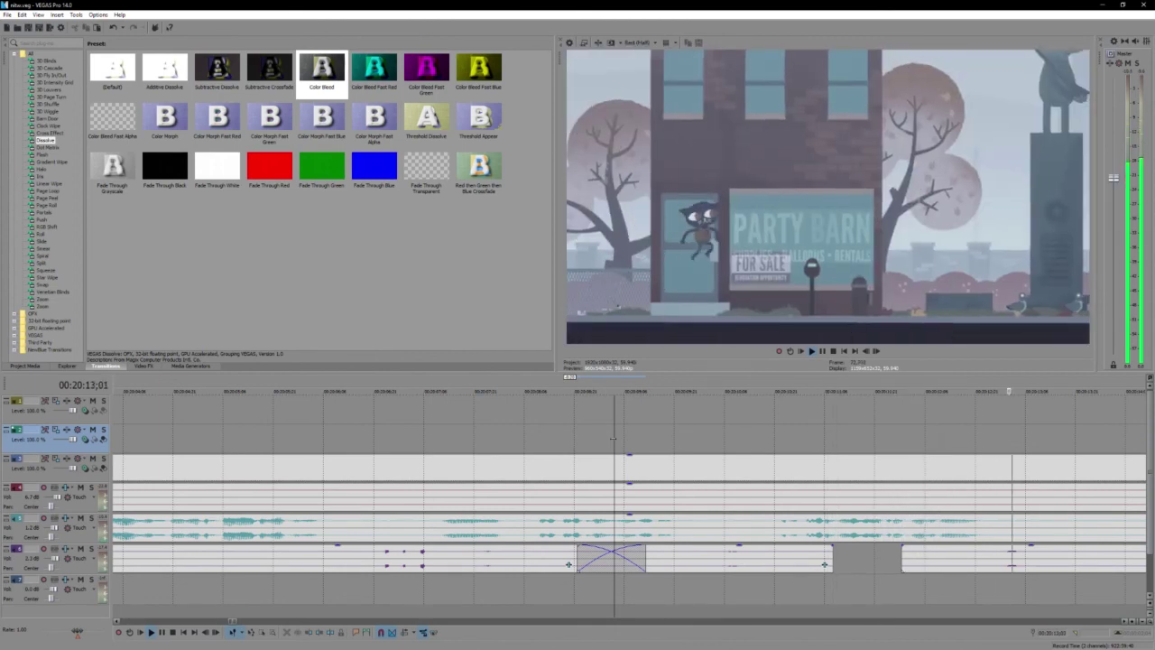
Step: Isolate the purple audio segment between about 00:20:20 and 00:20:22 and shift it about one second later over the following clip
left_click(706, 568)
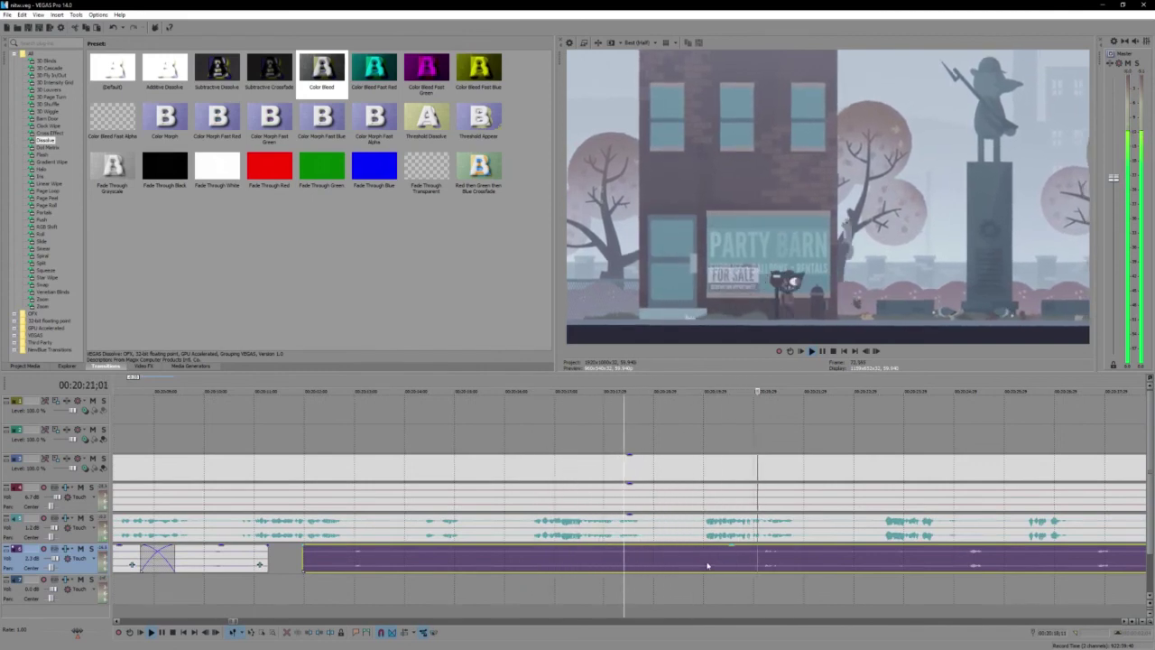
key("s")
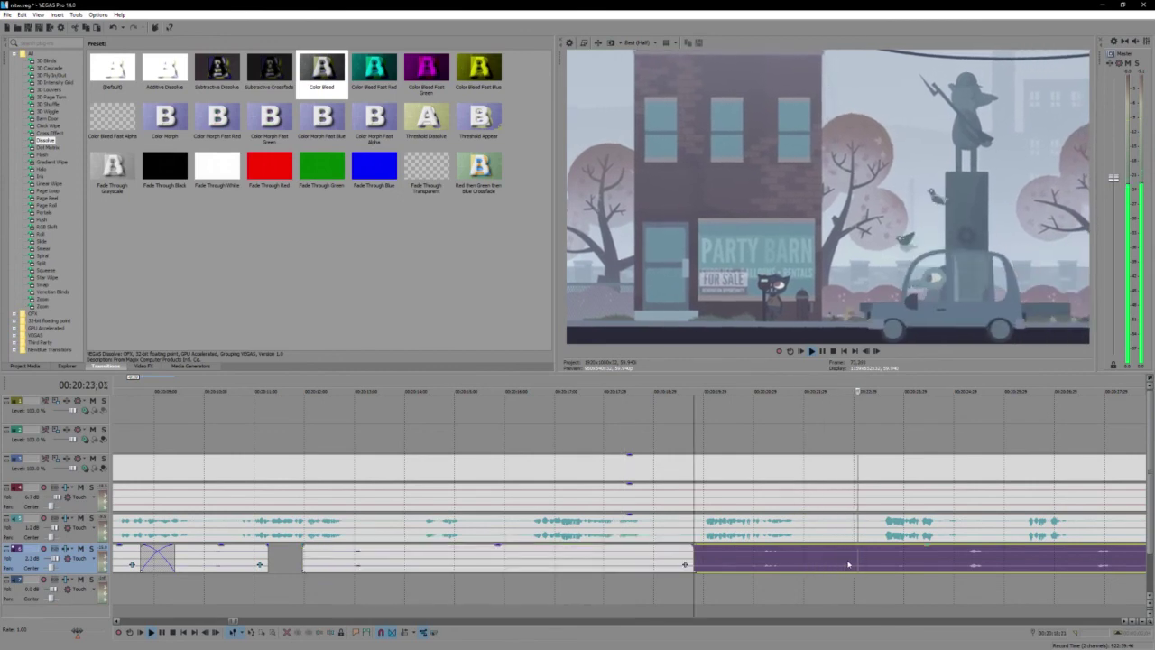
key("s")
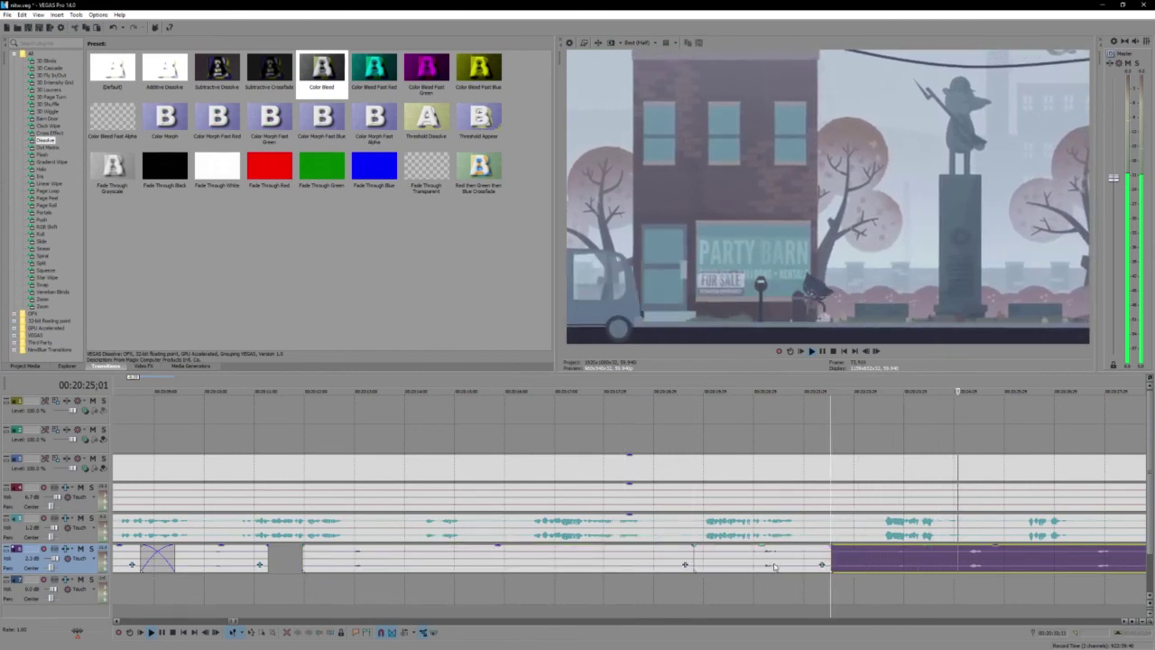
left_click_drag(774, 566, 834, 566)
Step: Play back the moved purple segment and trim the following clip's start to about 00:20:25, leaving a gap between them
left_click(700, 555)
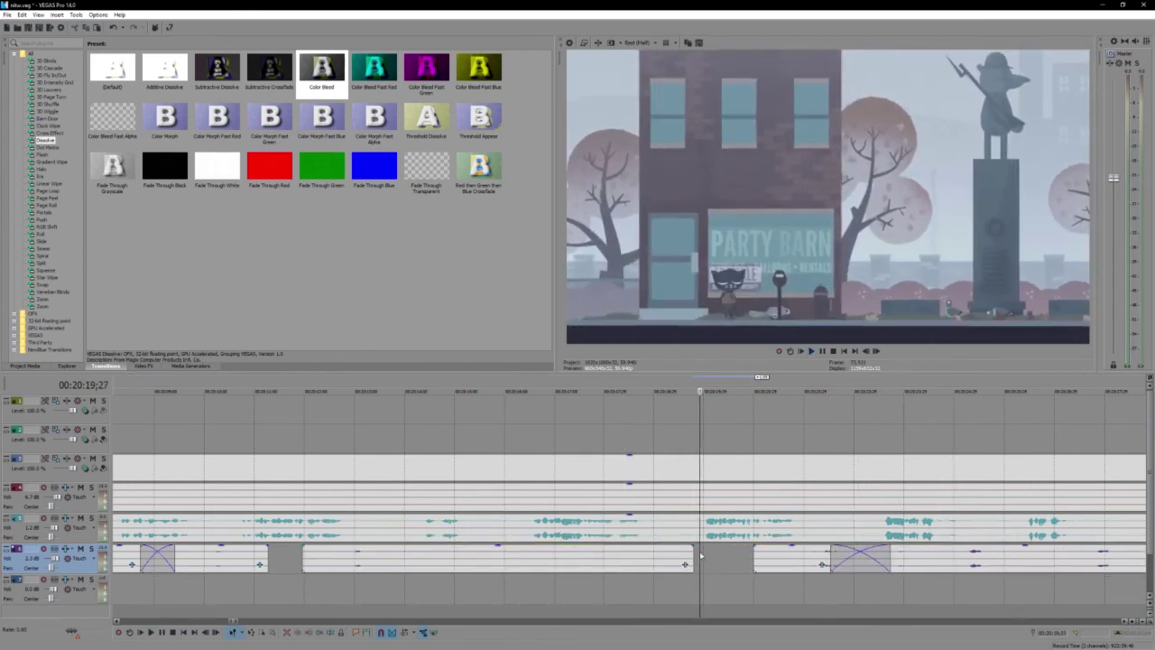
key("space")
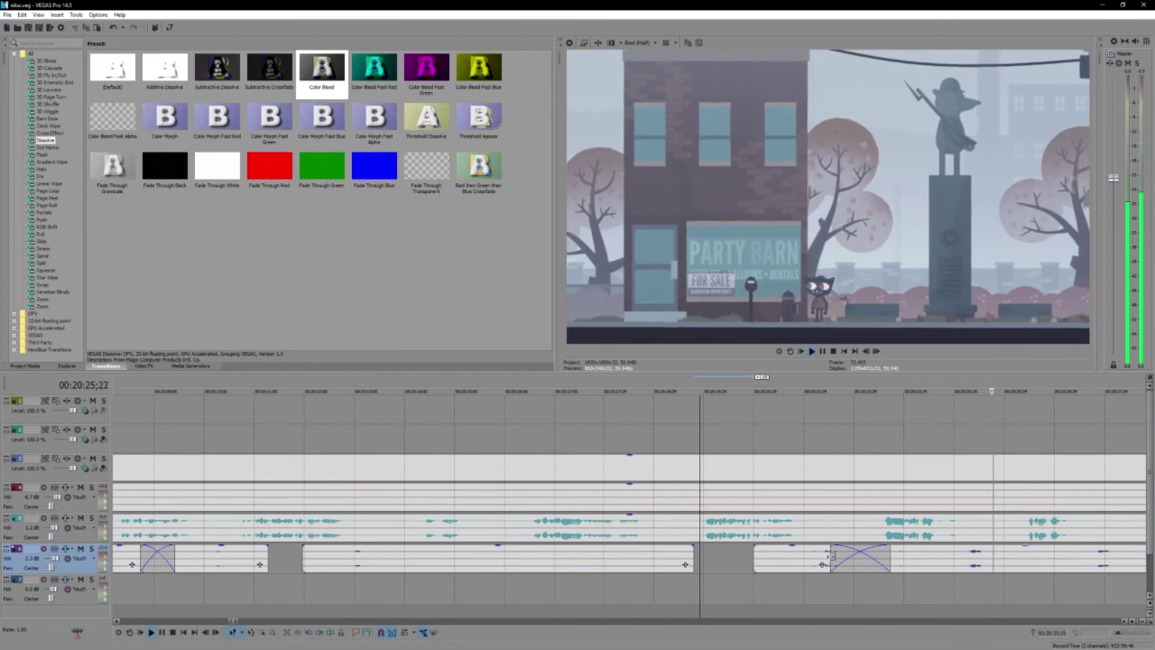
left_click_drag(831, 556, 939, 564)
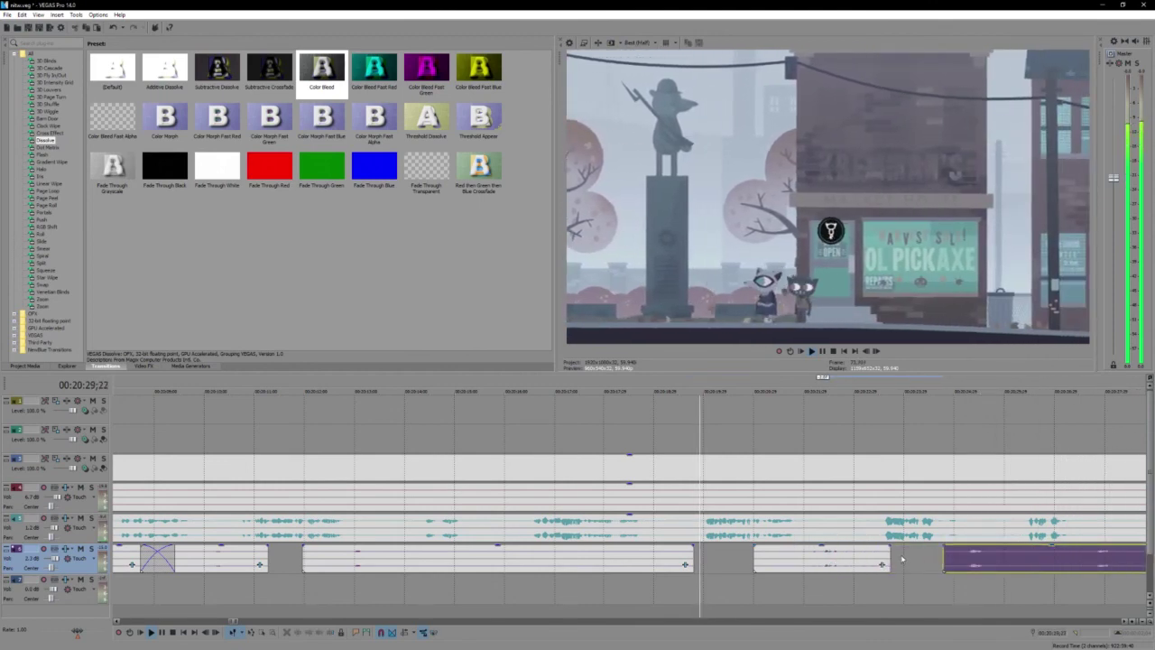
Step: Isolate the teal audio segment between about 00:20:33 and 00:20:35, shift it earlier to crossfade with the preceding clip, and play it back
scroll(902, 559, "down", 3)
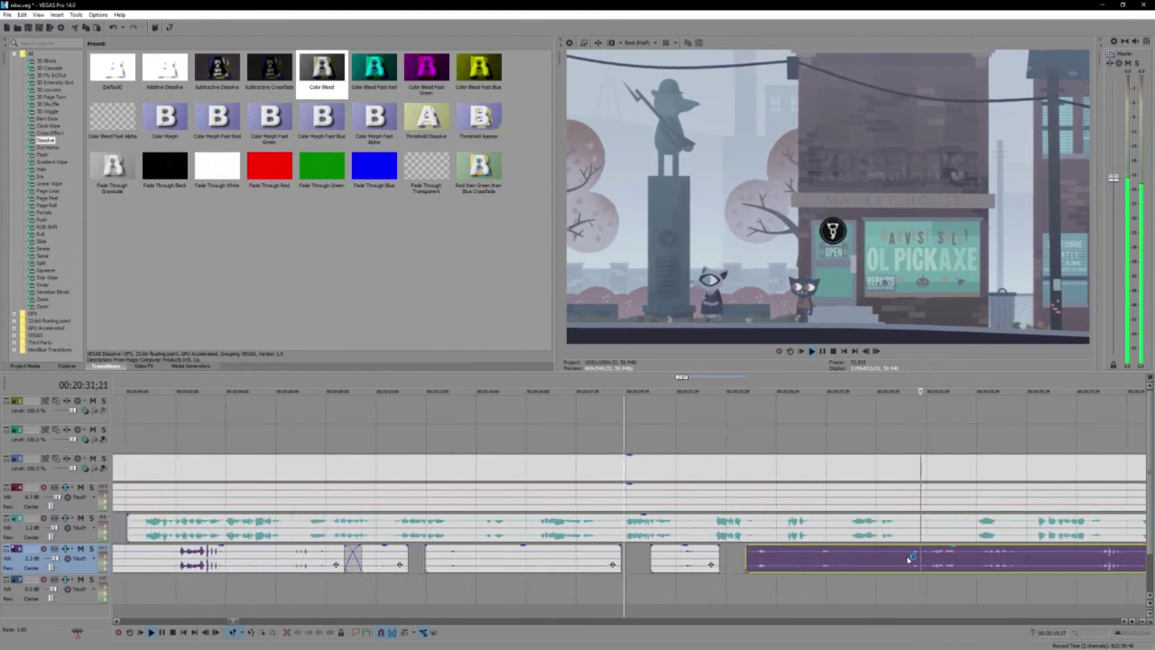
scroll(907, 559, "up", 1)
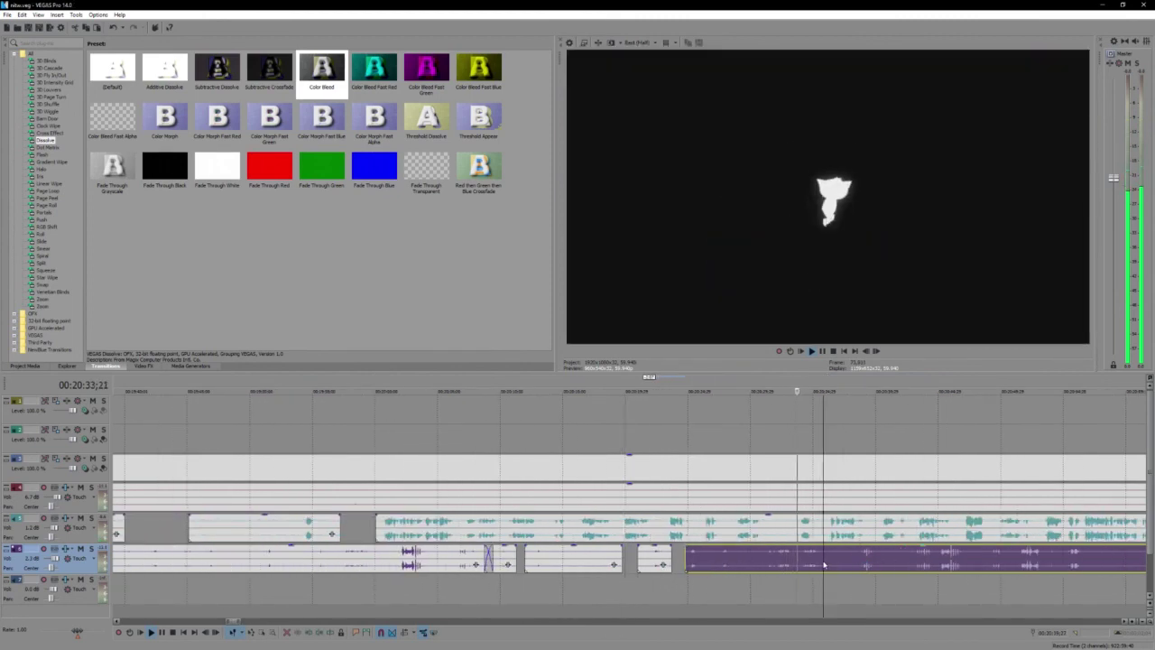
left_click(605, 528)
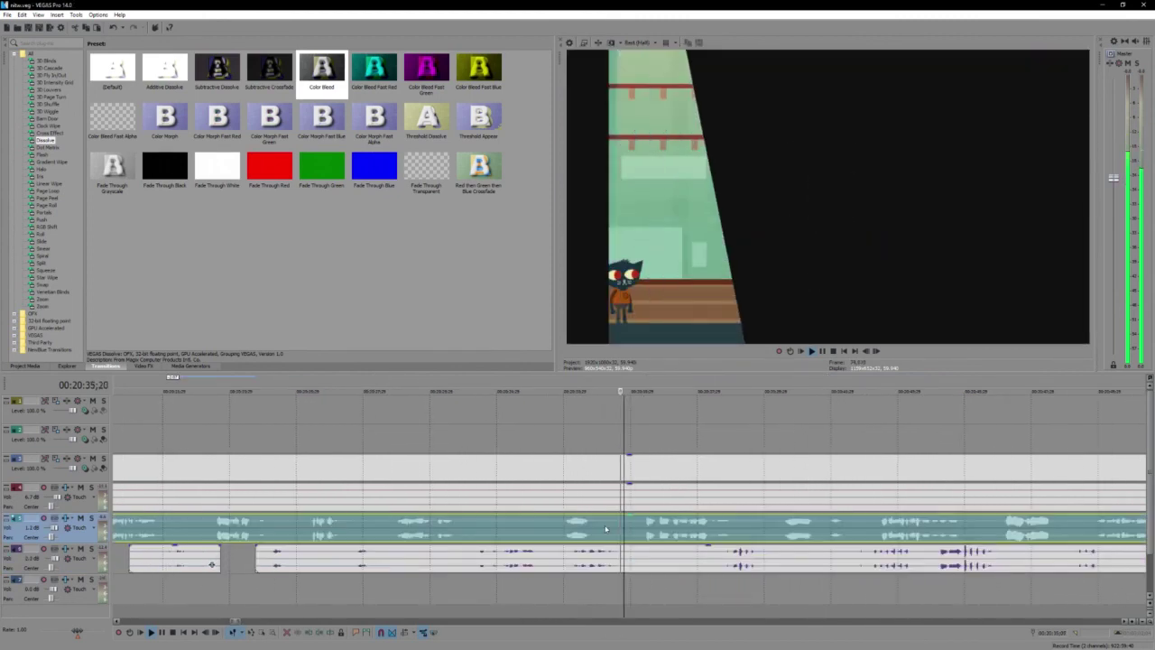
key("s")
left_click(541, 531)
key("s")
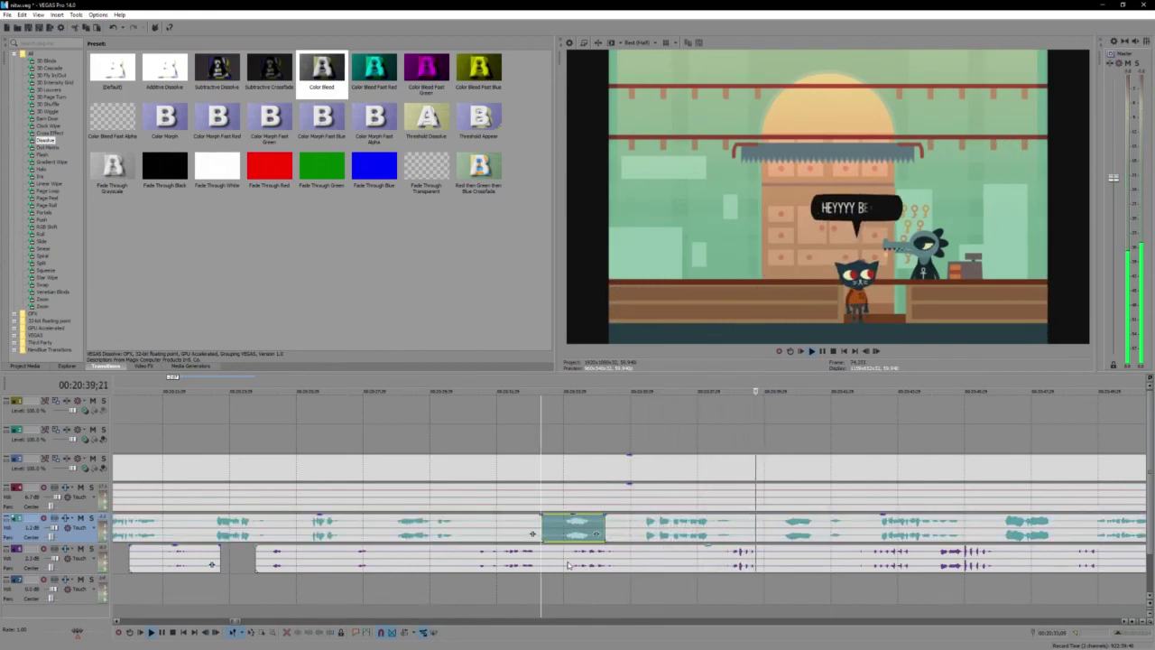
left_click_drag(532, 534, 511, 533)
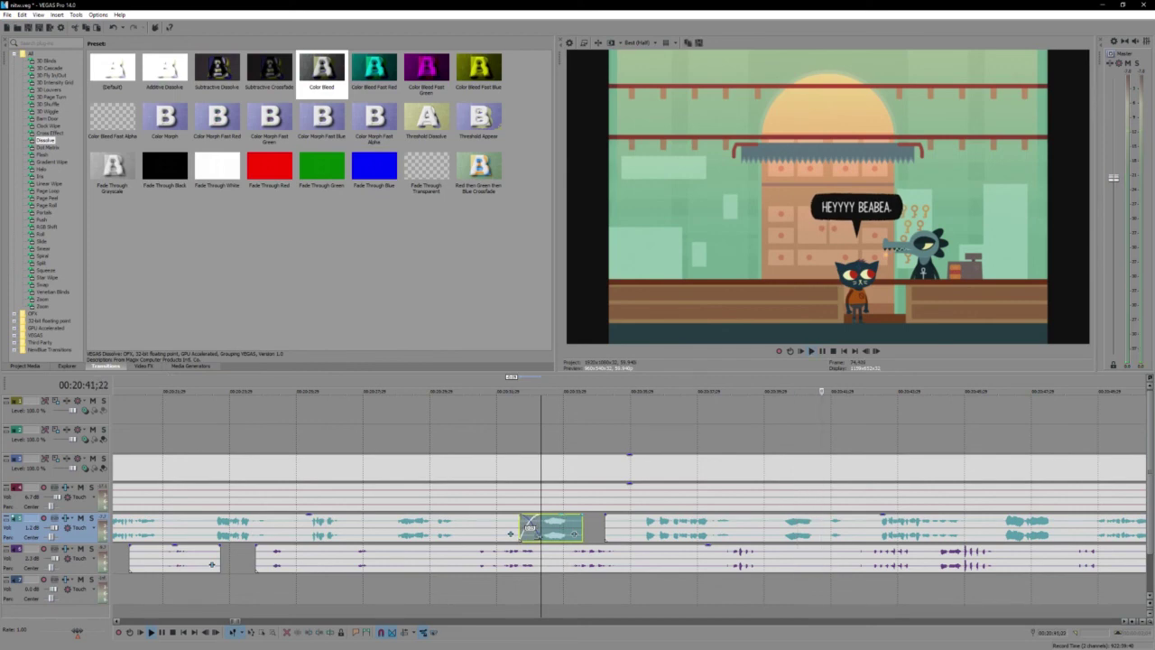
key("Return")
left_click(481, 517)
key("space")
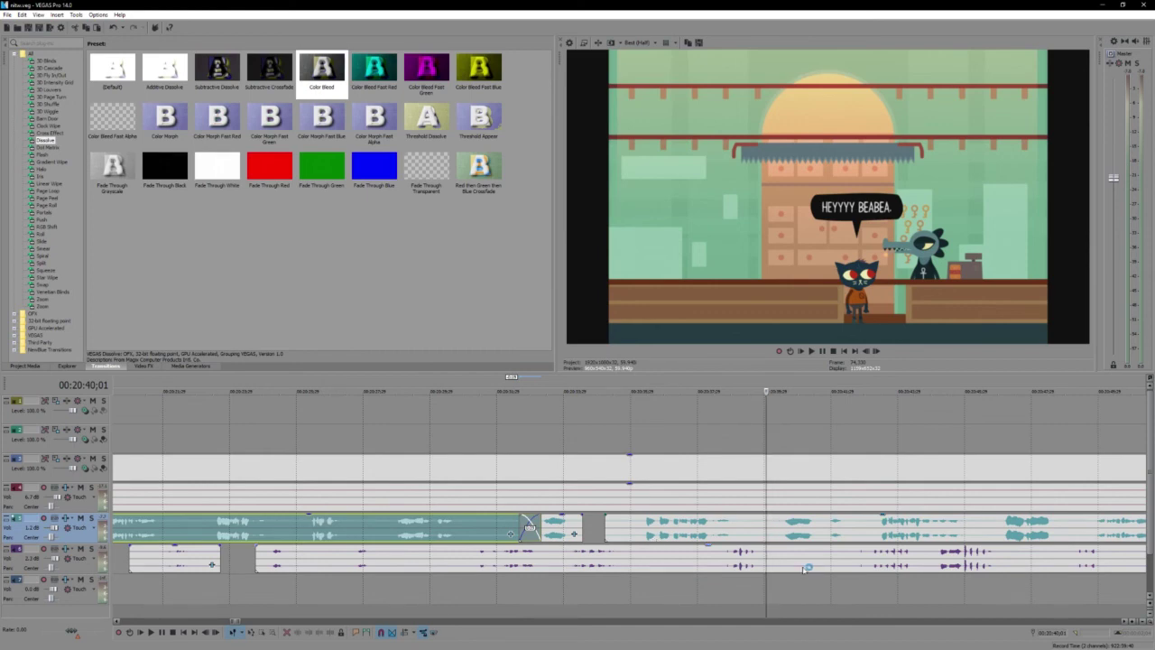
Step: Play back the purple audio clip around 00:20:40 and split it at 00:20:42;14
left_click(768, 560)
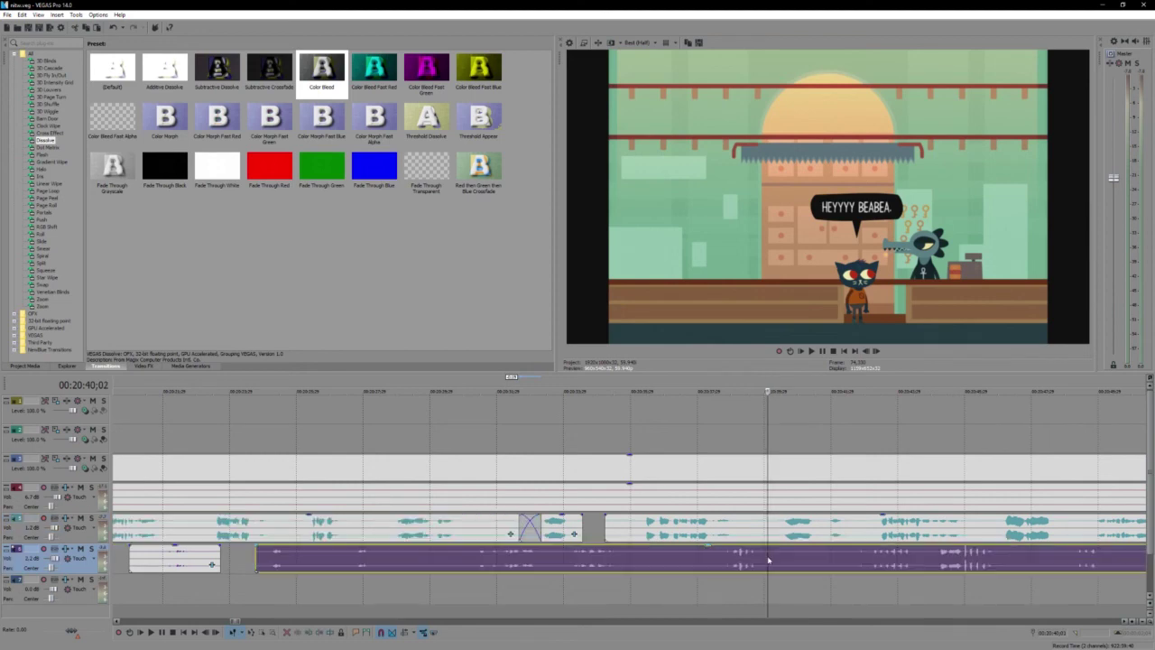
scroll(767, 561, "up", 2)
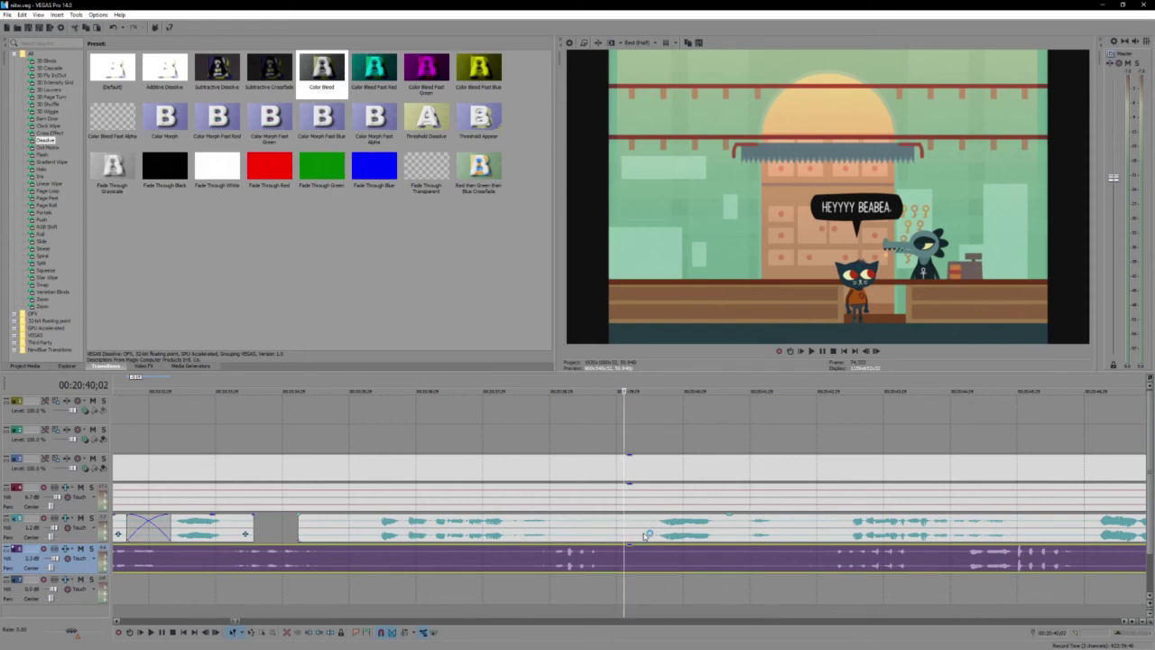
left_click(502, 561)
key("space")
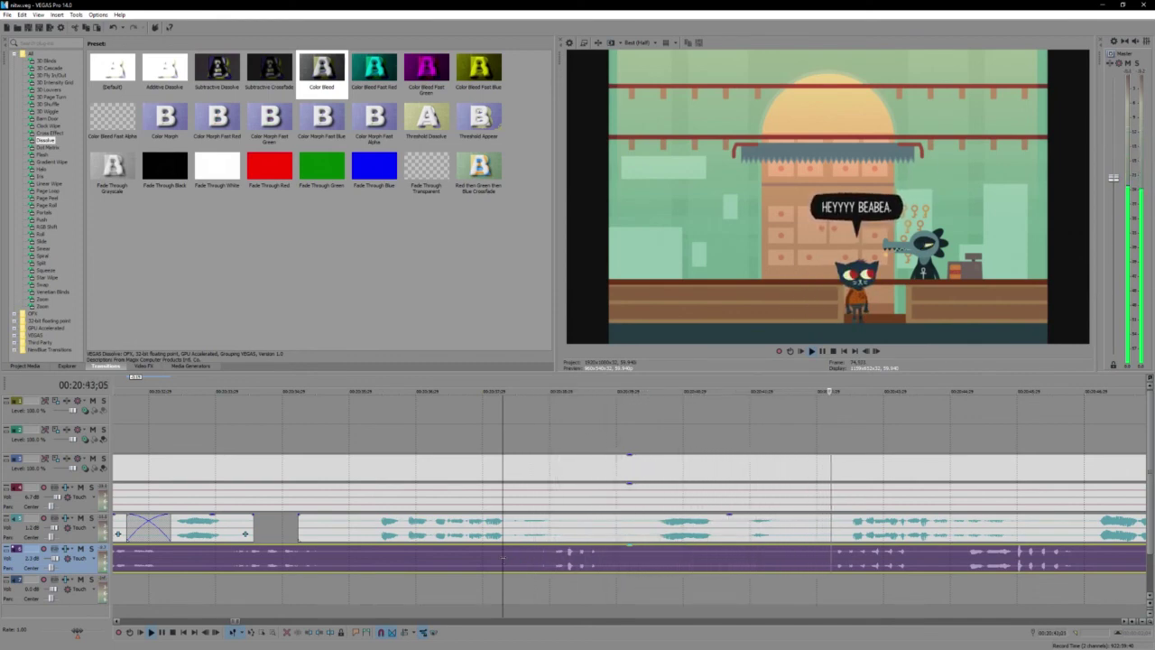
key("Return")
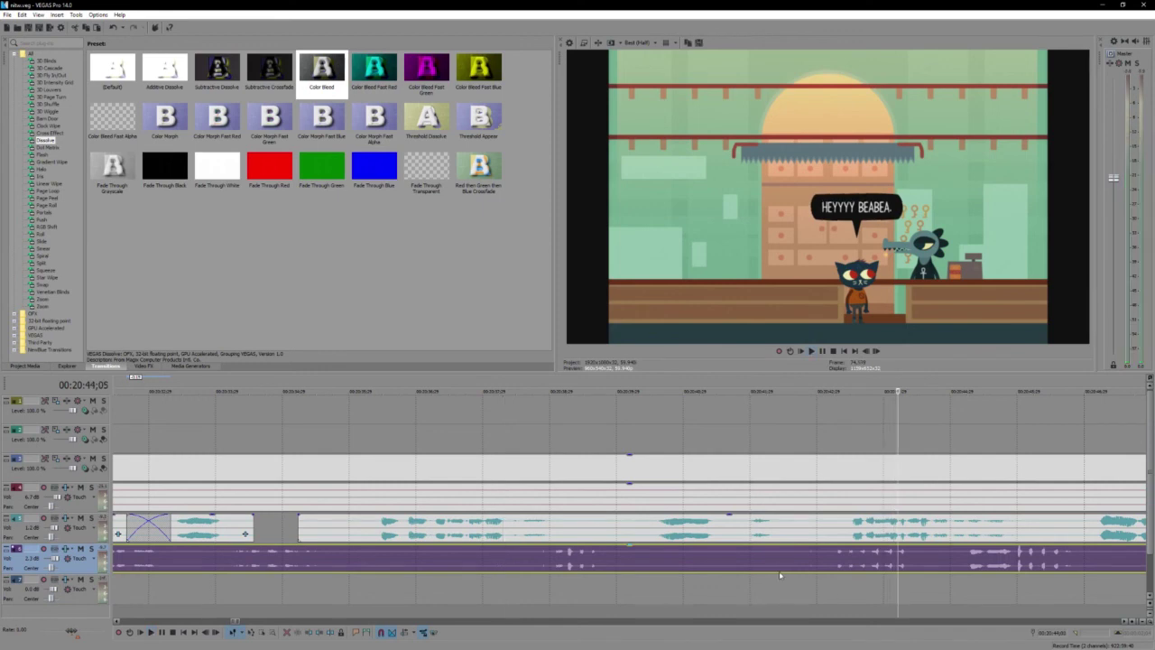
left_click(783, 552)
key("s")
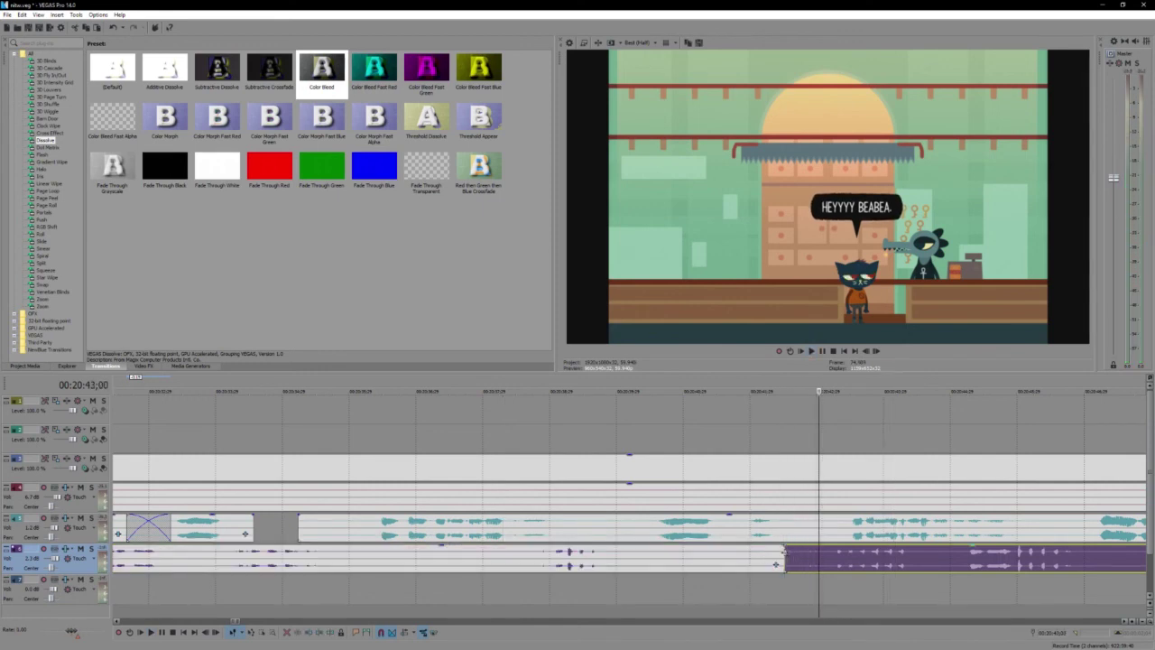
key("space")
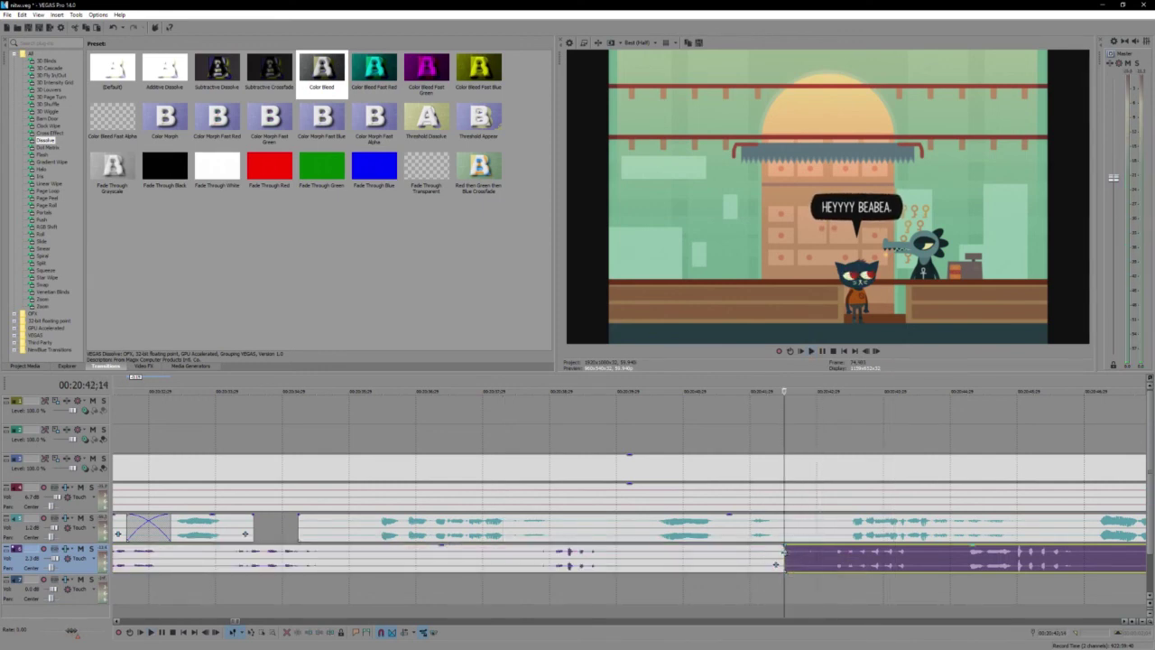
Step: Trim the start of the split purple audio clip to about 00:20:43, give it a short fade-in and play back across the gap
key("Return")
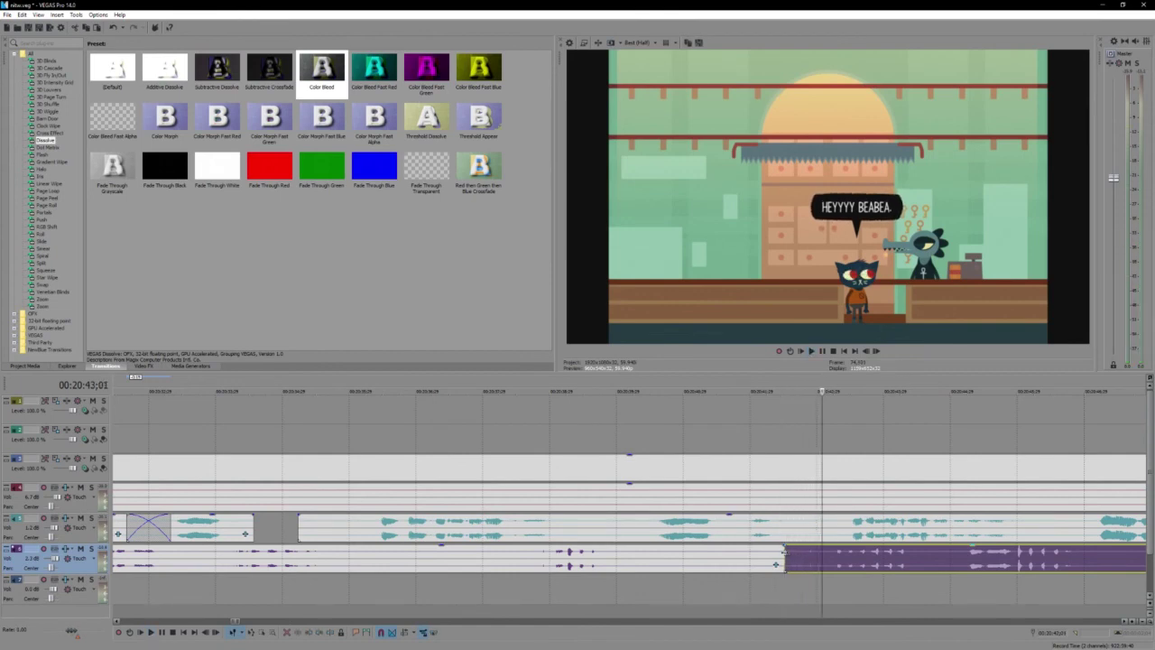
left_click_drag(783, 551, 822, 557)
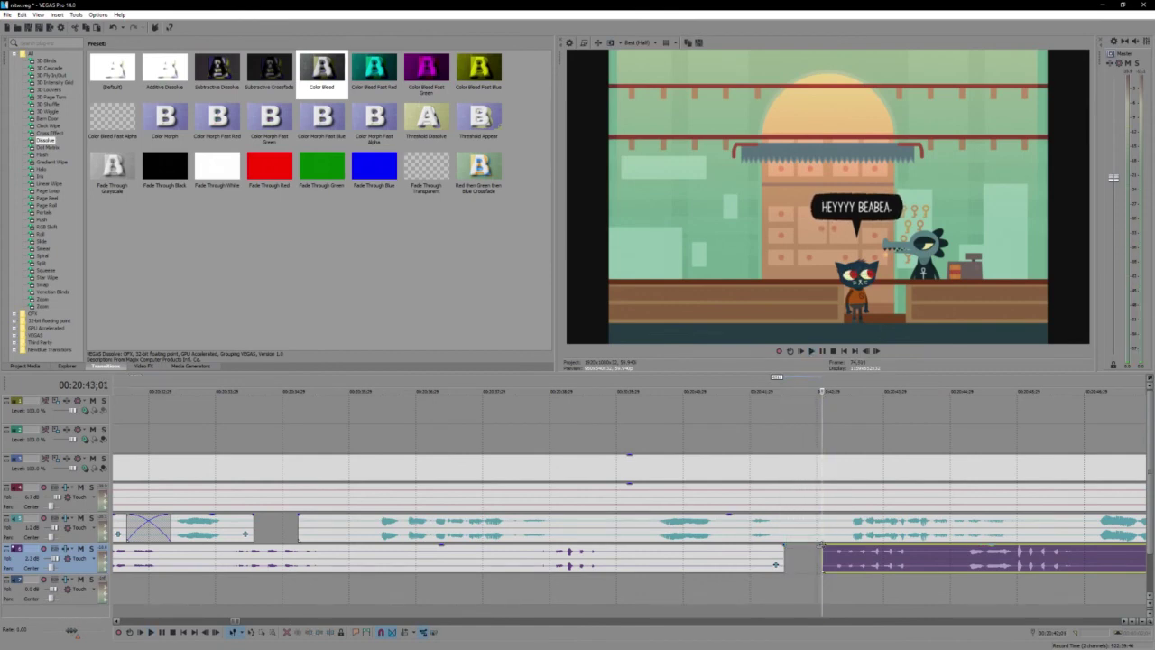
left_click(754, 554)
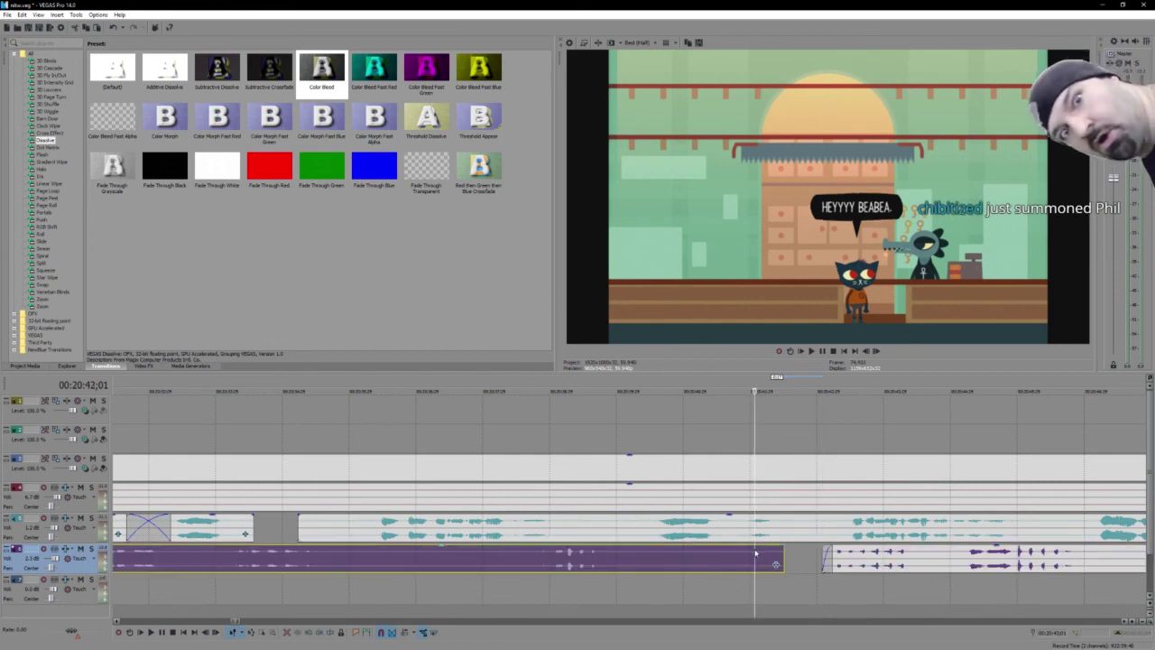
key("space")
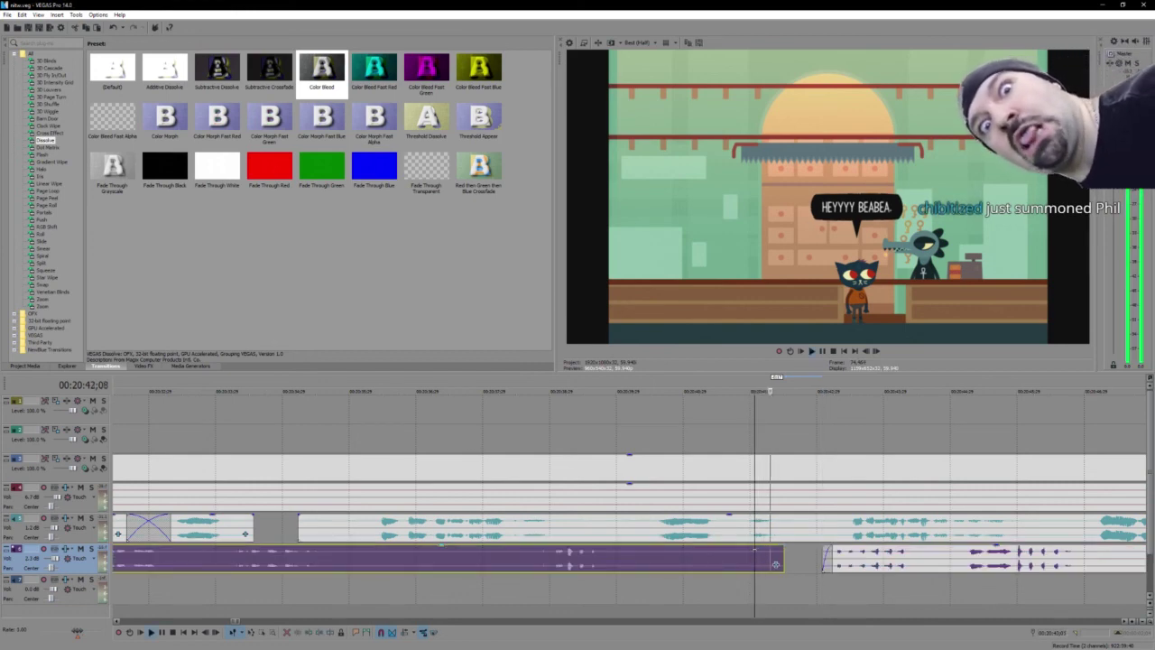
left_click(824, 556)
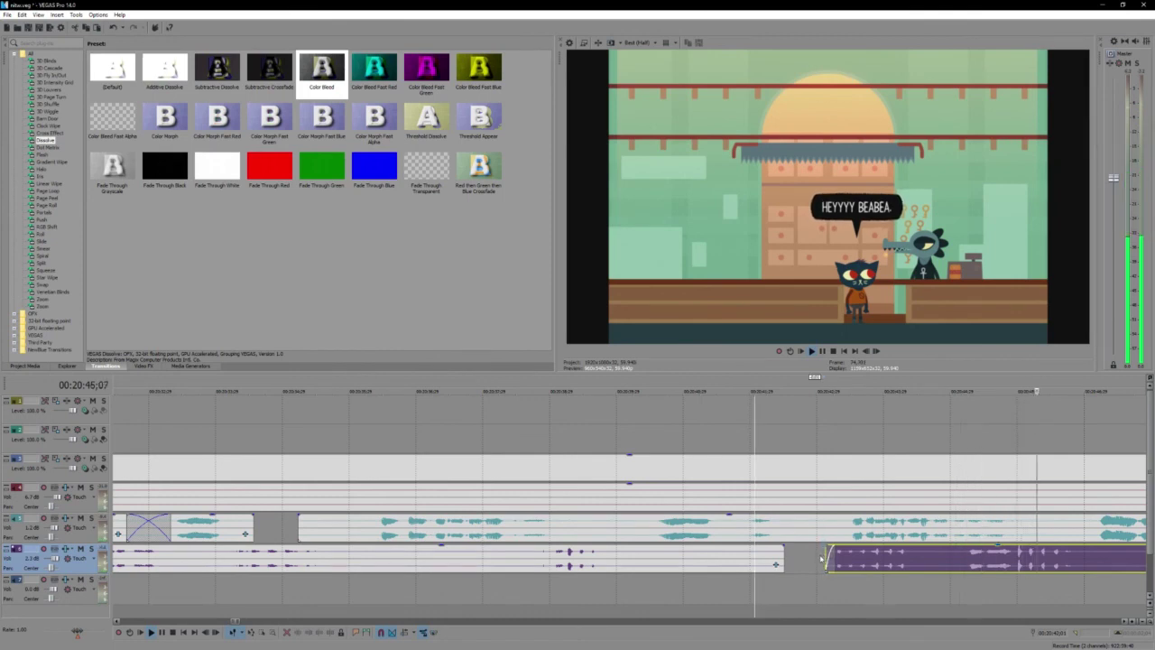
Step: Play through the purple audio clip, split it at about 00:21:04 and trim the following clip's start to about 00:21:05, leaving a gap
scroll(821, 561, "down", 2)
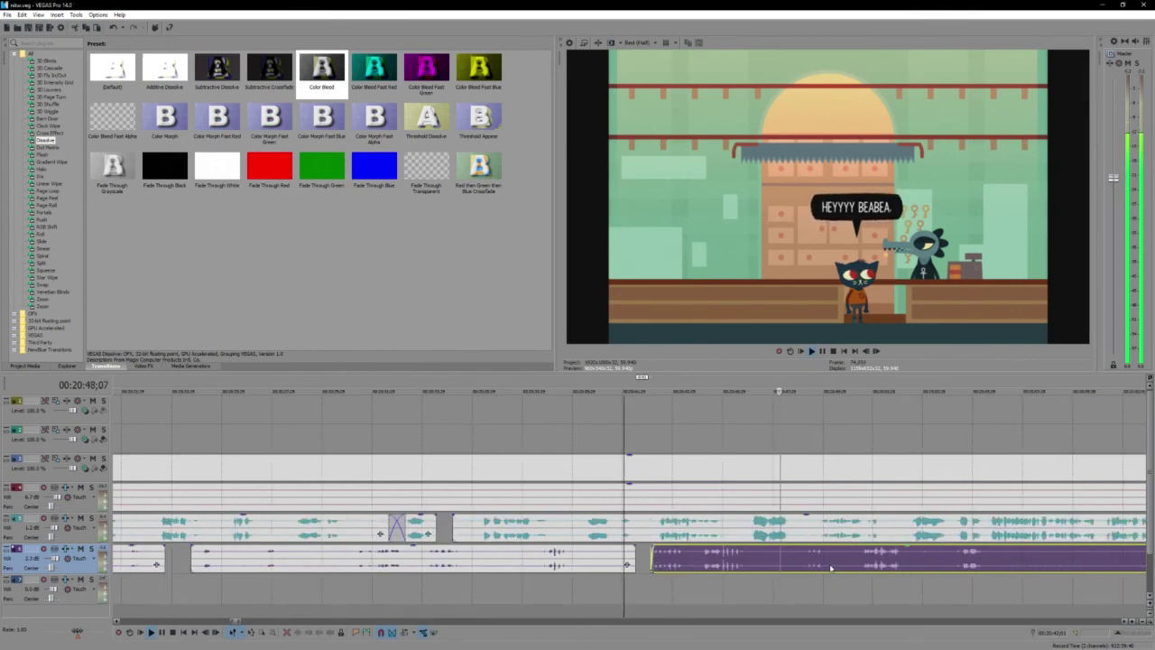
left_click(830, 566)
scroll(830, 567, "up", 2)
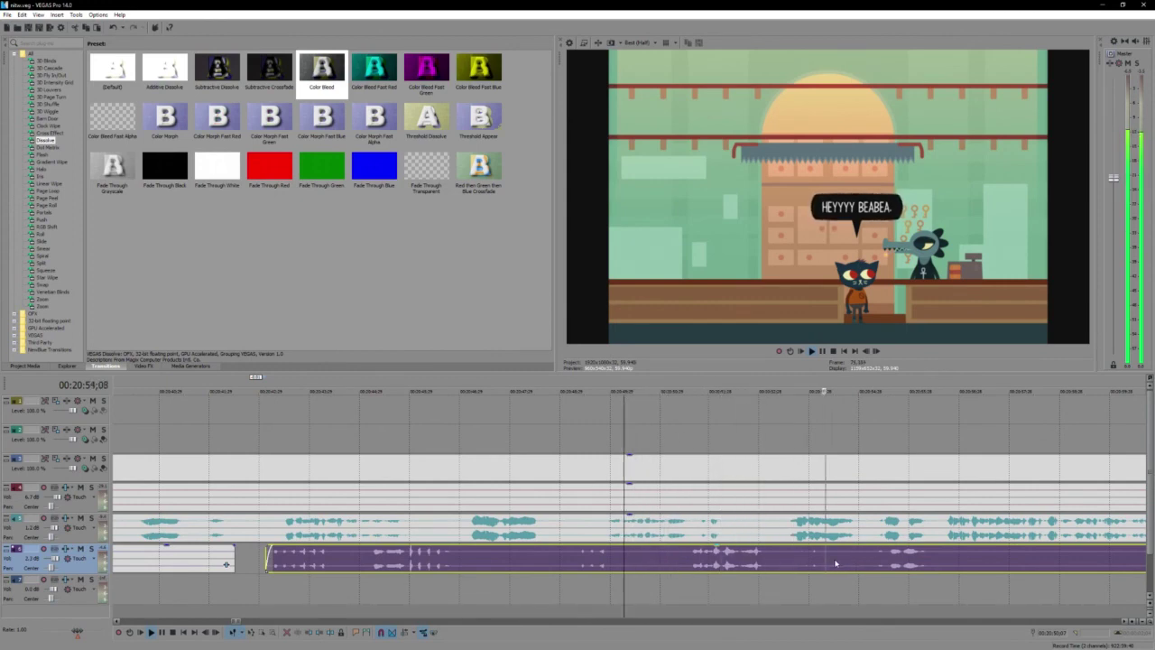
scroll(929, 565, "right", 2)
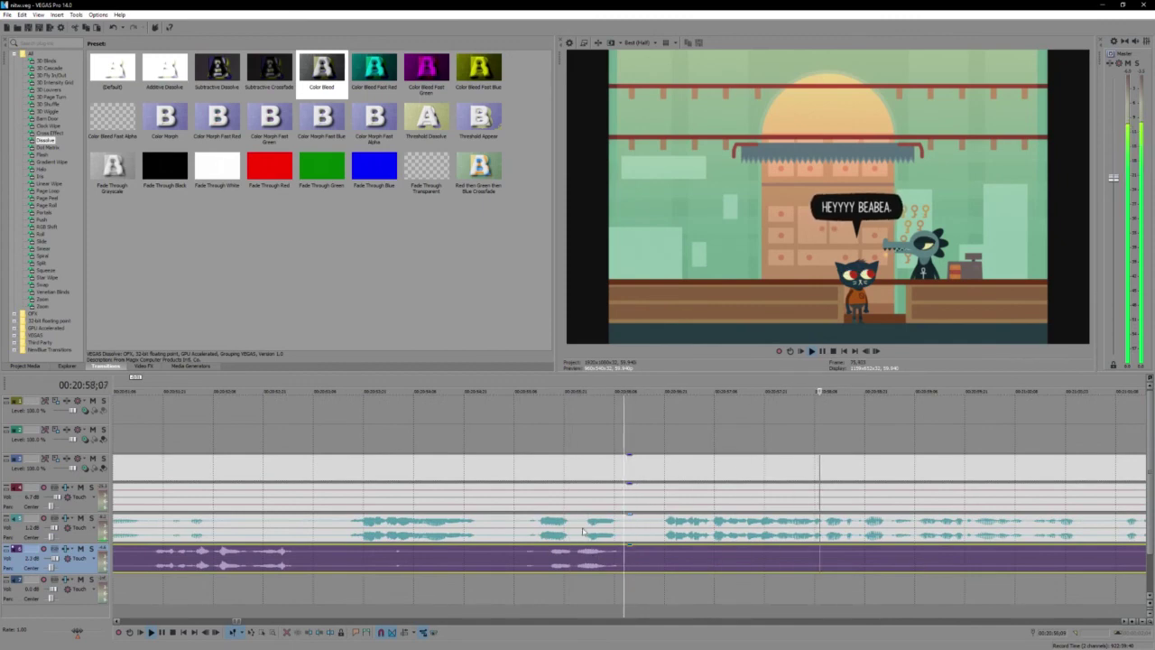
scroll(780, 573, "down", 2)
scroll(781, 574, "down", 2)
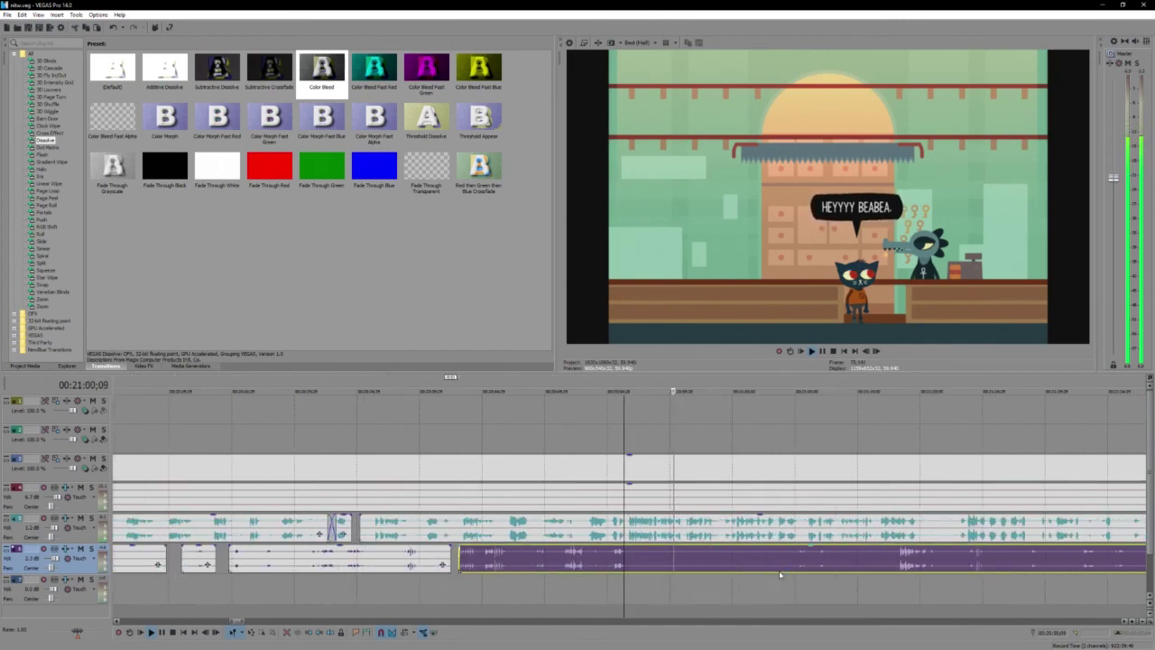
left_click(831, 563)
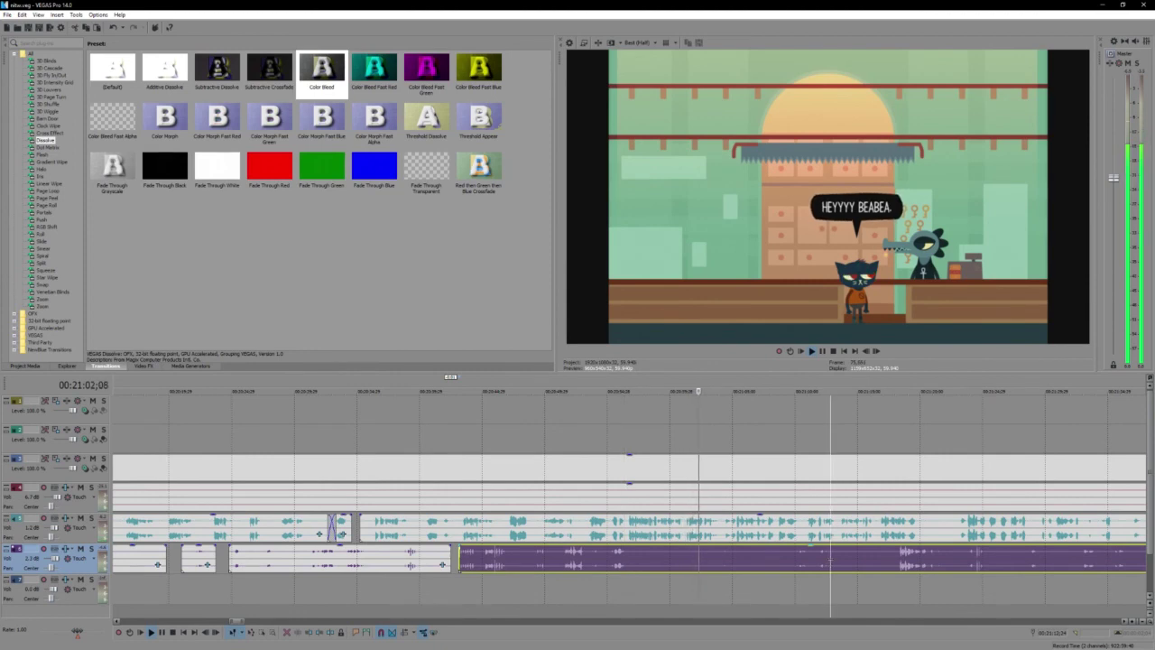
scroll(830, 559, "up", 2)
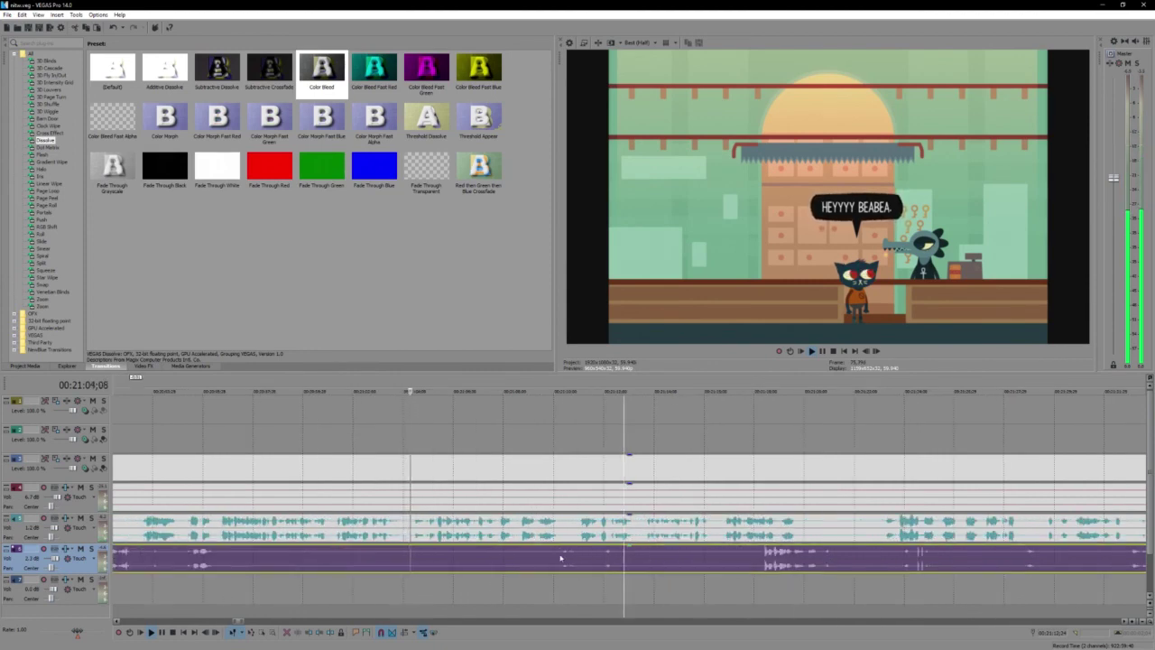
left_click(402, 561)
key("s")
left_click_drag(403, 558, 424, 558)
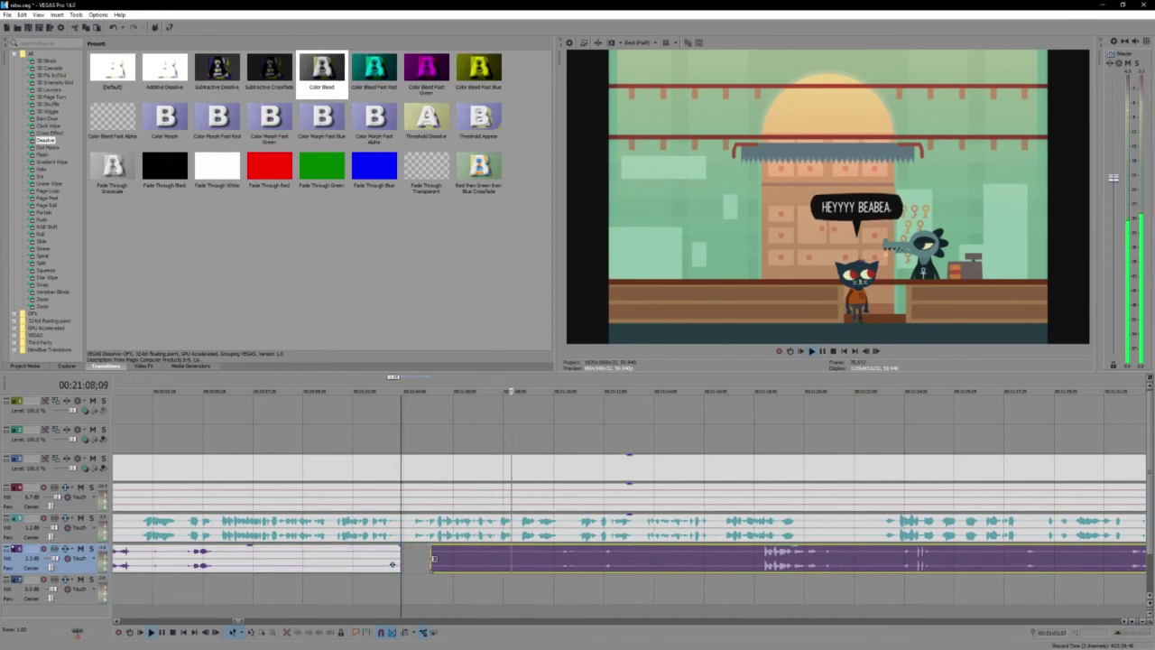
Step: Play back the trimmed purple audio clip and isolate its segment between 00:21:11;17 and about 00:21:13;14
left_click(714, 561)
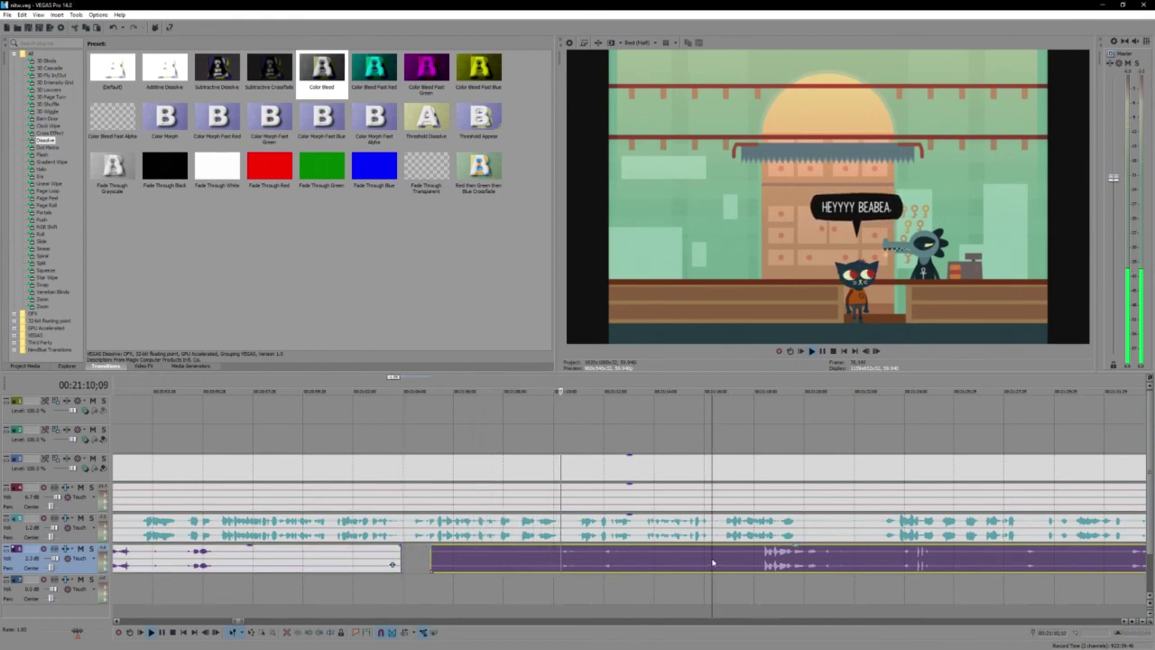
scroll(713, 560, "up", 2)
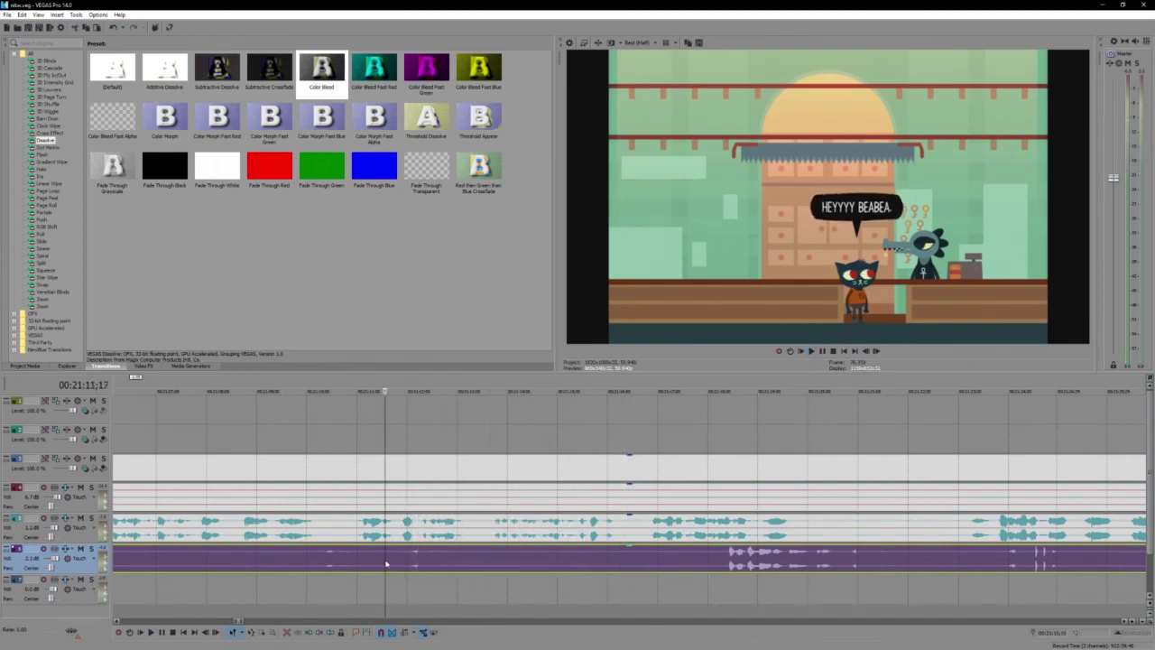
key("s")
left_click(481, 553)
key("s")
Step: Isolate the teal segment between 00:21:11;25 and 00:21:13;11, shift it slightly later and the purple segment slightly earlier to crossfade with neighbours, and play back
left_click(365, 525)
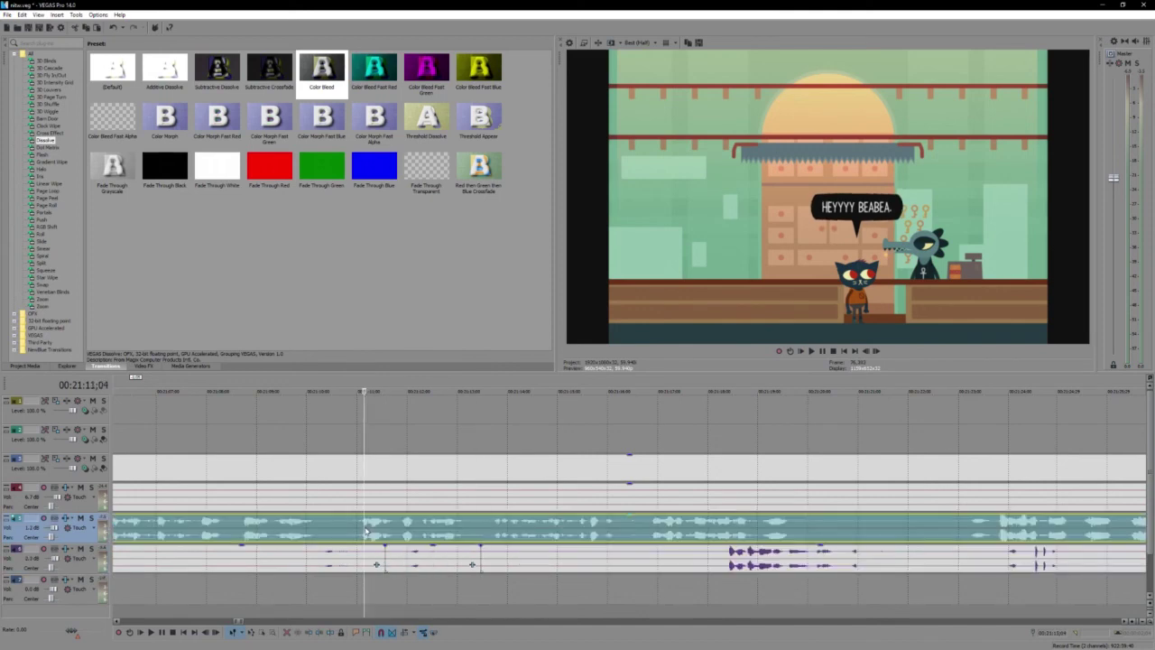
key("space")
key("s")
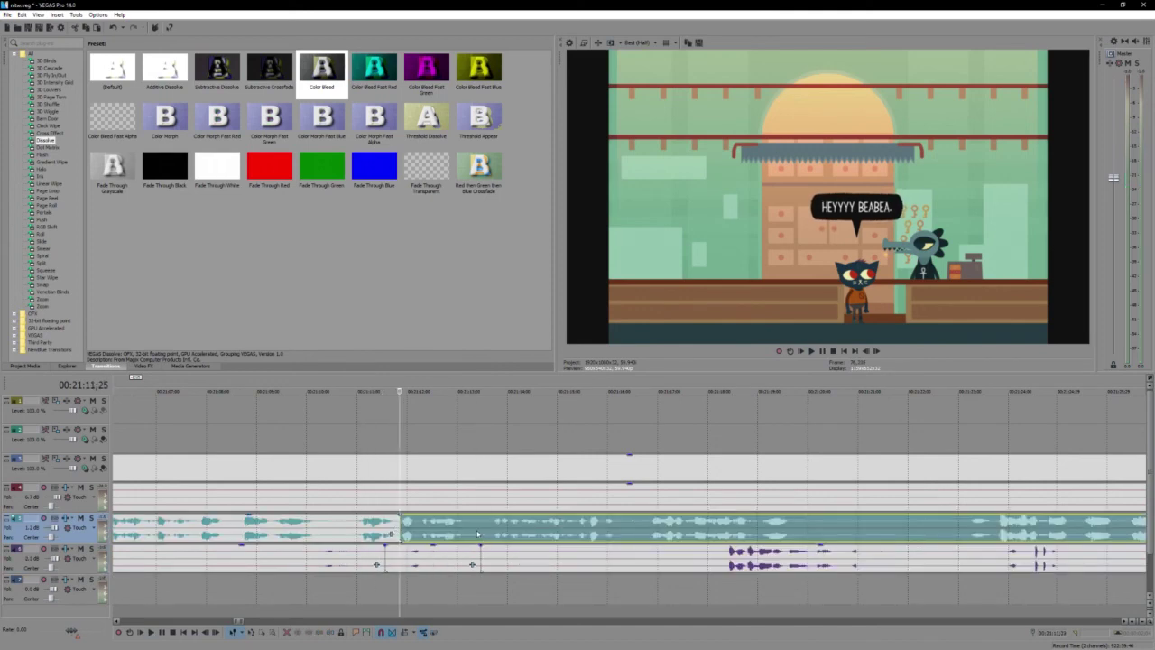
left_click(476, 533)
key("s")
left_click_drag(449, 530, 420, 559)
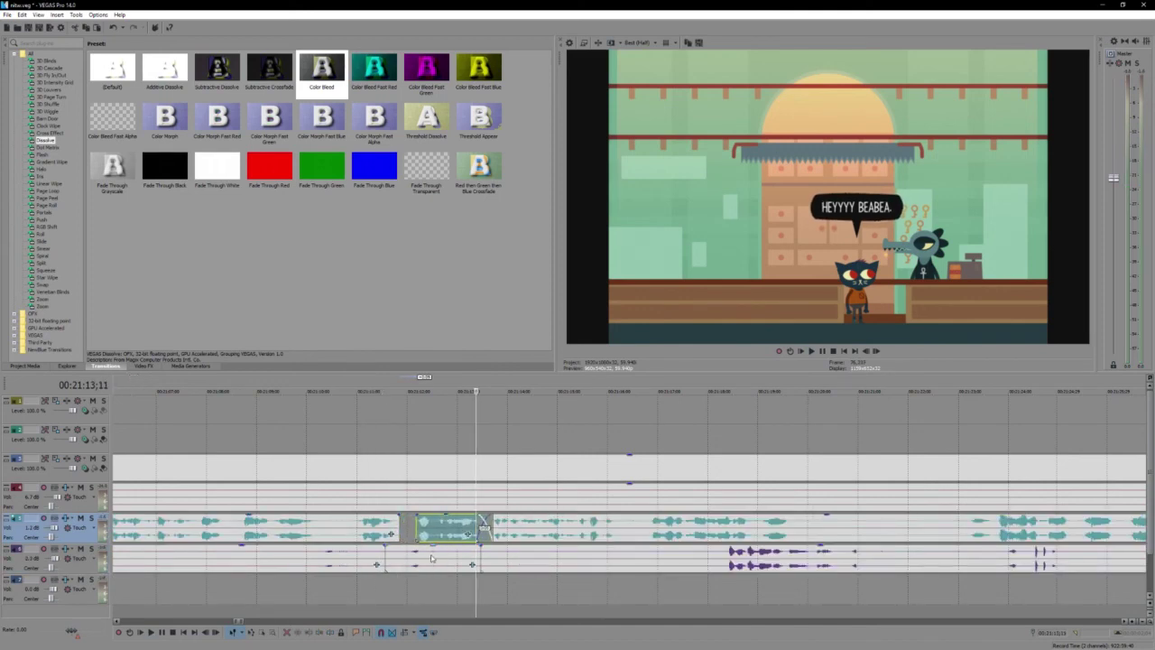
left_click(334, 527)
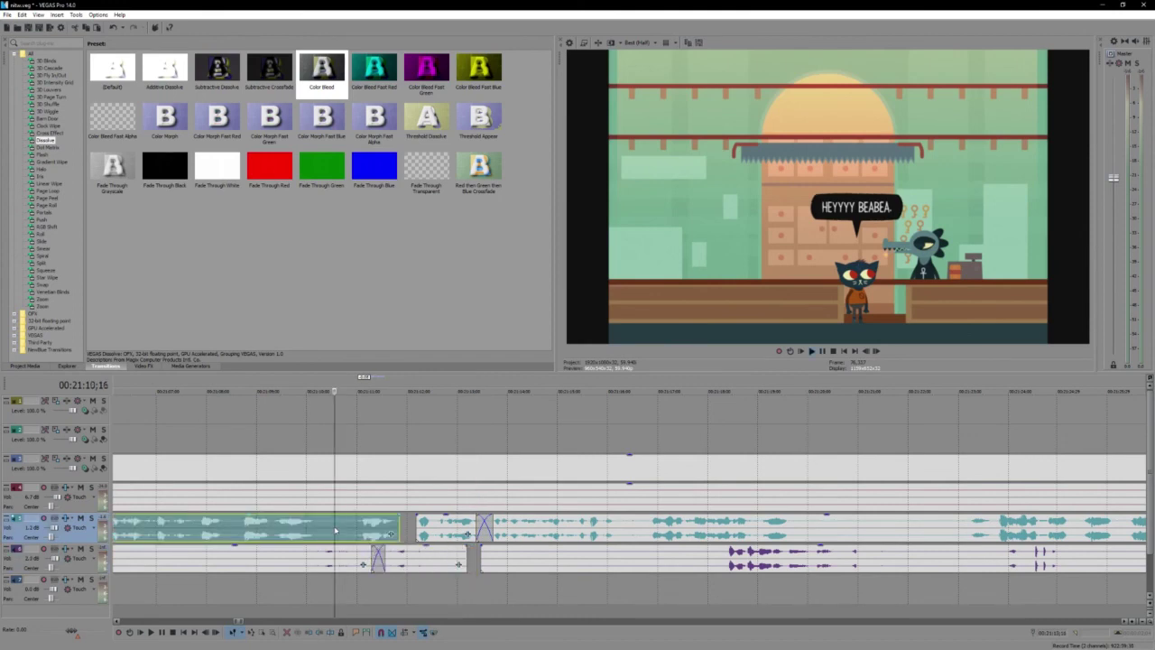
key("space")
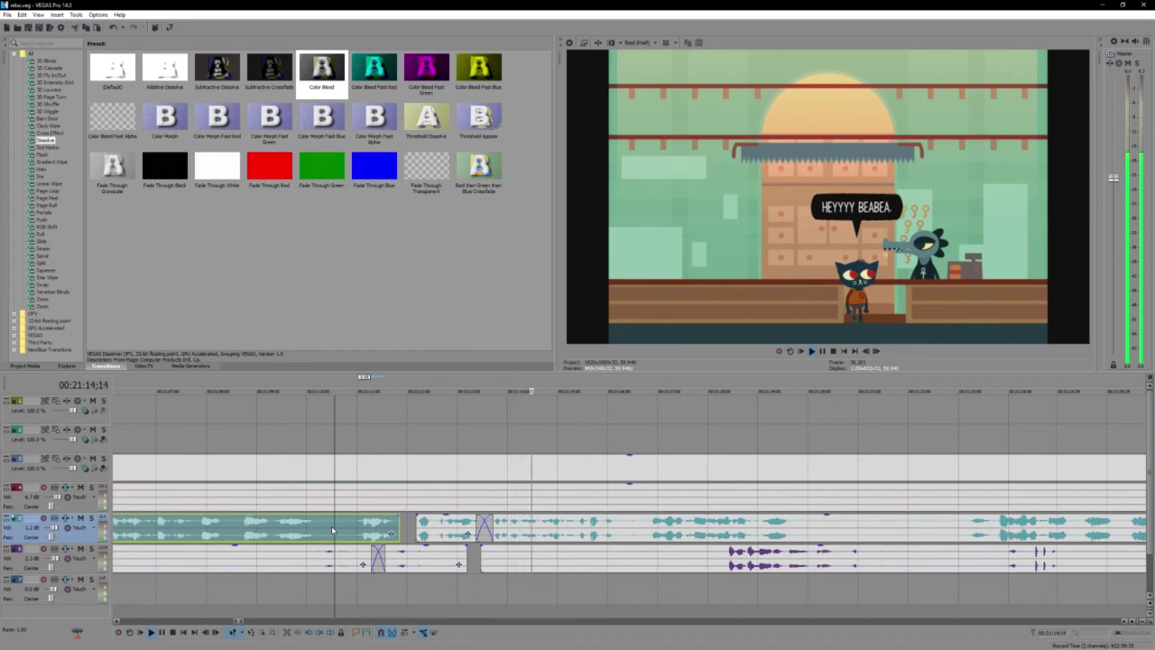
Step: Play back the purple audio clip after the gap and trim its start to about 00:21:18, just before its louder speech
left_click(743, 569)
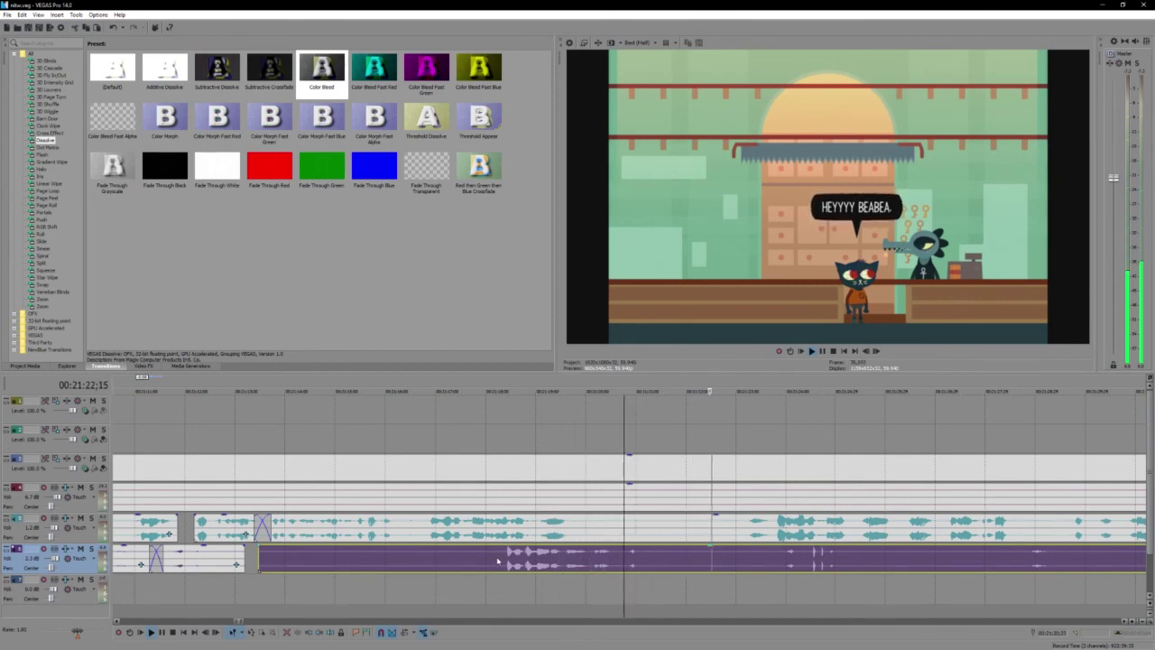
key("Return")
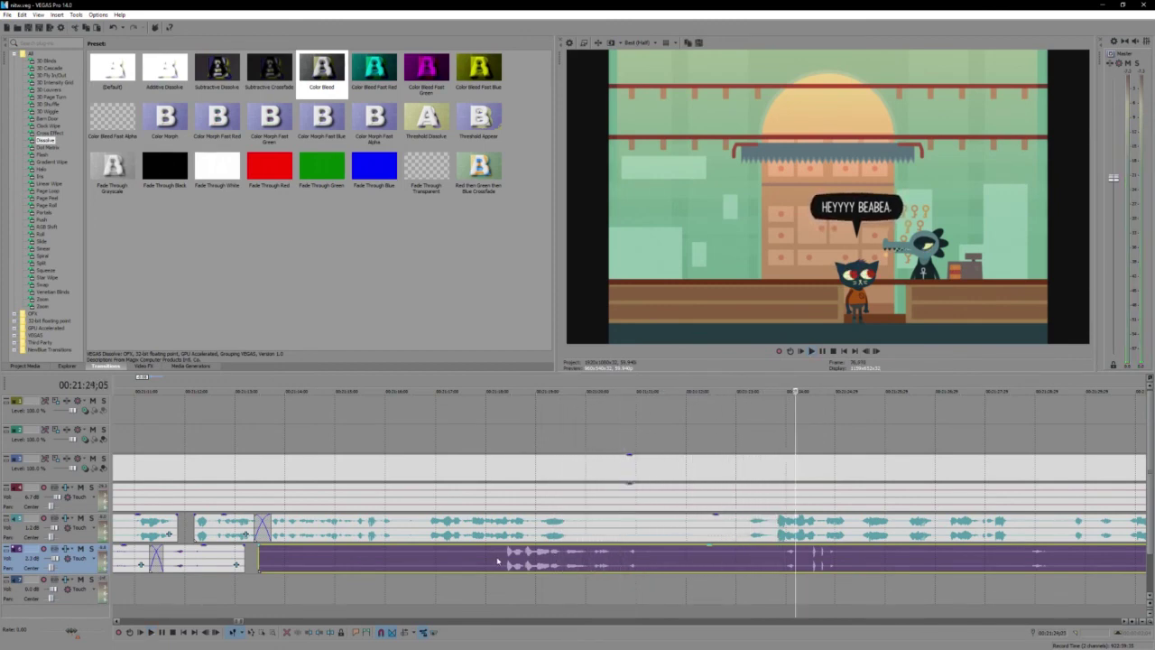
left_click_drag(259, 567, 493, 565)
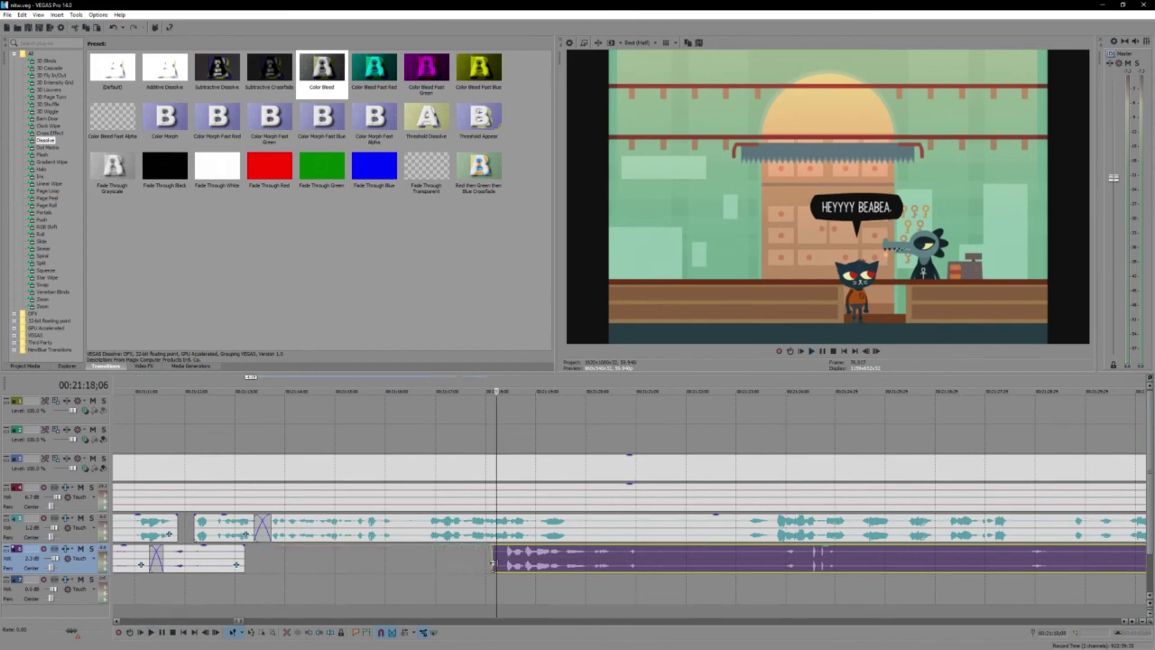
Step: Split the purple audio clip at 00:21:22;17, shift the earlier piece about 0.7 seconds later to crossfade with the following clip, and play it back
left_click(713, 561)
key("s")
left_click_drag(563, 563, 594, 565)
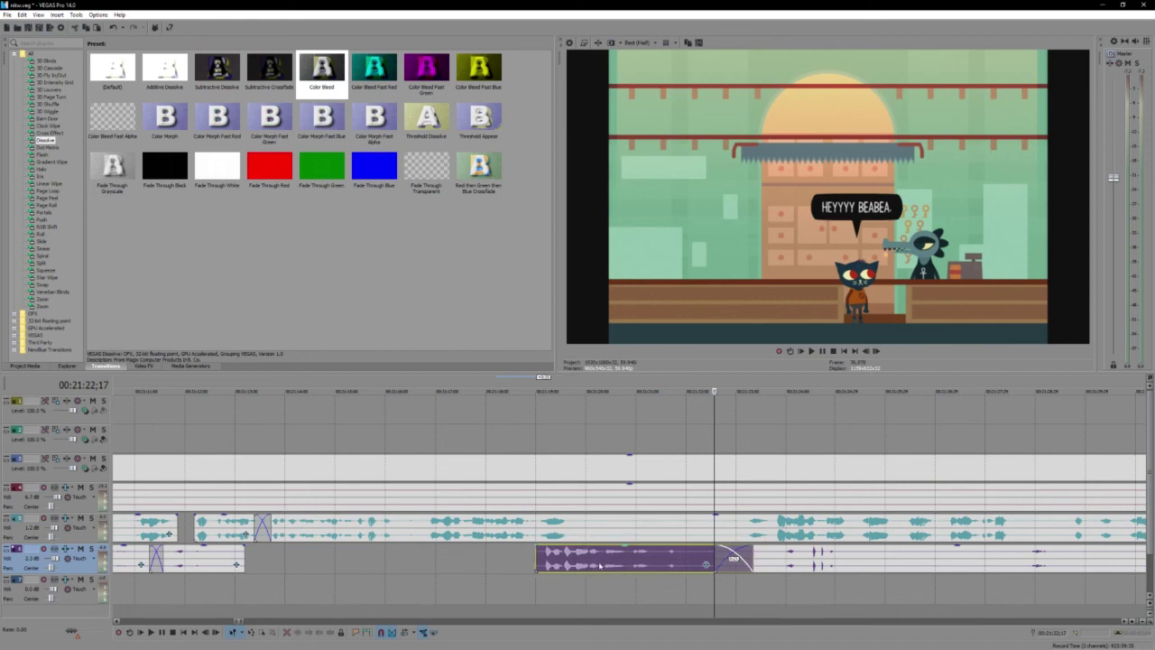
left_click(494, 572)
key("space")
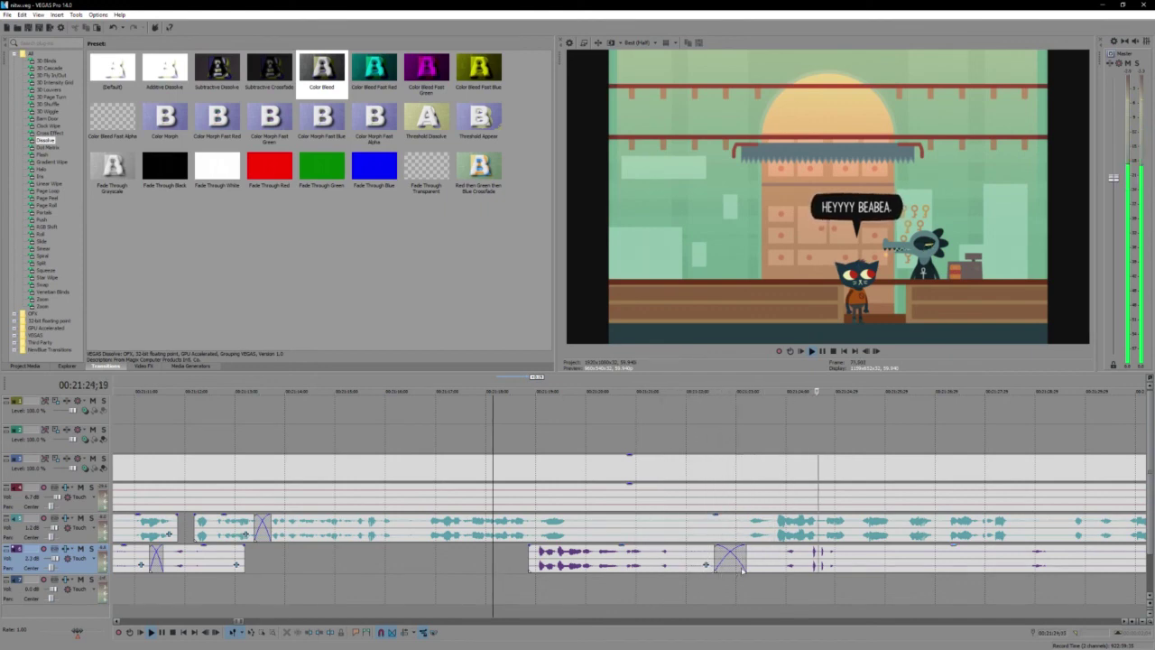
Step: Play on past the crossfade, split the teal audio clip at about 00:21:33 and trim the following clip's start to about 00:21:34
left_click(571, 557)
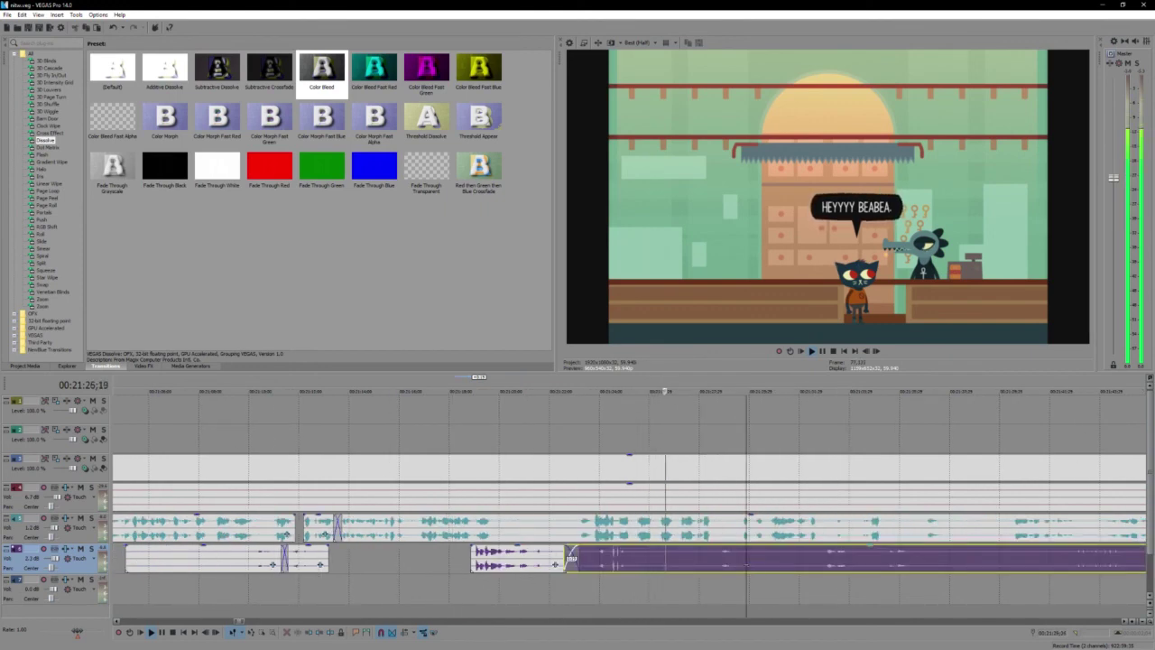
scroll(571, 557, "up", 1)
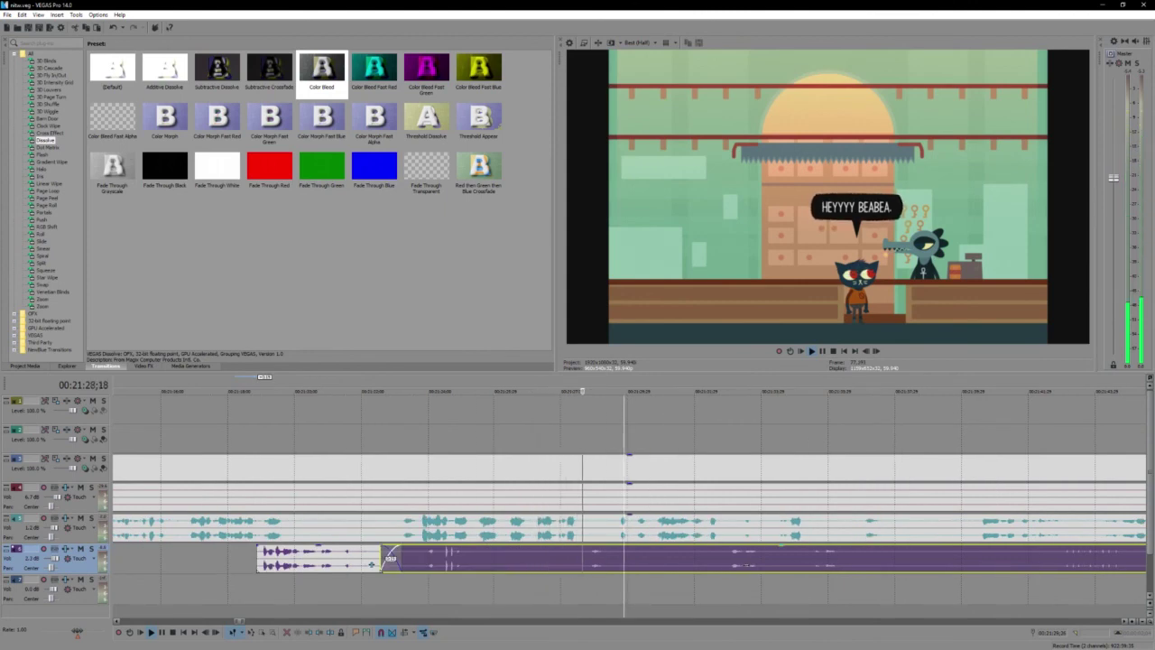
scroll(372, 564, "down", 2)
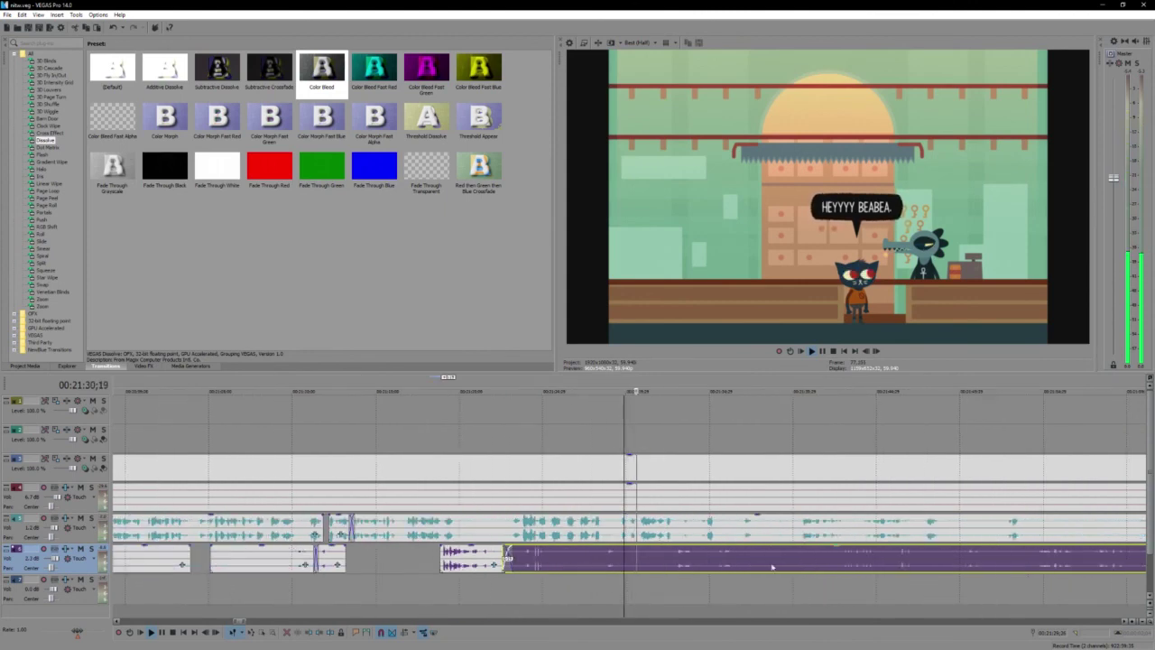
left_click(746, 563)
scroll(746, 563, "up", 3)
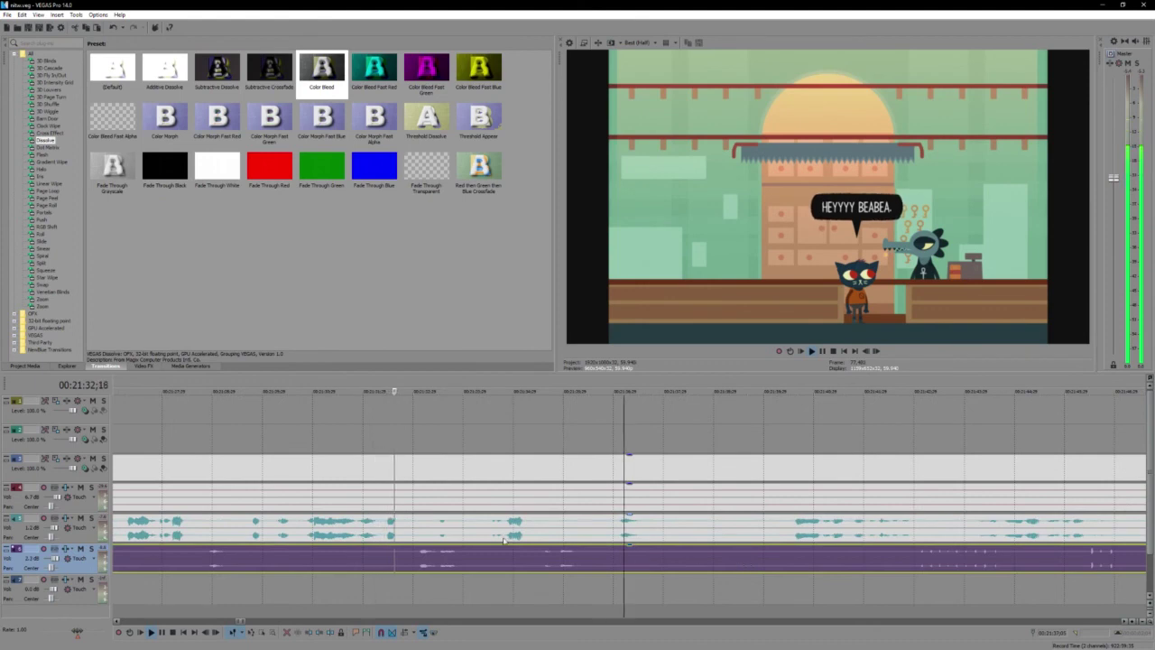
left_click(429, 530)
left_click(428, 529)
key("s")
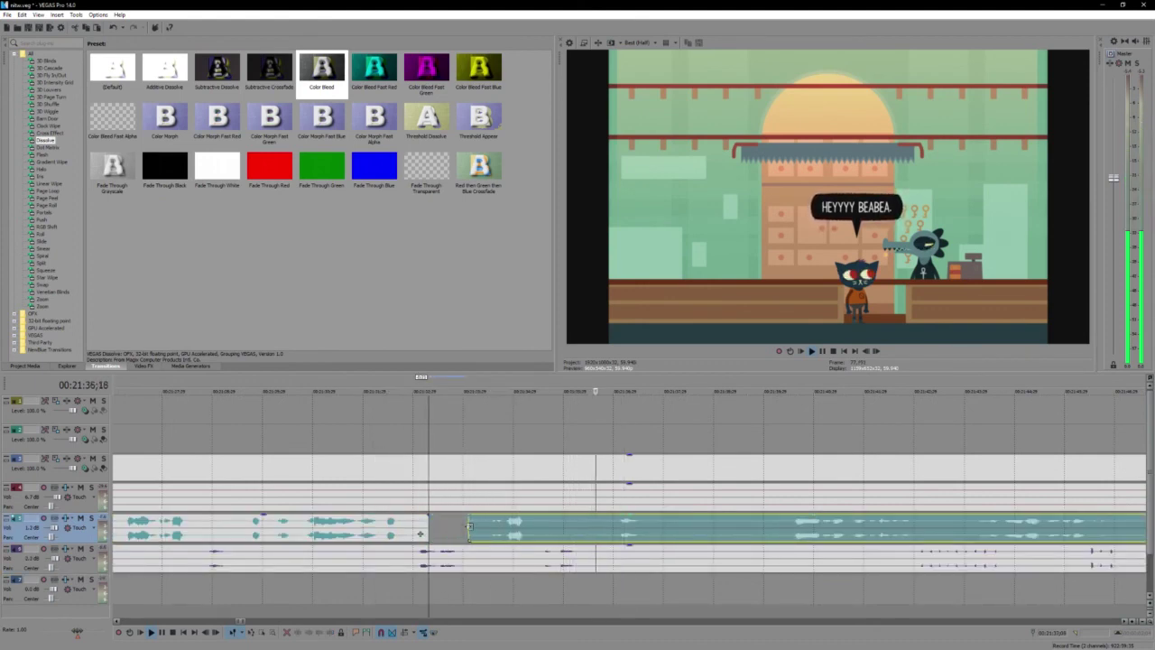
Step: Play back both commentary tracks up to about 00:21:48 and try splitting the purple audio clip at about 00:21:49
scroll(614, 534, "down", 1)
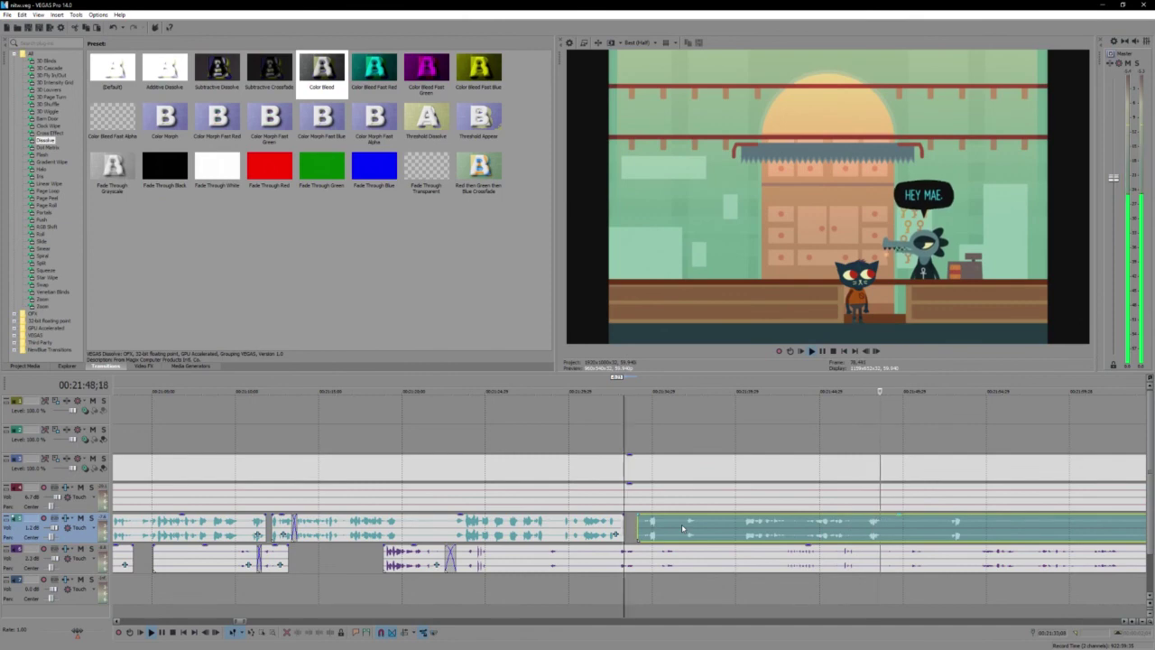
left_click(877, 555)
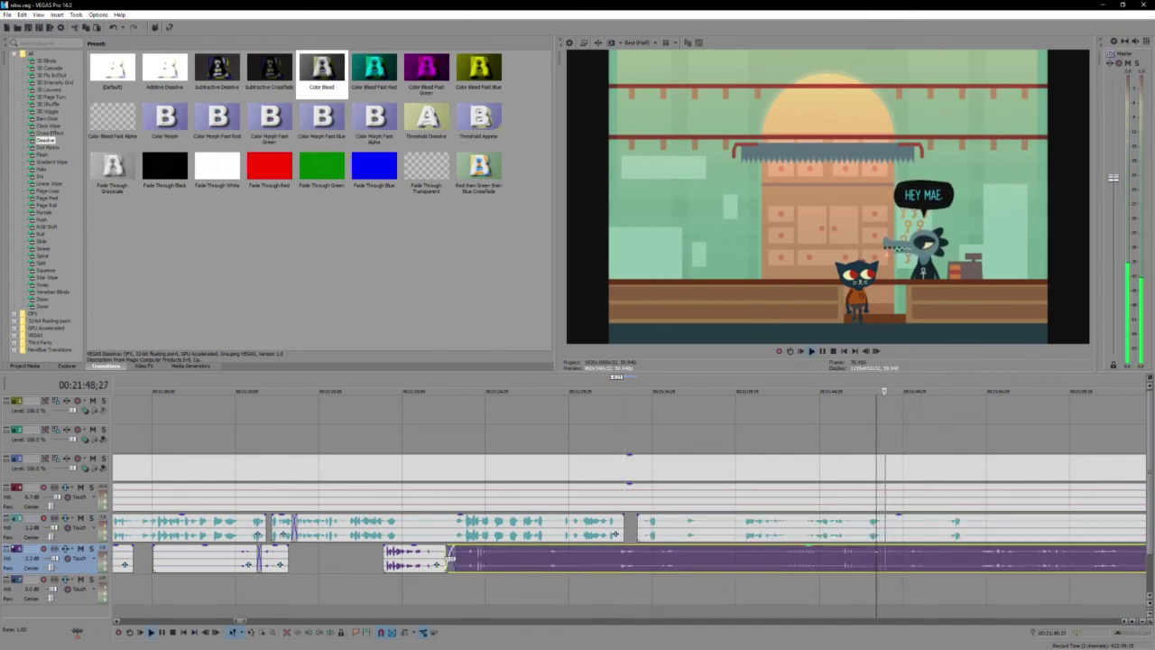
key("Return")
key("s")
key("space")
key("Return")
scroll(860, 554, "up", 3)
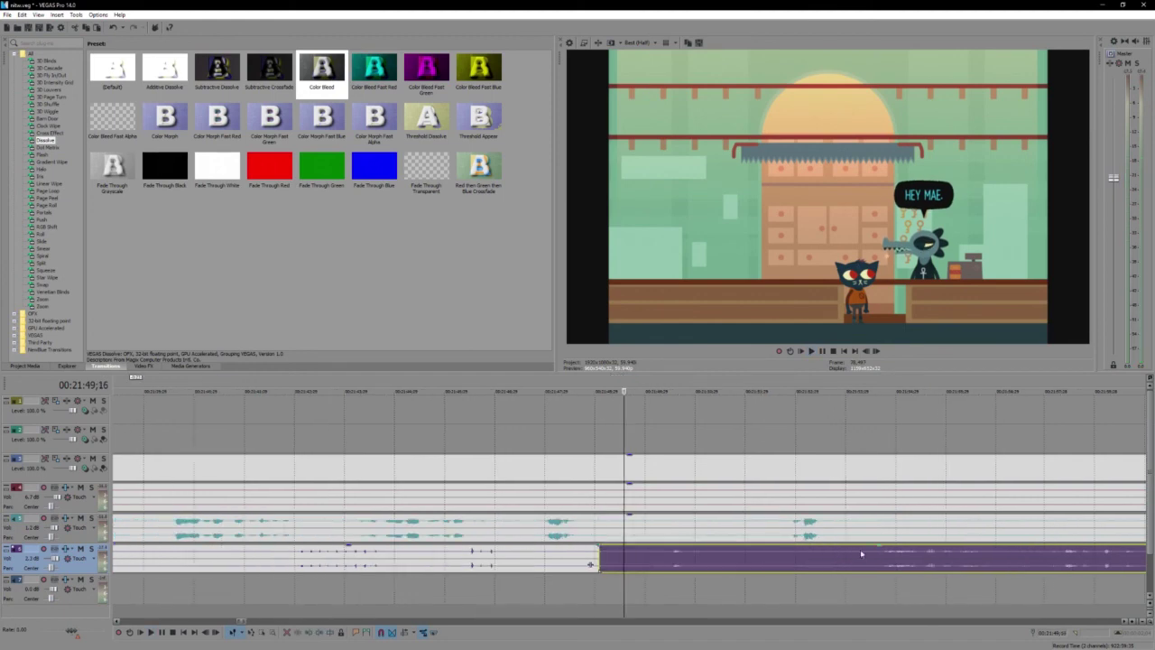
key("ctrl+z")
Step: Play back the purple audio clip around 00:21:49 and examine its waveform up close for a split point
key("space")
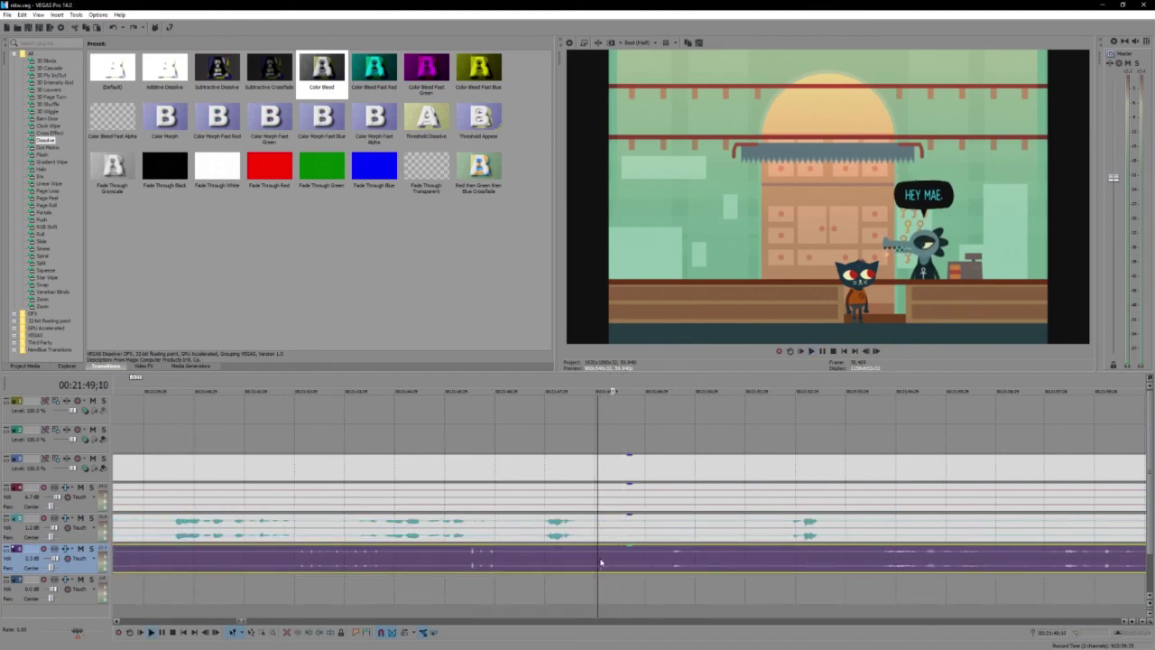
key("Return")
scroll(608, 560, "up", 5)
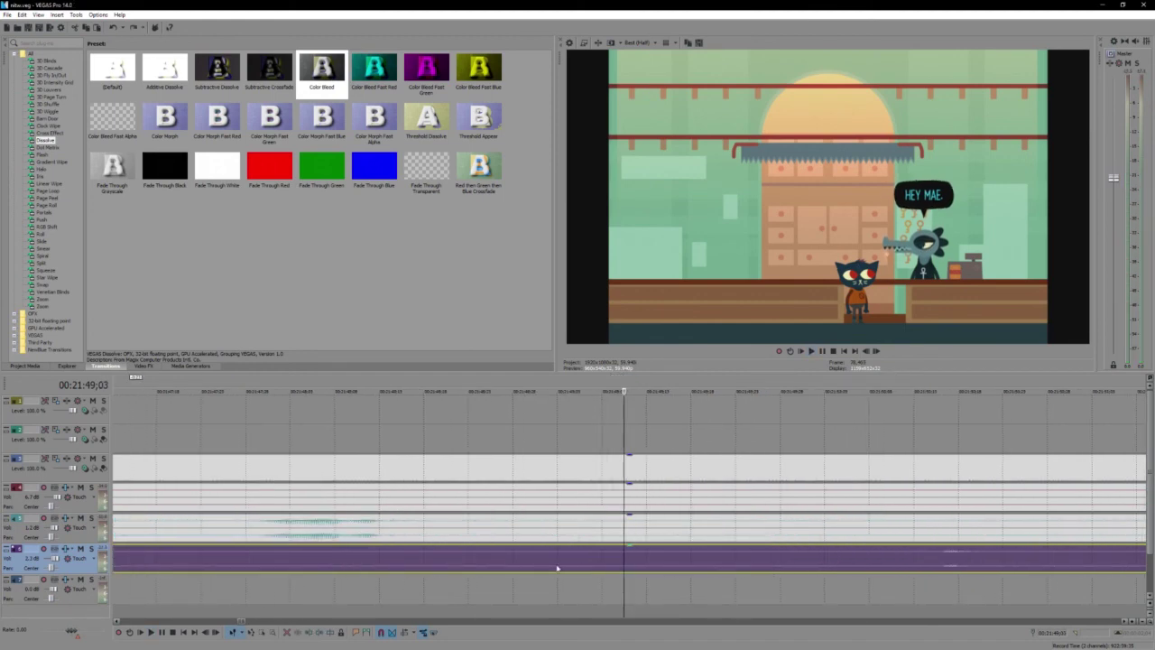
scroll(287, 557, "down", 3)
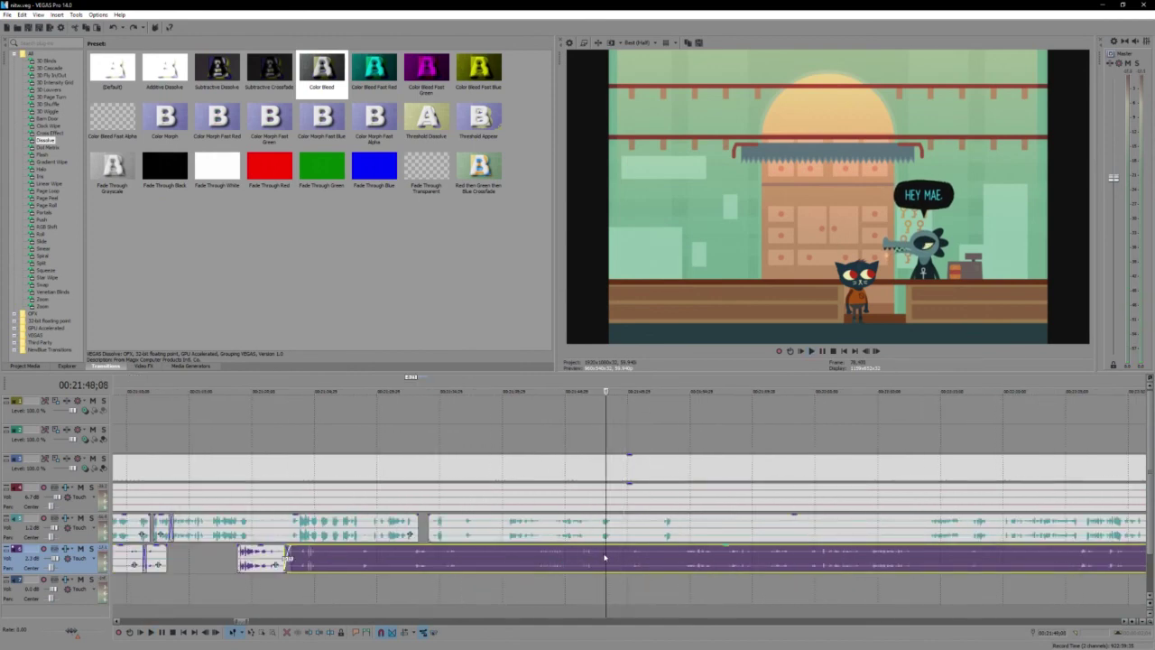
Step: Play back both commentary tracks from about 00:21:48 to 00:22:00 and check the purple audio clip's waveform
scroll(287, 557, "up", 2)
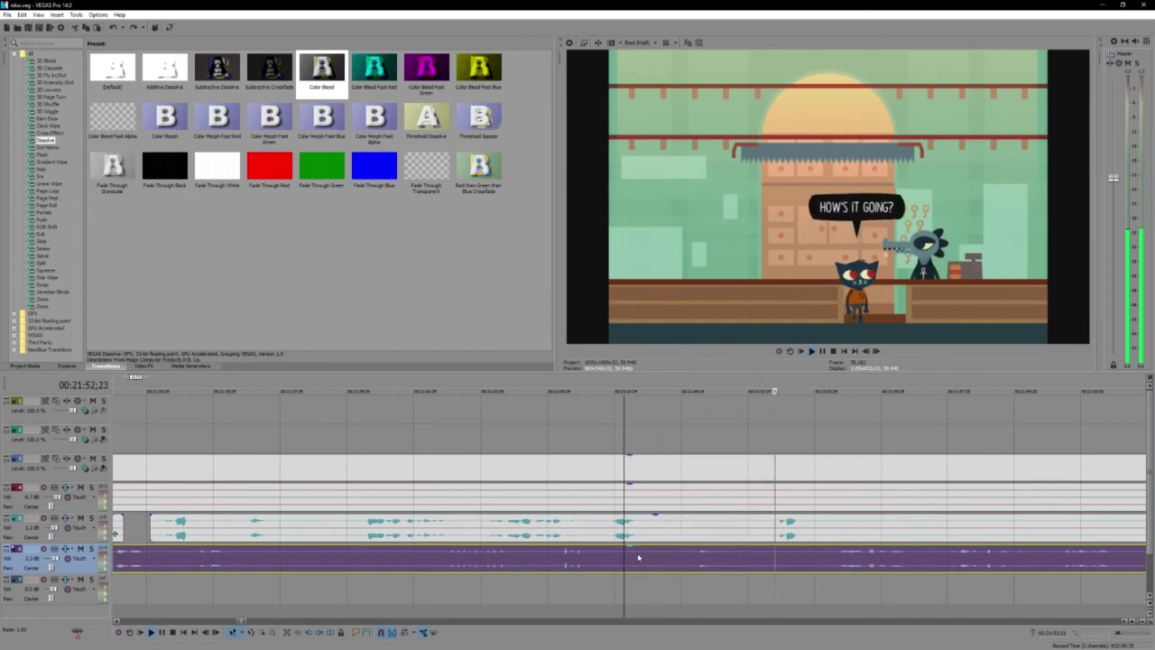
scroll(636, 556, "down", 3)
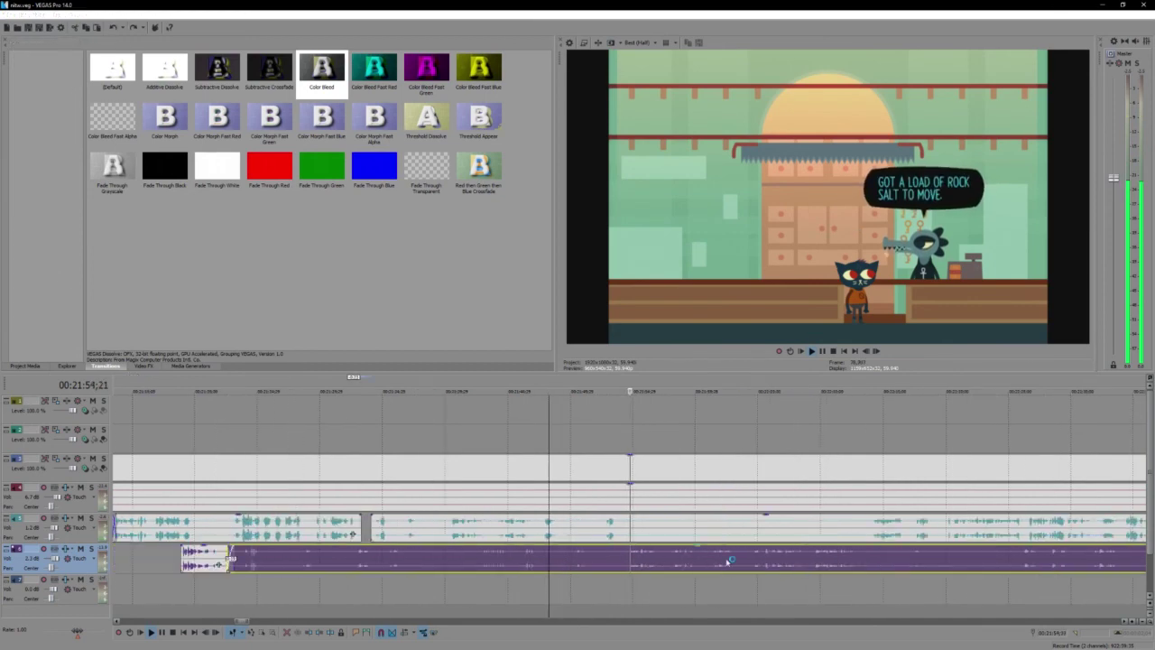
left_click(766, 563)
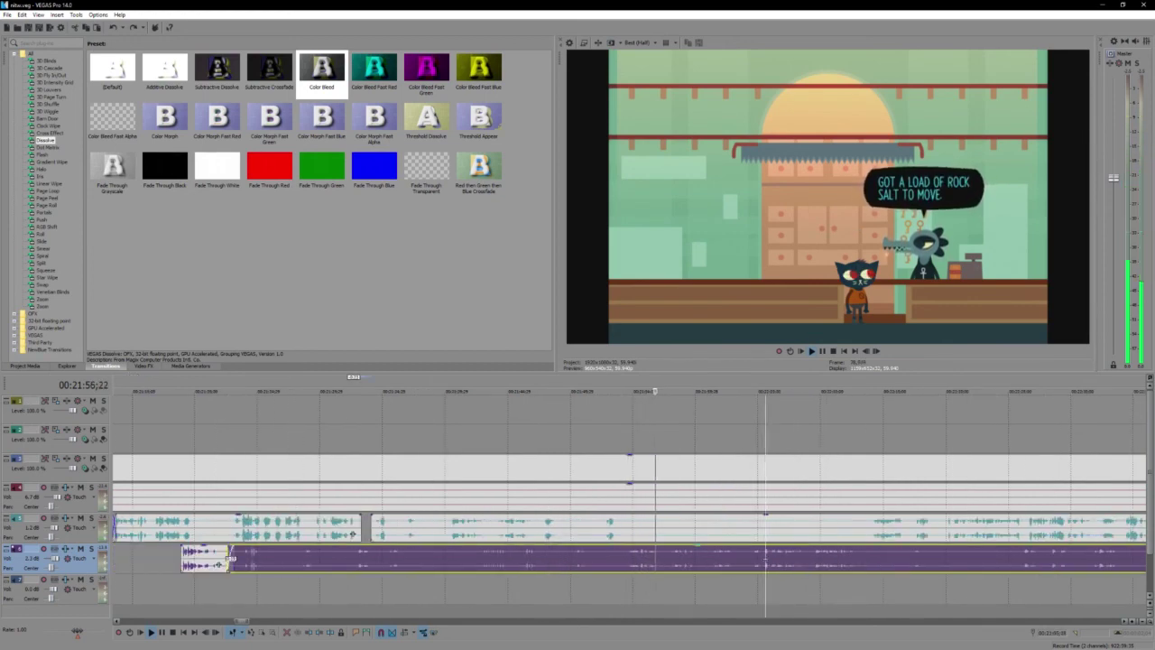
scroll(765, 558, "up", 2)
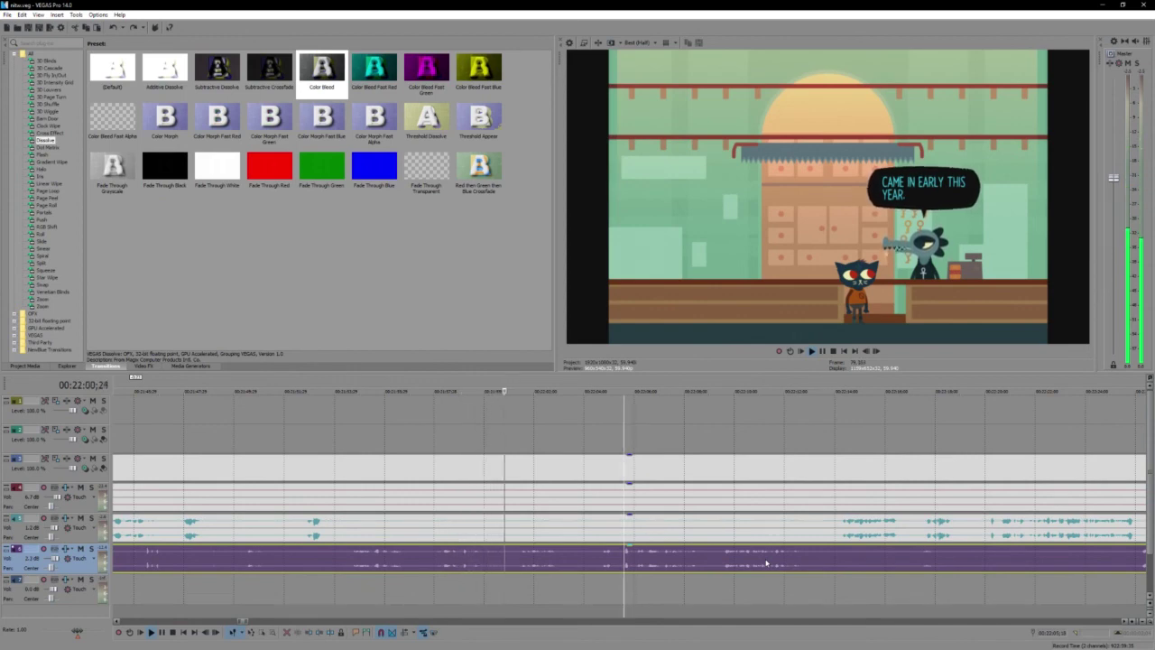
key("space")
Step: Play back from 00:21:57;08, split the video and all three audio clips at 00:21:58;07 and save the project
left_click(418, 466)
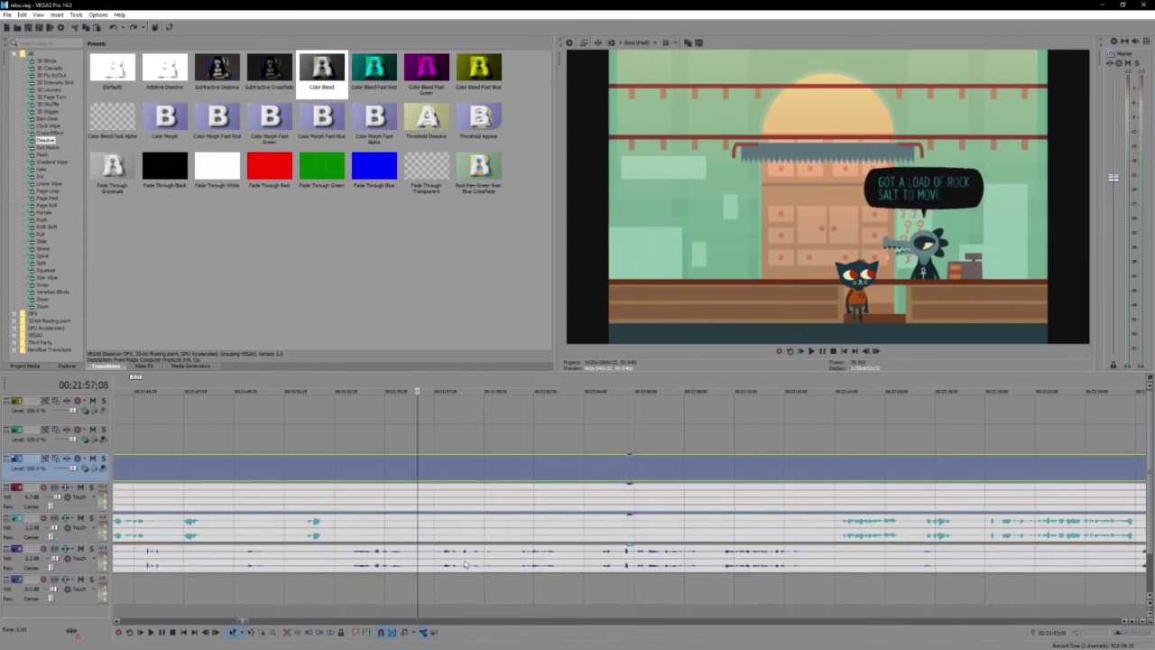
key("ctrl+a")
key("space")
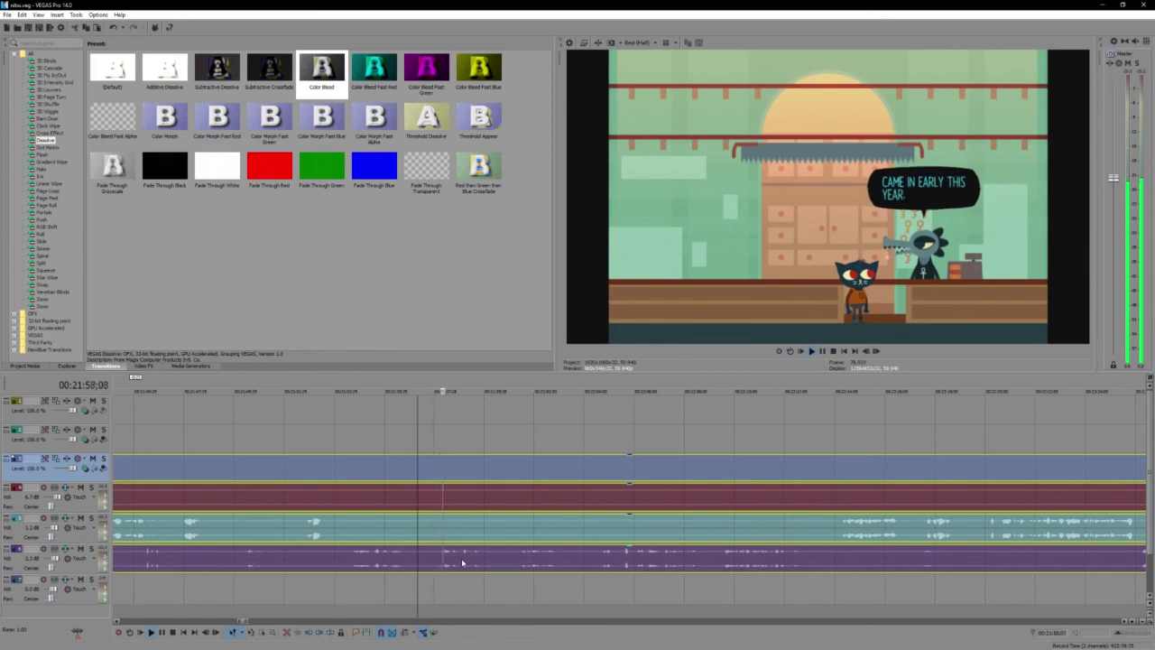
left_click(432, 468)
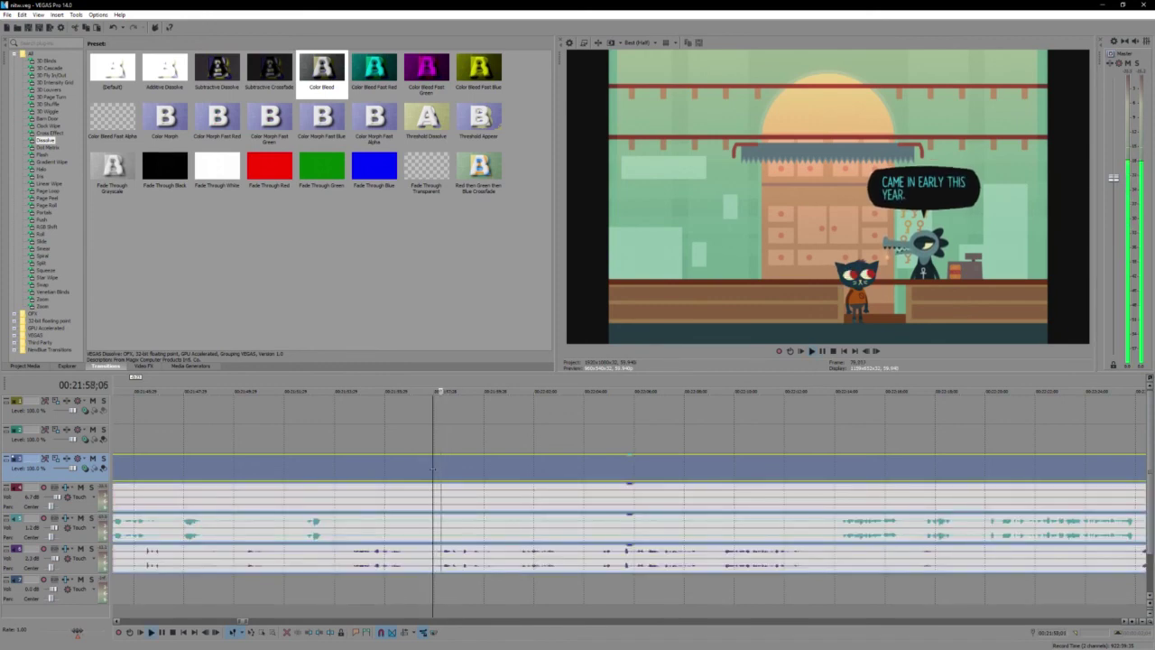
key("Return")
key("s")
key("ctrl+s")
scroll(541, 500, "down", 1)
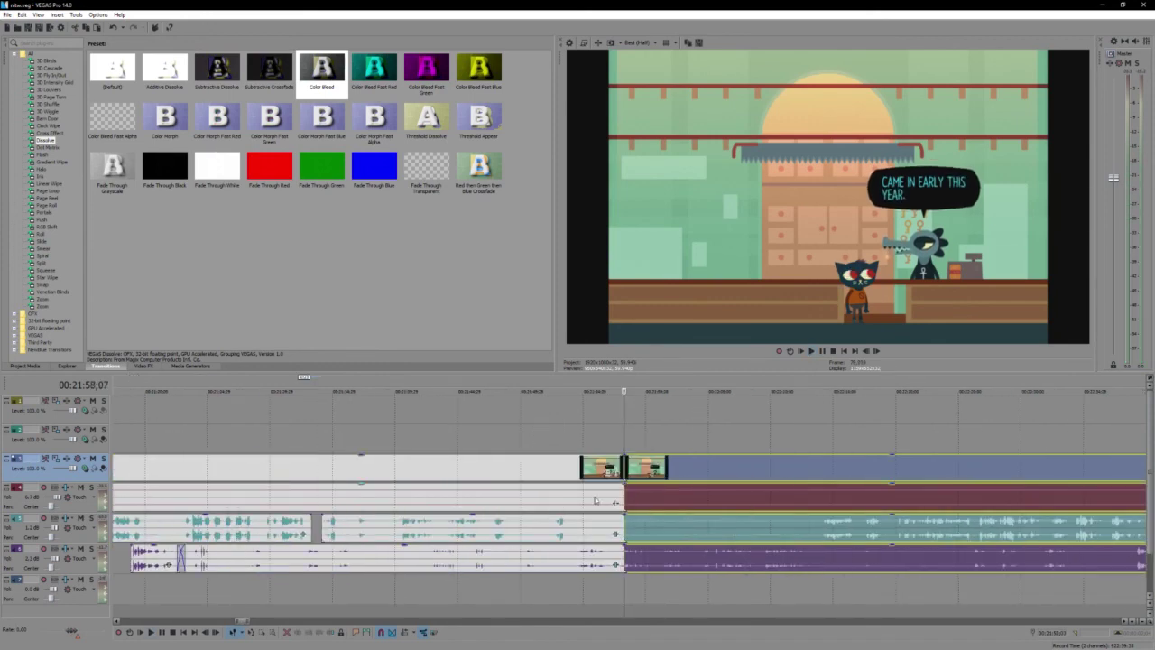
Step: Trim the start of the video and audio clips after the split to about 00:22:01 and shift them earlier to close the gap
left_click_drag(625, 469, 660, 484)
key("space")
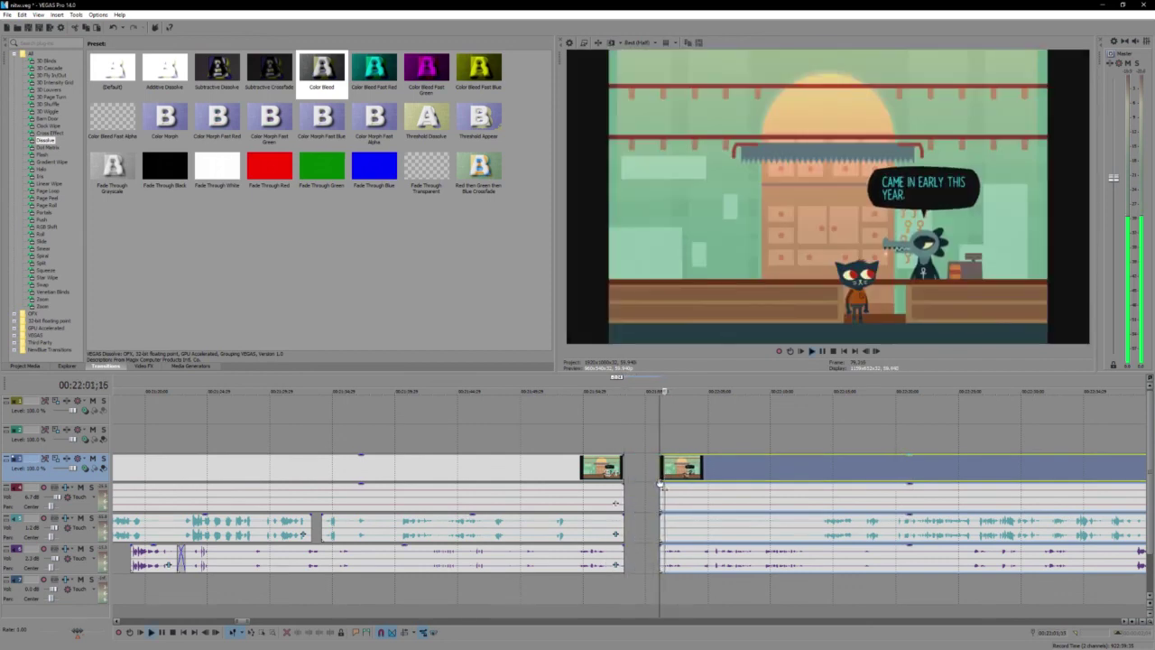
scroll(659, 485, "up", 1)
key("Return")
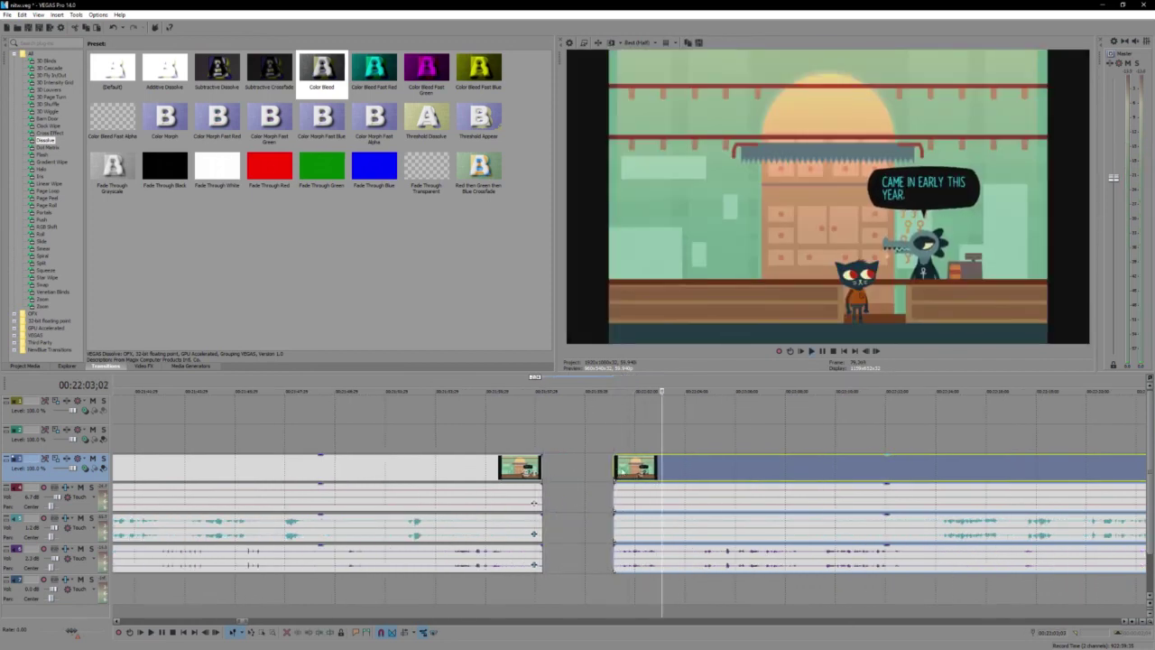
left_click_drag(612, 467, 577, 474)
left_click(623, 470)
left_click(665, 564, "shift")
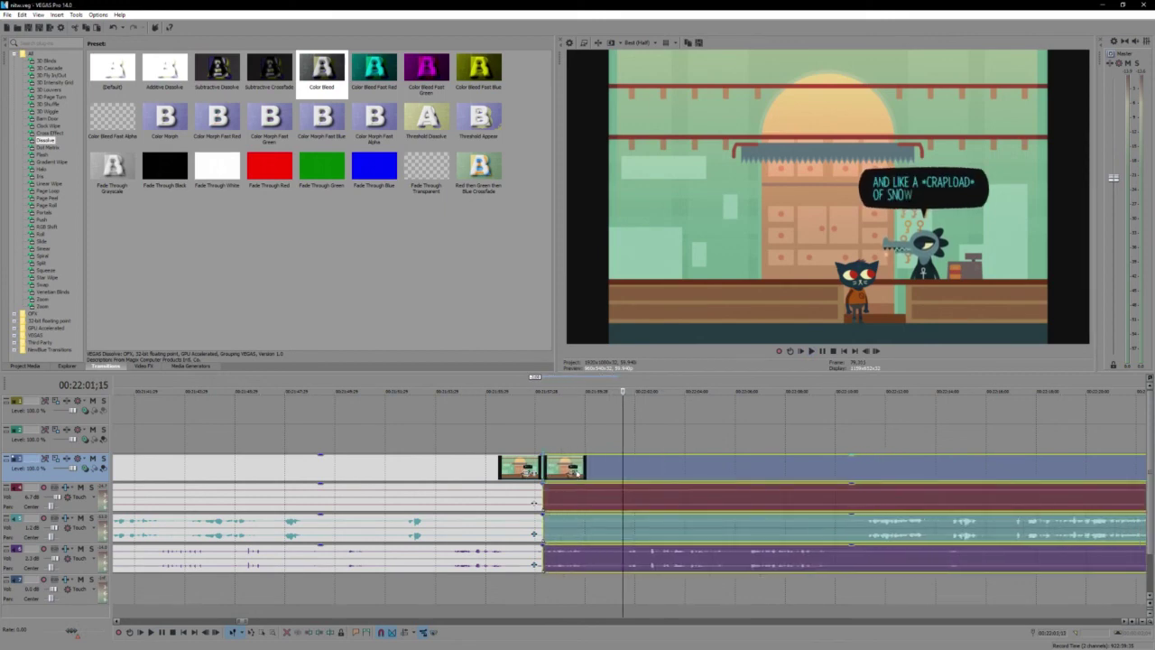
Step: Save the project and extend the earlier video and red audio clips about 0.5 seconds past 00:21:58;07 to crossfade with the following clips
left_click(531, 491)
scroll(541, 487, "up", 1)
left_click(586, 471)
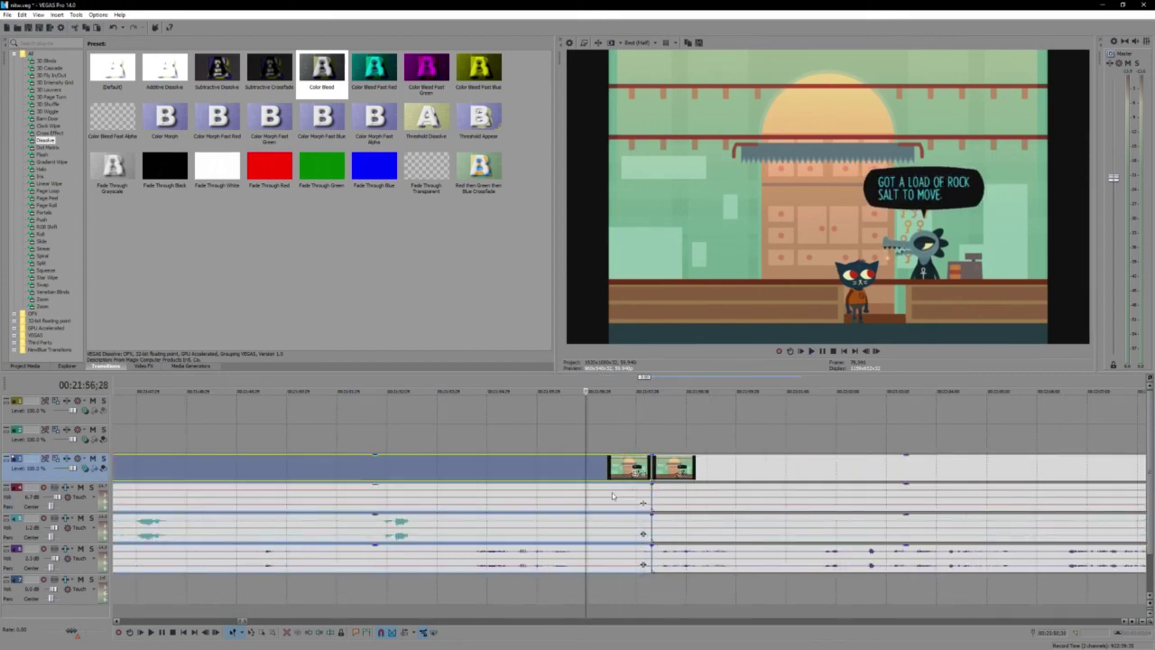
left_click(622, 497, "shift")
key("ctrl+s")
left_click_drag(650, 466, 676, 467)
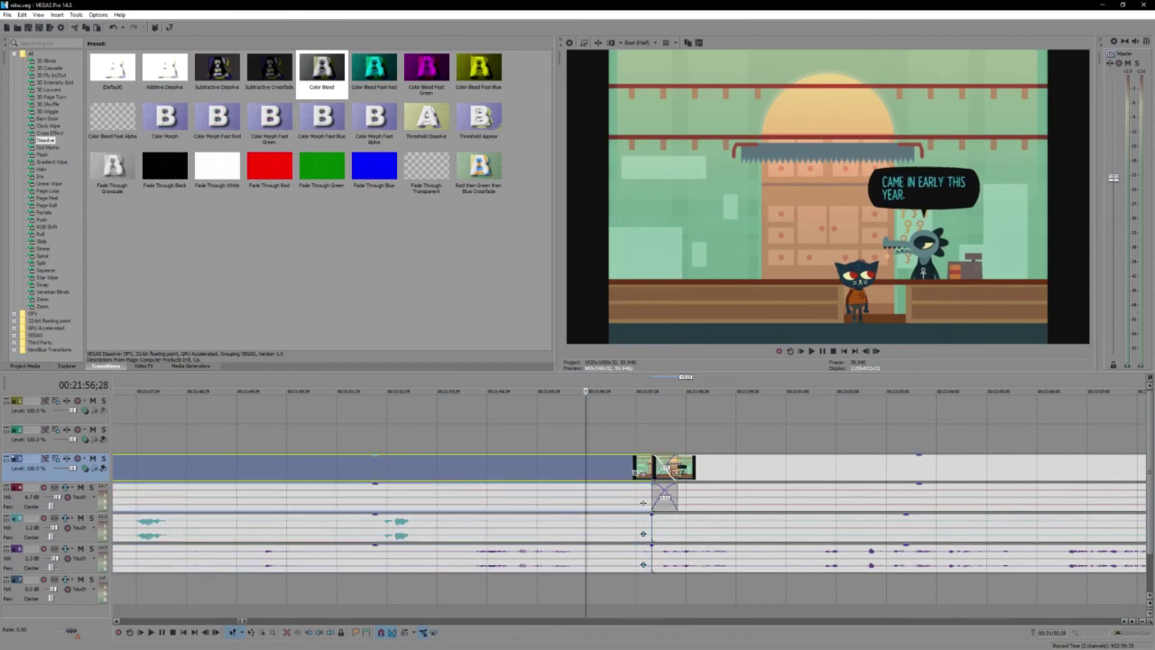
Step: Set a time selection around the new crossfade from about 00:21:57;21 and play back the transition
left_click_drag(711, 405, 624, 424)
key("space")
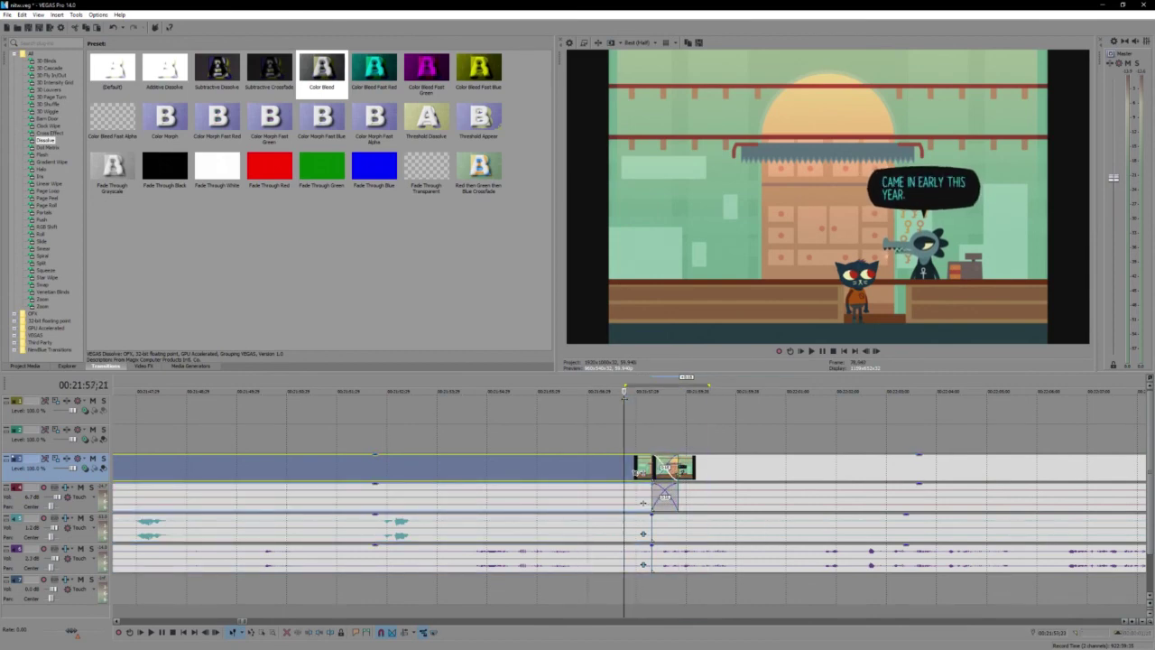
key("space")
left_click(620, 426)
key("space")
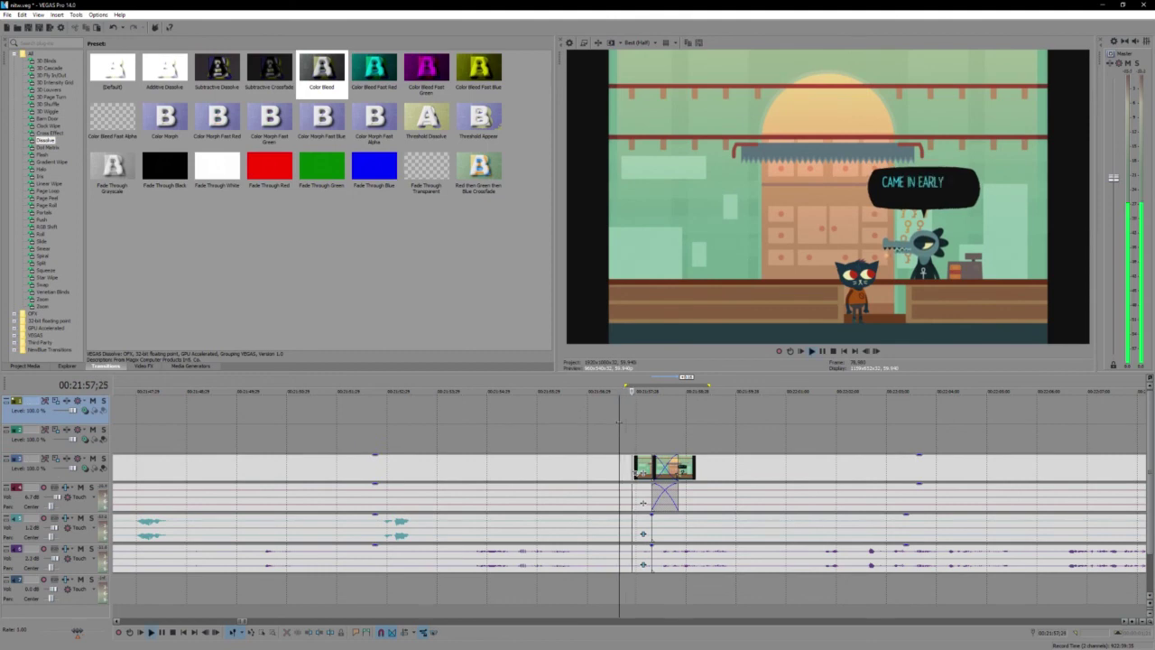
Step: Trim the end of the purple audio clip before the cut to about 00:21:57;20 and play back the transition
left_click(644, 552)
left_click_drag(643, 564, 623, 563)
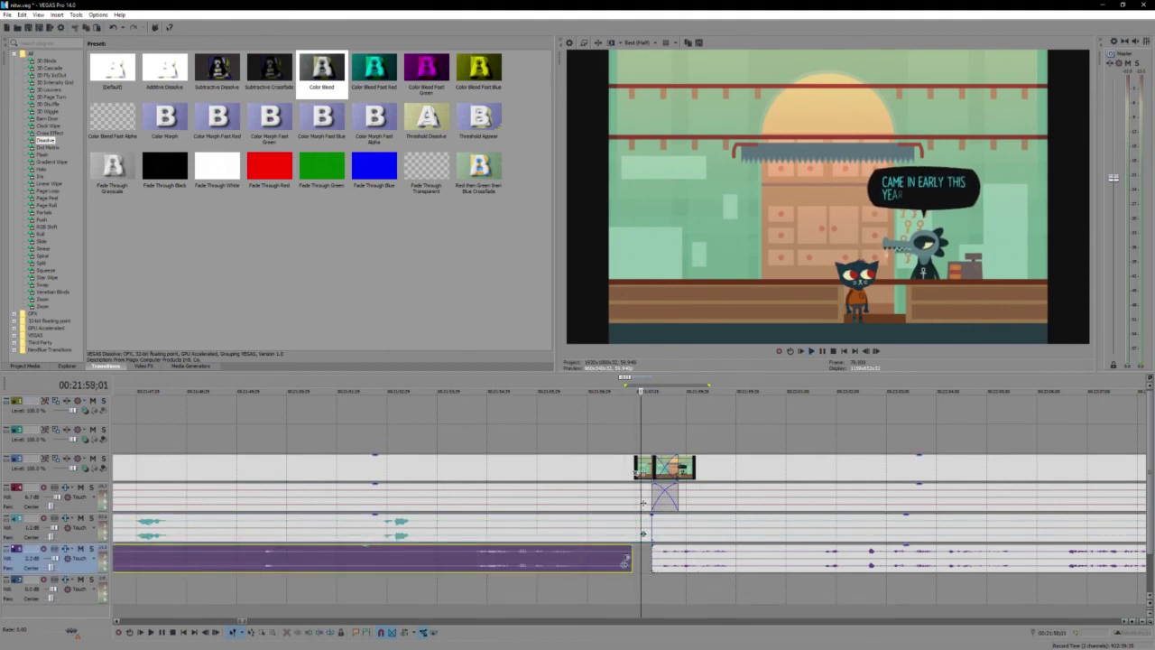
left_click(590, 449)
key("space")
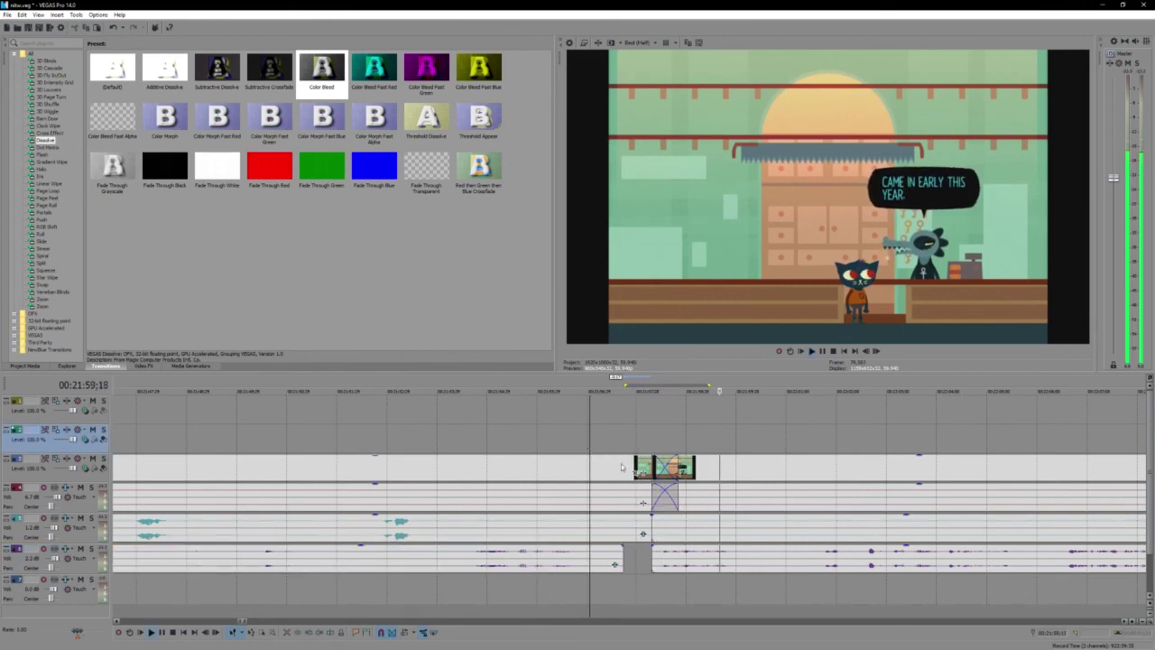
Step: Move the red audio crossfade later to start at about 00:21:58;22 and shorten it to about 0.3 seconds
left_click(642, 495)
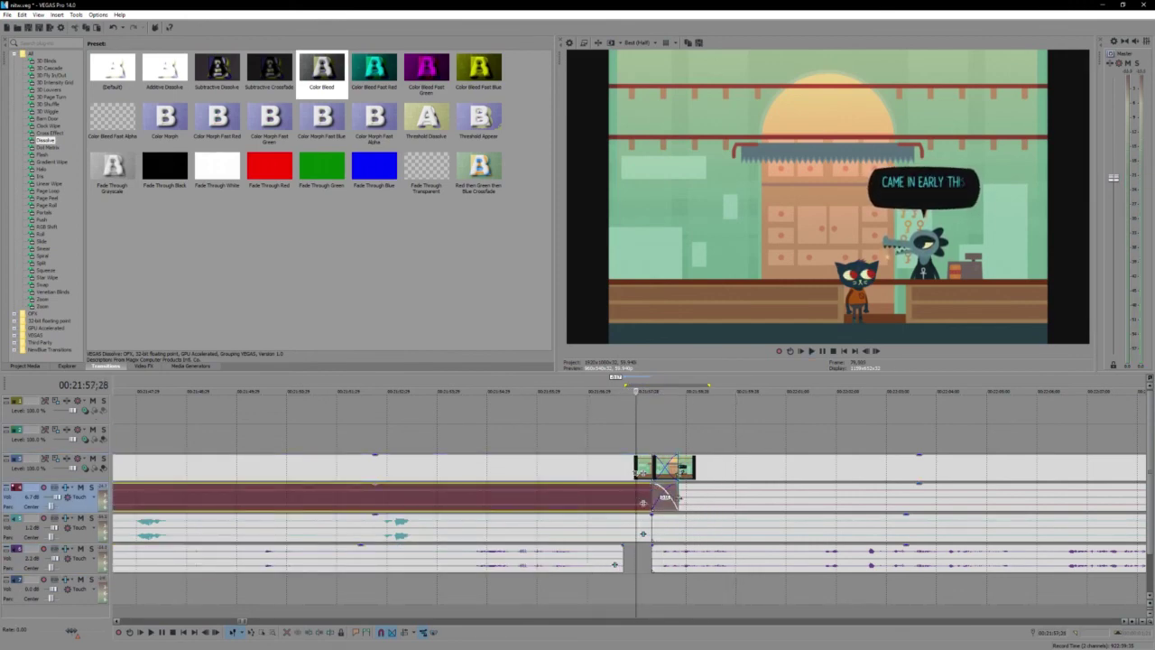
left_click_drag(677, 495, 702, 497)
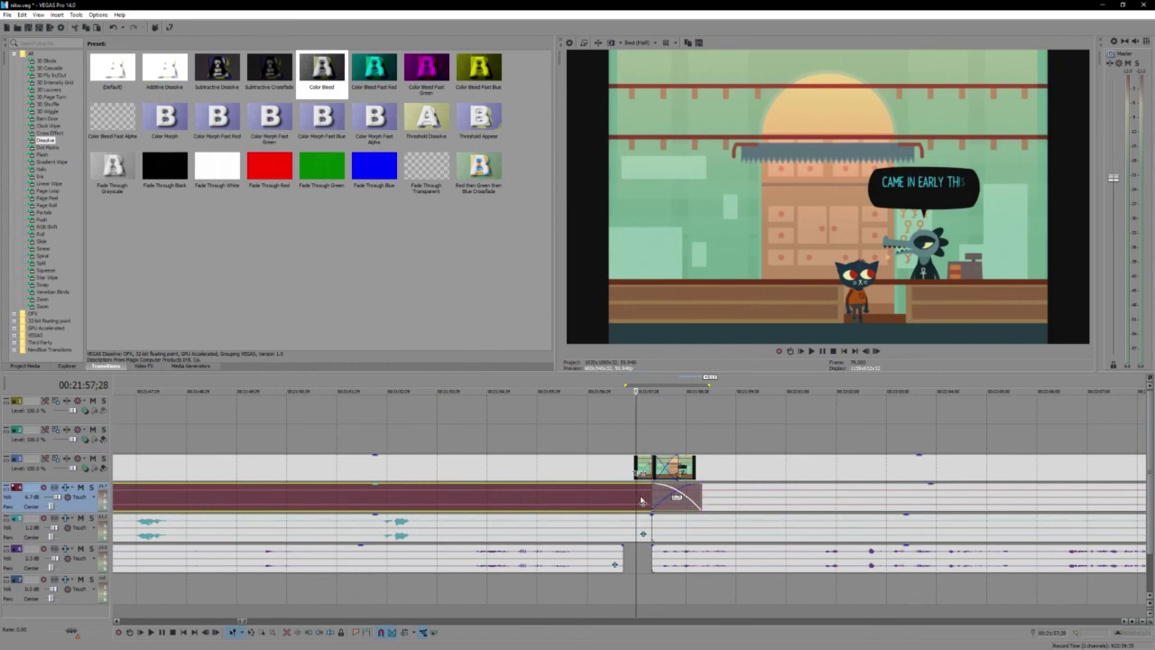
left_click(634, 442)
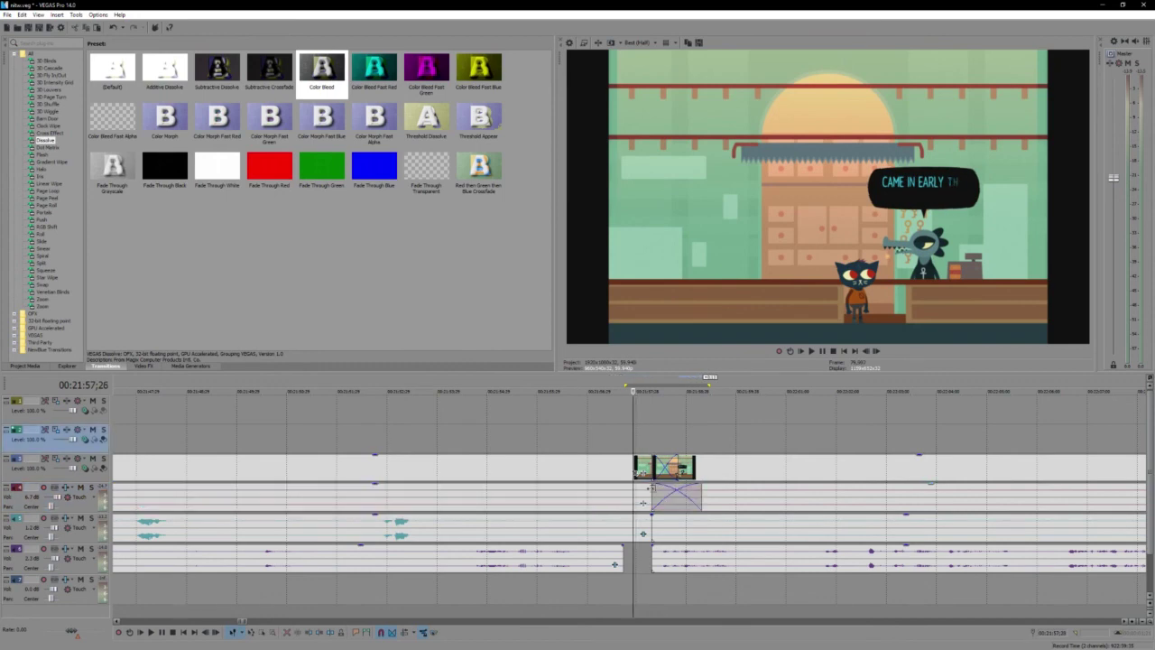
left_click(716, 500)
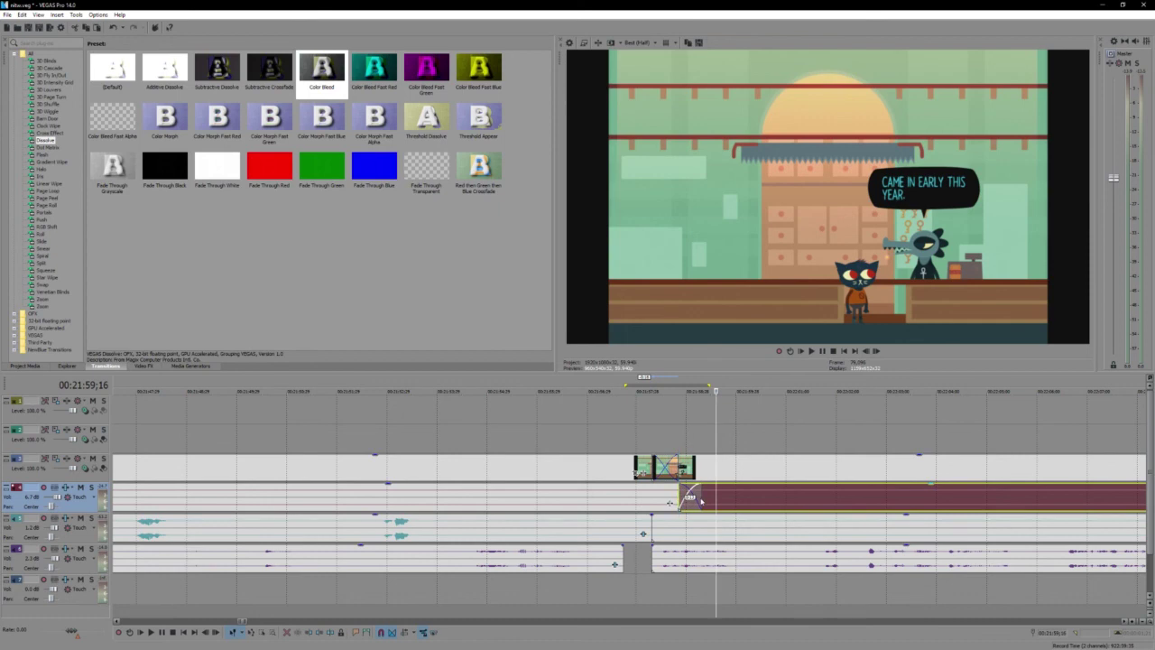
left_click_drag(699, 498, 691, 497)
Step: Play back the adjusted transition from 00:21:57;25 and continue through the commentary to about 00:22:19
key("space")
left_click(631, 434)
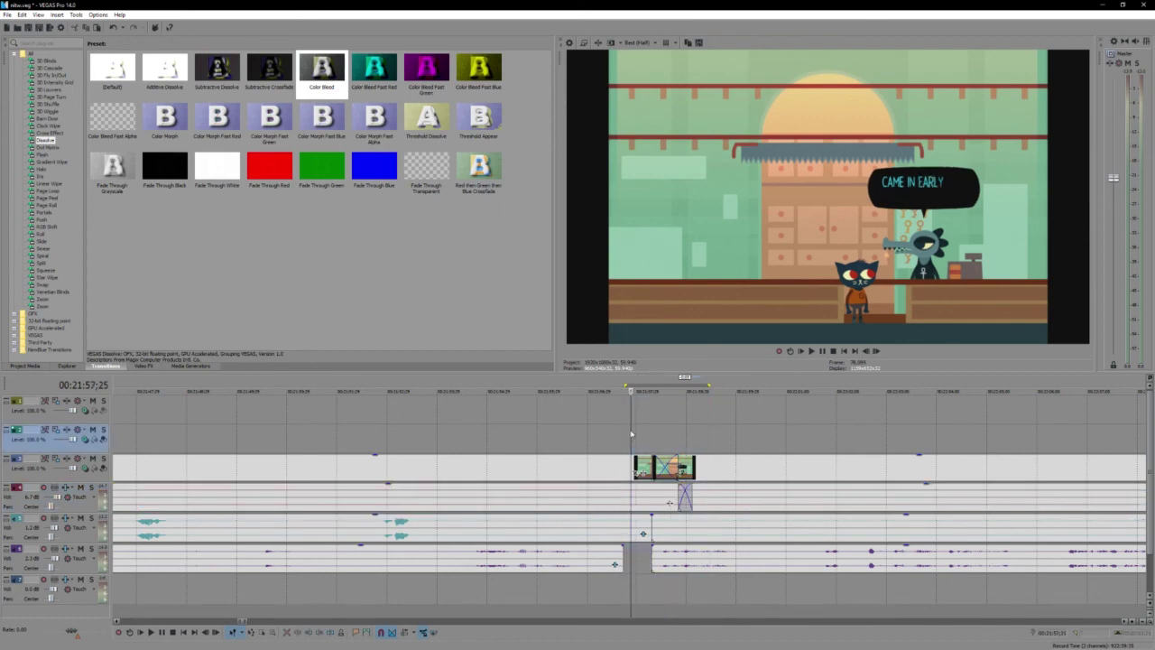
key("space")
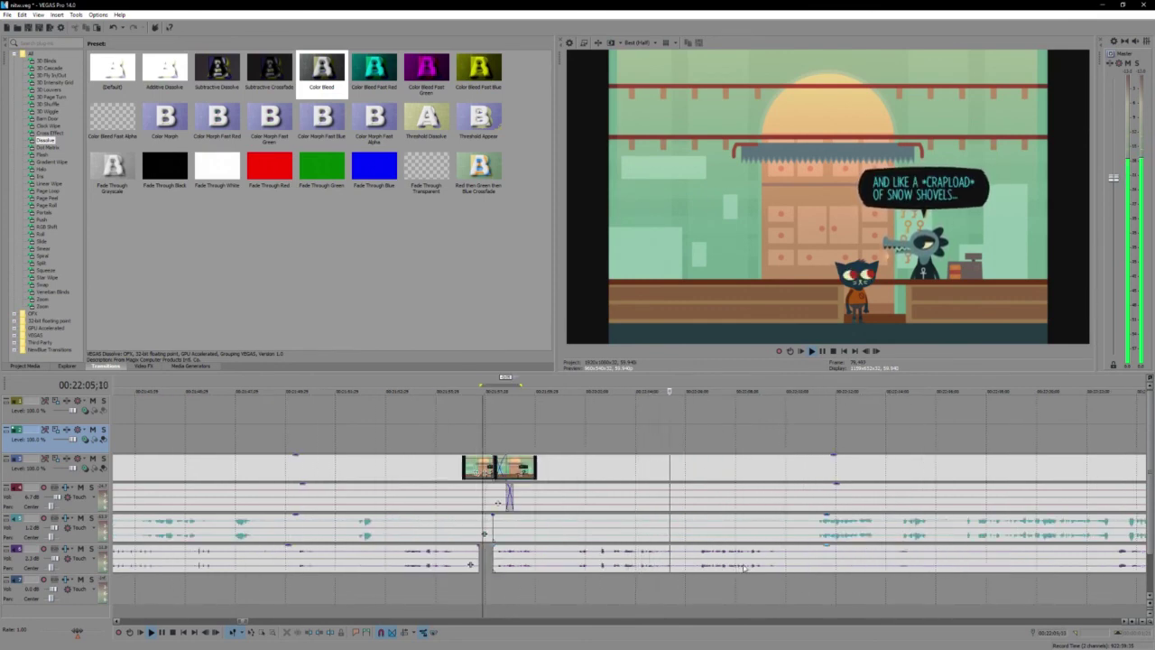
left_click(758, 566)
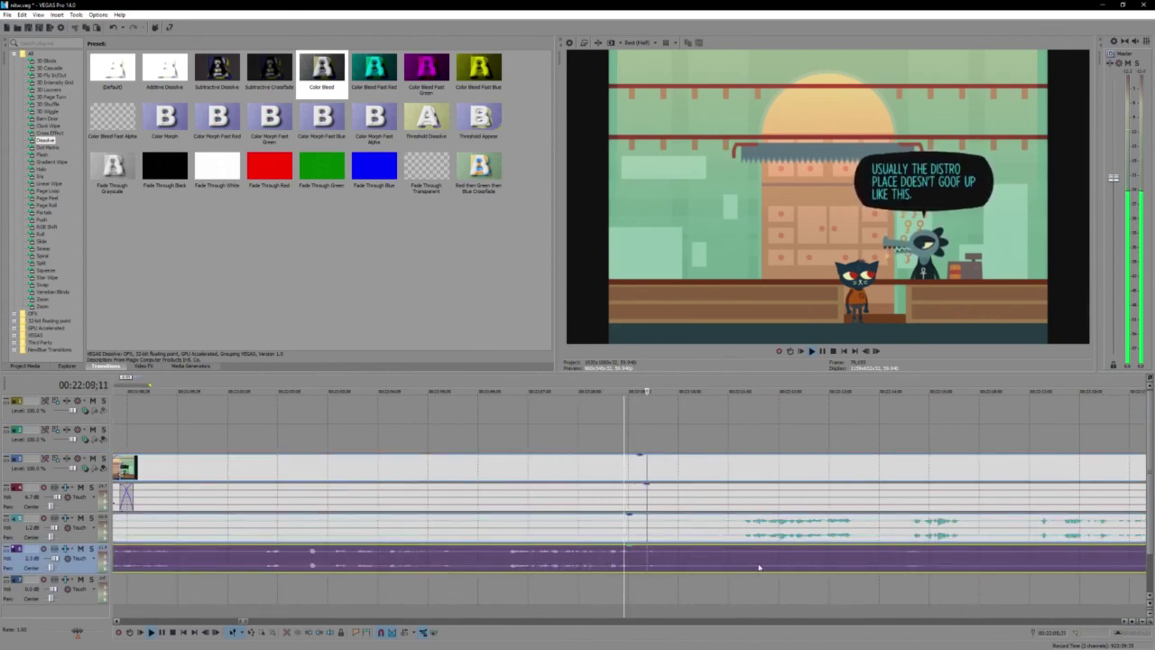
scroll(759, 567, "down", 1)
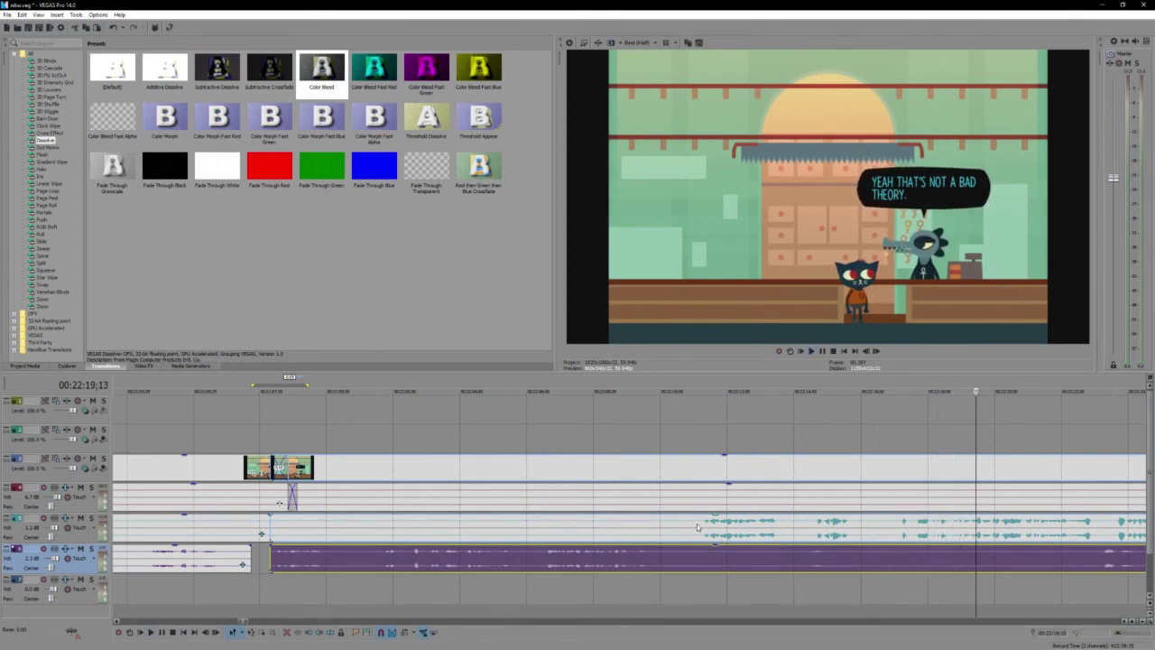
Step: Split the video and all three audio clips at 00:22:11;02, select the clips after the split and save the project
left_click(697, 527)
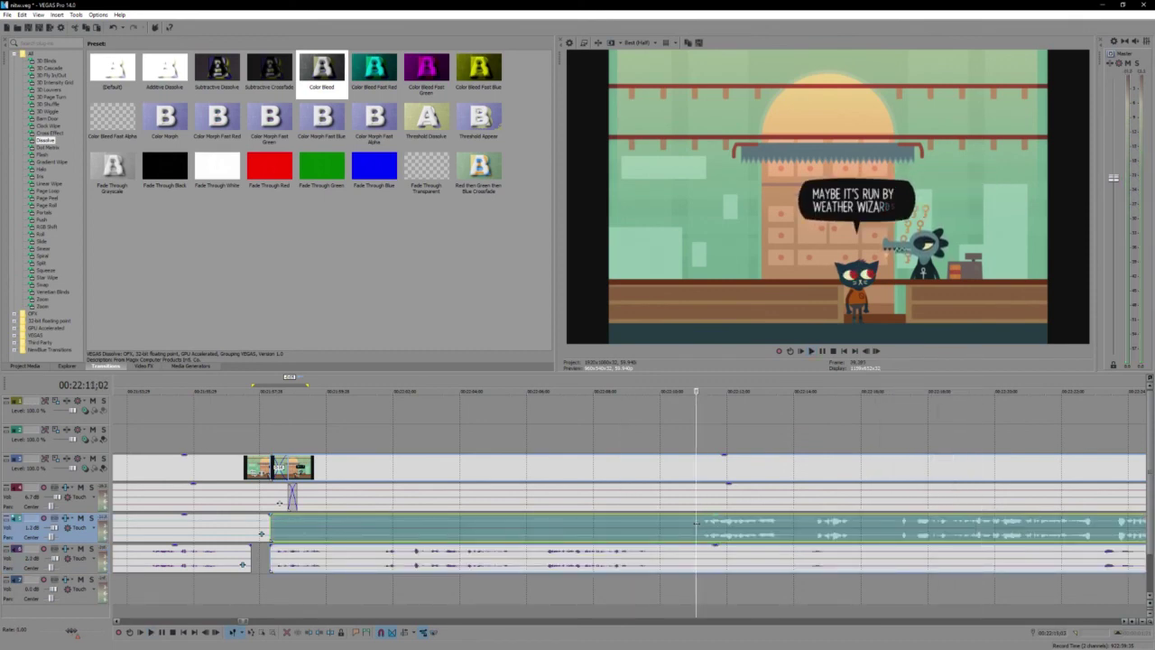
key("s")
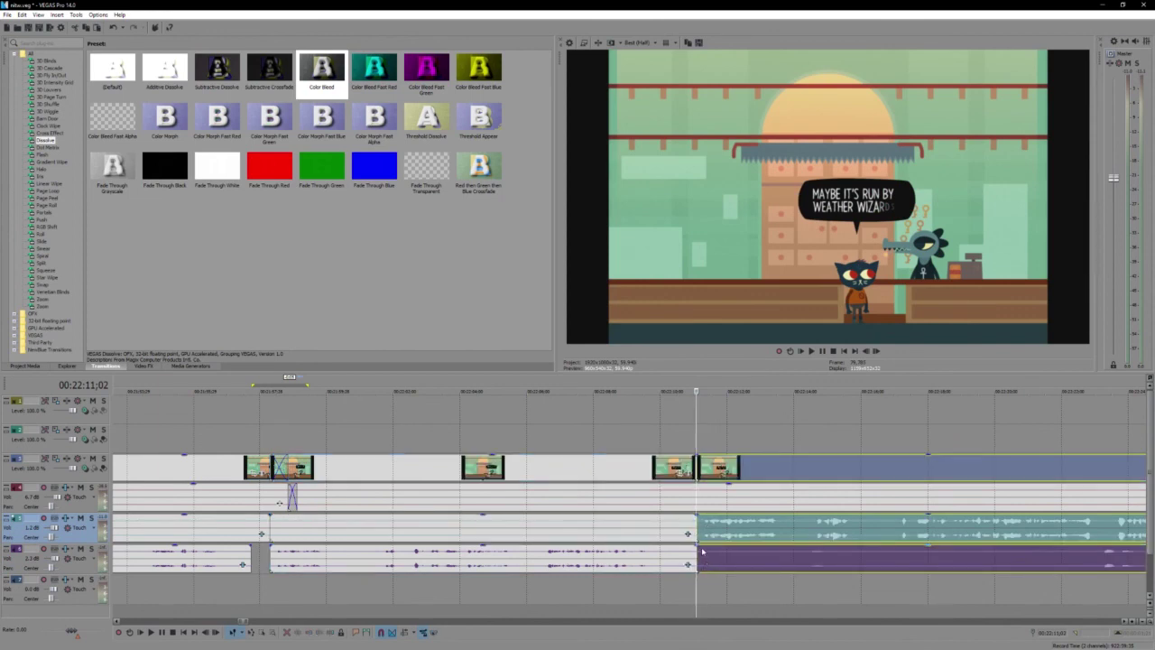
scroll(702, 550, "down", 2)
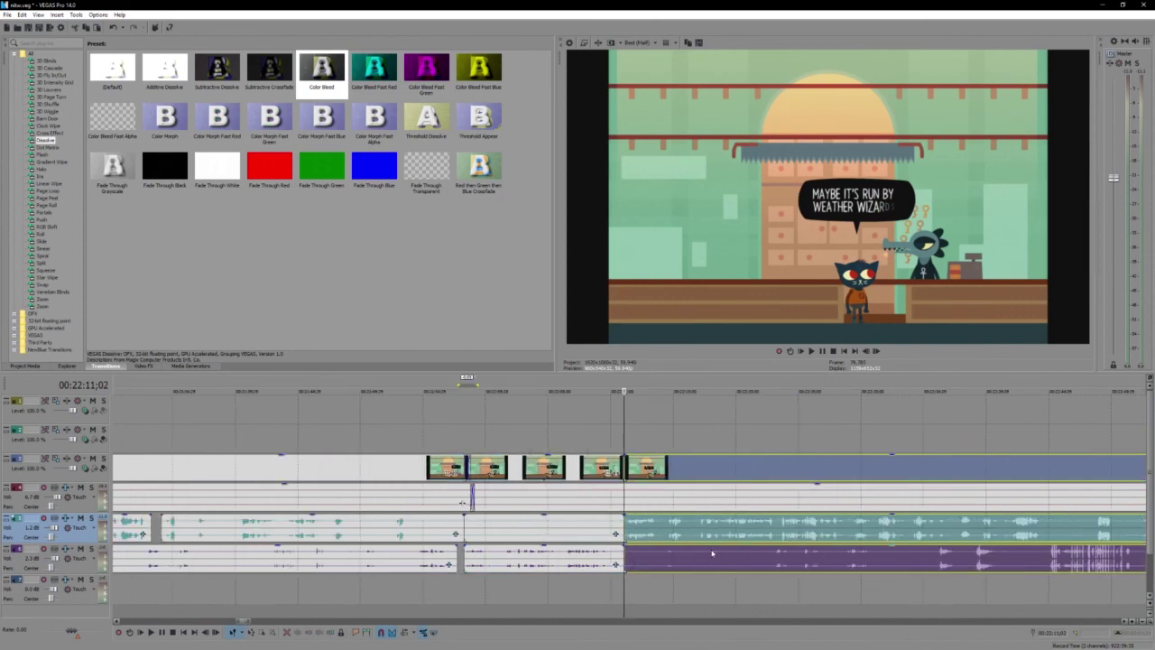
left_click(625, 497)
key("s")
left_click(646, 471)
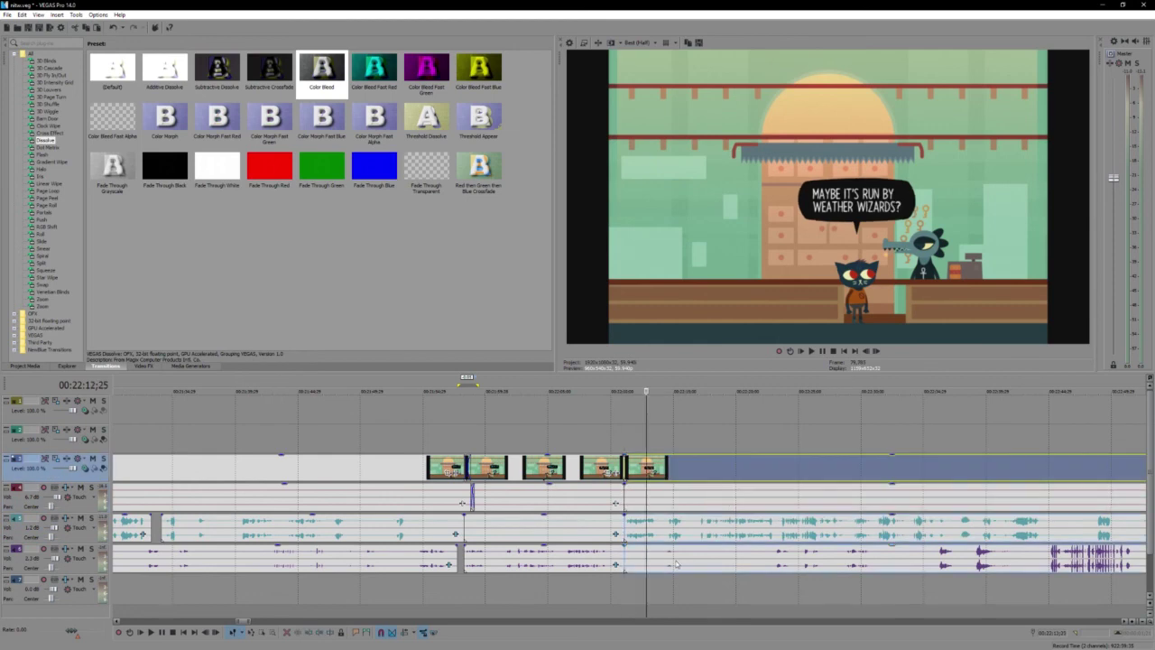
left_click(676, 561, "shift")
key("ctrl+s")
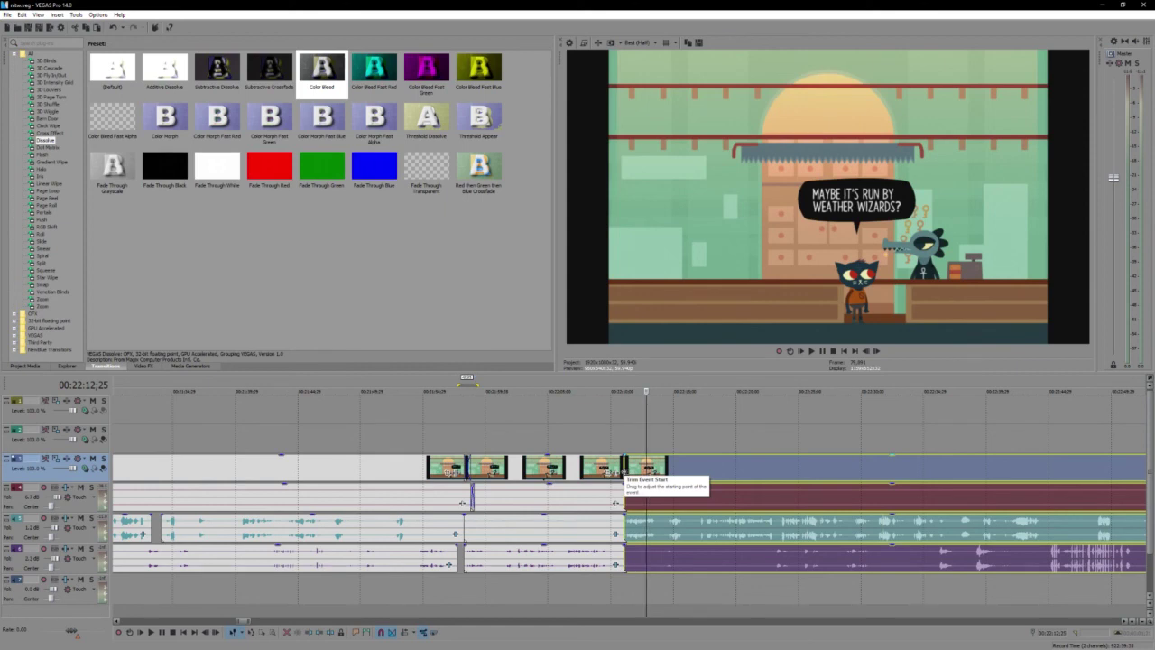
Step: Split the video and red audio clips at 00:22:14;24
left_click_drag(626, 476, 535, 475)
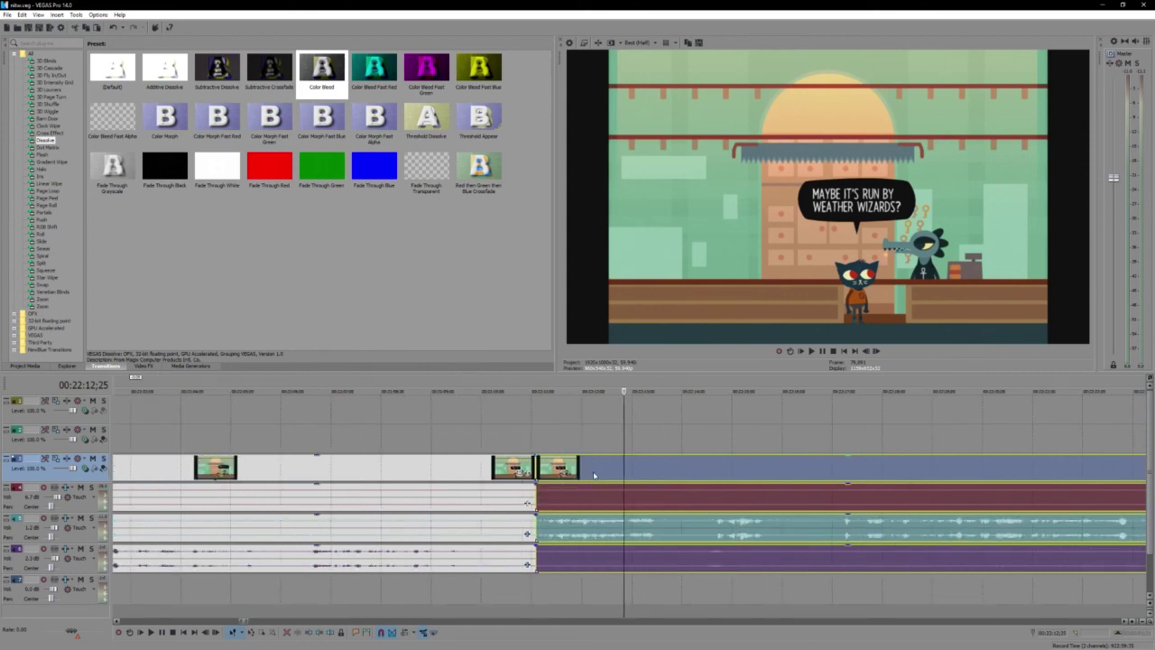
left_click(668, 532)
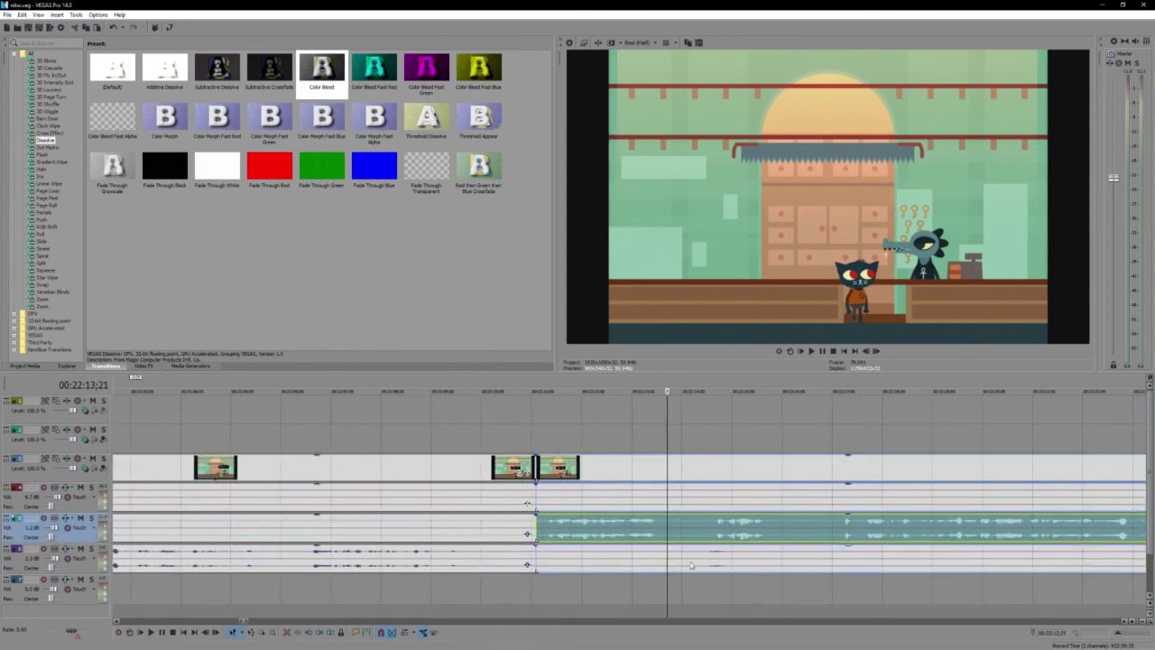
left_click(588, 469)
left_click(539, 469)
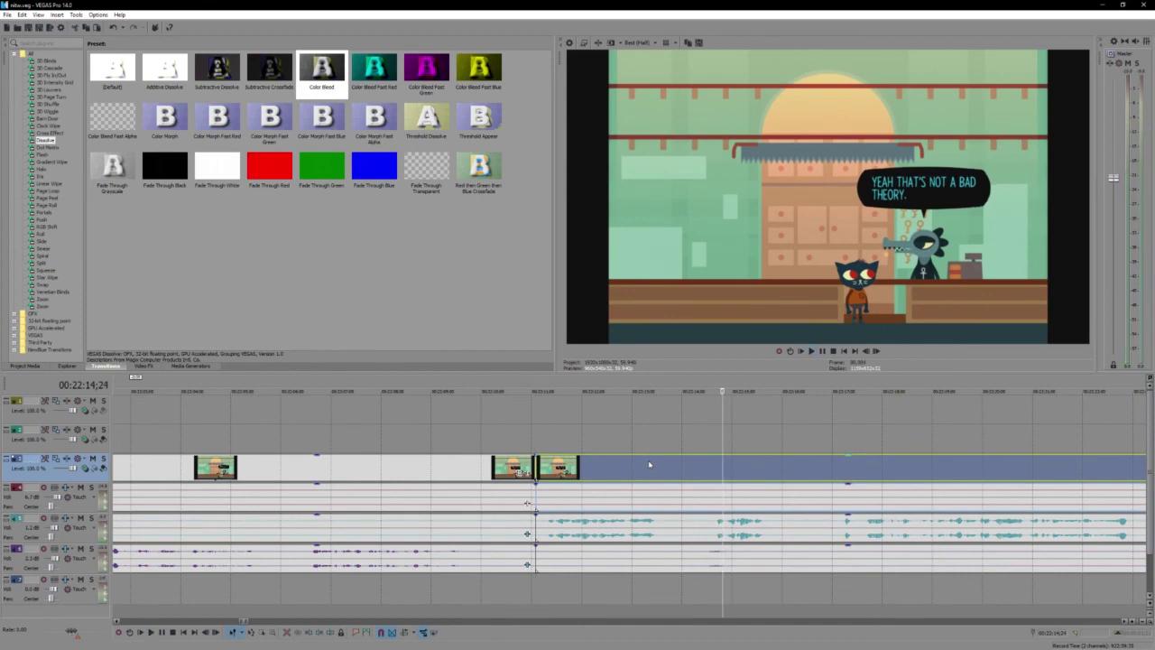
key("s")
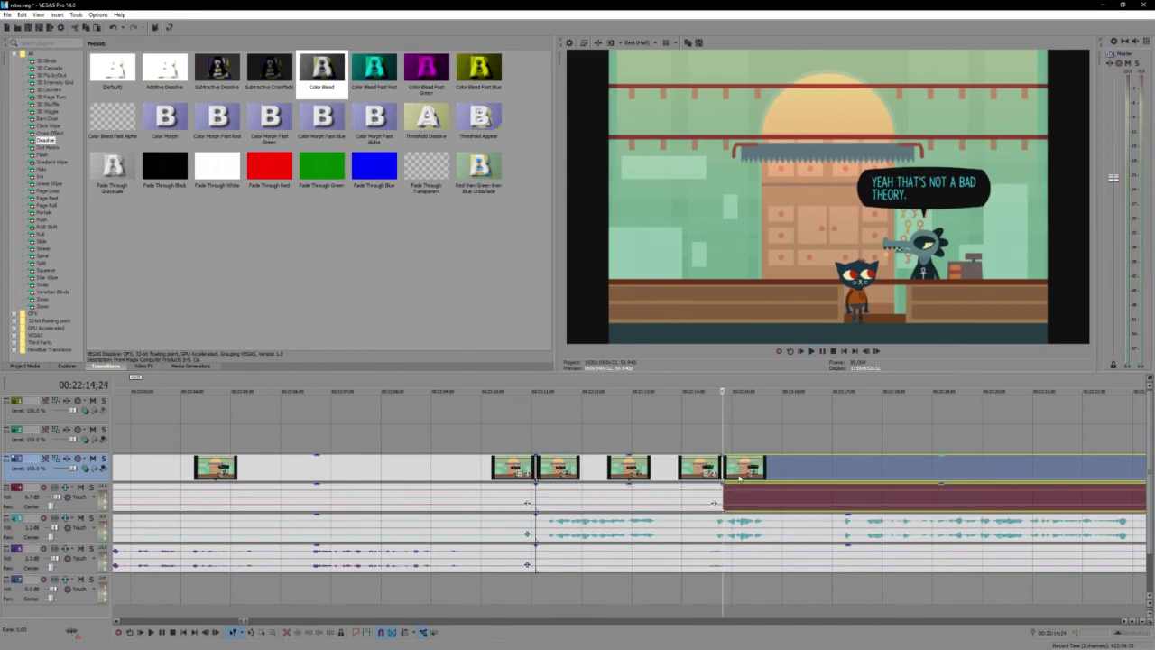
scroll(733, 476, "down", 3)
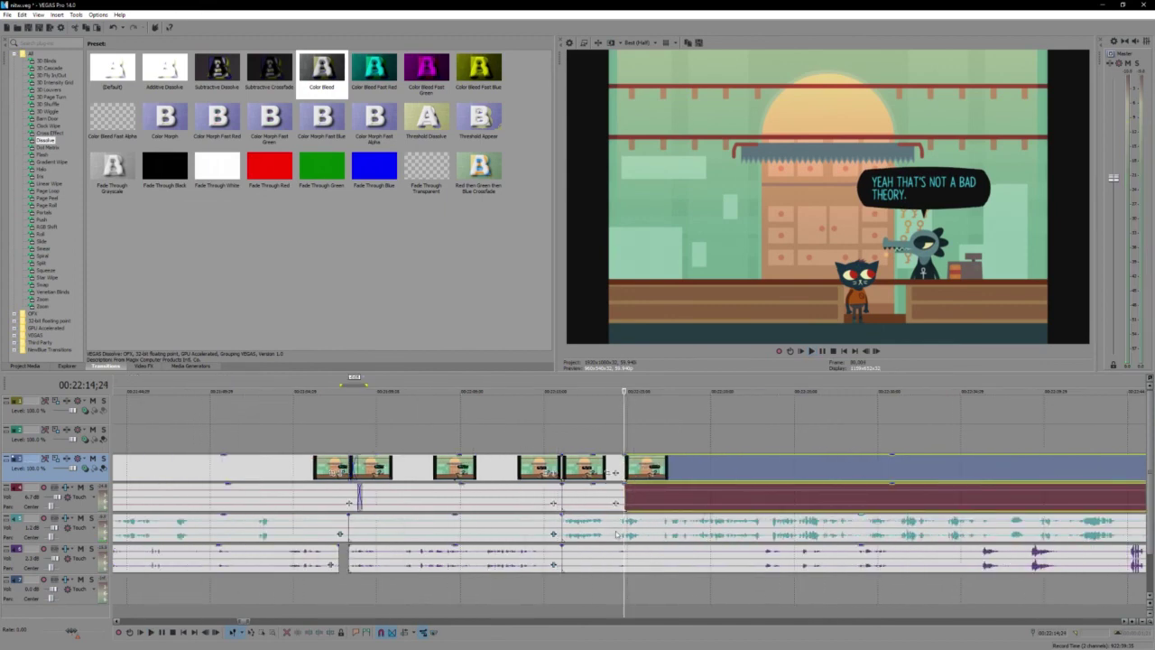
Step: Try to trim the start of the teal and purple commentary clips to about 00:22:36 and play back from there
left_click(602, 533)
left_click(656, 566, "ctrl")
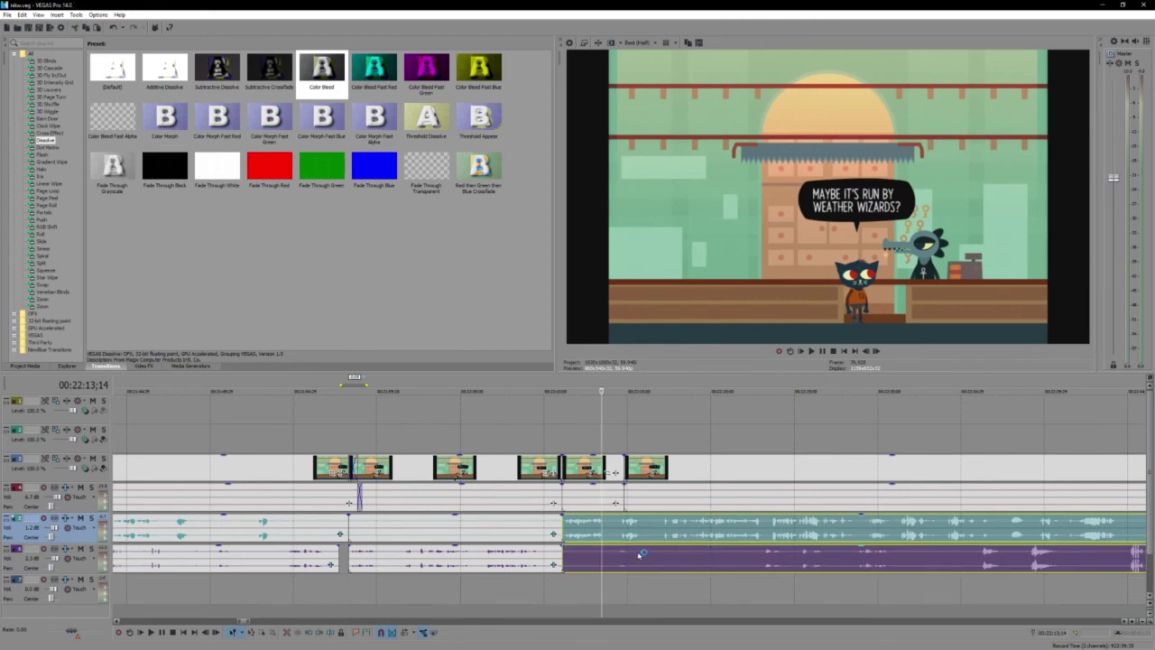
scroll(603, 533, "down", 2)
left_click_drag(605, 528, 810, 534)
left_click(813, 534)
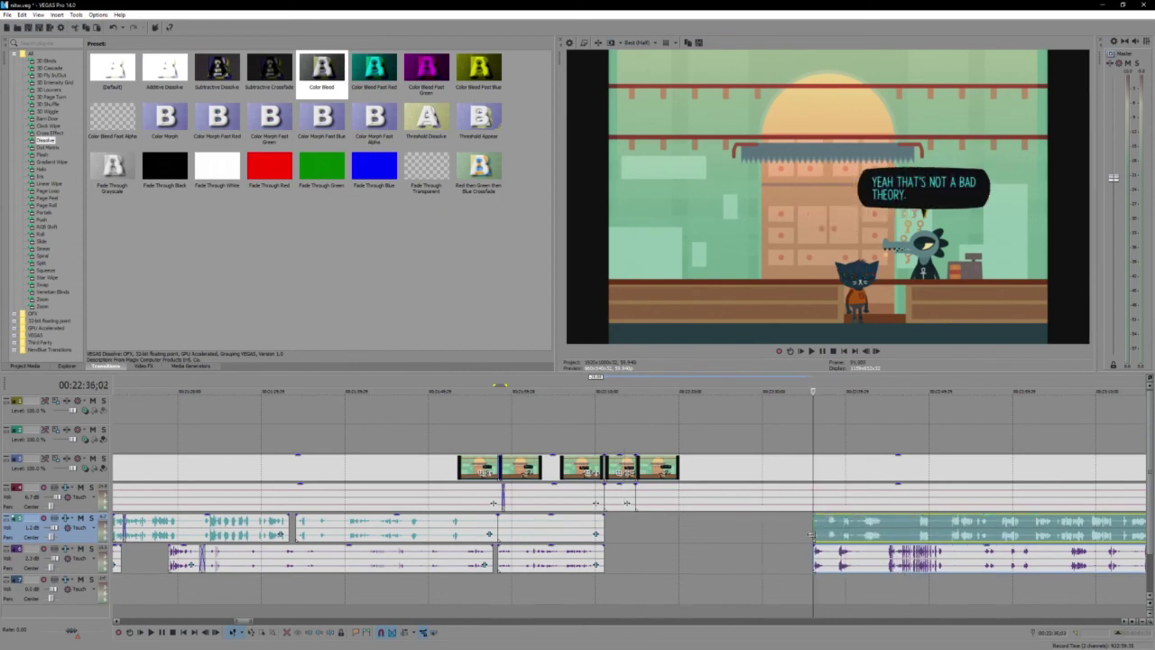
key("space")
scroll(814, 534, "up", 3)
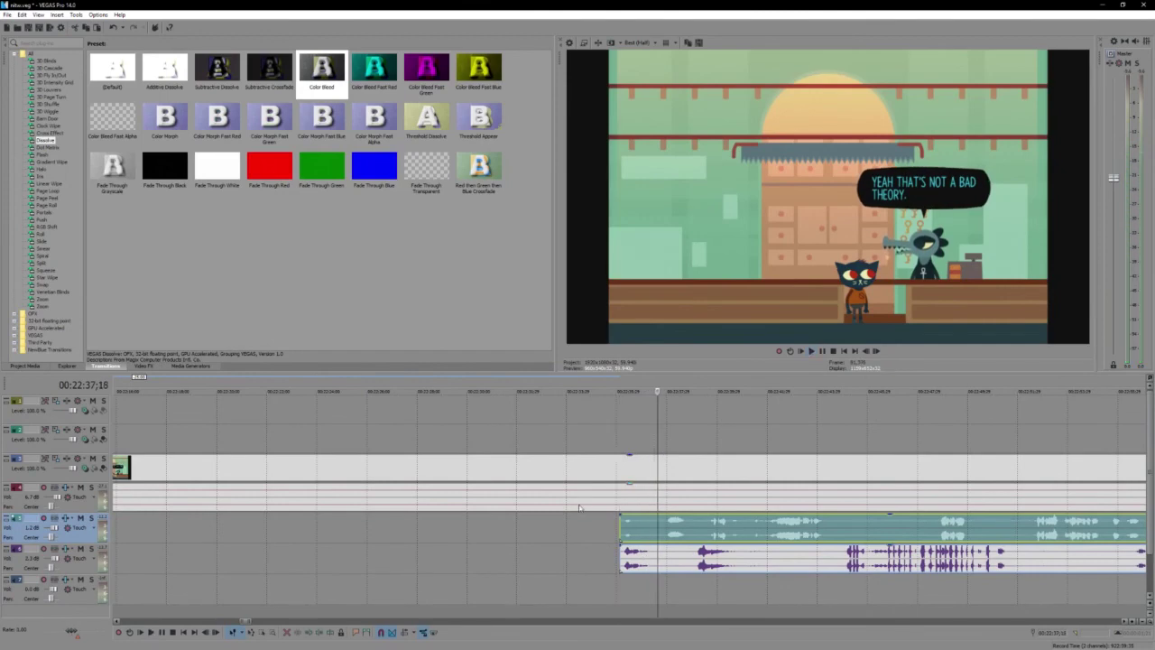
left_click(613, 539)
key("space")
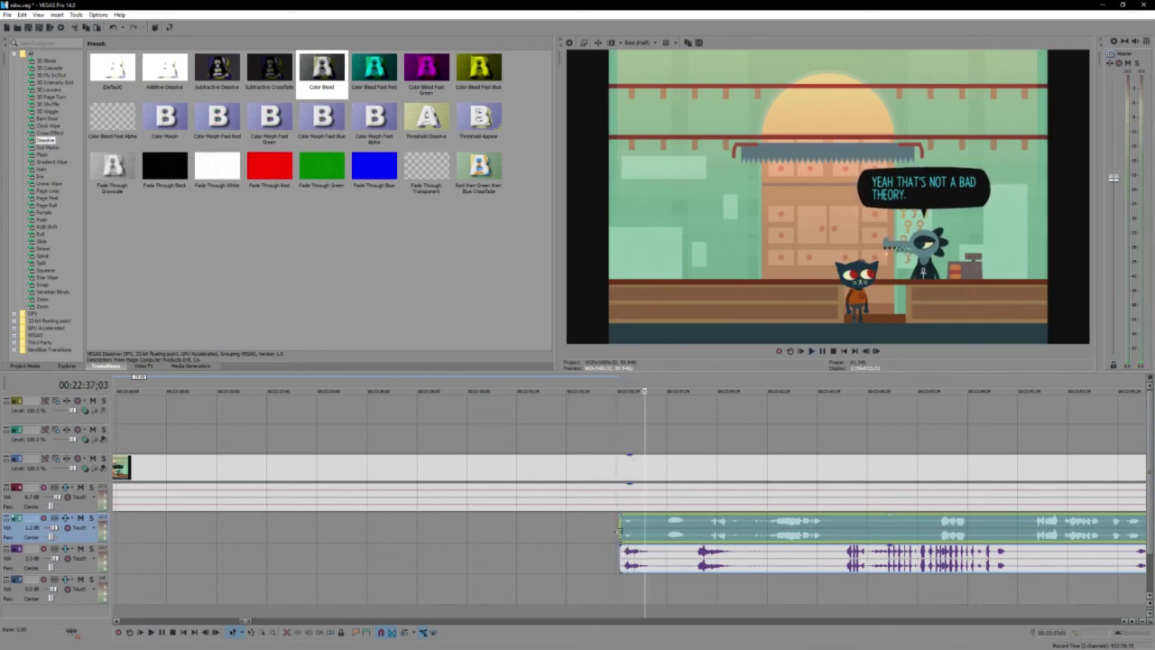
Step: Try extending both commentary clips' start back to about 00:22:29, listen through the section, and undo the trims
left_click_drag(617, 532, 442, 532)
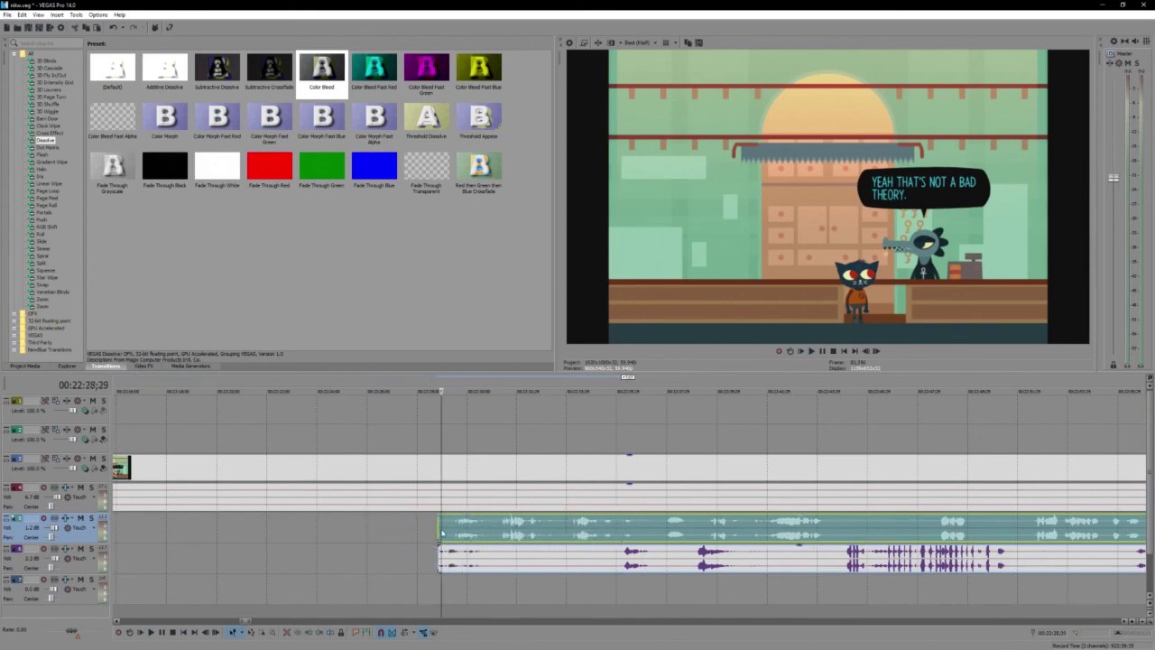
key("space")
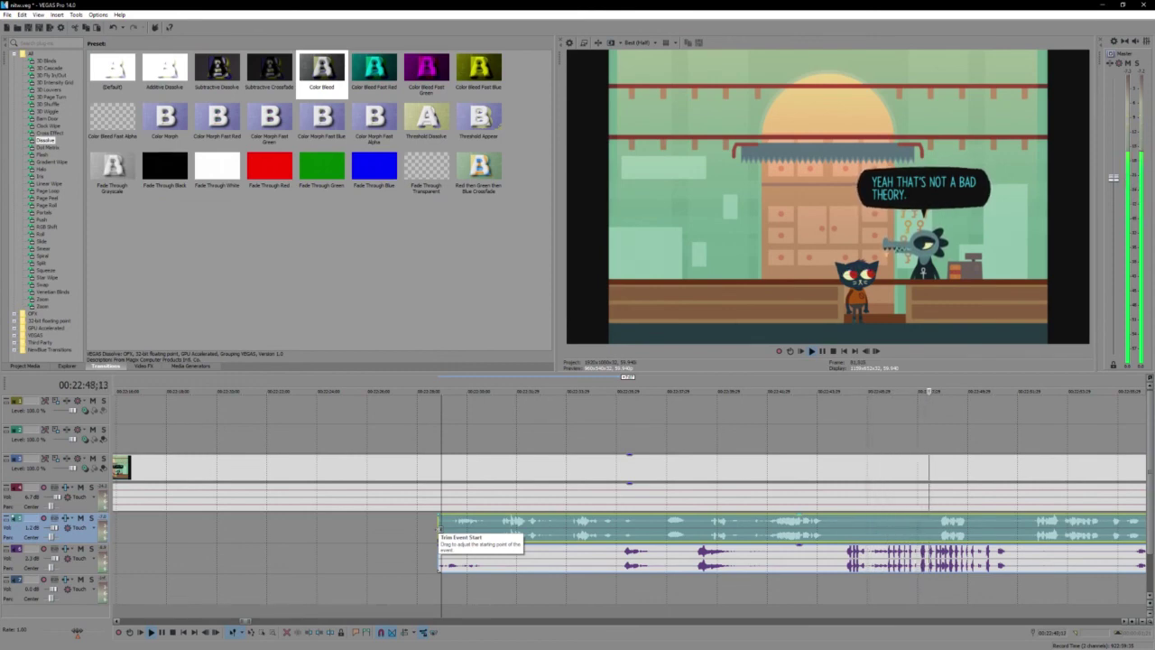
scroll(439, 536, "down", 2)
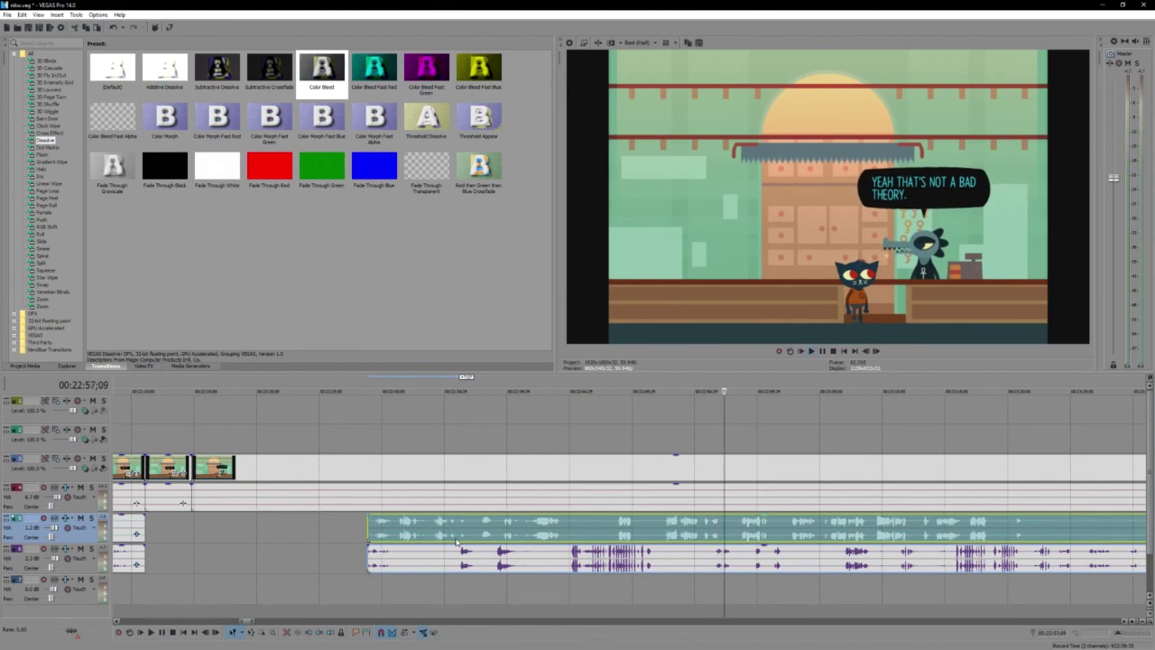
key("ctrl+z")
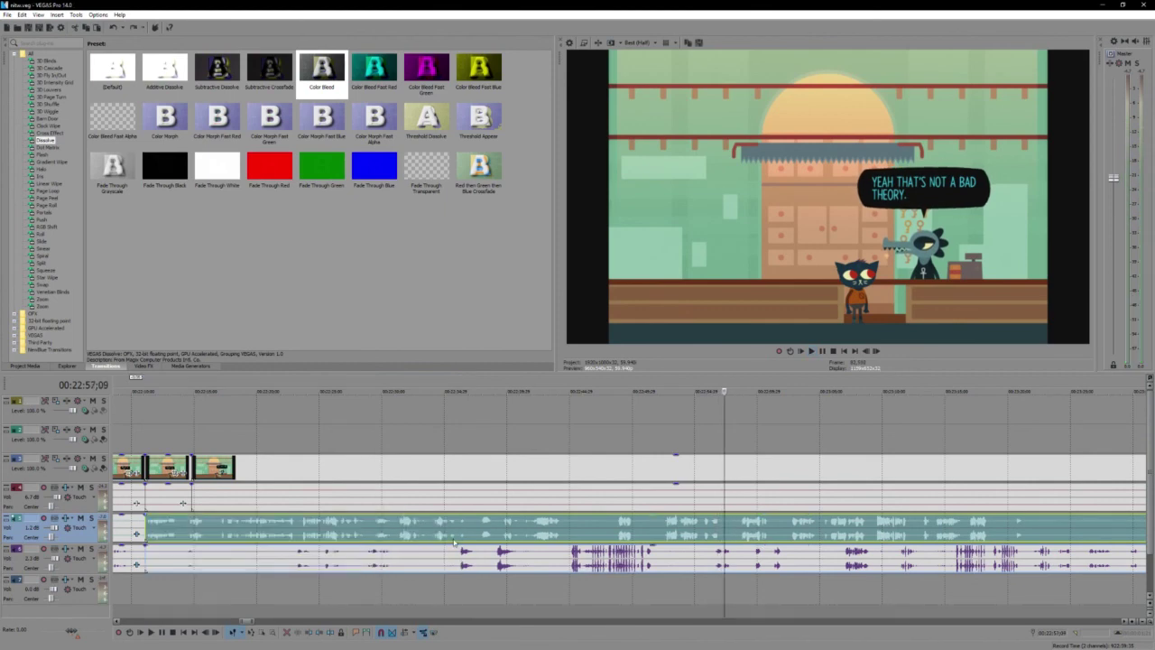
Step: Play back the section after the 00:22:11;02 split, and split the video and red audio clips at 00:22:15;17
left_click(165, 433)
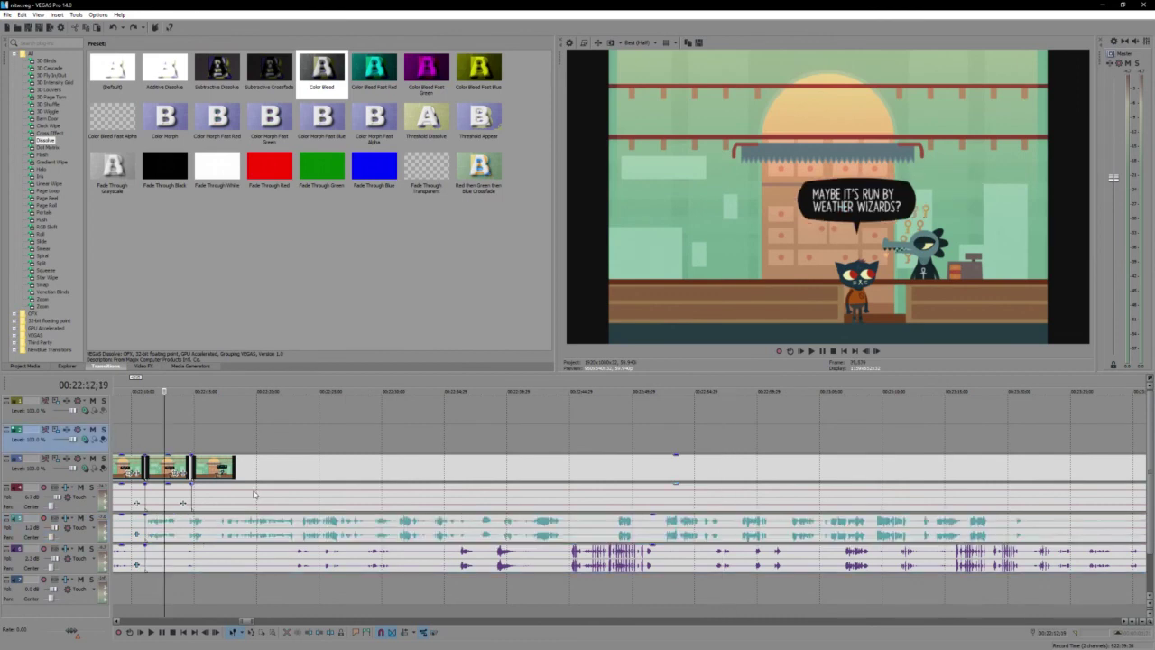
scroll(478, 471, "up", 3)
left_click(626, 472)
key("space")
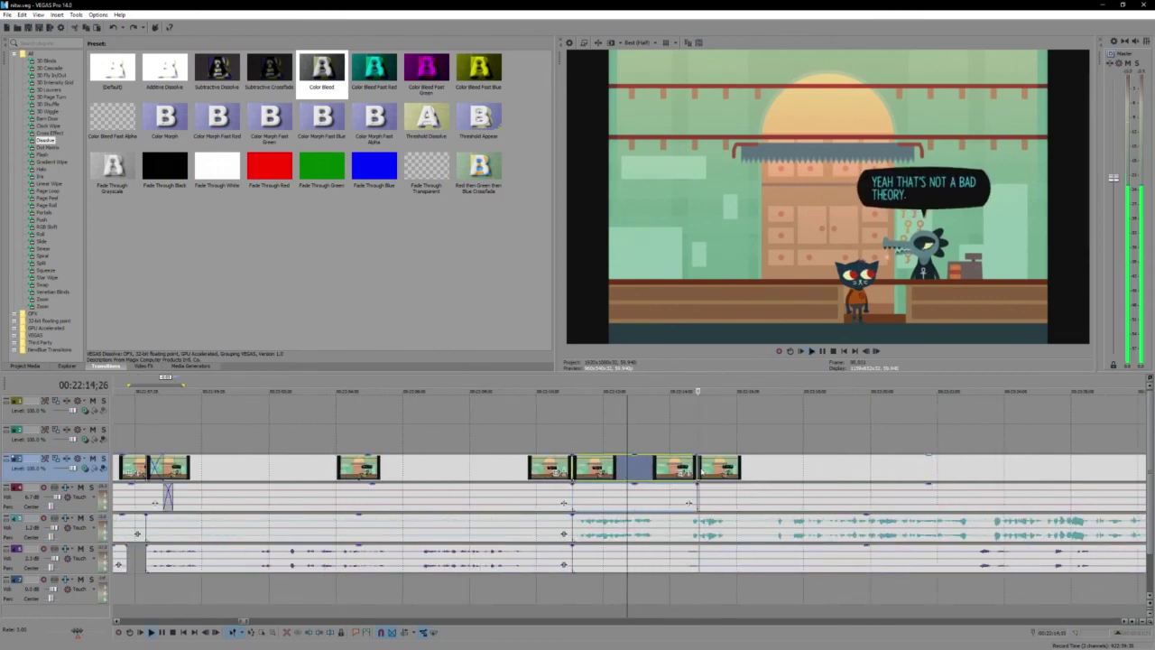
left_click(722, 472)
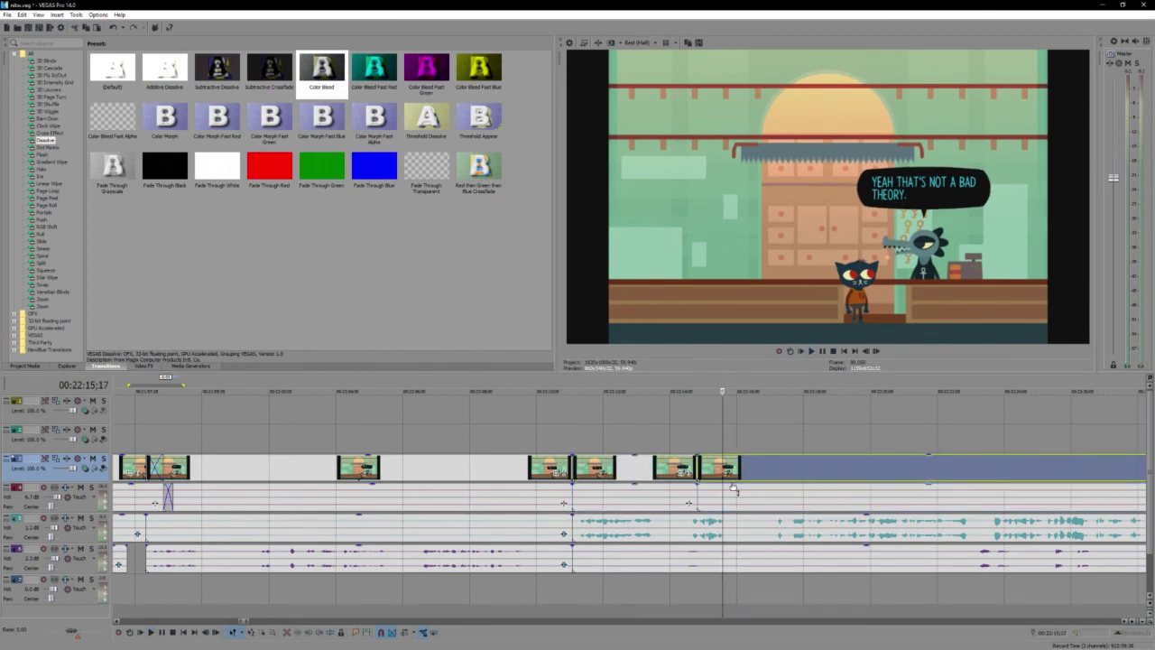
key("ctrl+v")
left_click(721, 501)
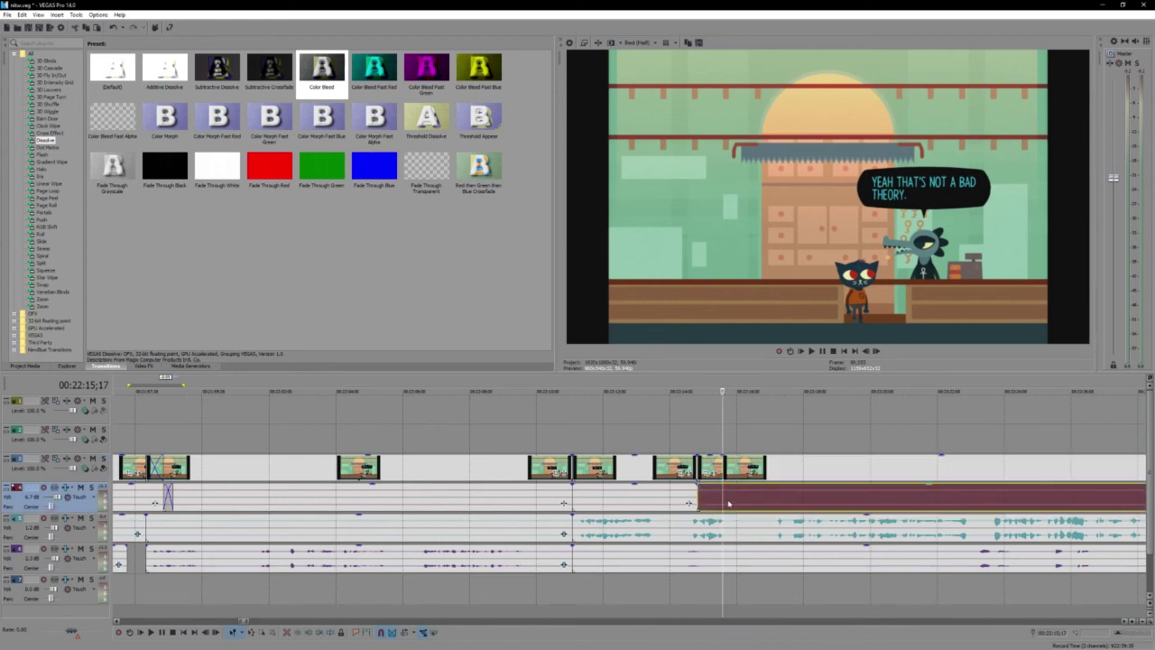
key("s")
scroll(728, 503, "up", 3)
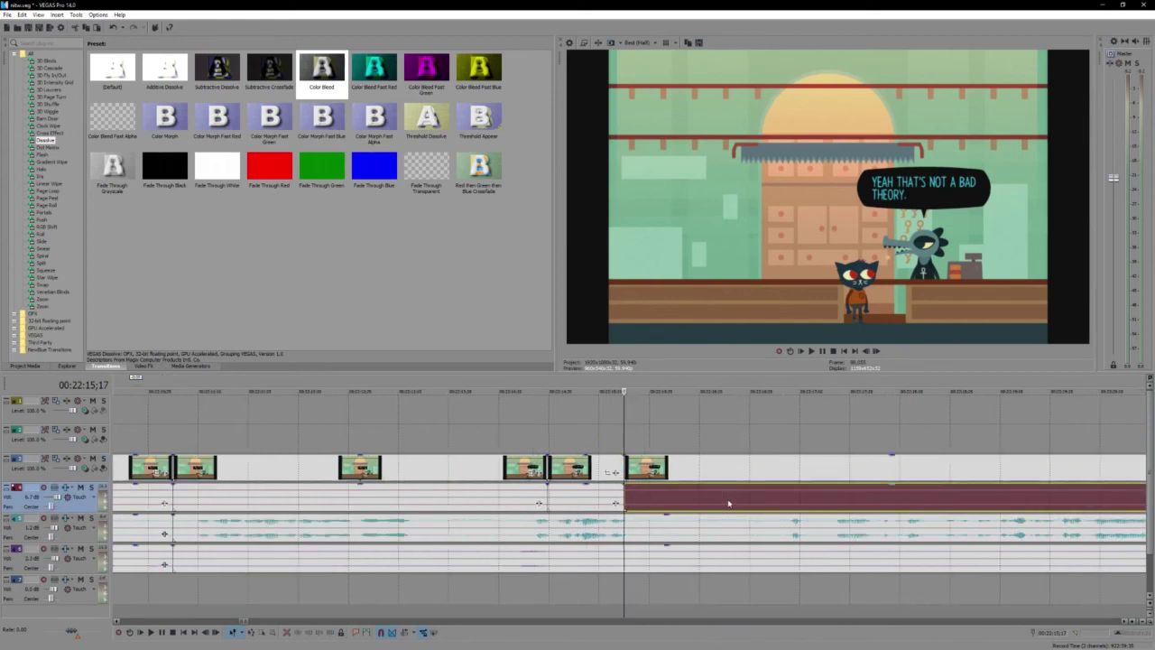
Step: Listen to the commentary from about 00:22:58 onward to find where the dead time should end
left_click(626, 567)
left_click(635, 471)
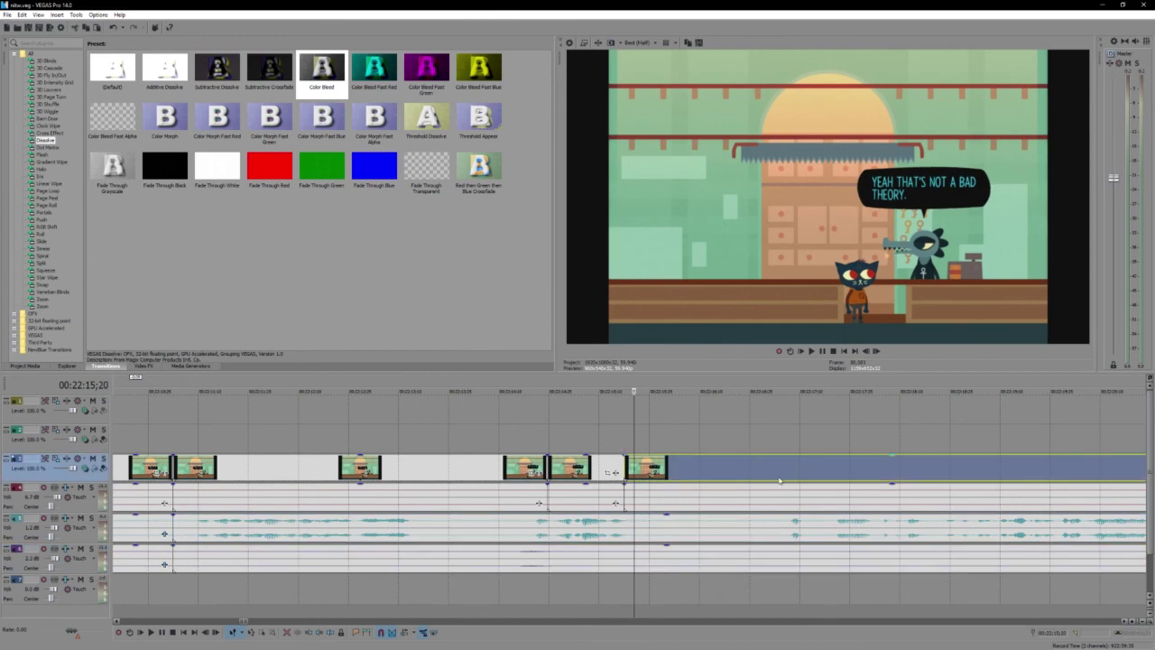
scroll(781, 483, "down", 5)
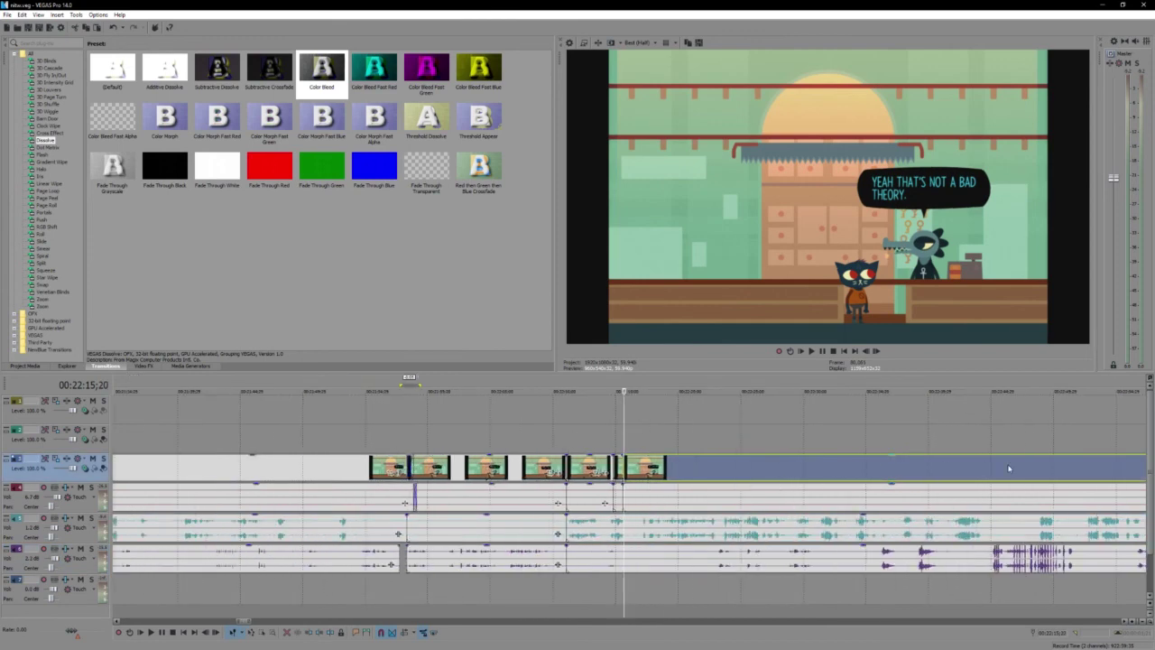
key("ctrl+z")
left_click(977, 469)
key("space")
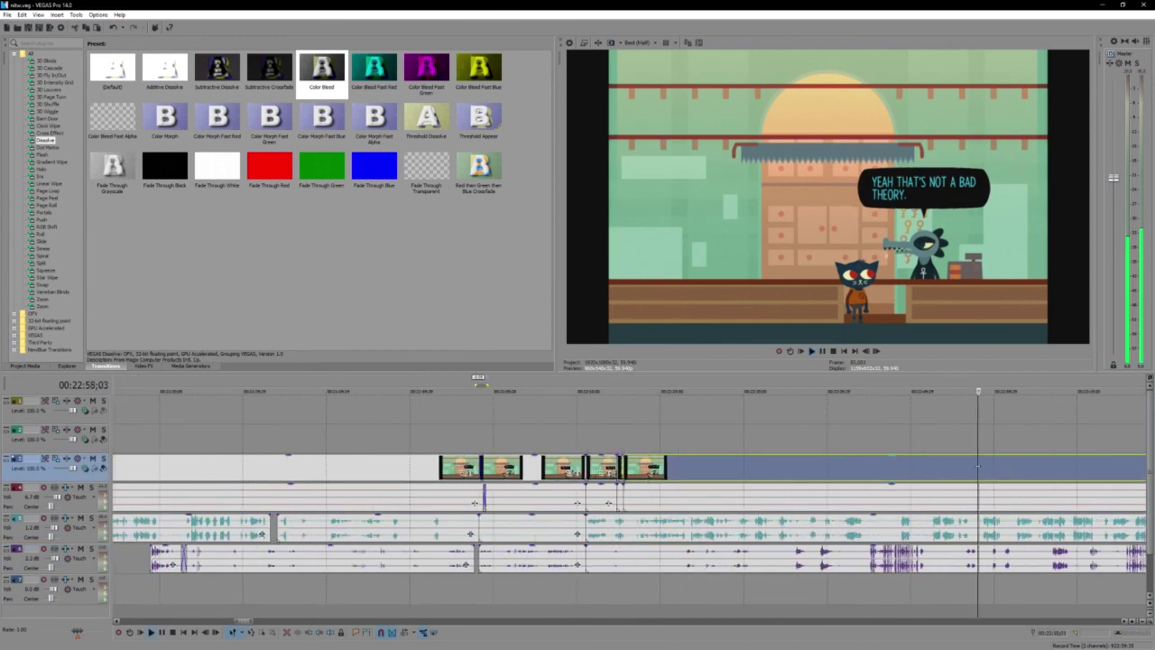
scroll(752, 500, "up", 1)
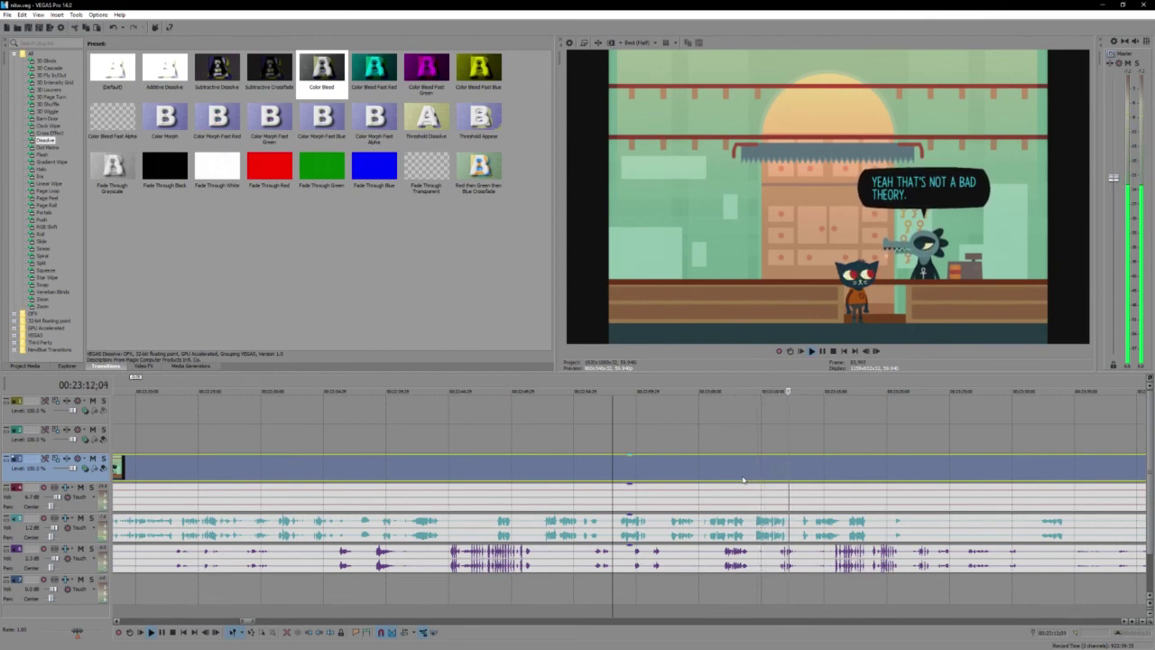
left_click(845, 466)
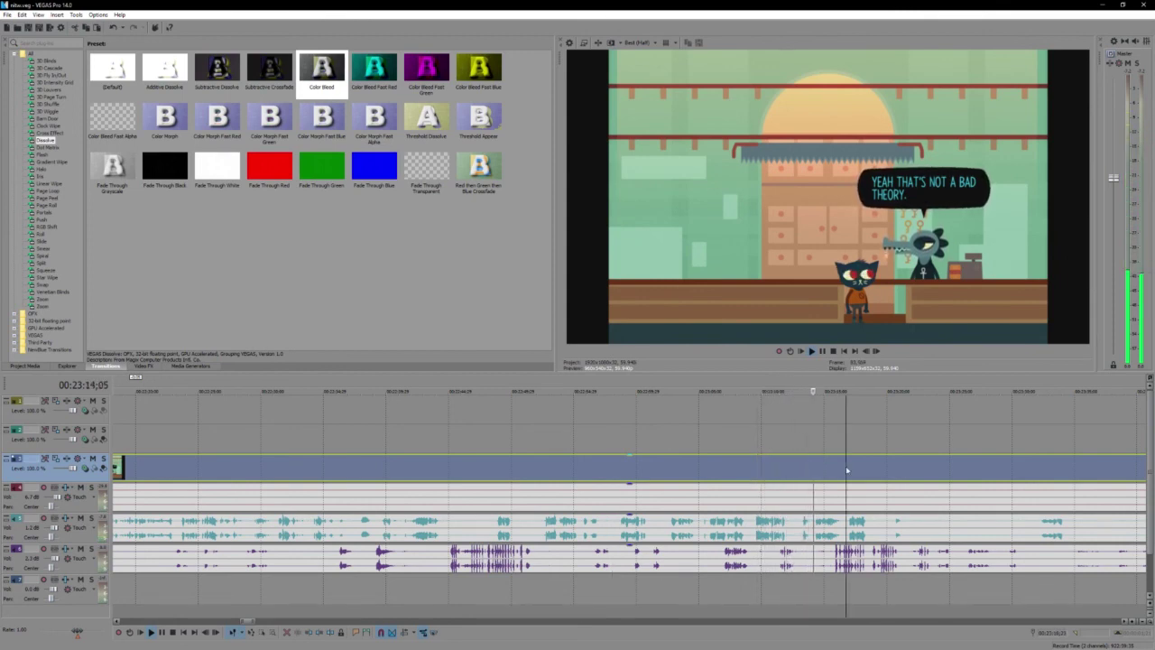
scroll(845, 465, "up", 1)
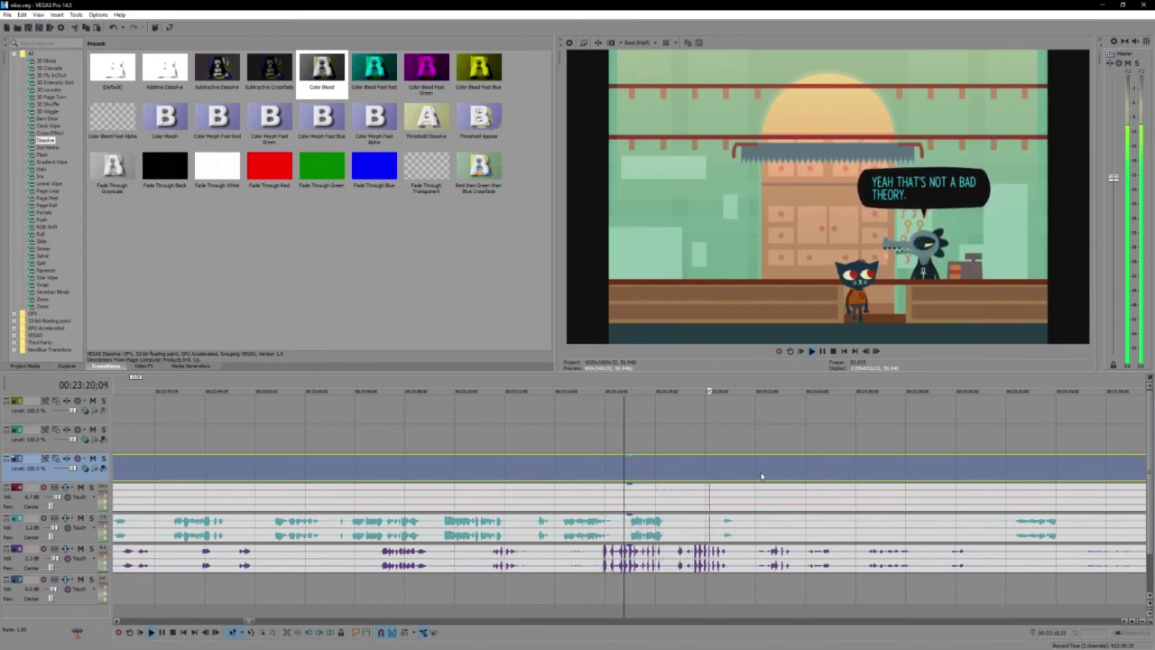
scroll(761, 472, "down", 3)
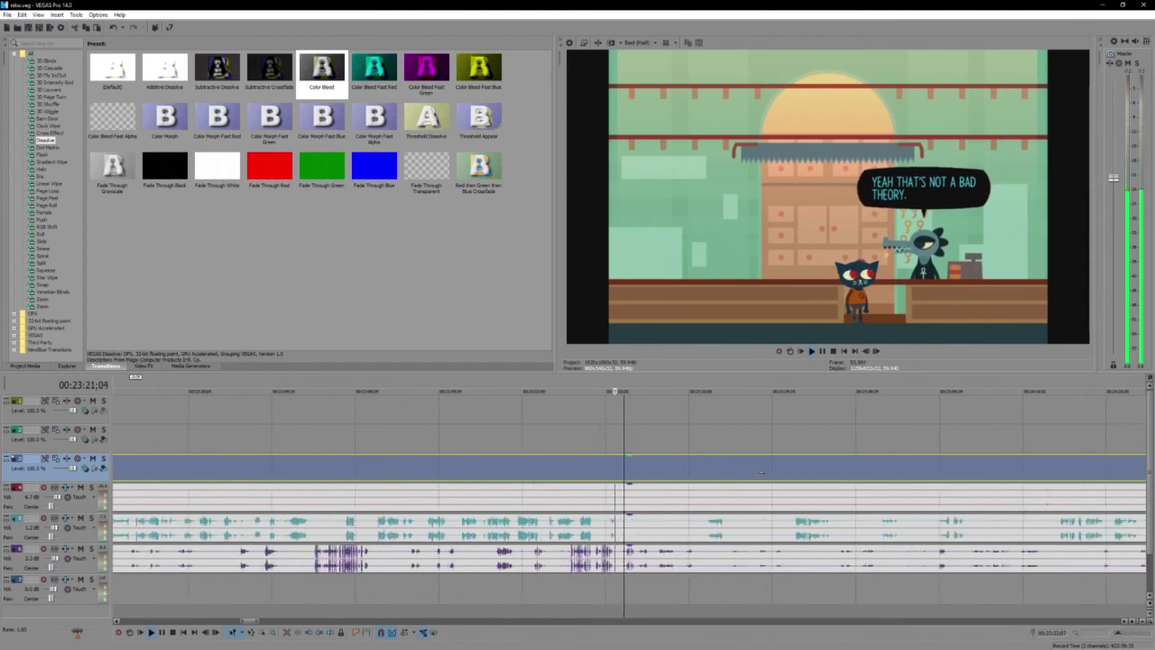
Step: Play on to the pause after the laughter and split the video and red audio clips at 00:23:26;15
left_click(692, 472)
scroll(692, 471, "up", 1)
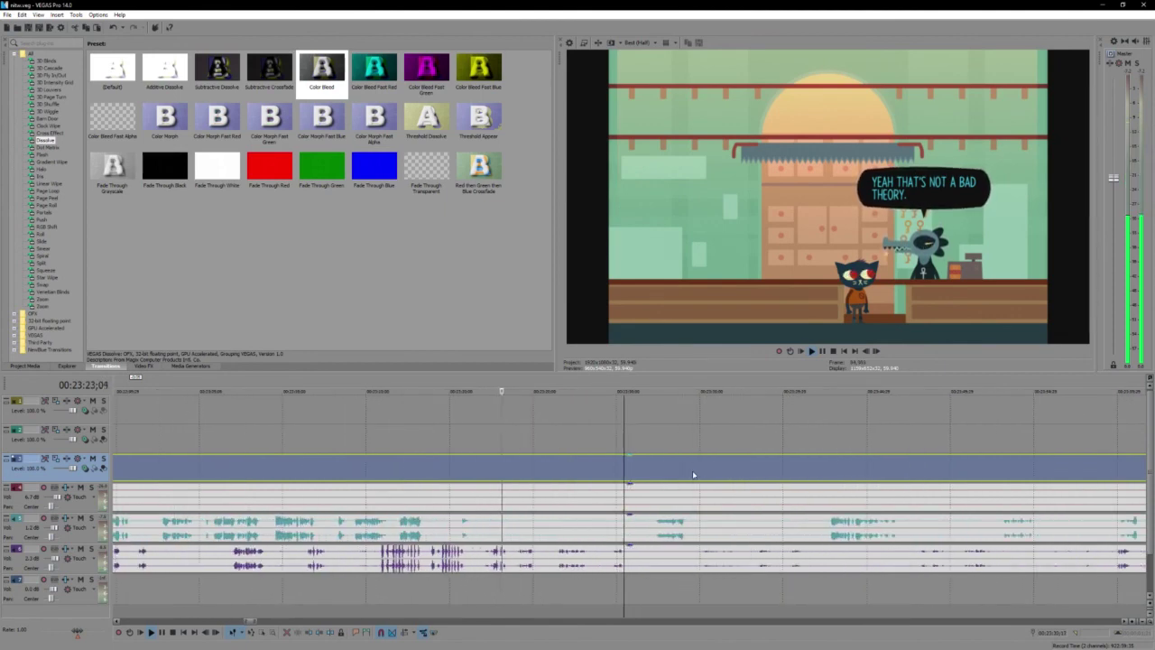
left_click(583, 474)
left_click(540, 472)
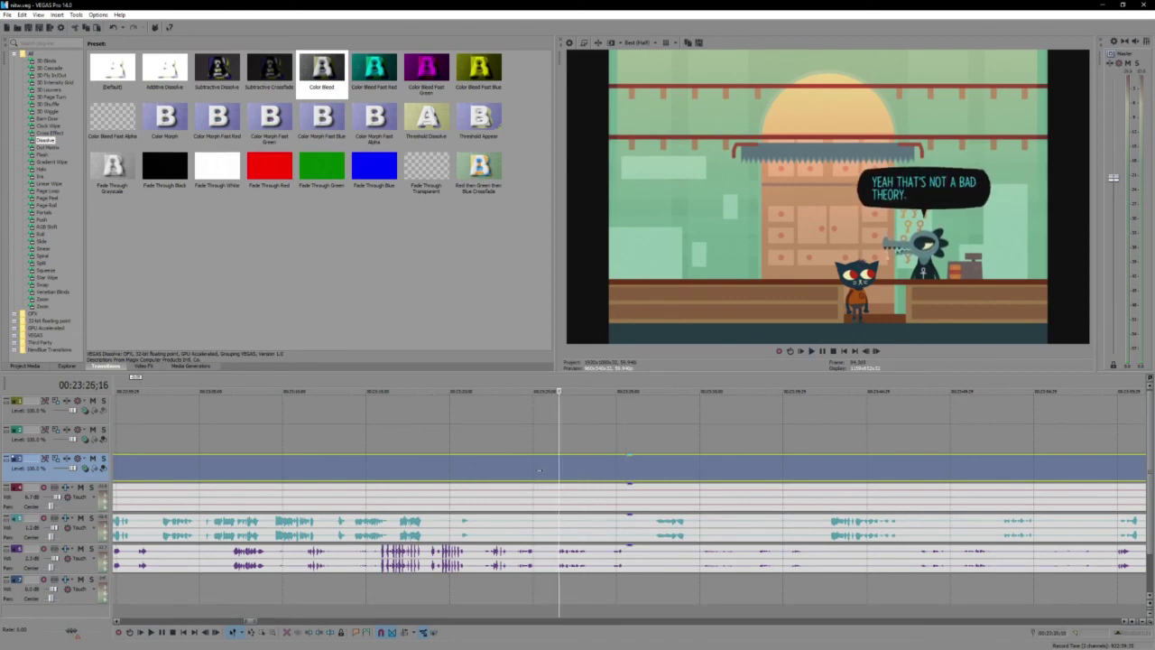
key("s")
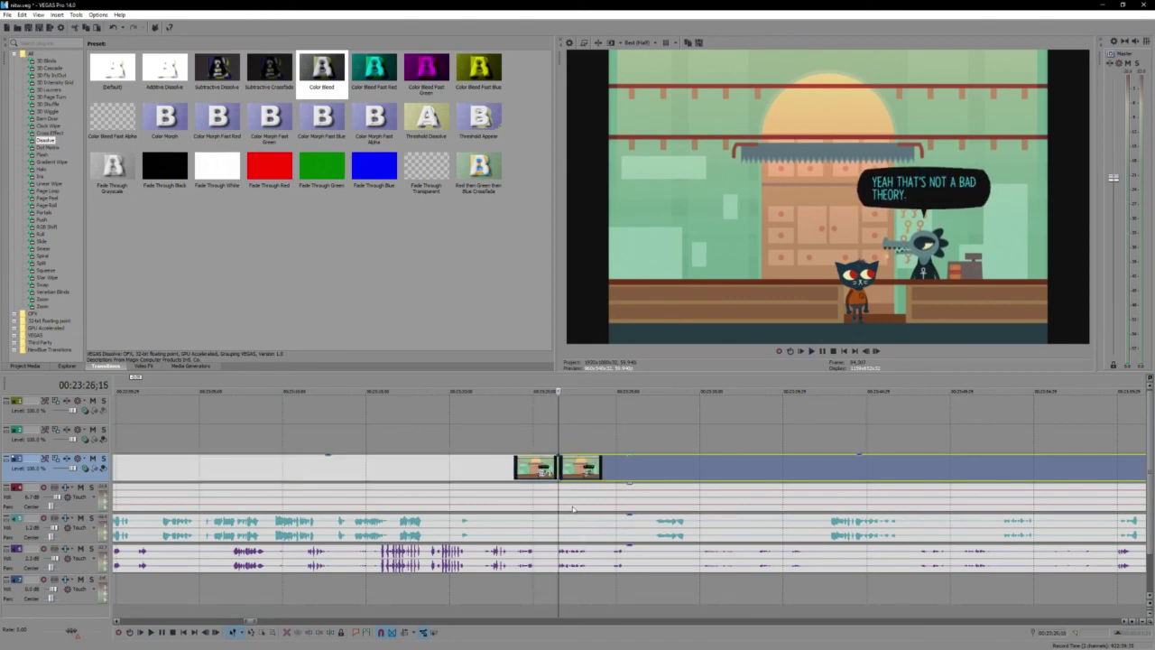
left_click(557, 495)
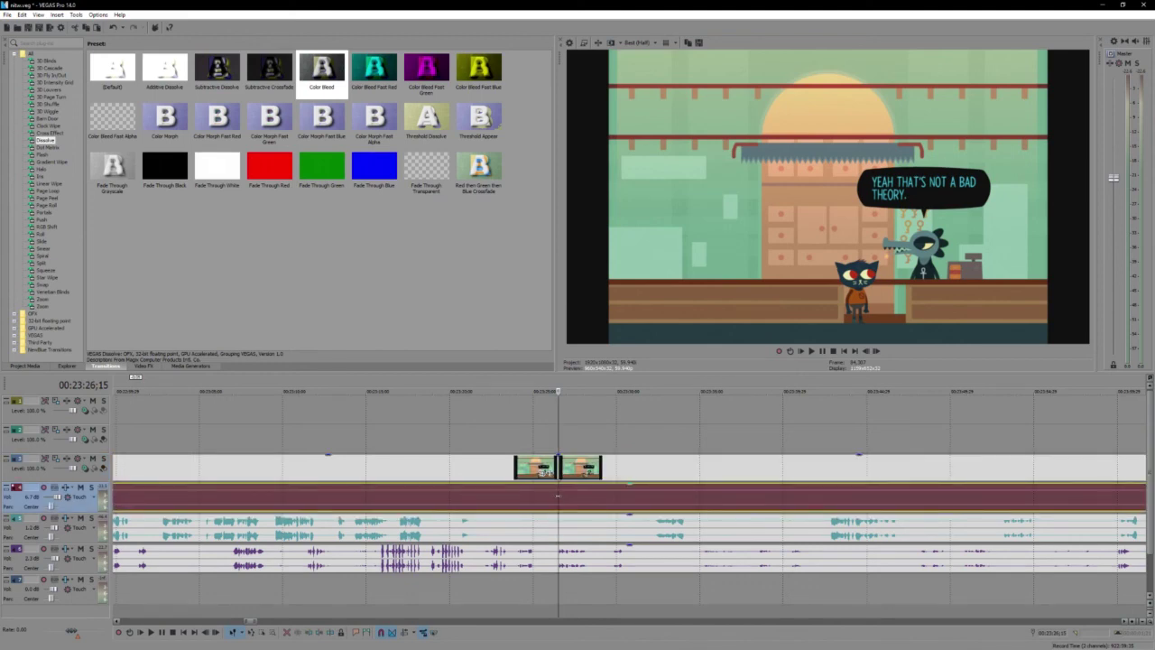
scroll(557, 495, "down", 2)
Step: Copy the purple track's audio clip with the fade-out under the earlier PLAY overlay, at about 00:04:33;28
left_click(408, 469)
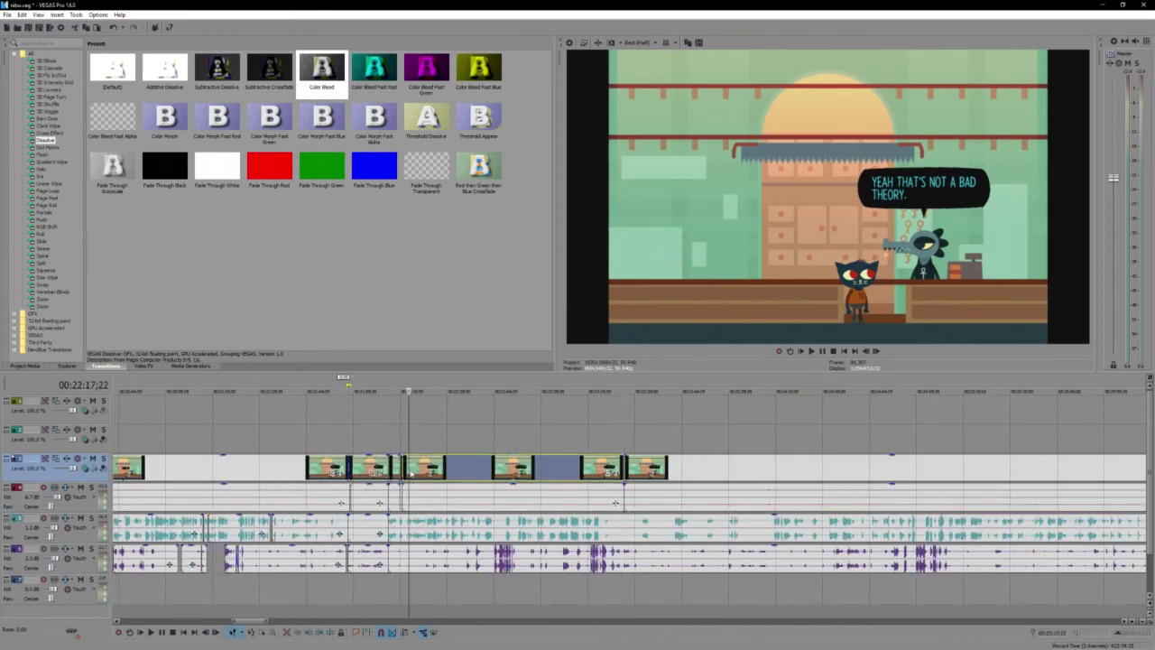
scroll(510, 470, "up", 2)
scroll(581, 449, "down", 5)
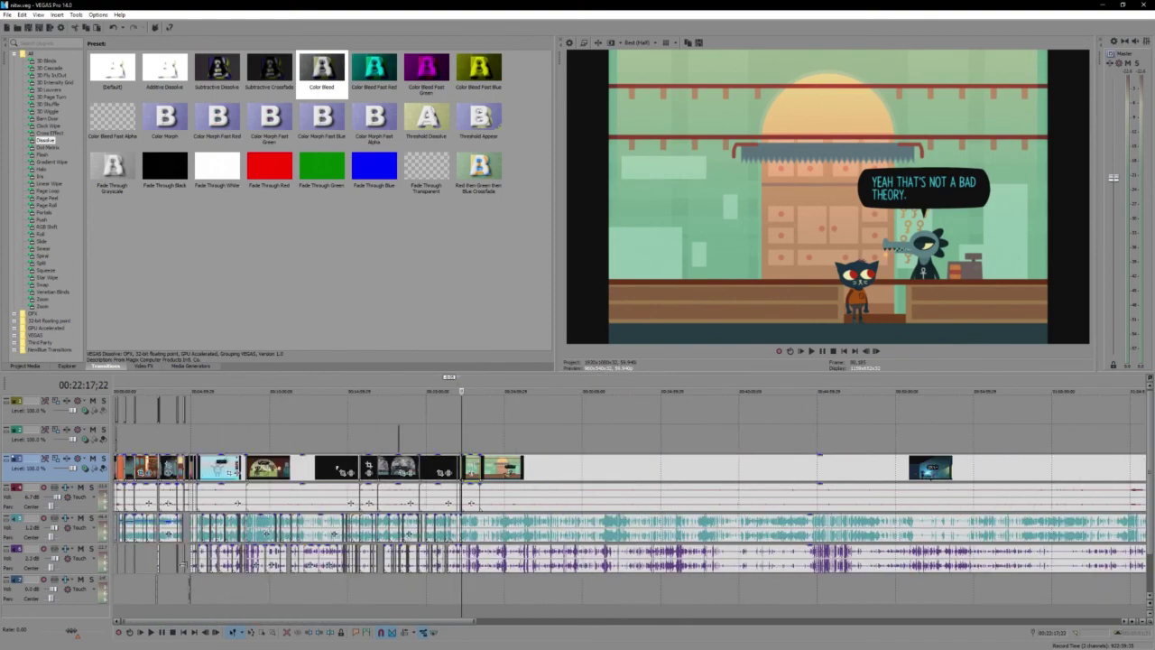
left_click(187, 561)
scroll(700, 556, "up", 5)
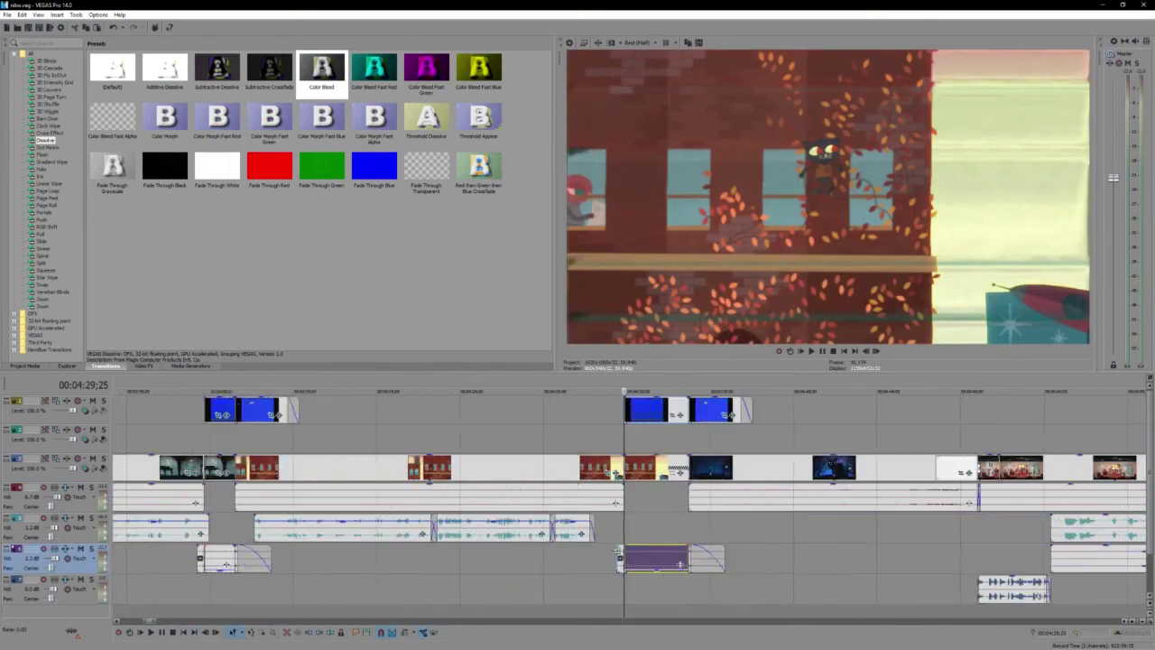
left_click(828, 556)
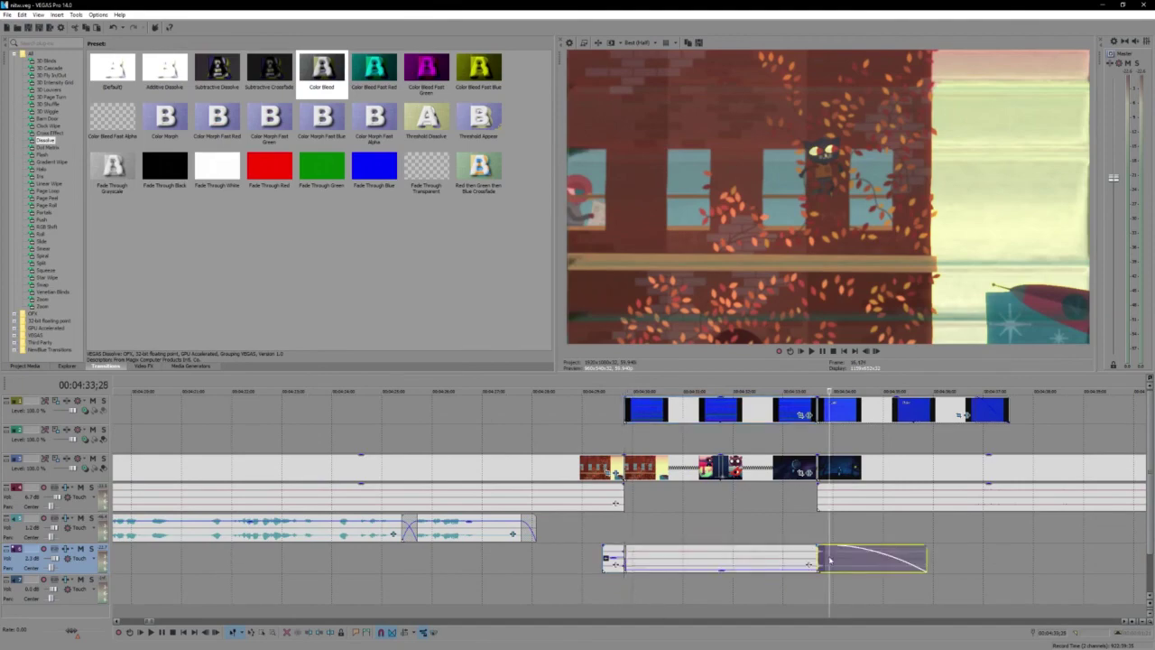
scroll(828, 558, "down", 5)
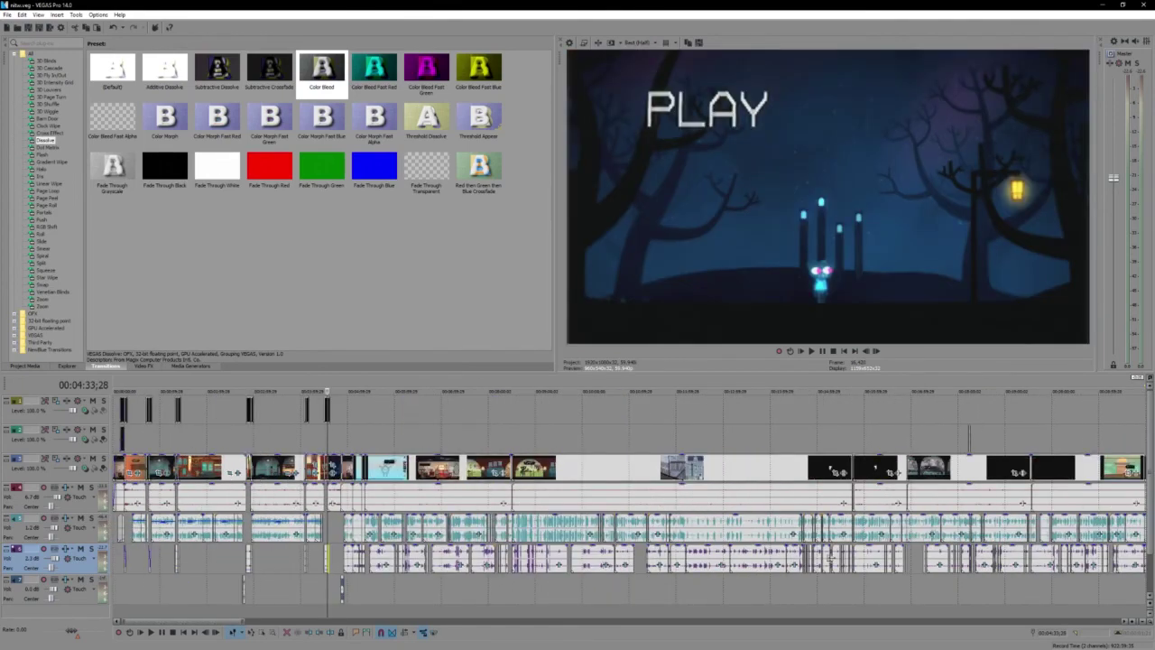
scroll(828, 558, "down", 4)
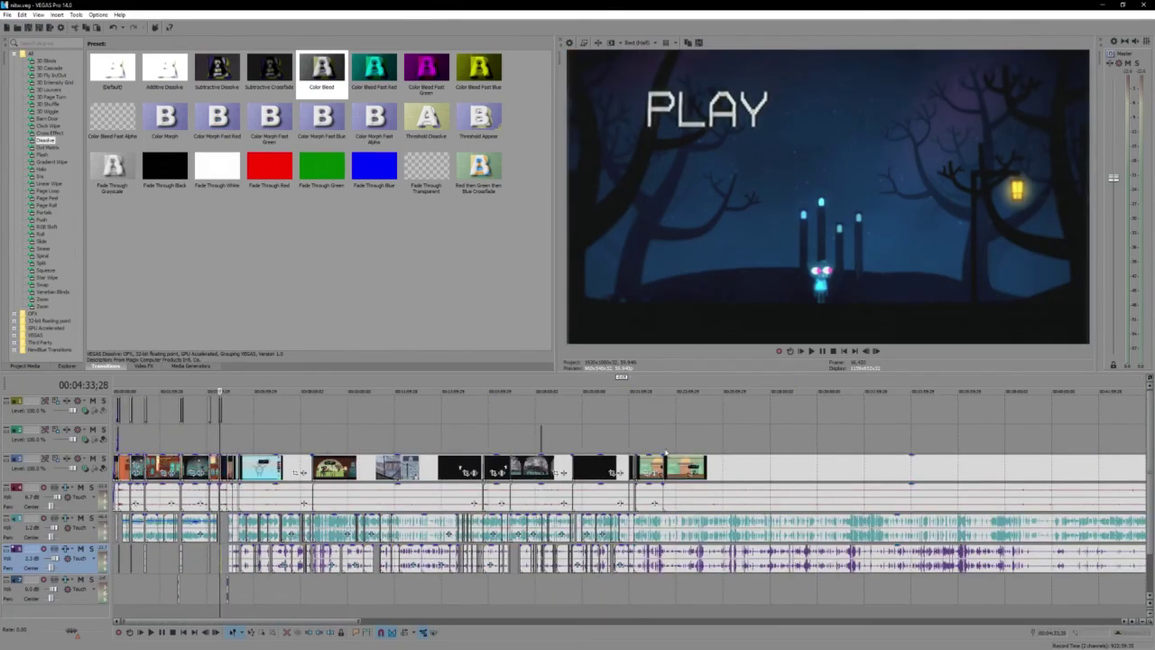
Step: Paste the copied audio clip onto the empty blue audio track at 00:22:15;17 and play it back from 00:22:14;24
left_click(665, 575)
scroll(666, 576, "up", 5)
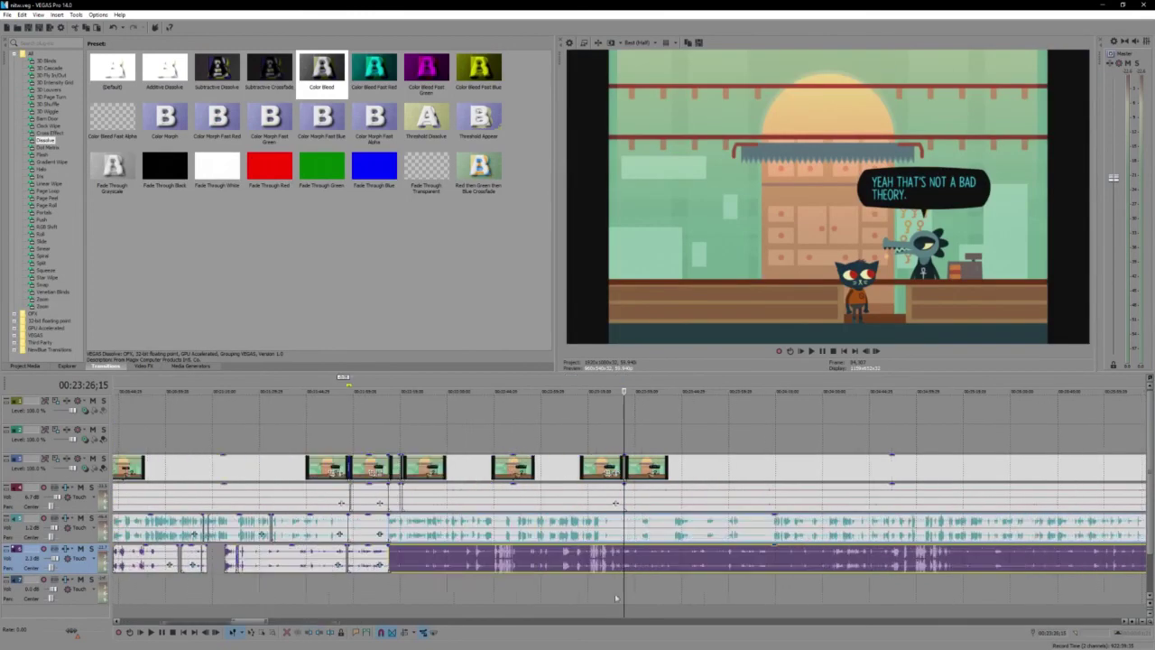
left_click(409, 595)
scroll(411, 594, "up", 5)
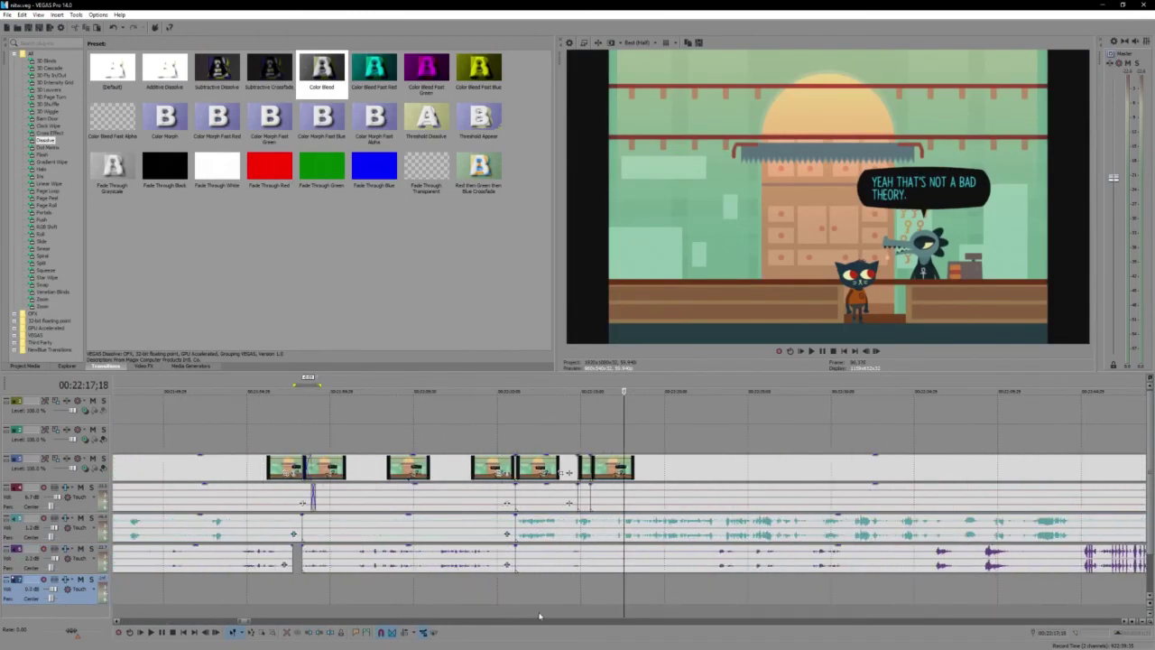
left_click(578, 606)
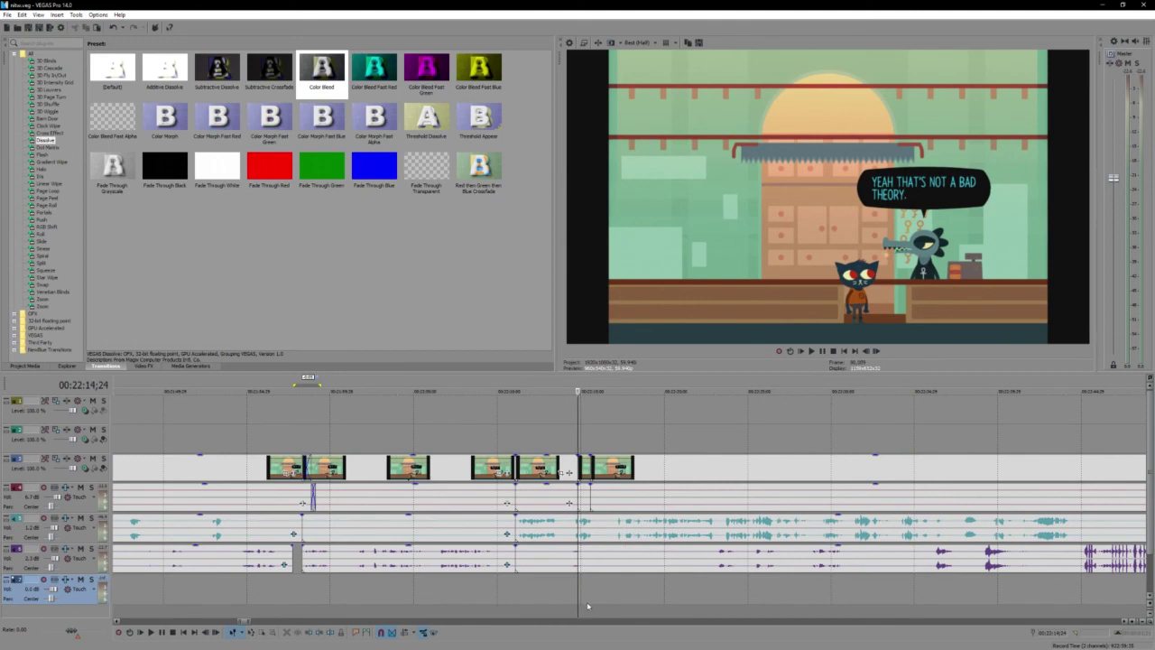
left_click(591, 593)
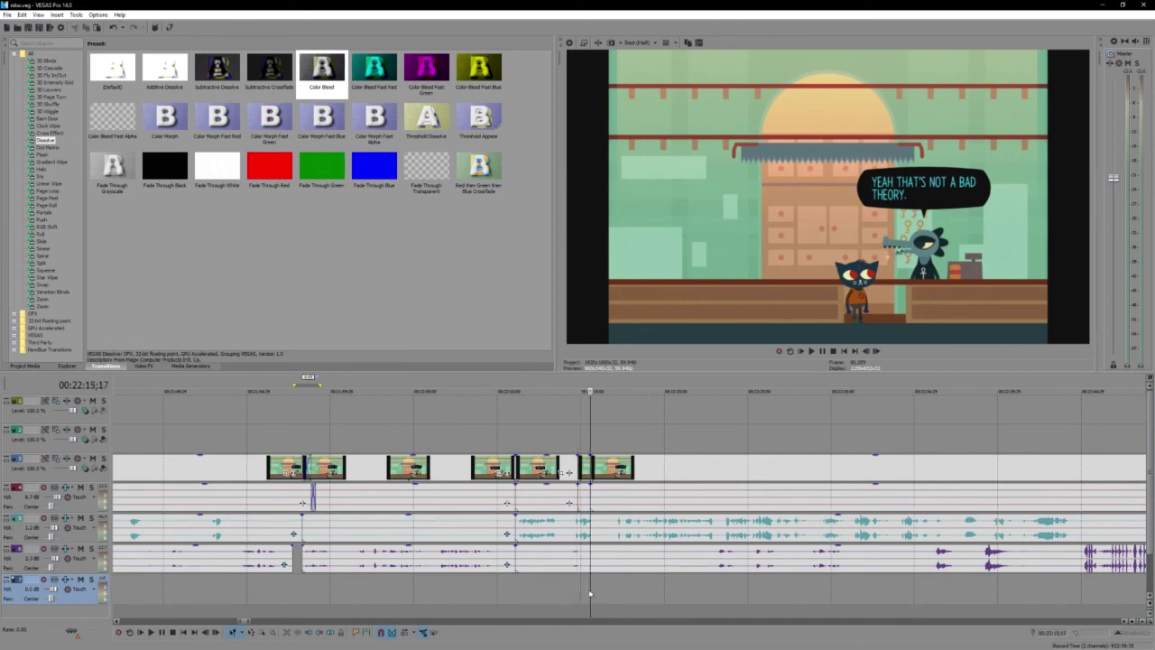
key("ctrl+v")
left_click(579, 589)
key("space")
key("space")
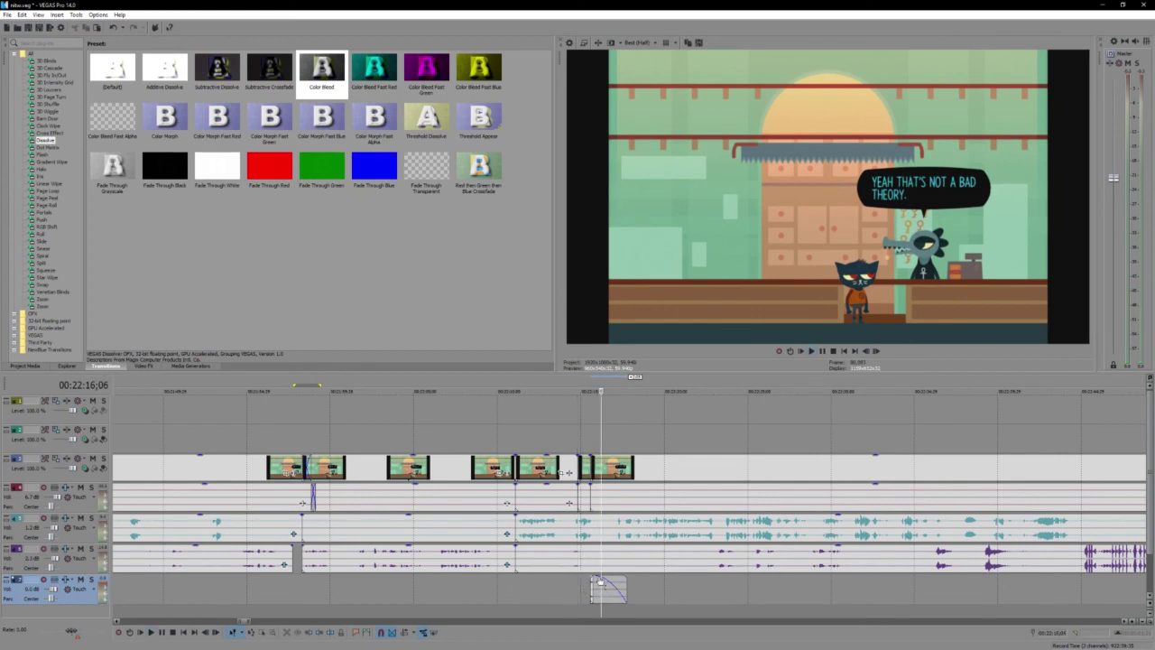
Step: Slightly lower the gain of the pasted clip on the blue audio track and play the cut back from 00:22:14;05
left_click_drag(600, 582, 605, 587)
left_click(582, 586)
left_click(567, 584)
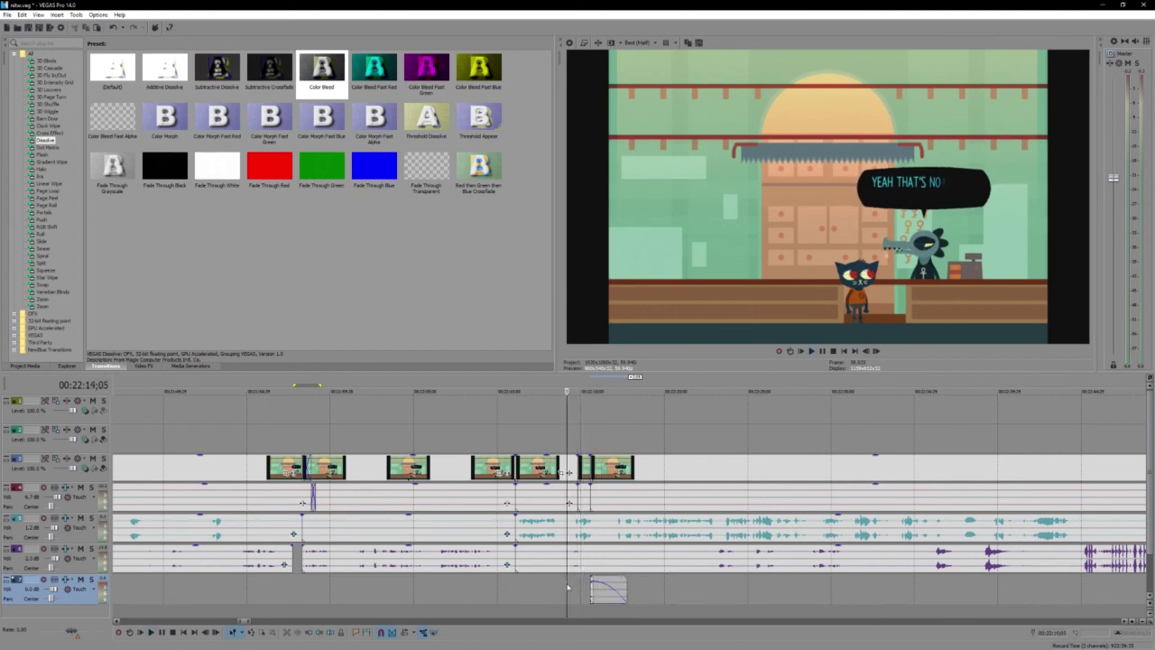
key("space")
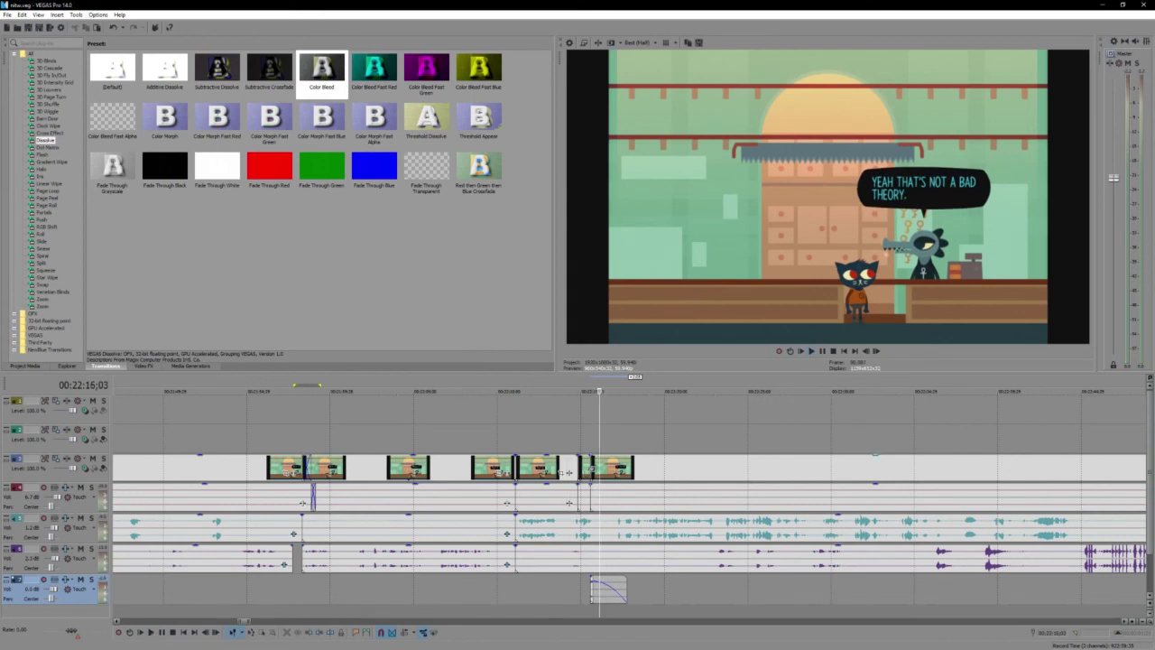
Step: Try the Low Quality Color Film preset of Film Effects on the video clip after the cut and remove it again
left_click(650, 469)
right_click(662, 469)
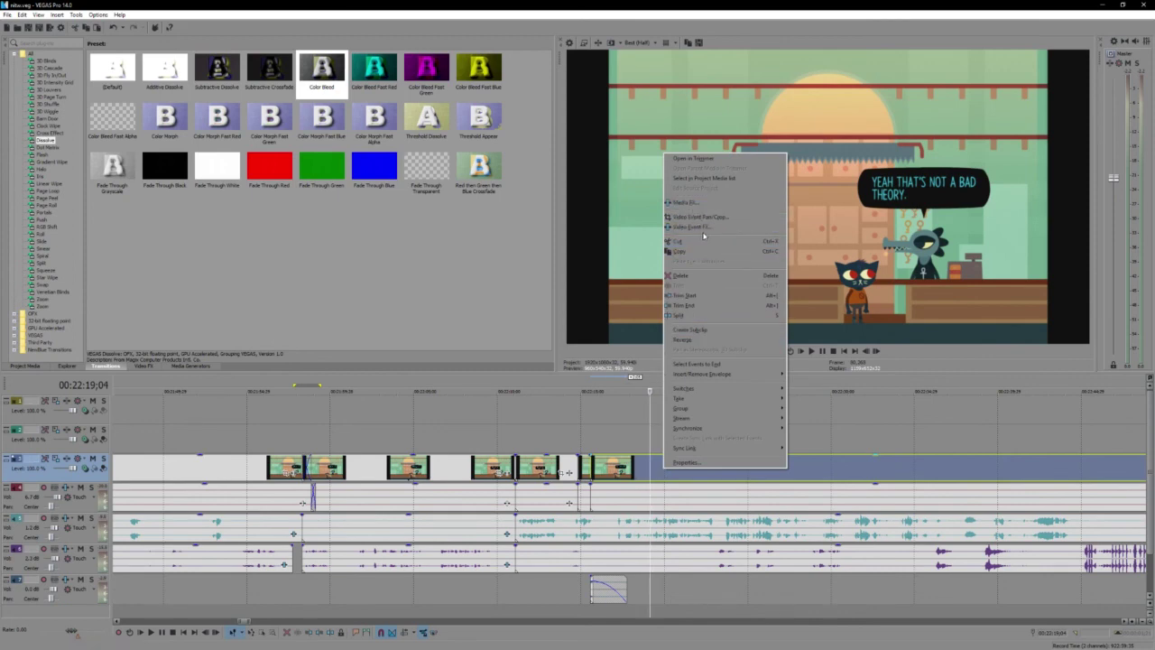
left_click(213, 281)
left_click(141, 366)
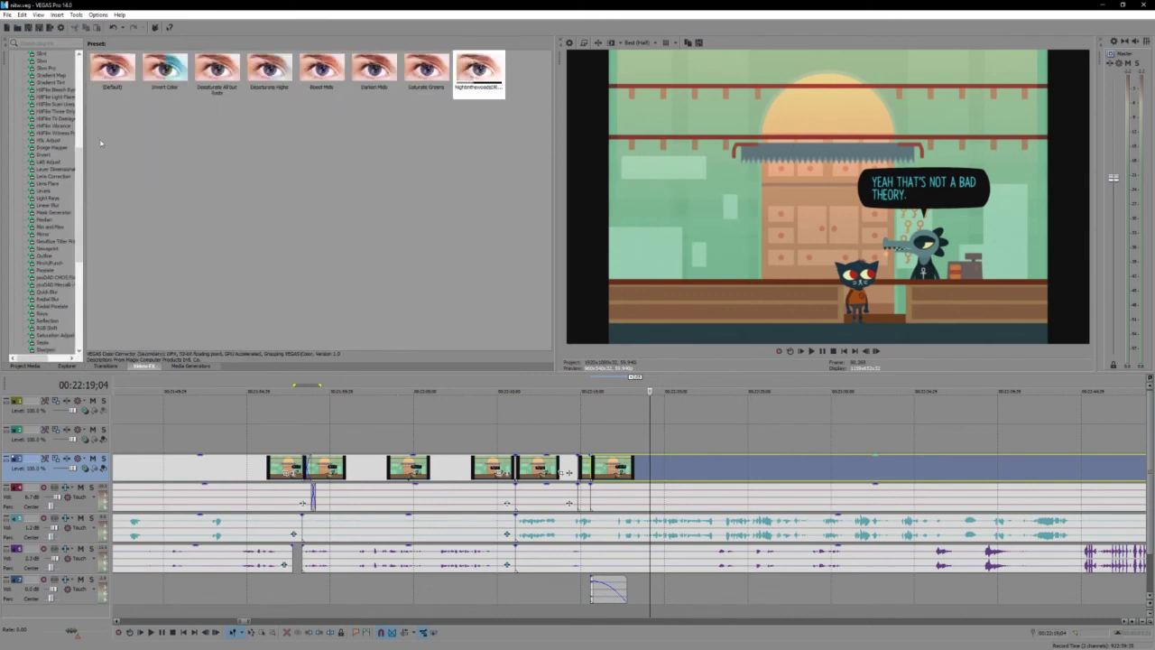
scroll(49, 147, "up", 4)
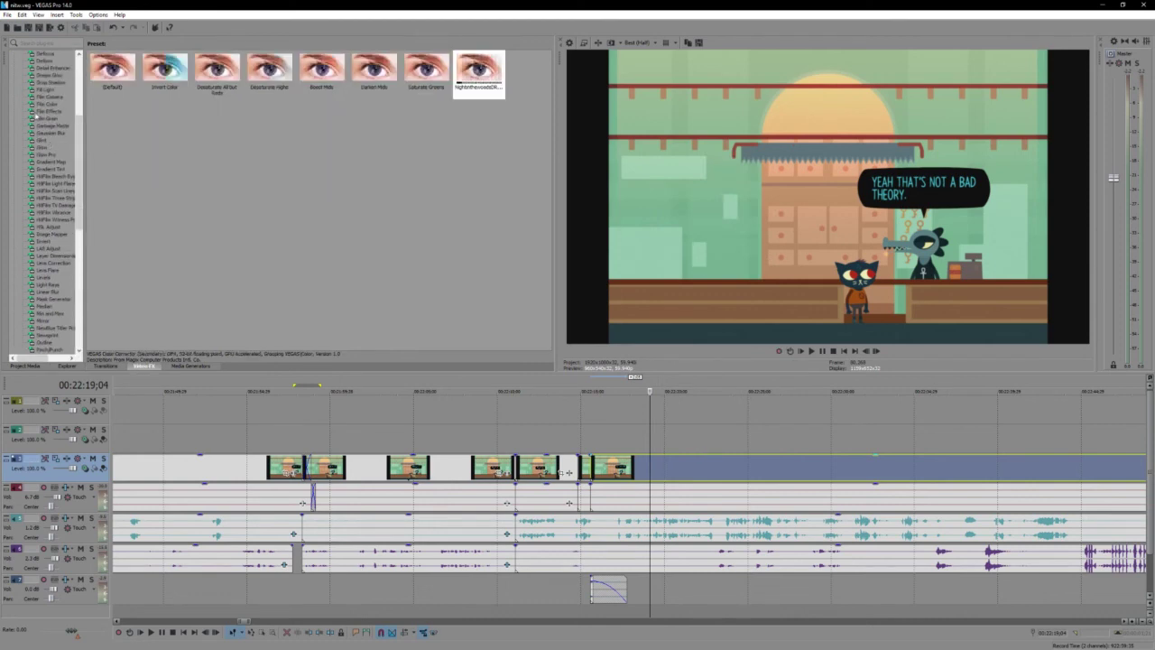
left_click(41, 111)
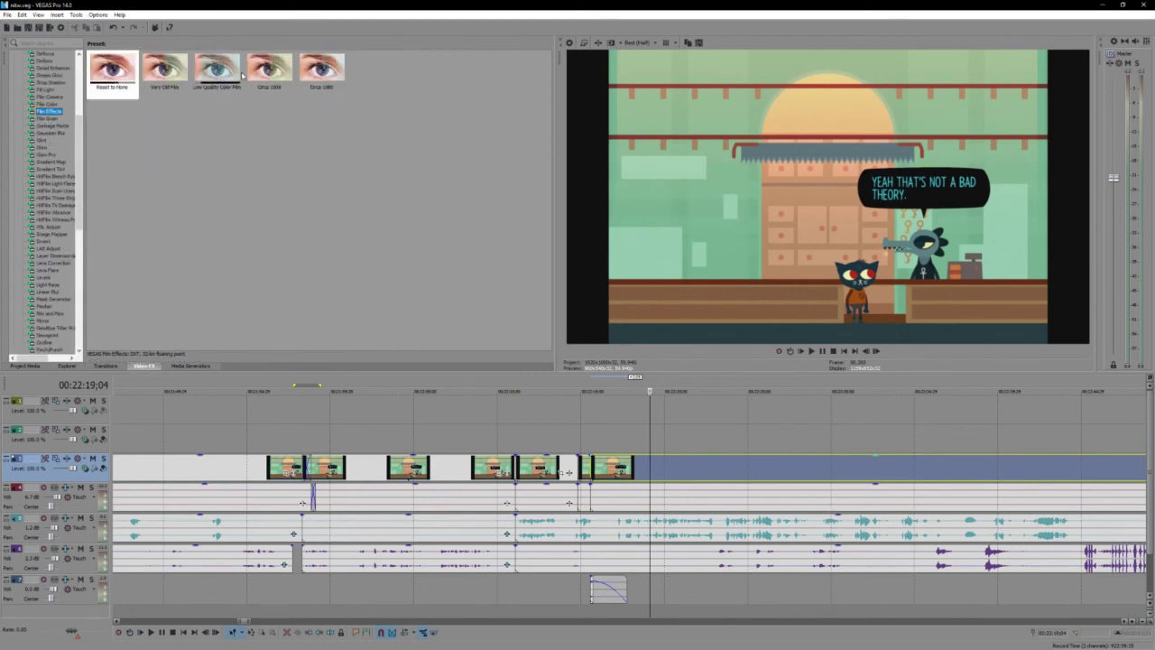
left_click_drag(228, 76, 638, 467)
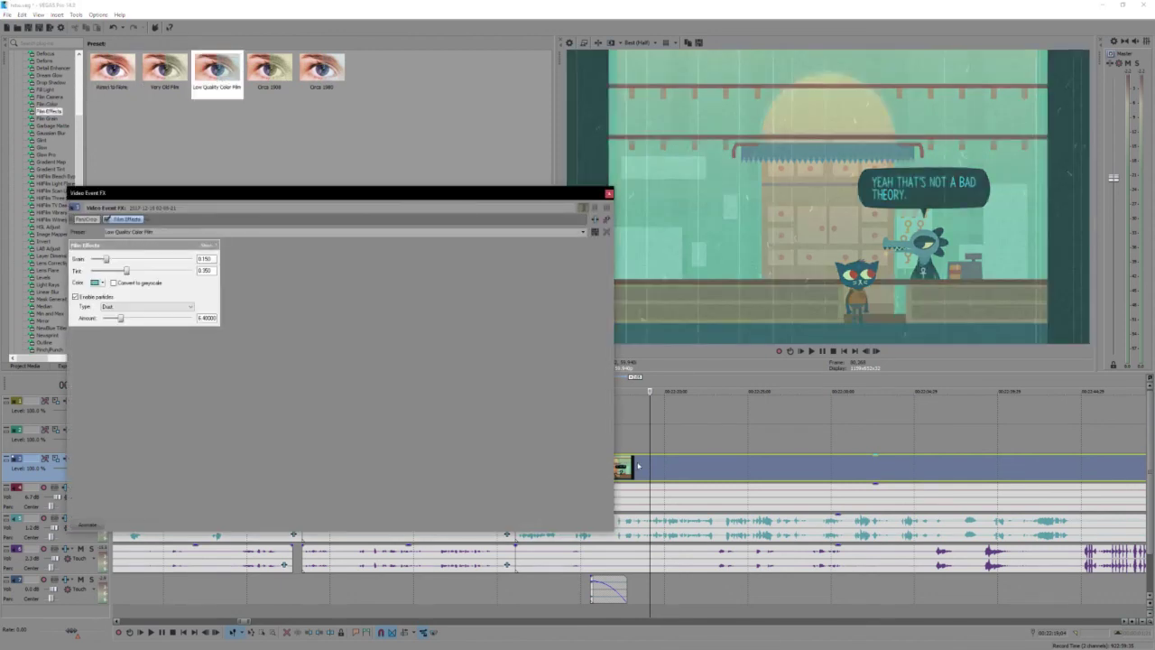
left_click(602, 220)
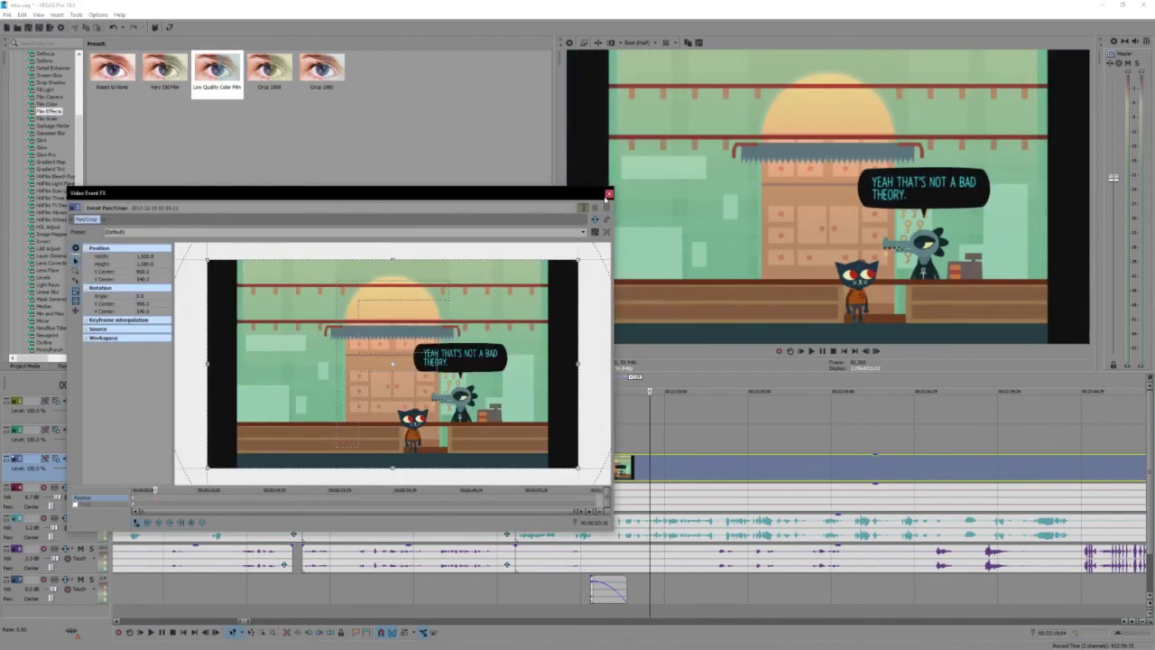
left_click(608, 193)
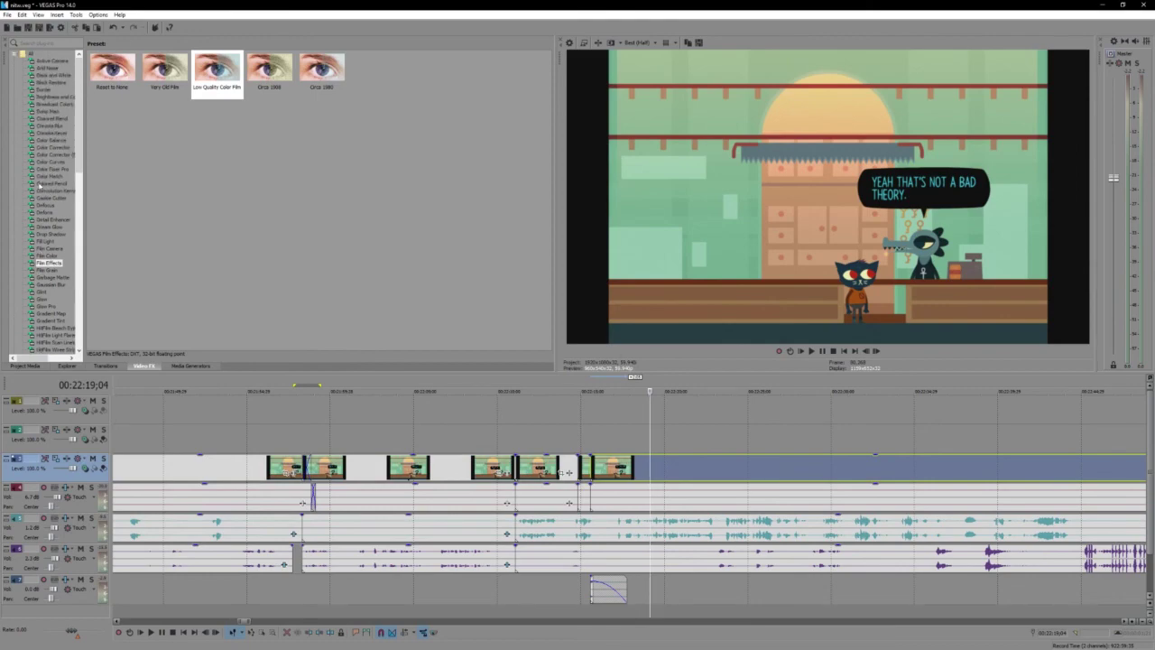
Step: Try the Circa 1980 preset of Film Effects on the same video clip and remove it again
left_click_drag(321, 74, 643, 467)
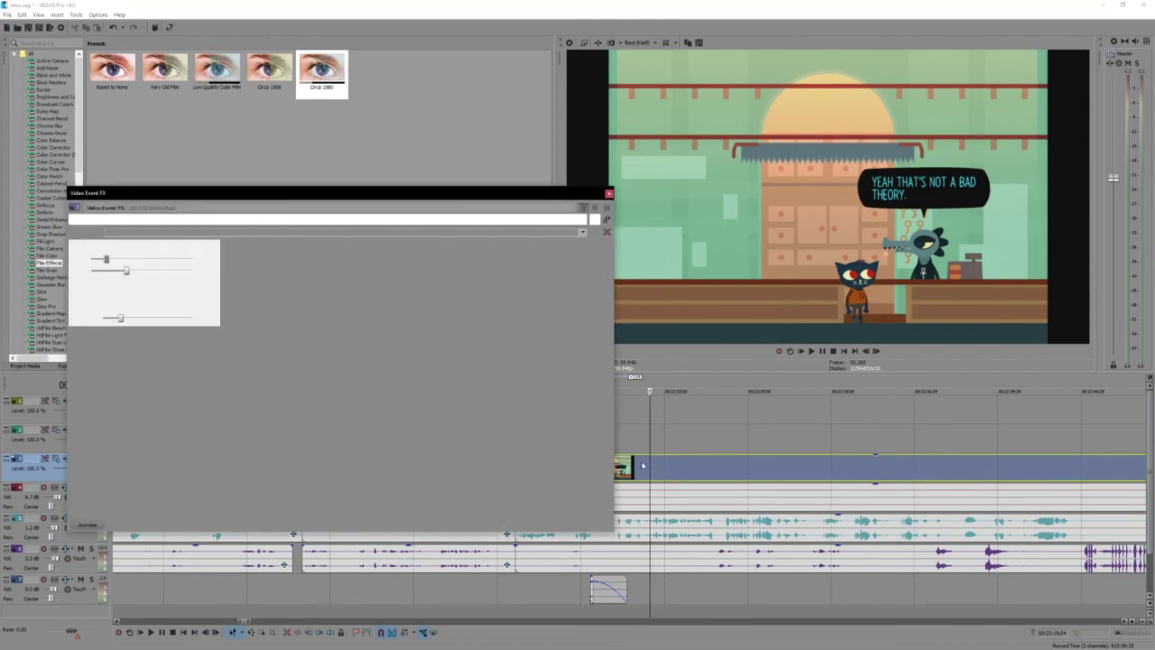
left_click(606, 220)
left_click(608, 193)
Step: Apply Color Corrector (Secondary) with the nightinthewoodsDREAM preset to the video clip after the cut, setting gain to 1.000 and saturation to 0.000
left_click(66, 154)
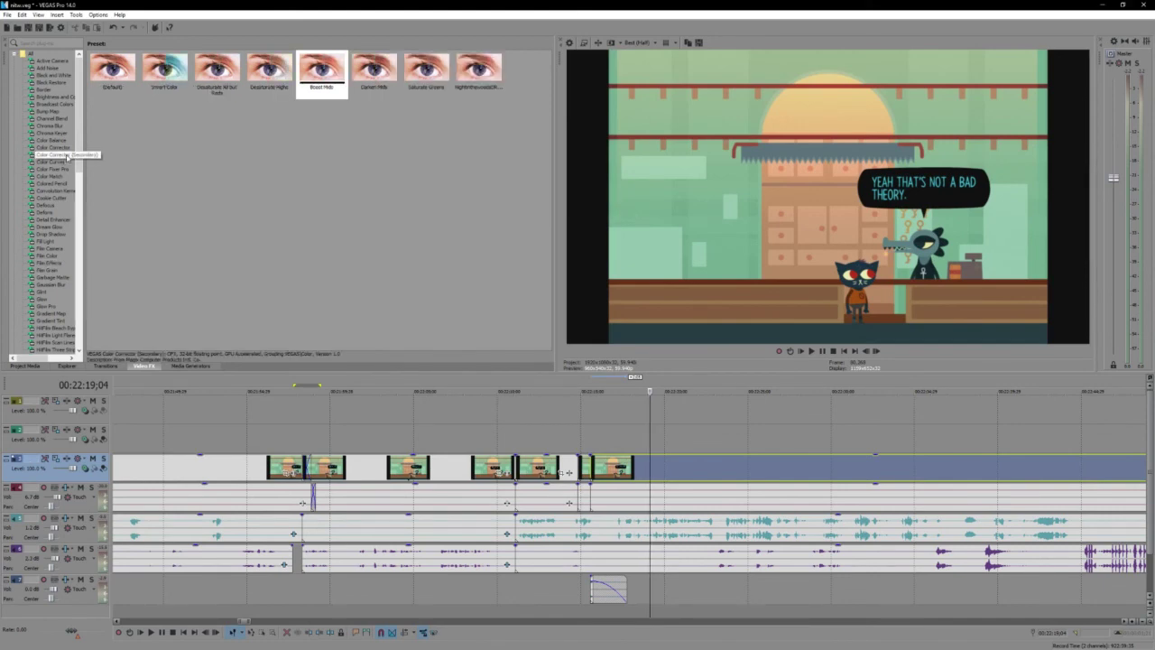
left_click(111, 75)
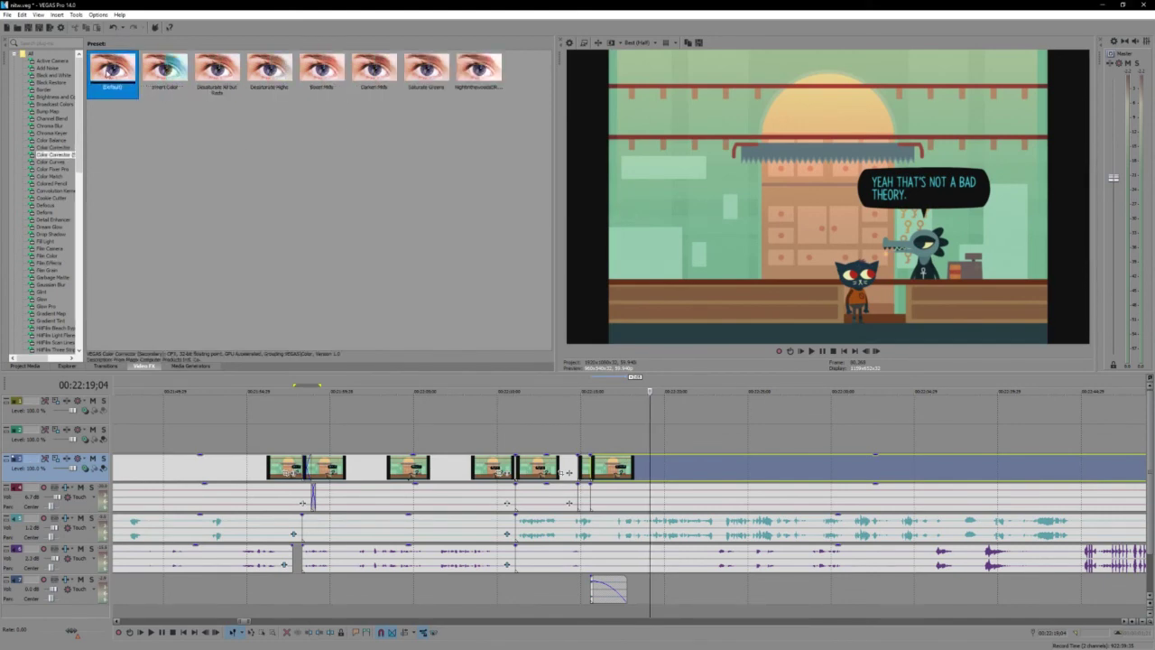
left_click_drag(478, 71, 542, 230)
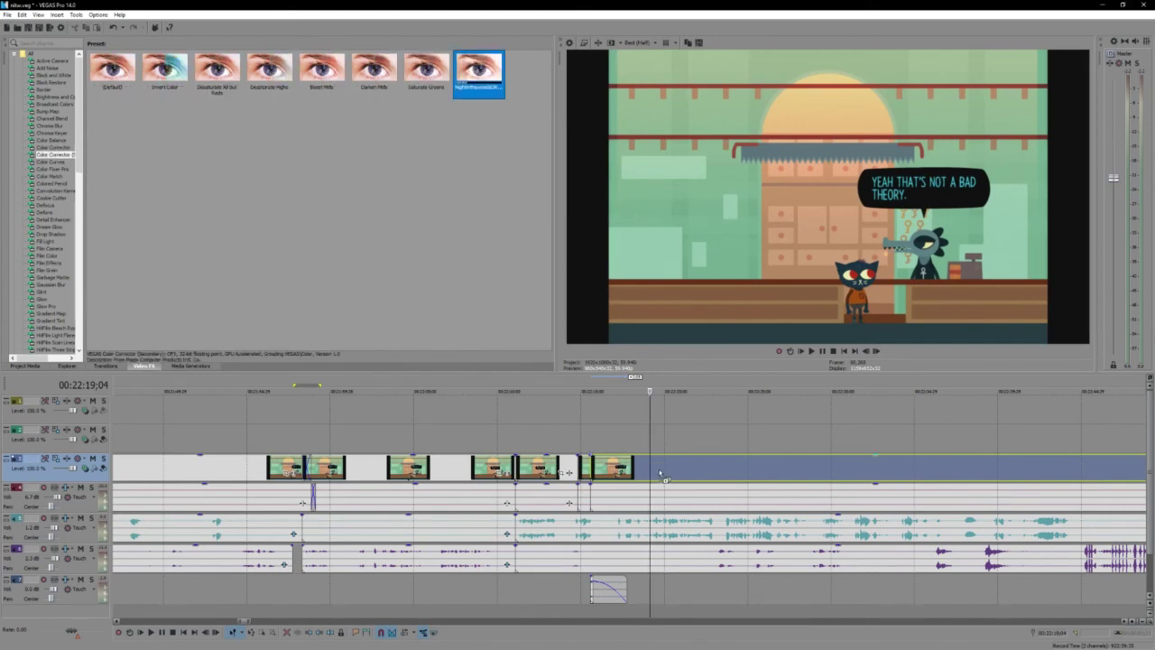
left_click_drag(660, 474, 660, 472)
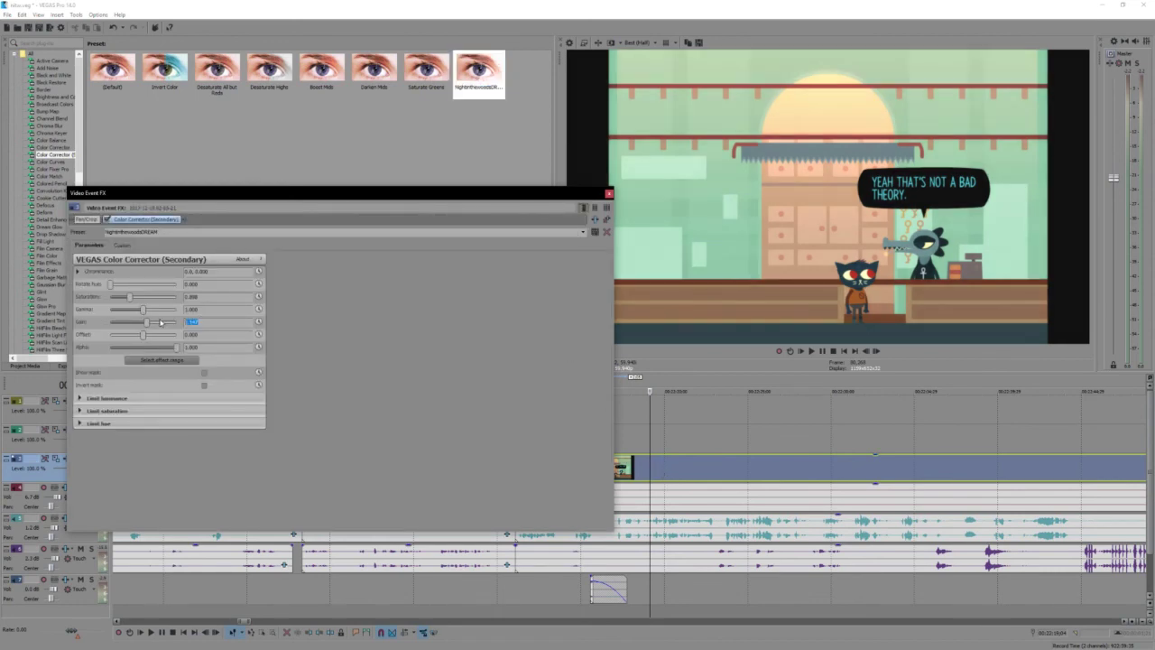
left_click_drag(161, 322, 141, 322)
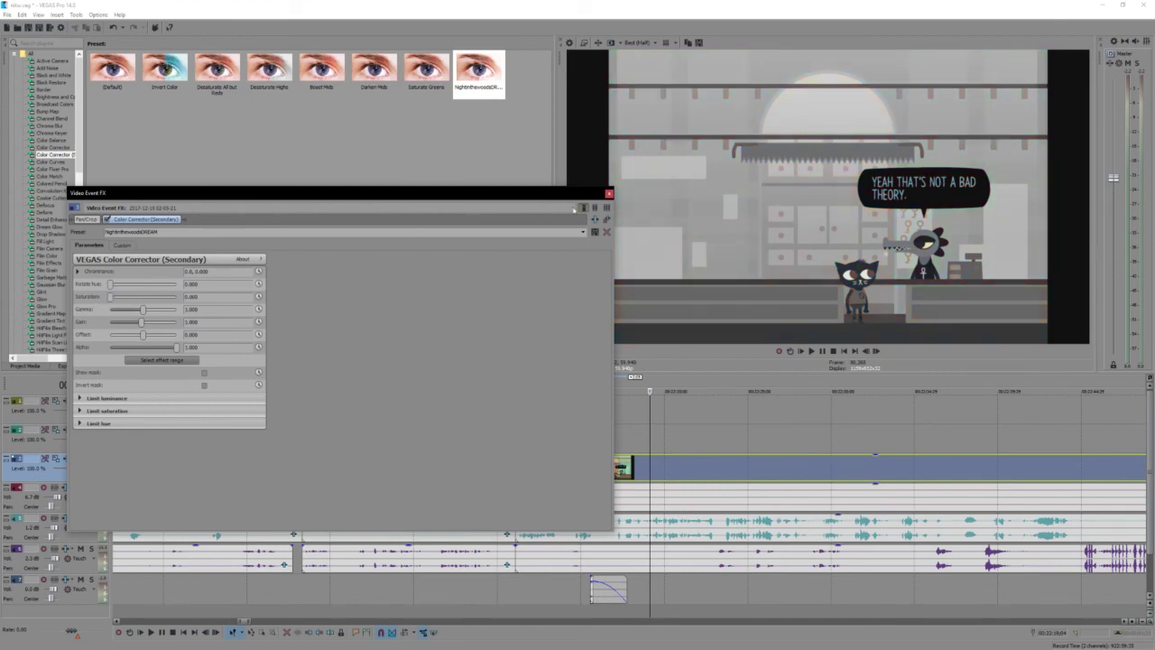
left_click(608, 194)
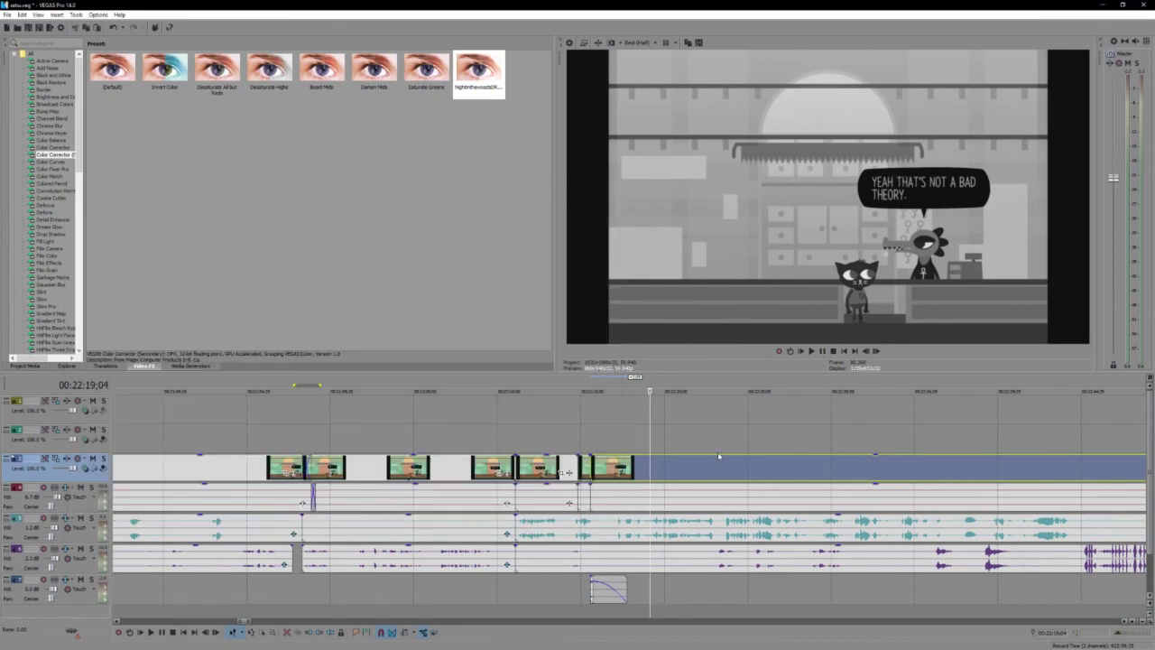
Step: Insert a text event above the video at 00:22:15;25 using the More to come preset and change its text to "Behind the Scenes"
left_click(596, 445)
right_click(604, 442)
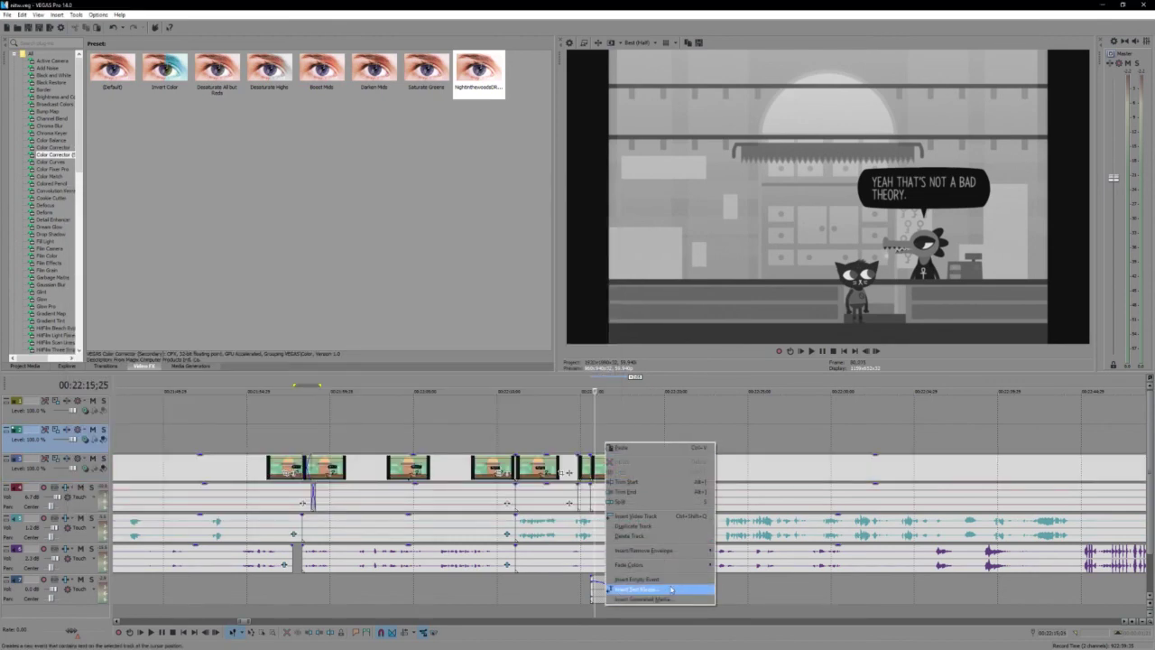
left_click(669, 592)
left_click(207, 218)
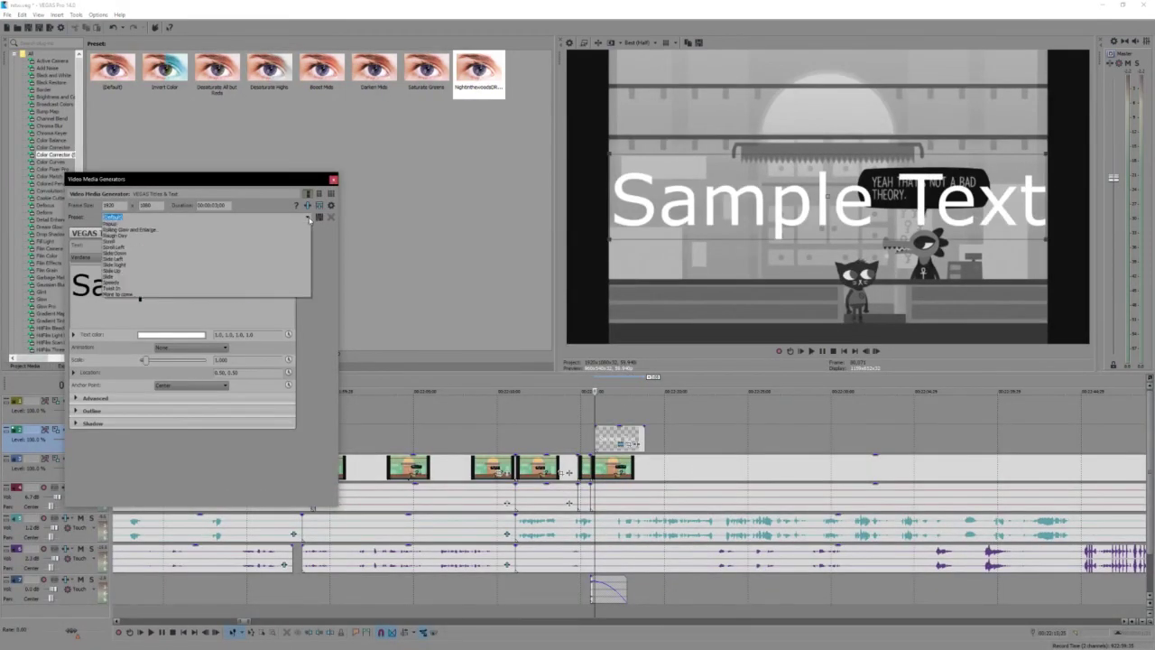
left_click(166, 378)
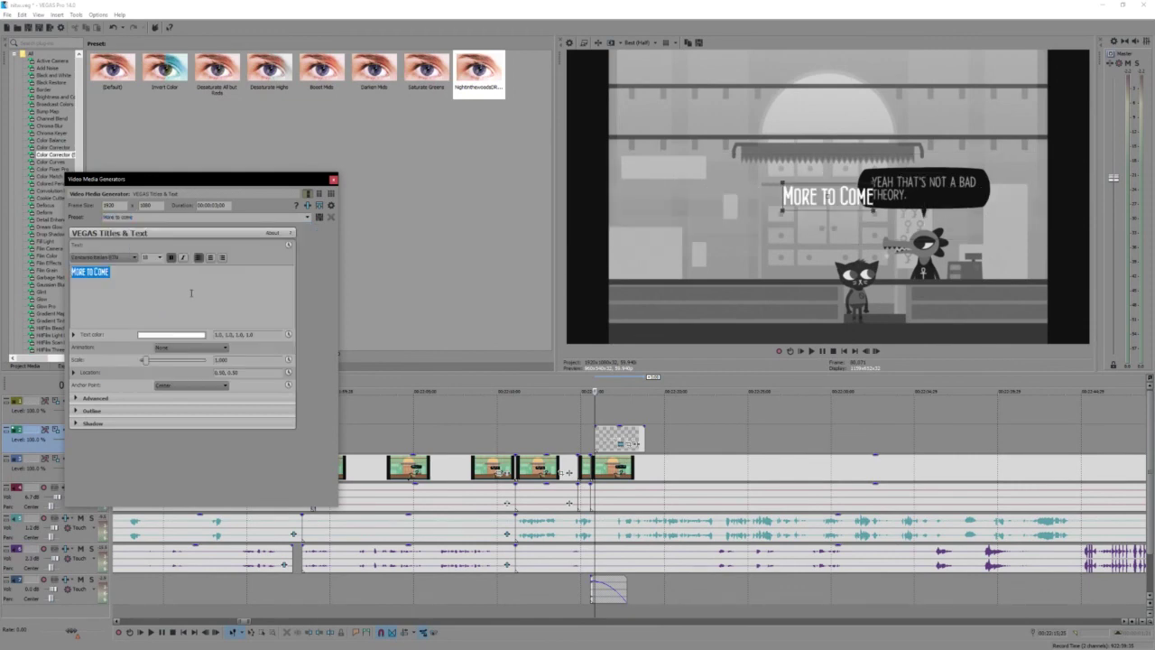
type("Behind the Scenes")
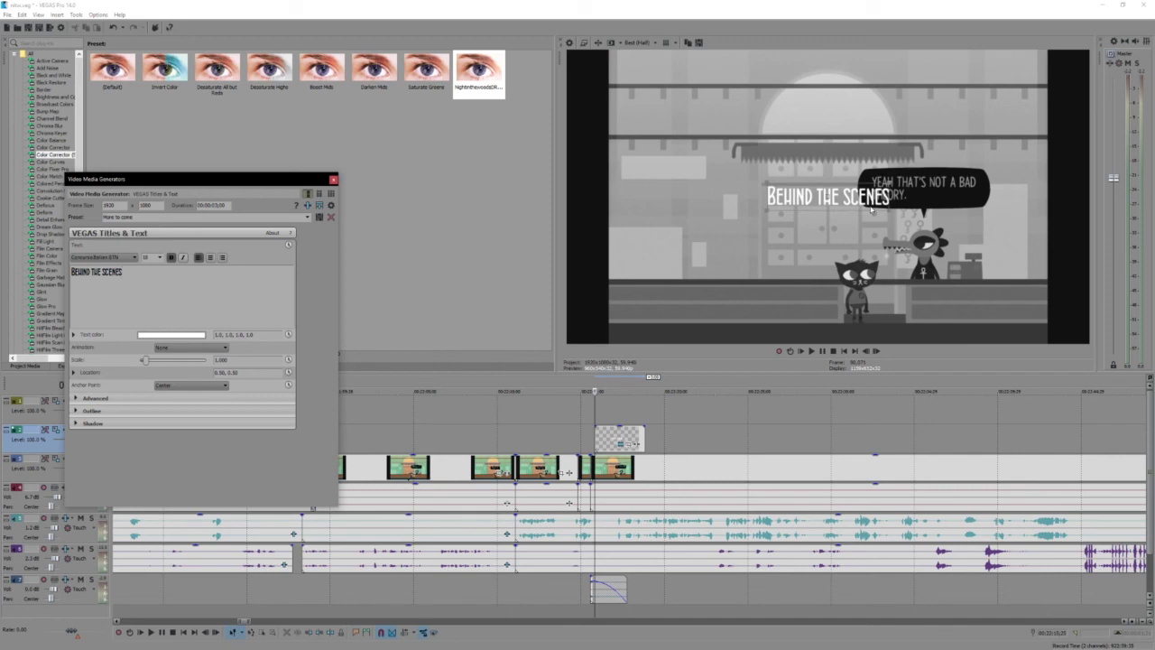
Step: Scale the "Behind the Scenes" title down and place it at the bottom centre of the frame
left_click_drag(872, 209, 868, 333)
left_click(332, 178)
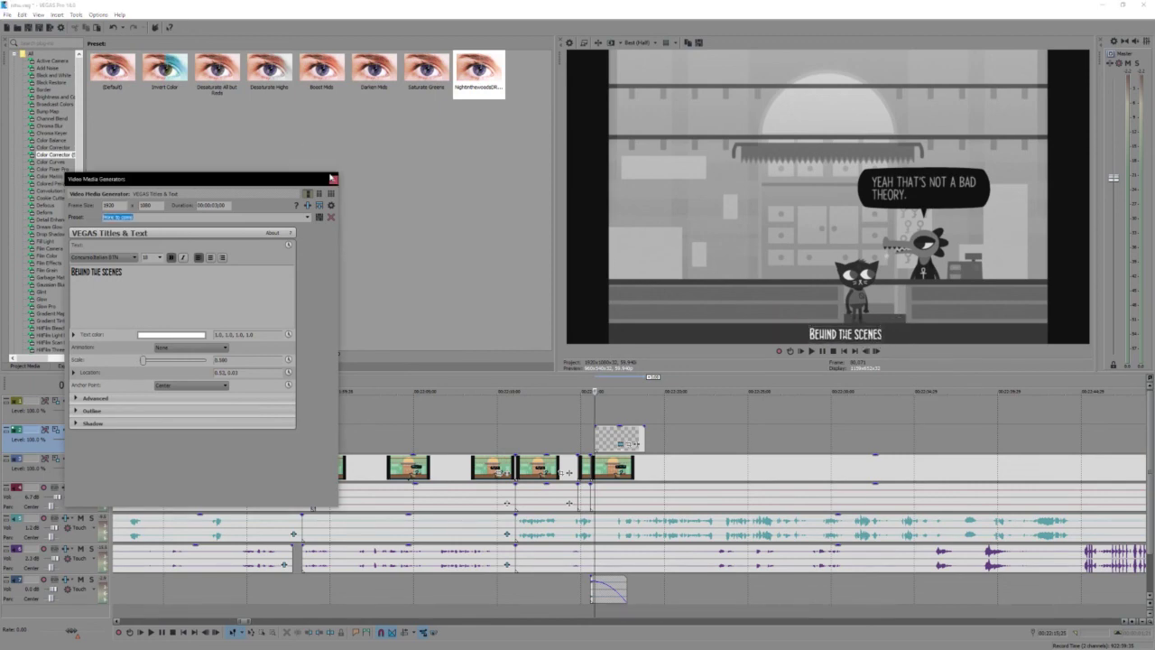
left_click(333, 181)
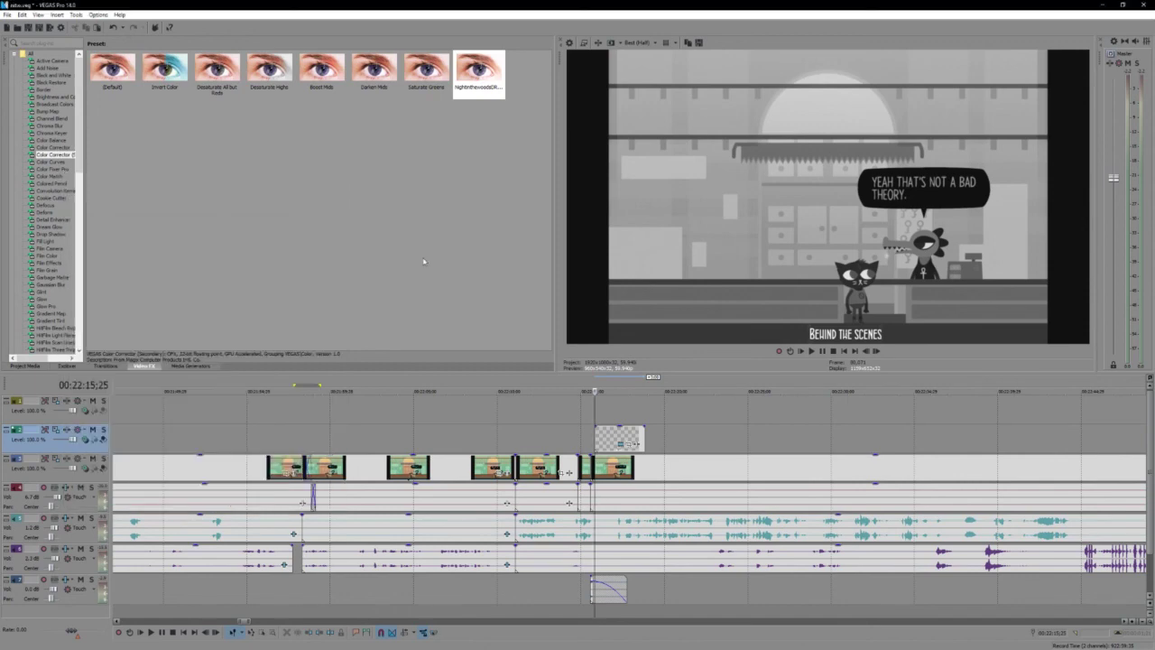
Step: Delete the red track's audio clip after the cut and shift the title back to start exactly at the cut
left_click(630, 492)
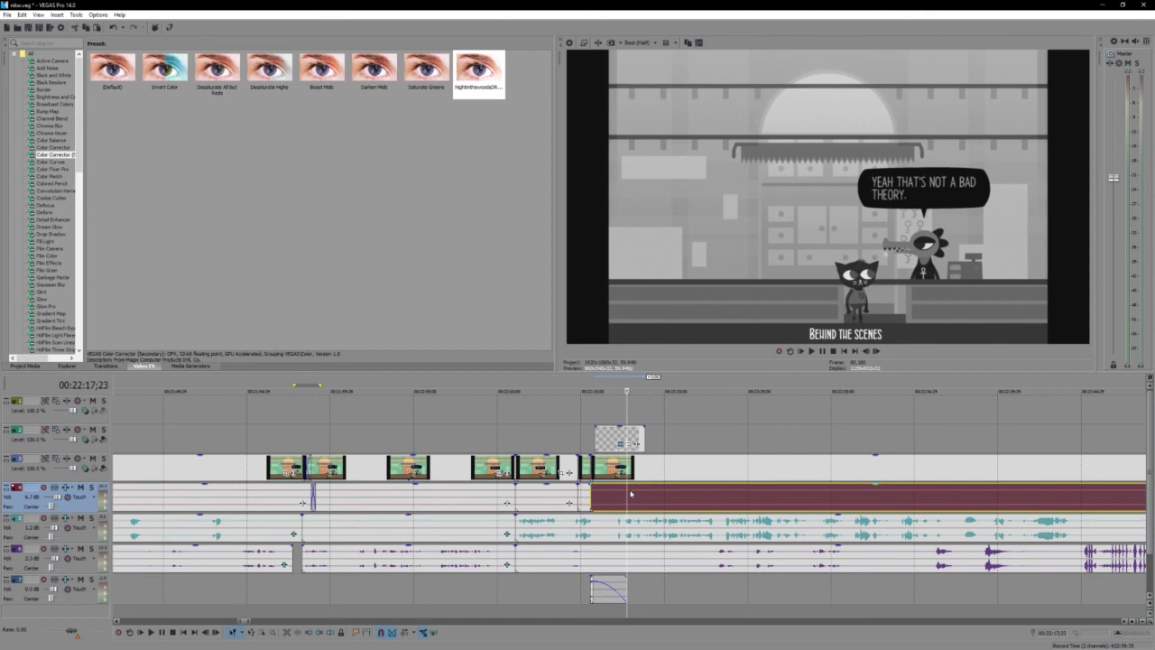
key("Delete")
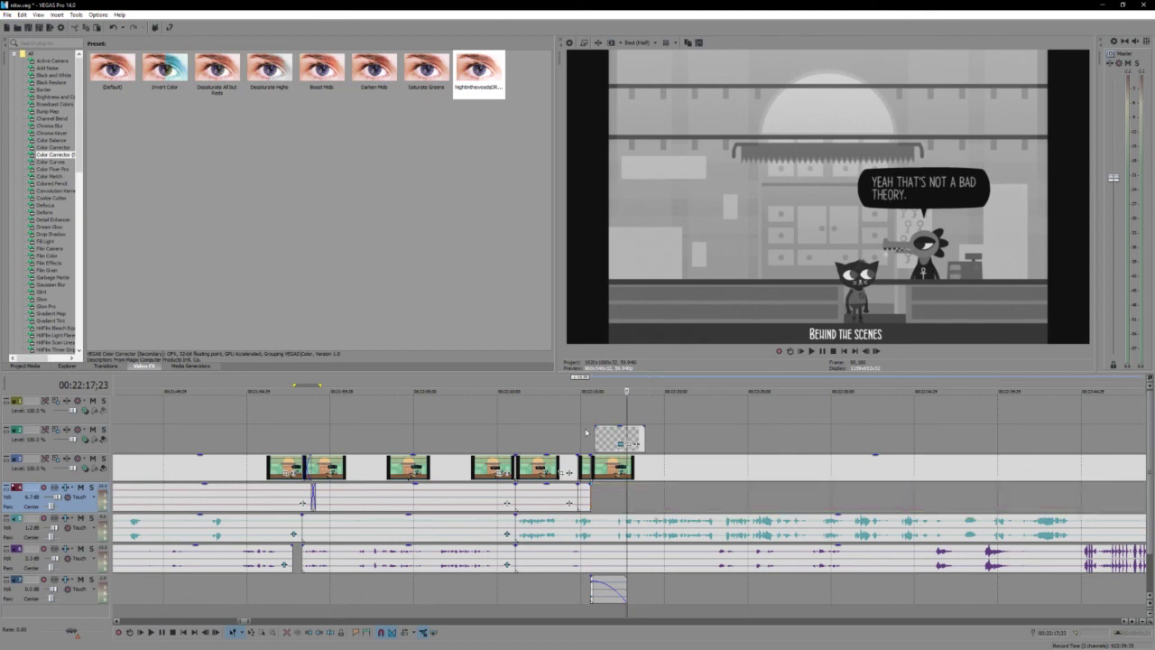
left_click(586, 432)
scroll(586, 432, "up", 5)
left_click_drag(702, 438, 685, 438)
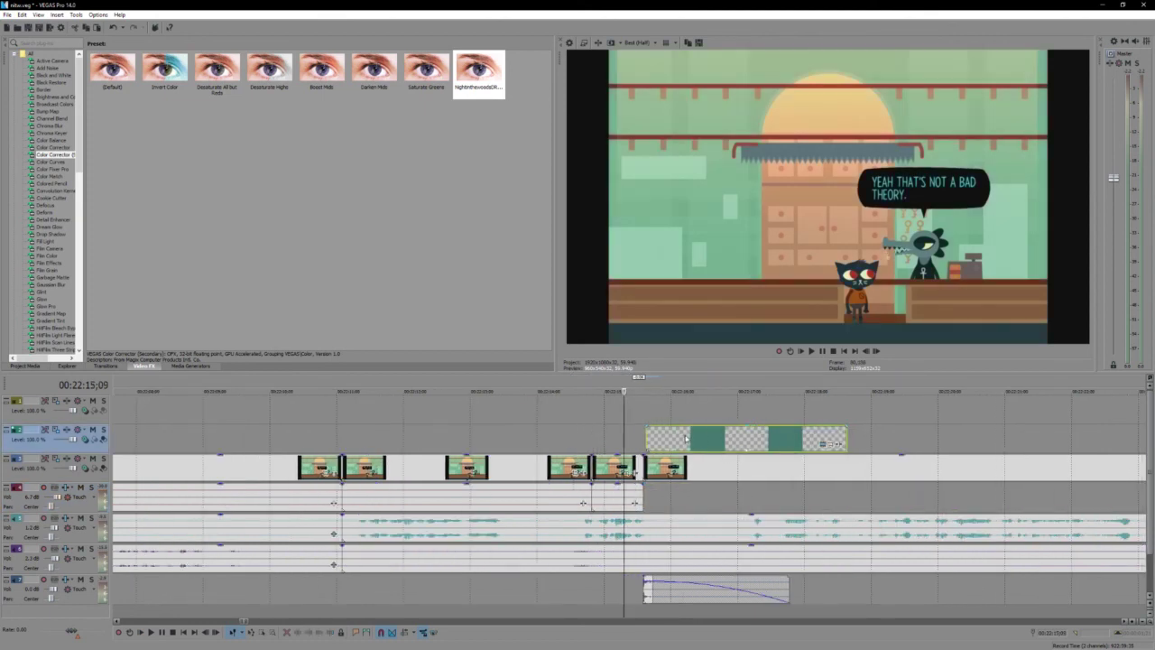
Step: Play back the cut from 00:22:15;02 to check the greyscale section, its title and the transition audio
left_click(609, 432)
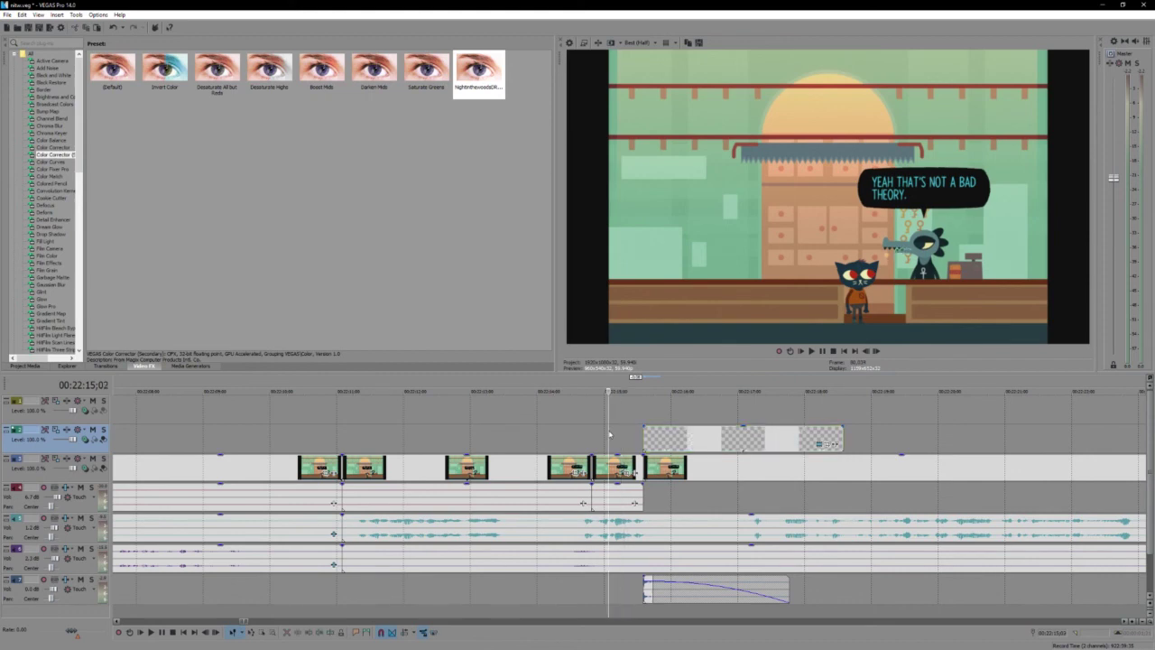
key("space")
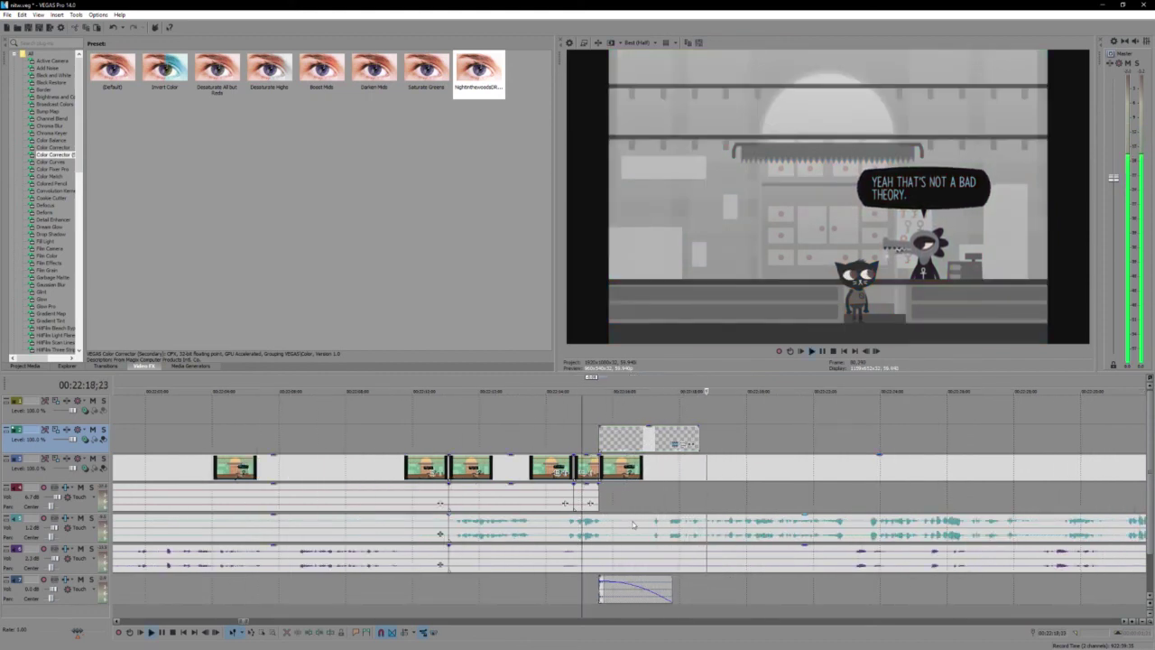
scroll(633, 524, "down", 2)
key("Return")
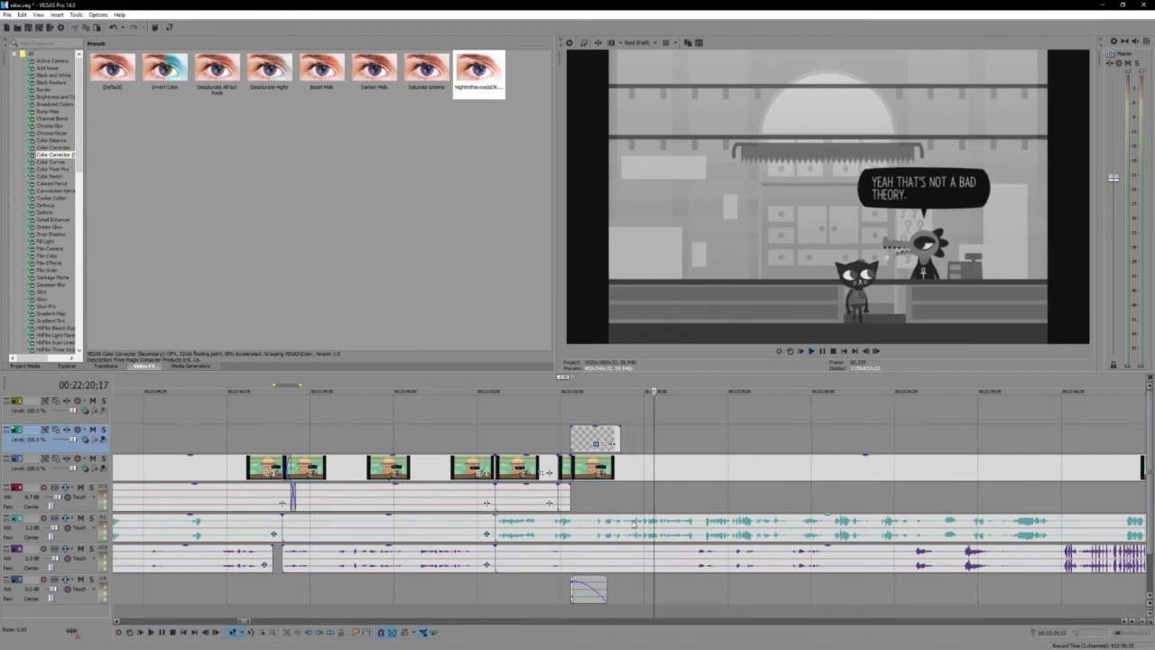
Step: Extend the end of the "Behind the Scenes" title to the next cut, where the red track's audio resumes
scroll(587, 467, "down", 2)
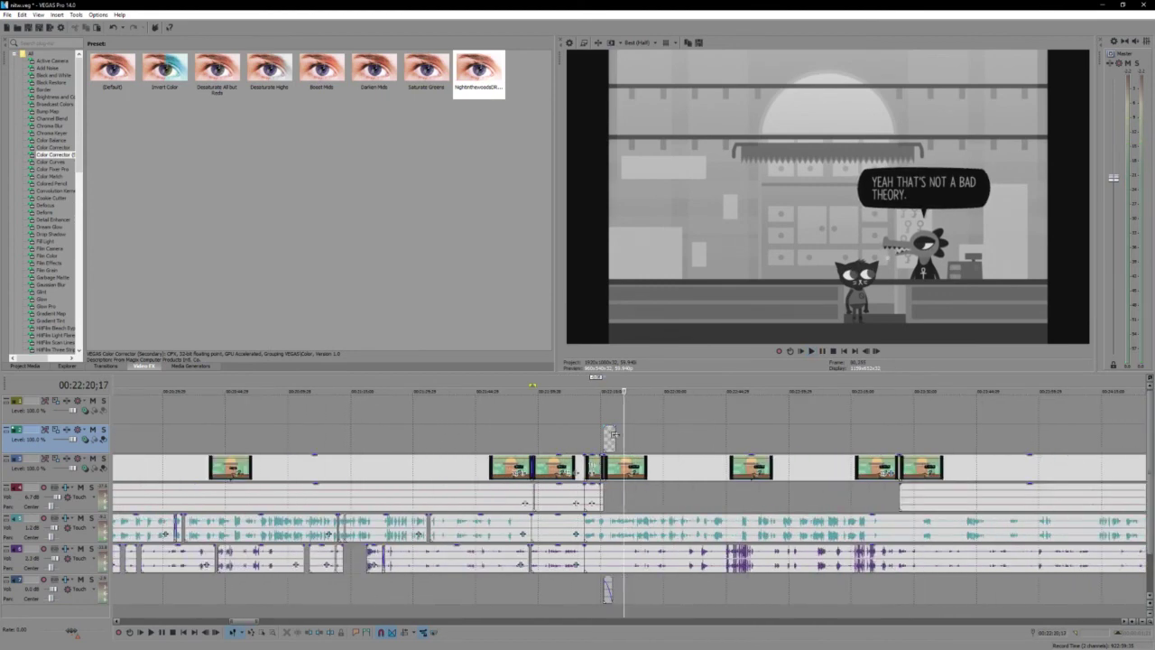
left_click_drag(910, 443, 898, 443)
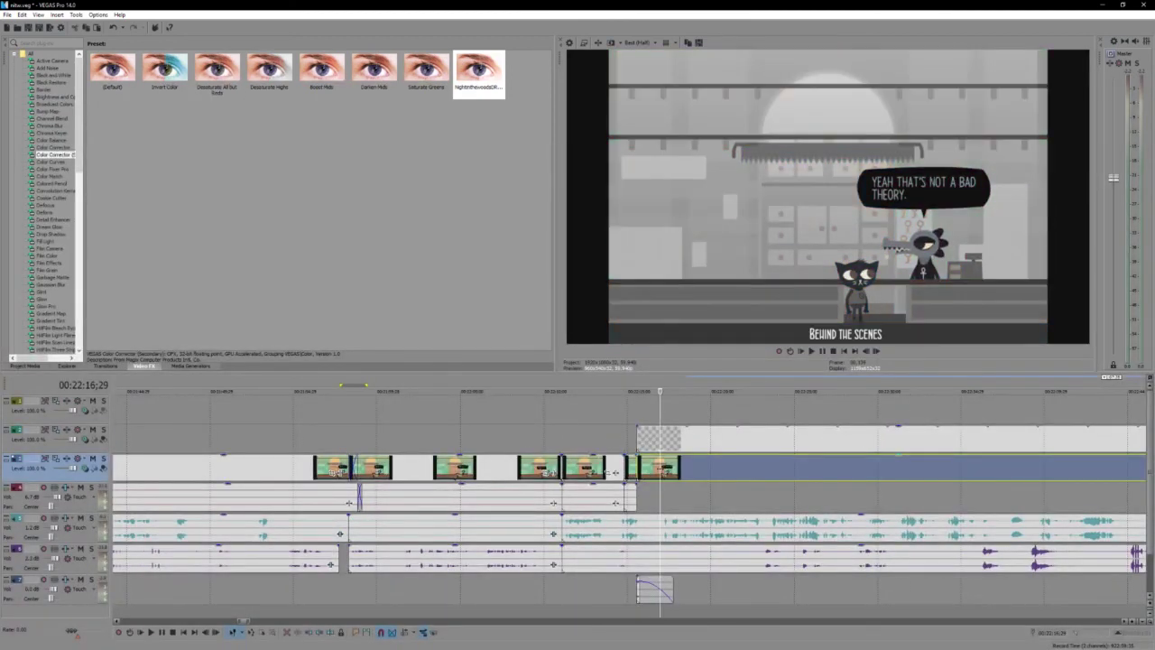
Step: Add the TV Simulator effect with the nightinthewoodsDREAM preset to the greyscale video clip
scroll(42, 207, "down", 13)
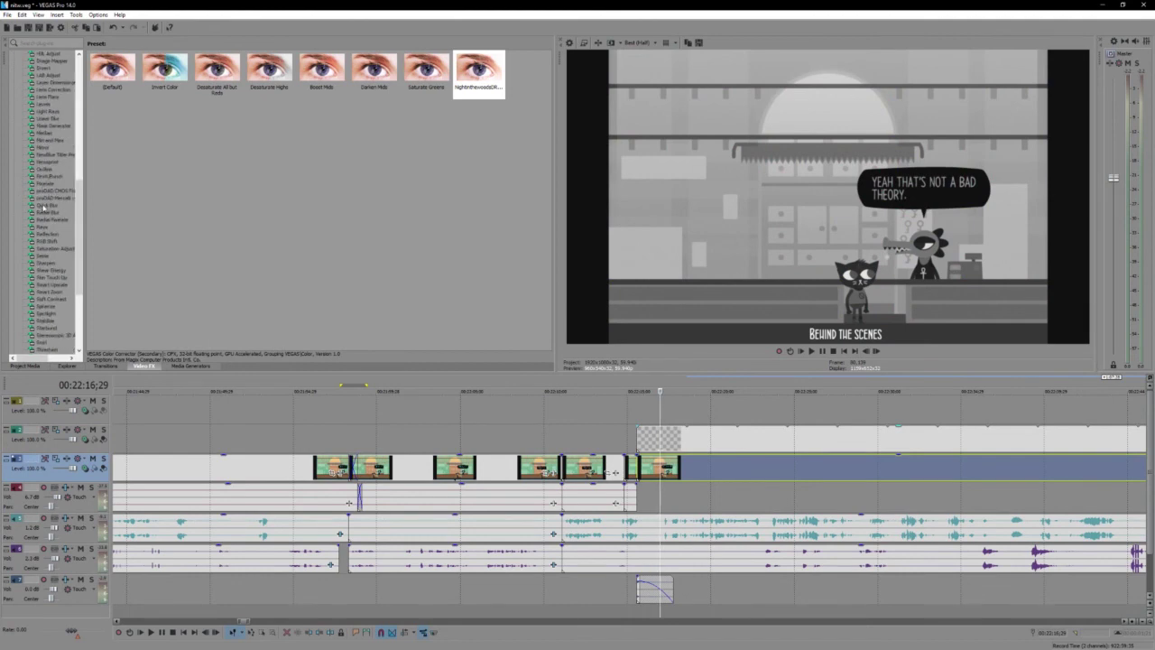
scroll(49, 340, "down", 1)
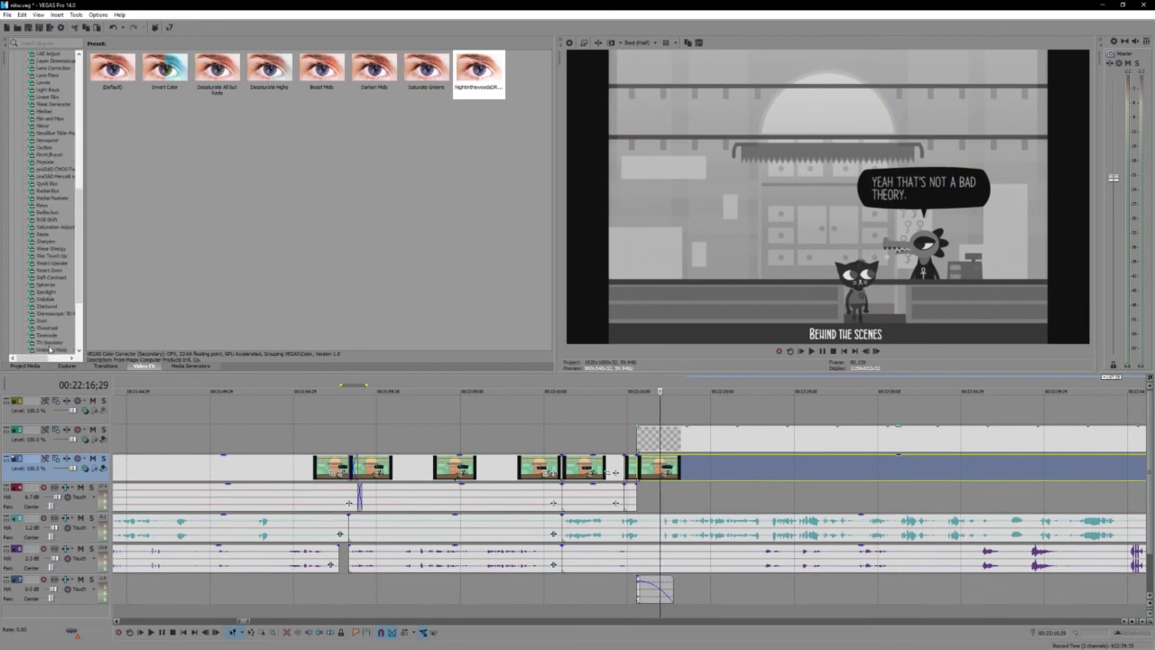
left_click(49, 343)
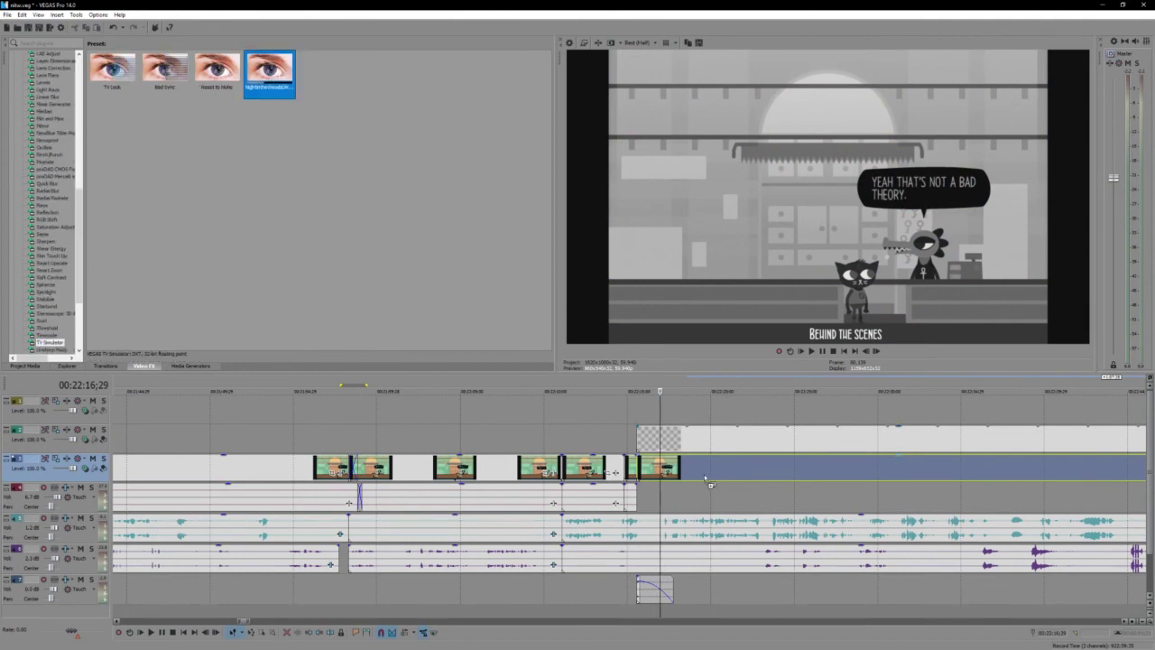
left_click_drag(709, 484, 708, 483)
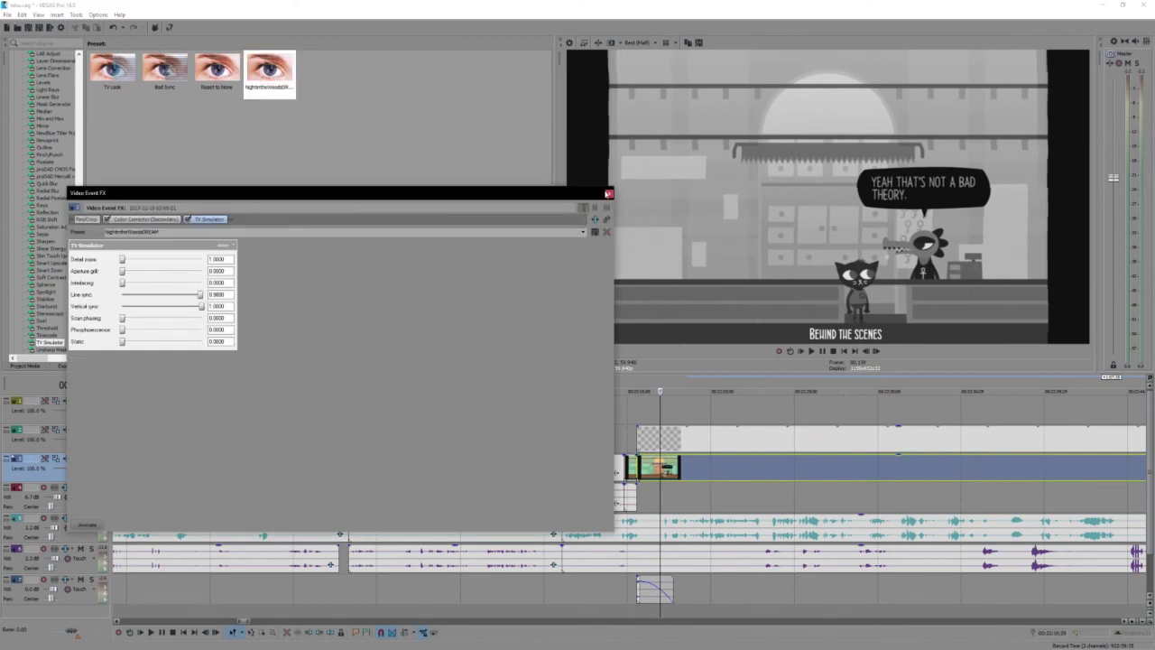
left_click(608, 194)
Step: Mark a playback region from about 00:22:14 into the "Behind the Scenes" section and play it to check the TV distortion
left_click_drag(615, 387, 859, 419)
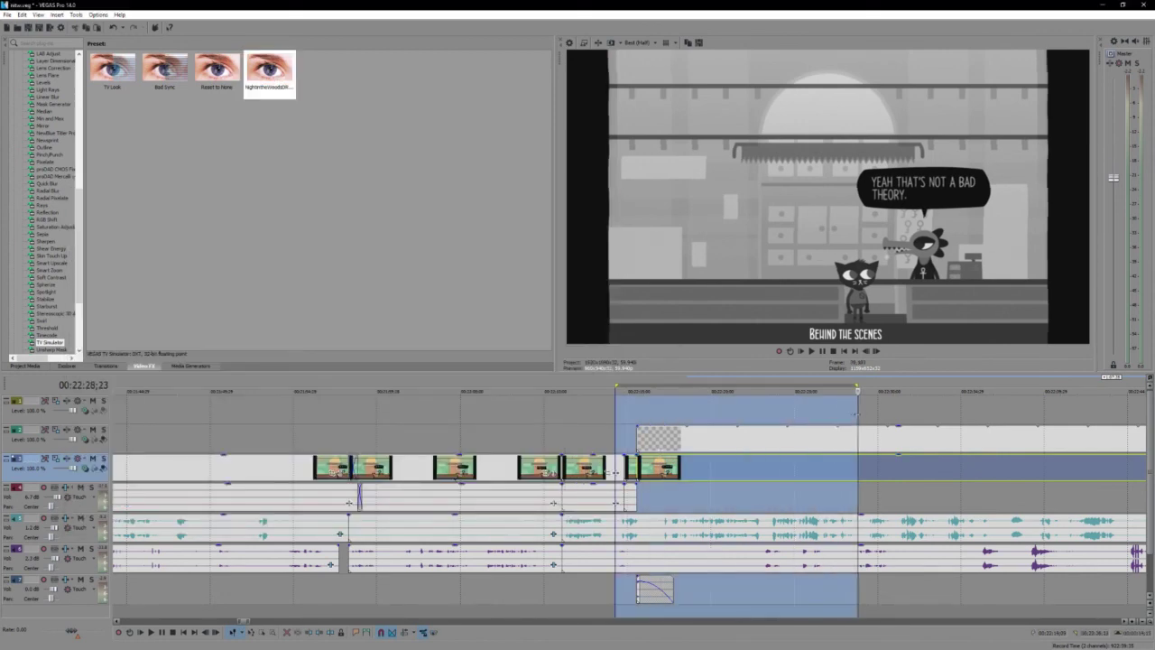
scroll(846, 421, "down", 2)
left_click_drag(624, 390, 1116, 389)
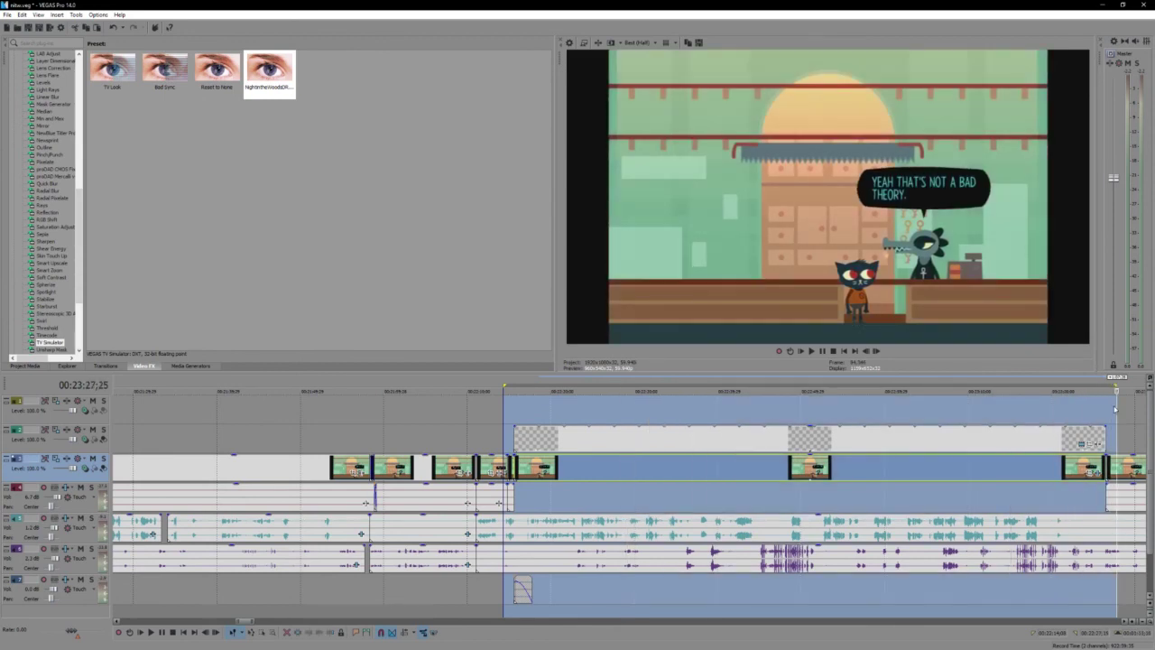
key("Escape")
key("space")
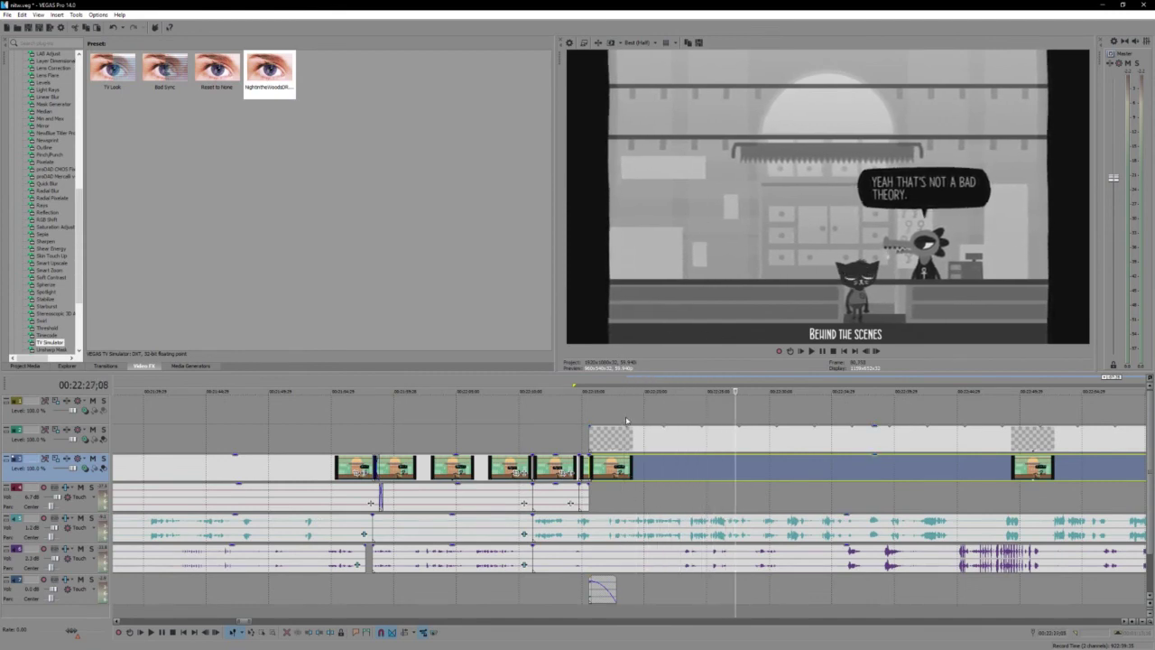
key("o")
key("space")
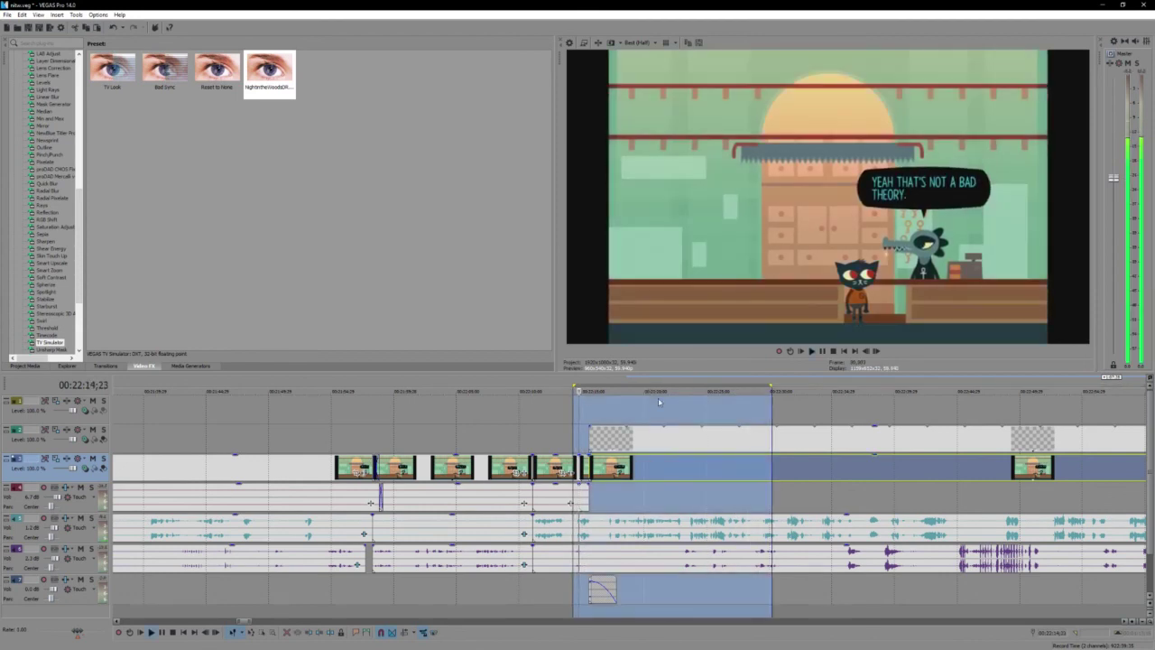
left_click(669, 415)
scroll(668, 415, "up", 2)
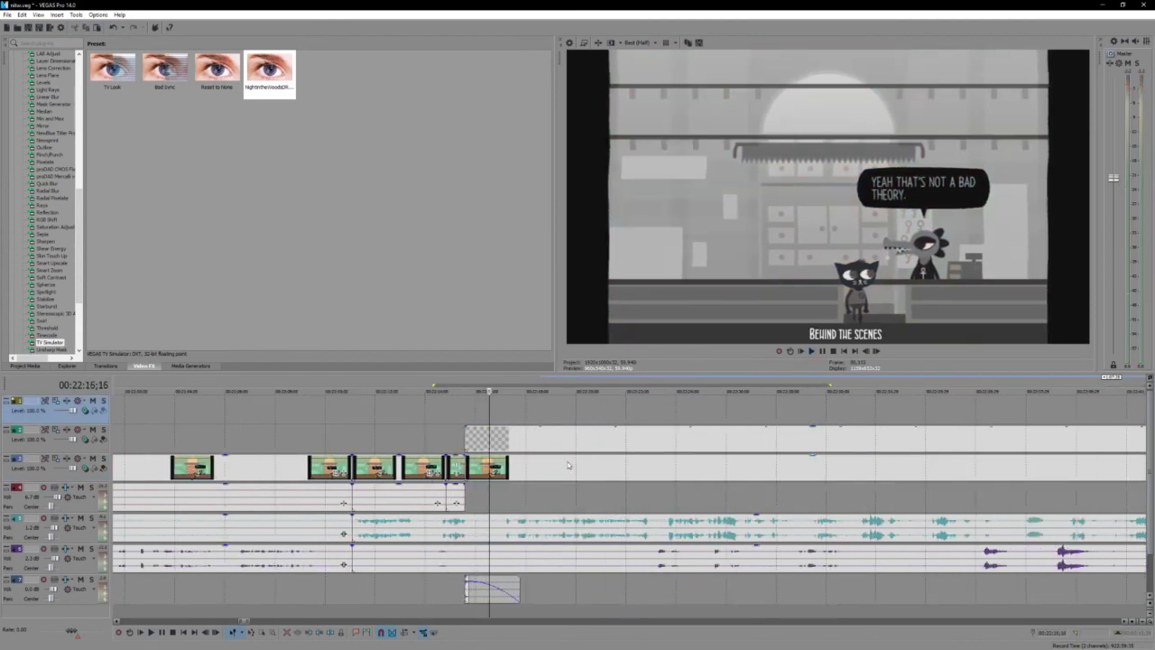
left_click(524, 462)
right_click(524, 462)
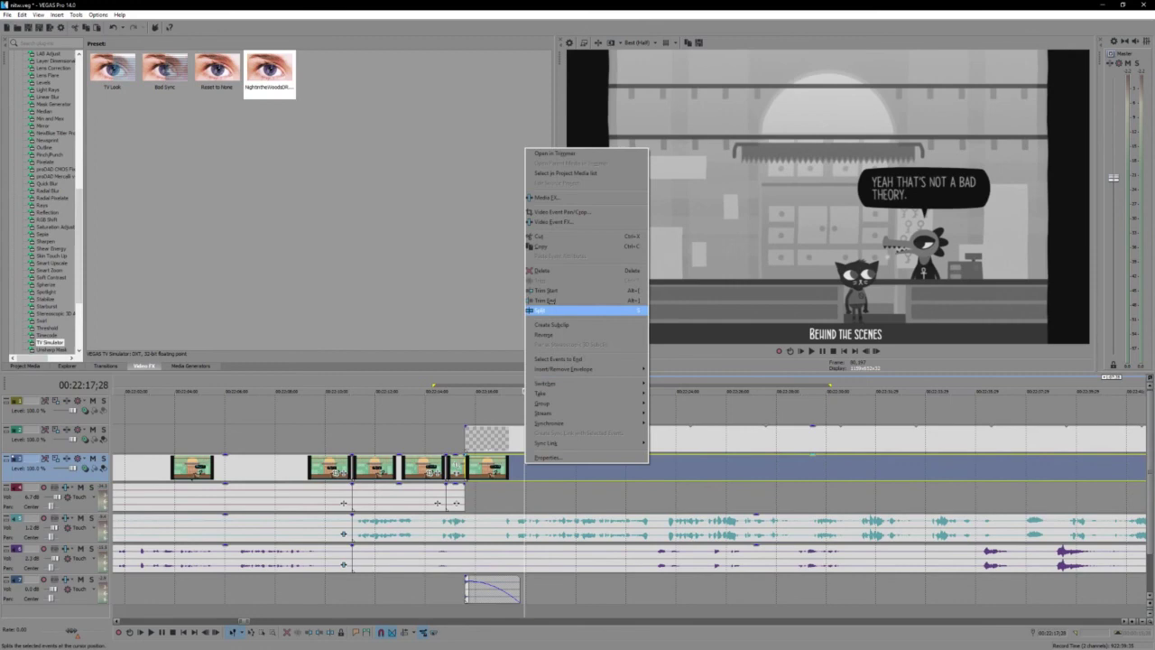
left_click(563, 198)
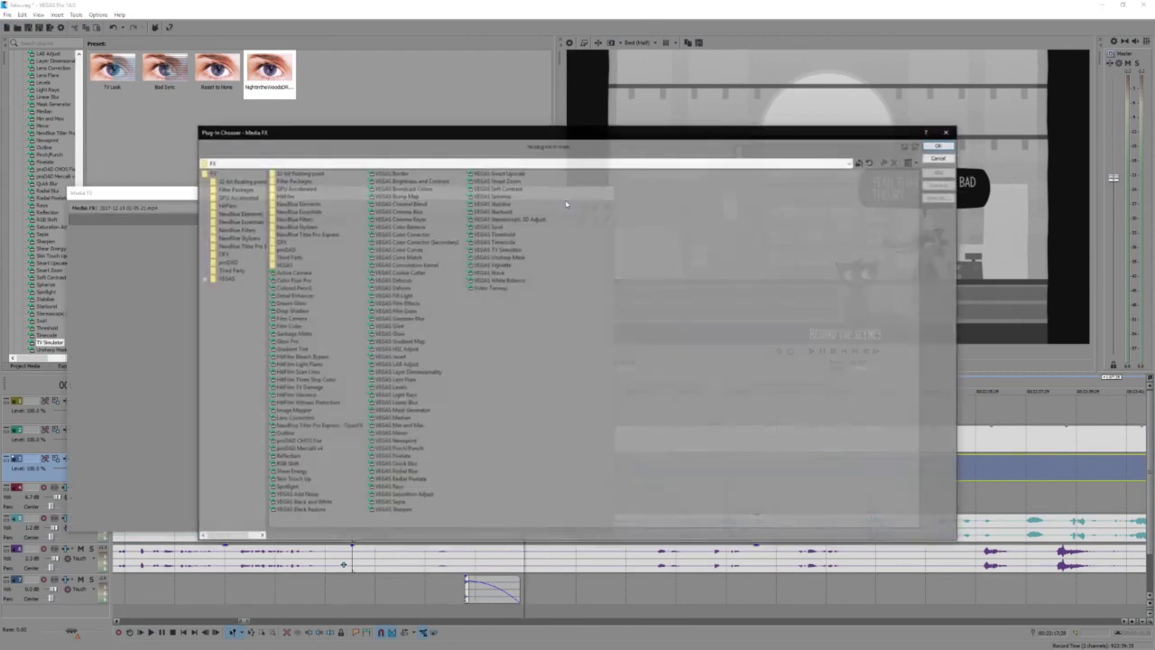
left_click(938, 158)
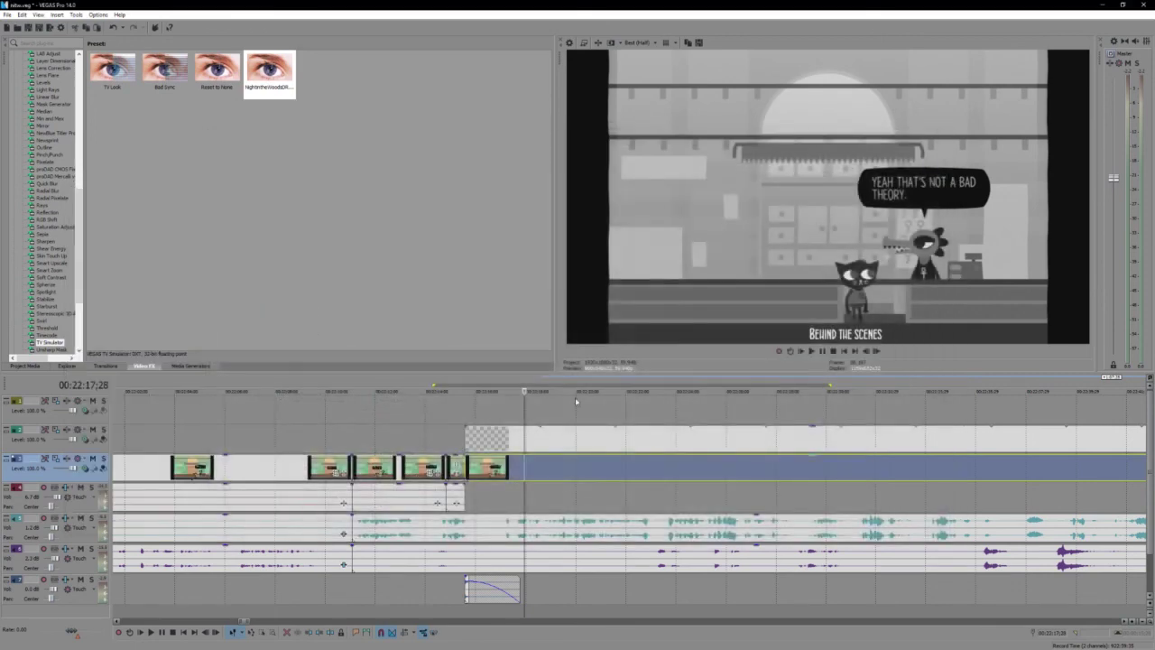
Step: Set the Line sync of the TV Simulator effect on the greyscale video clip to 0.995
right_click(533, 460)
left_click(569, 216)
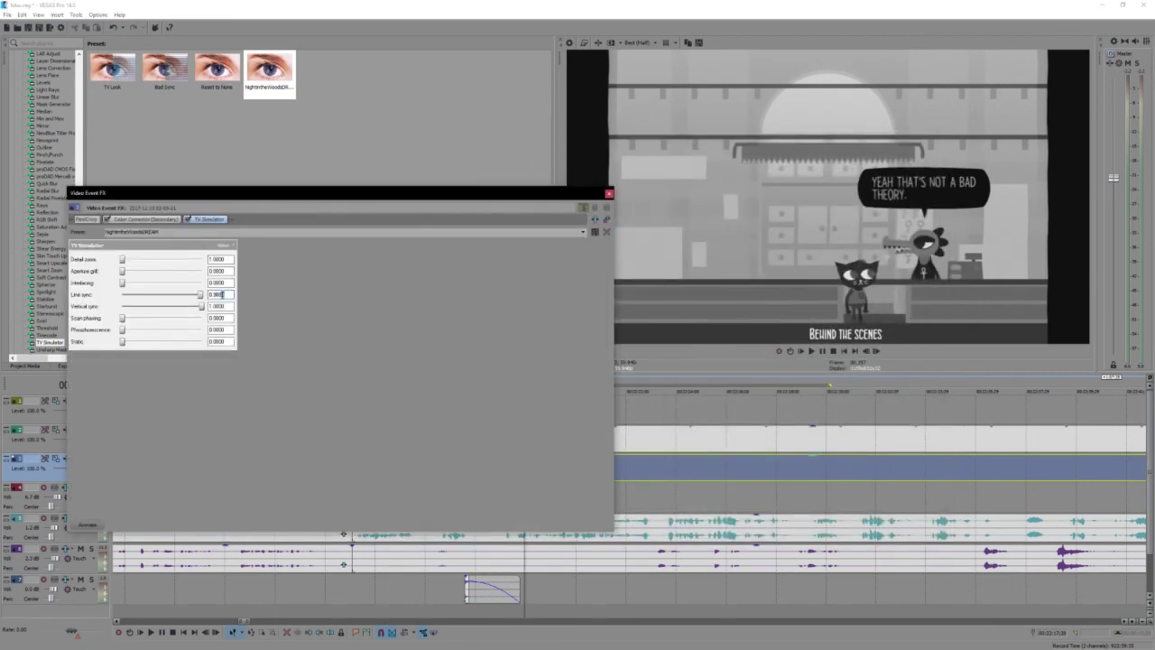
type("995")
left_click(609, 193)
Step: Play back from 00:22:14;08 to check how strong the distortion is with the changed Line sync
scroll(648, 423, "down", 1)
key("Left")
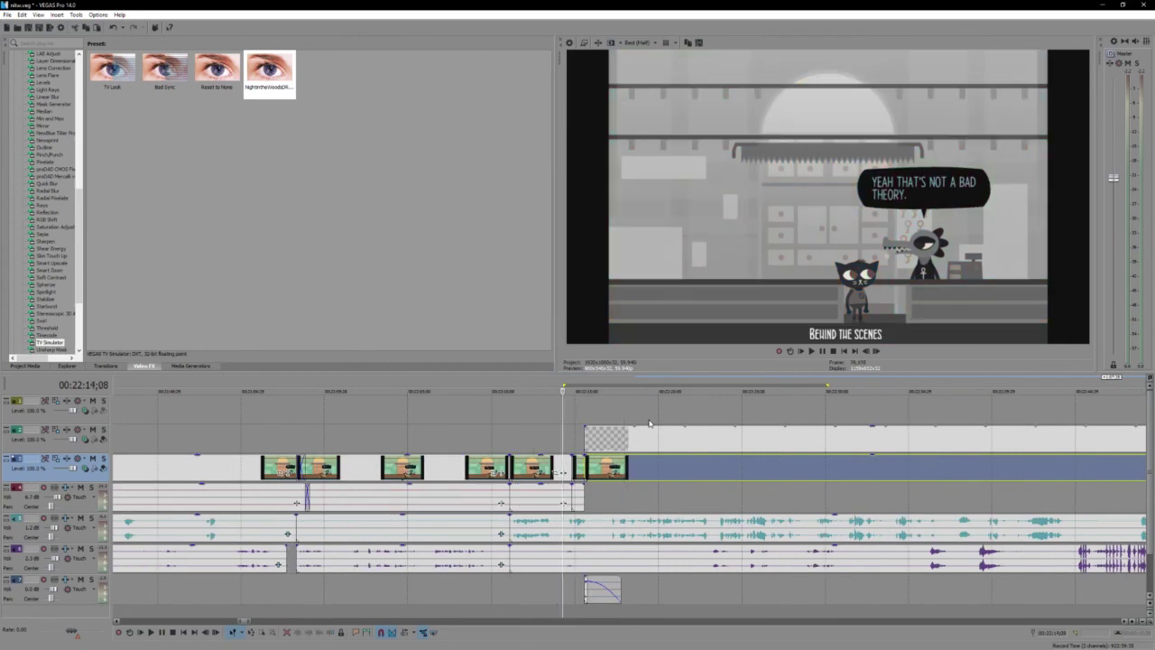
key("Right")
key("Right")
key("Right")
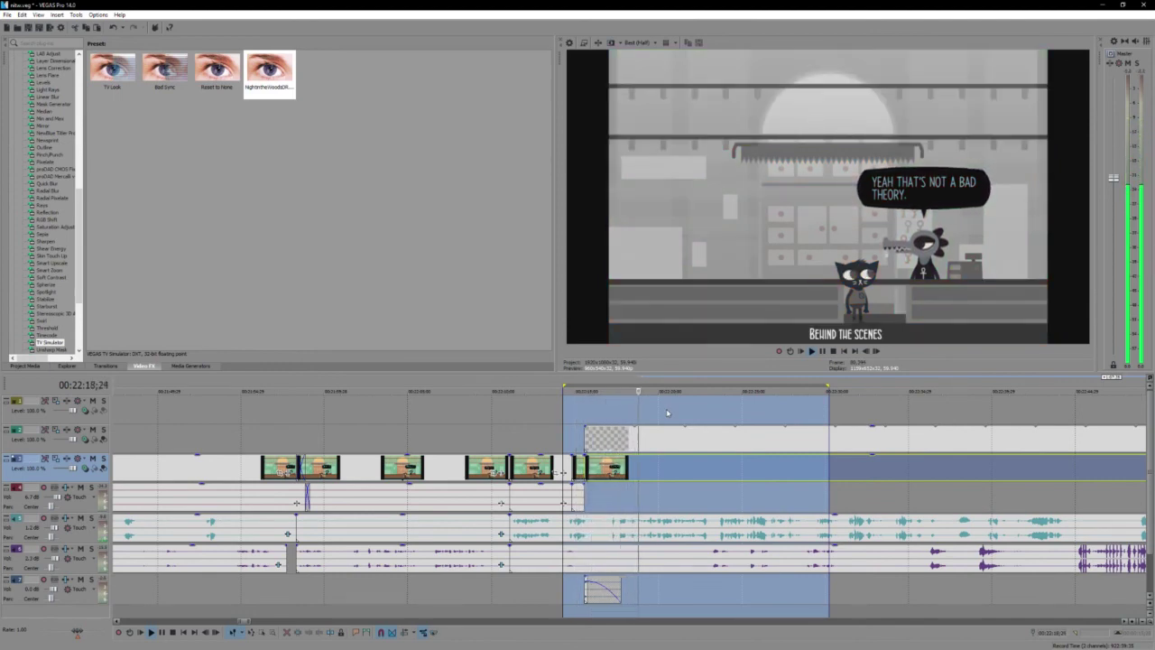
Step: Fine-tune the Line sync value of the TV Simulator effect on the greyscale video clip once more
key("Return")
left_click(677, 466)
right_click(680, 466)
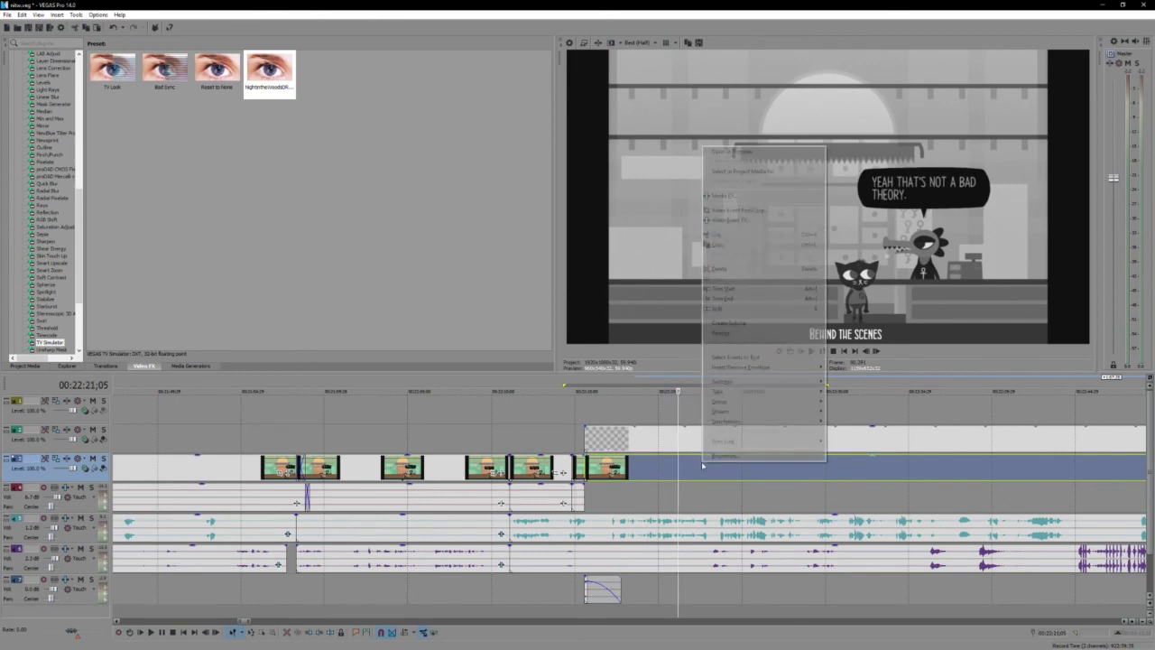
left_click(763, 221)
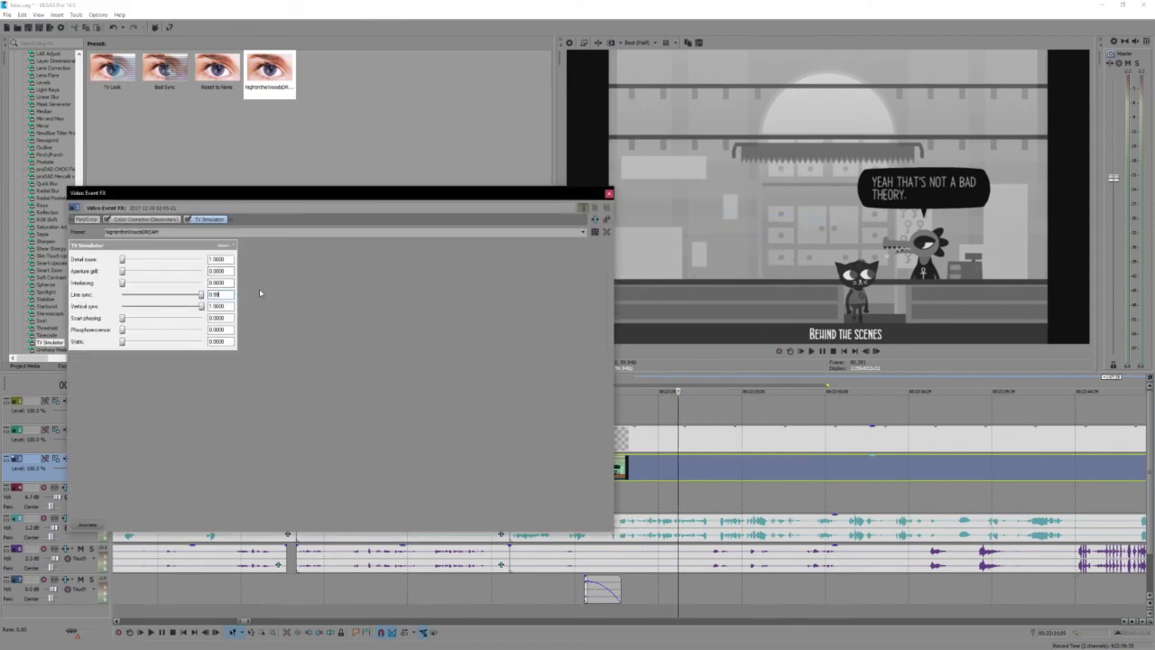
left_click(609, 193)
Step: Play back the transition from 00:22:14;08 into the "Behind the Scenes" section to review the distortion and the commentary
left_click(562, 424)
left_click(588, 423)
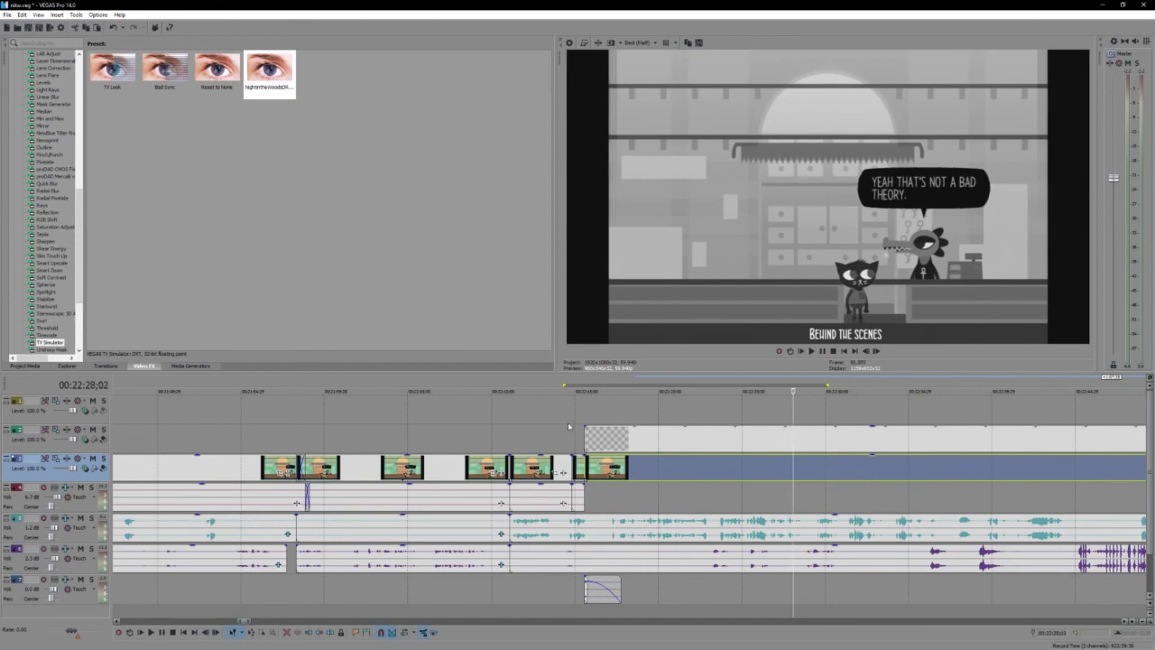
key("space")
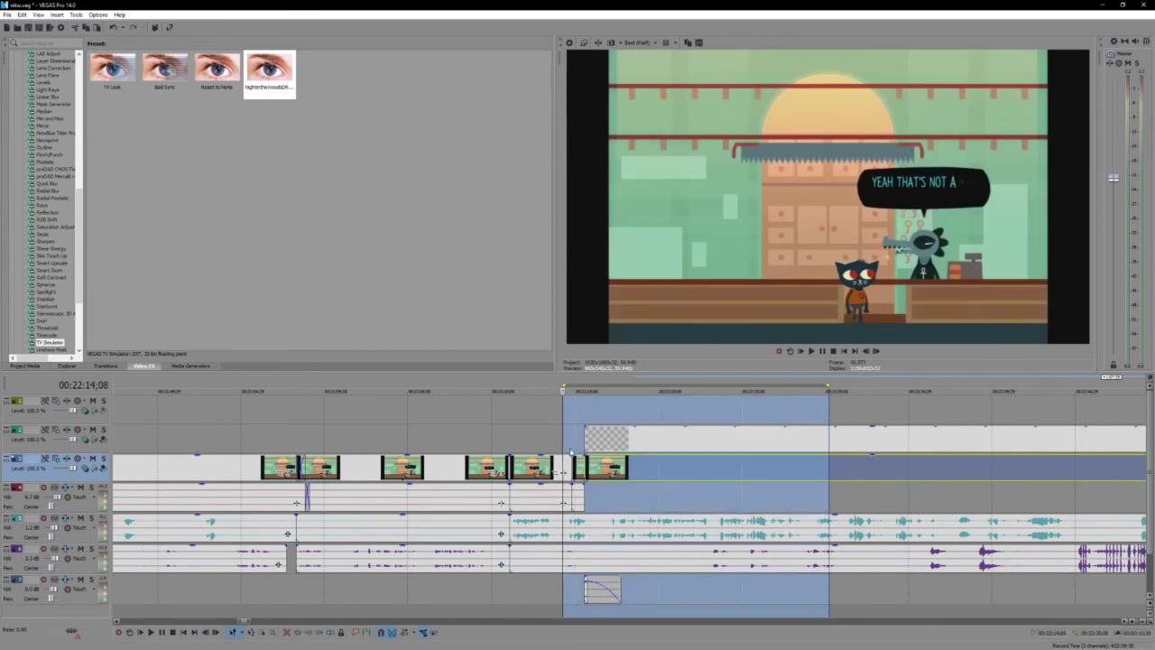
left_click(569, 440)
key("space")
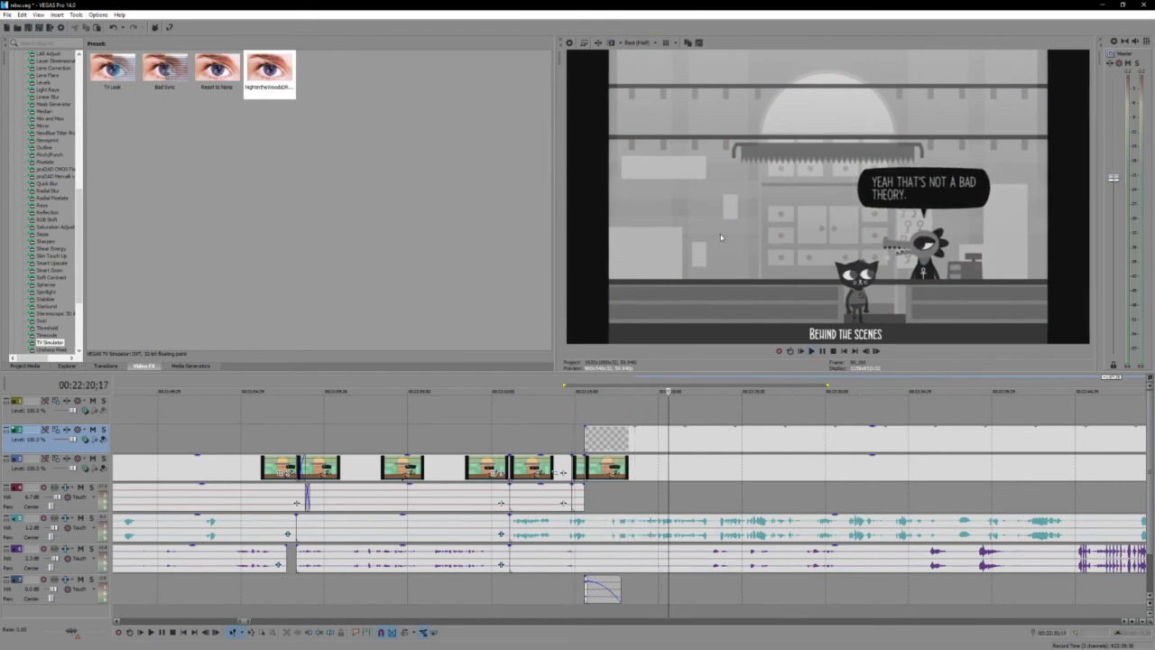
key("space")
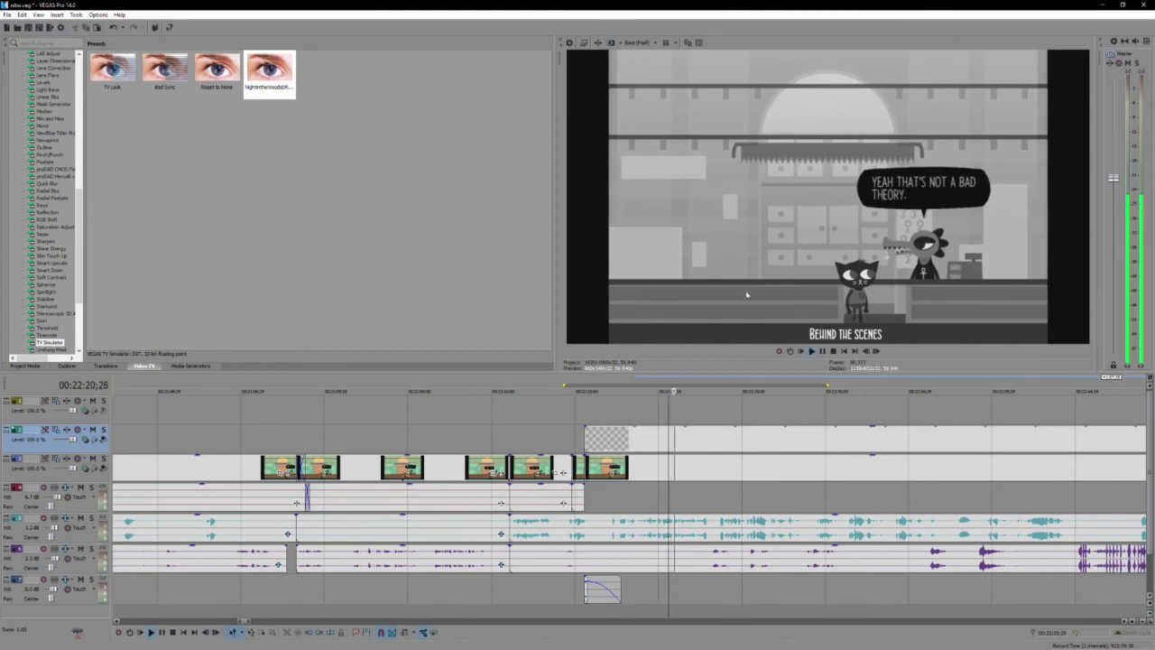
scroll(663, 451, "down", 1)
scroll(656, 470, "down", 2)
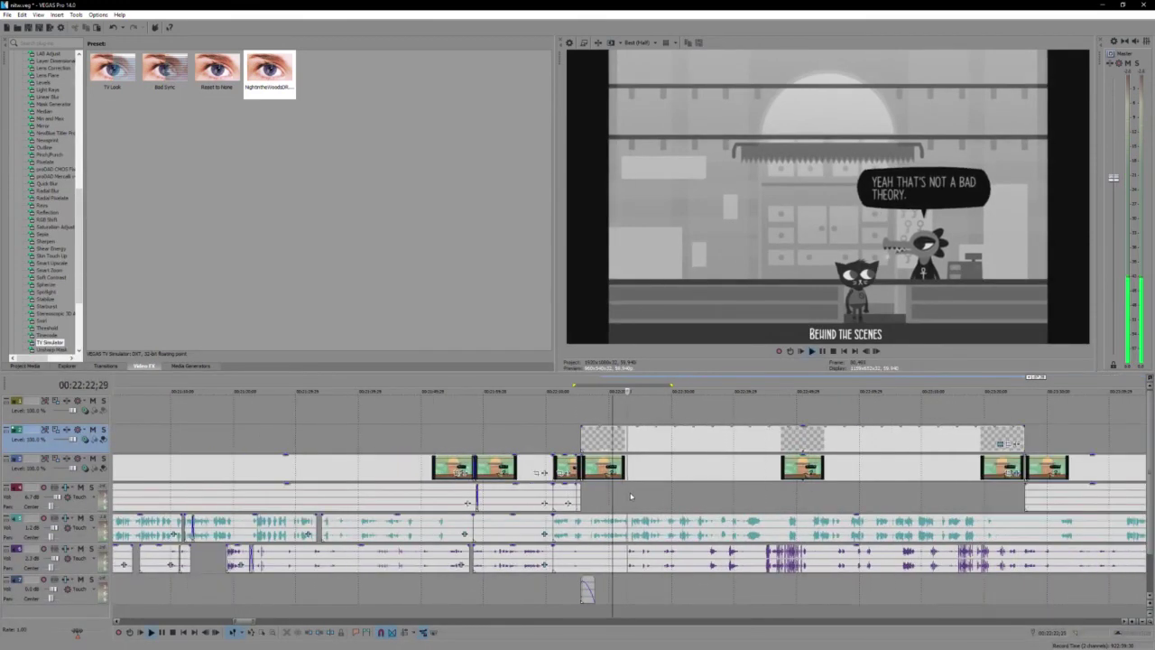
left_click(754, 501)
scroll(754, 501, "up", 3)
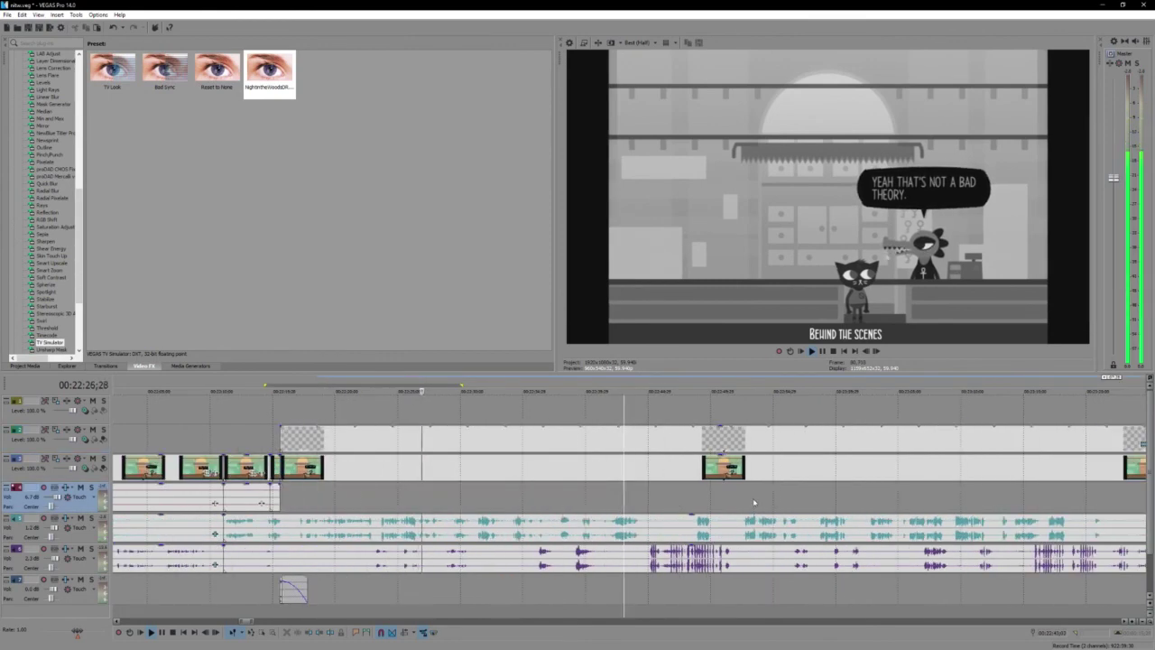
Step: Split the purple track's audio at 00:22:25;26 and trim about two seconds off the start of the following piece
key("Return")
left_click(398, 558)
key("space")
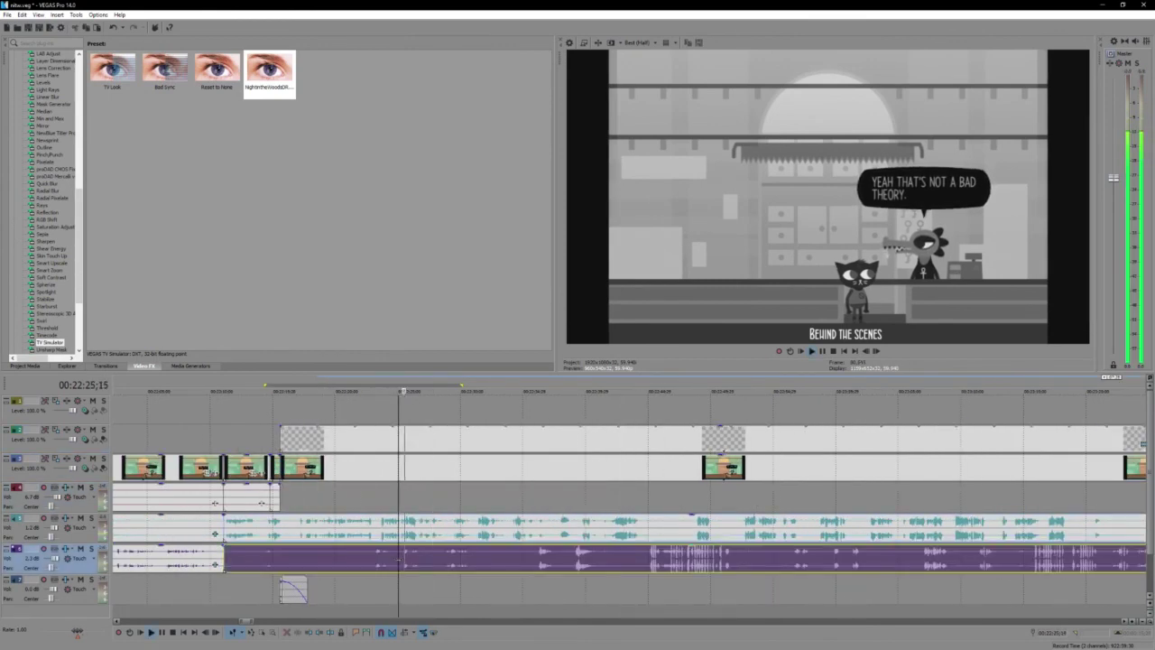
scroll(405, 563, "up", 3)
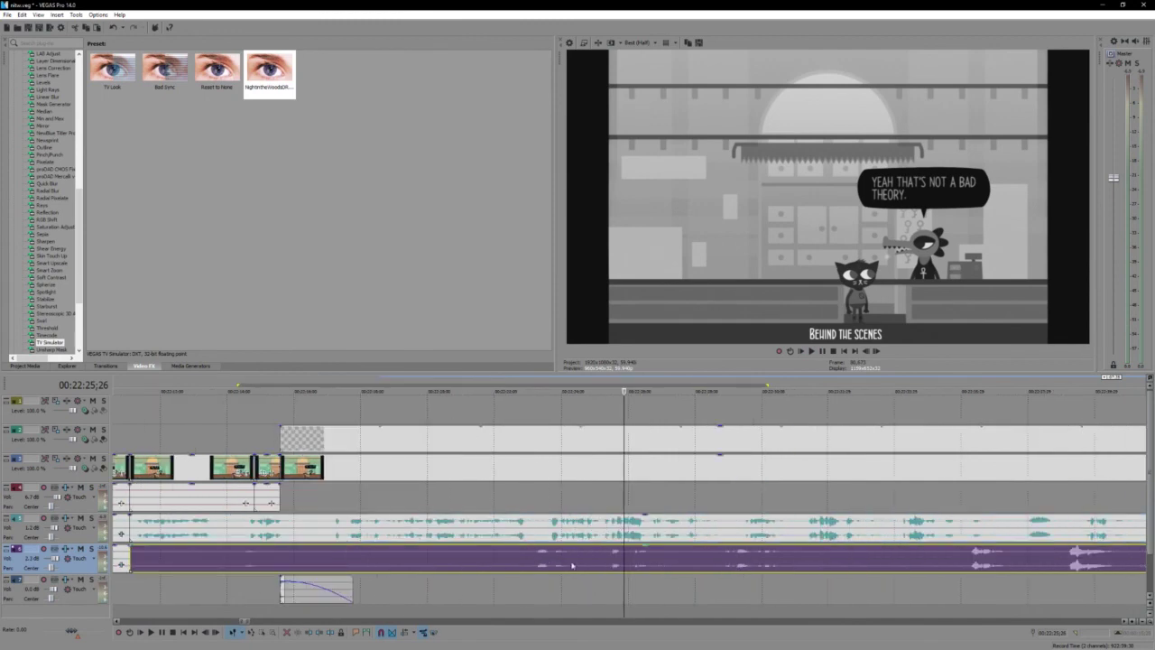
key("s")
left_click_drag(625, 564, 685, 564)
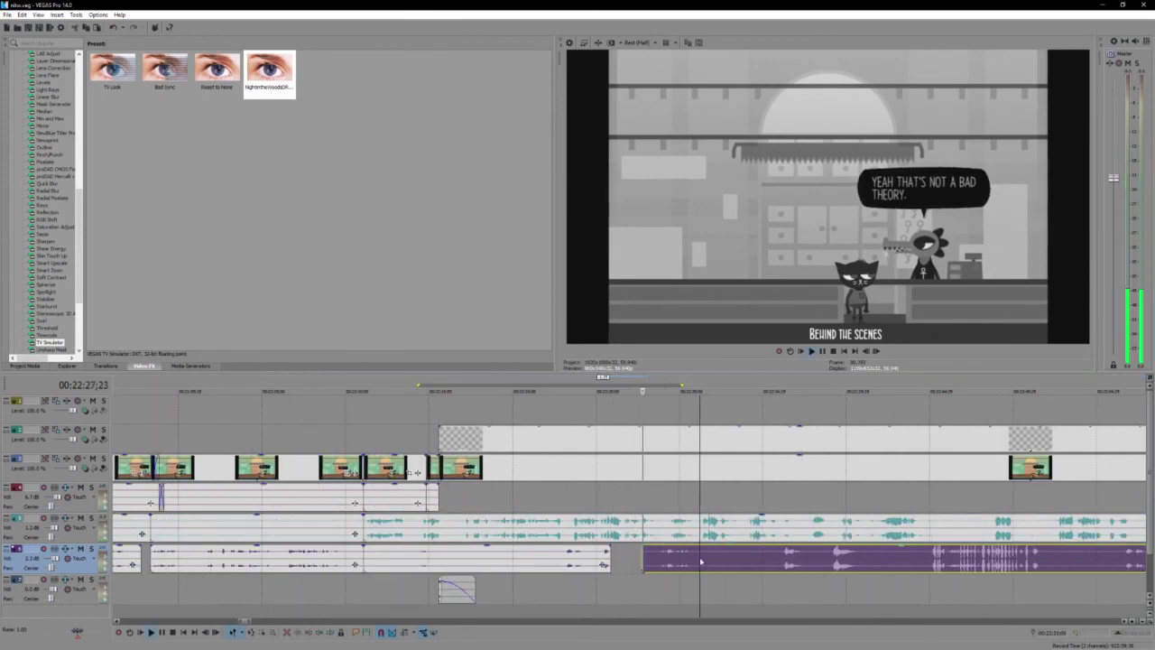
Step: Split the purple track's audio at about 00:22:32, move the short piece before it about half a second earlier, and check the timing
scroll(700, 561, "up", 2)
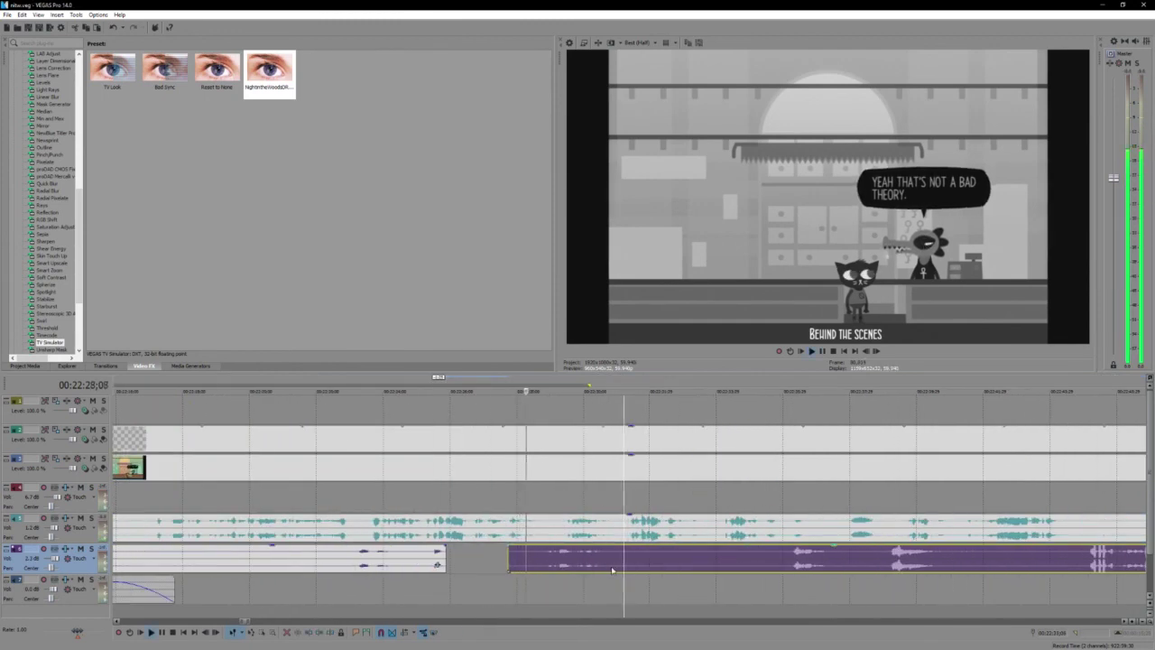
left_click(648, 565)
key("s")
left_click_drag(594, 565, 576, 569)
key("Return")
left_click(509, 567)
key("space")
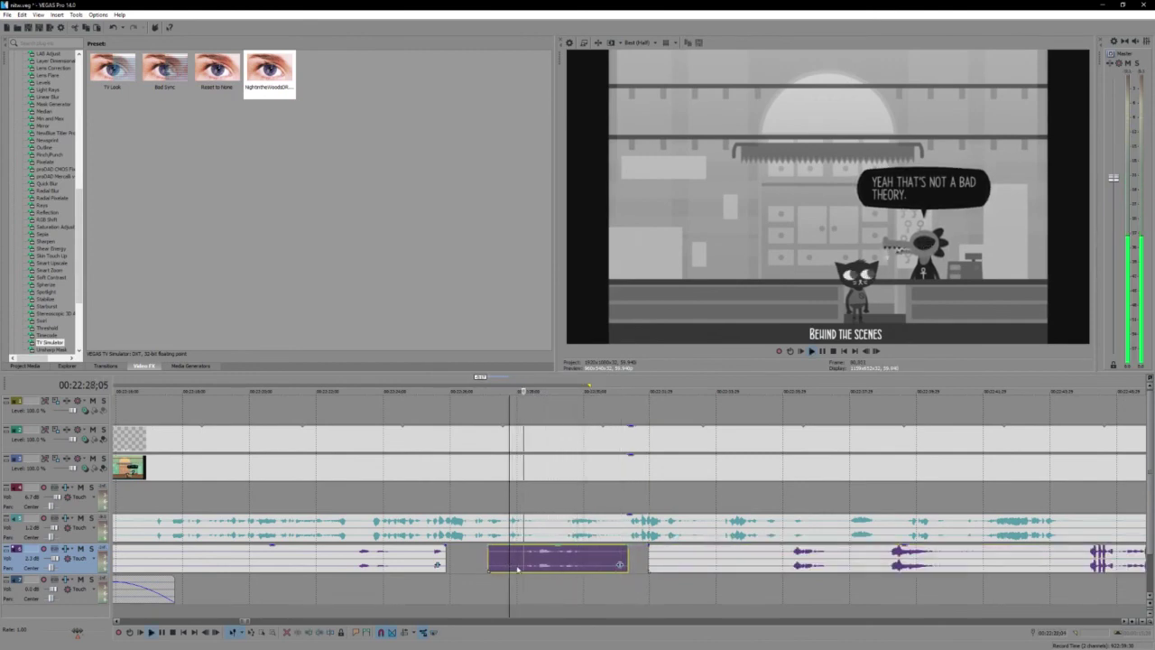
Step: Split the teal track's audio at about 00:22:29 and at 00:22:31;00, and move the middle piece slightly later, overlapping the next
left_click(549, 535)
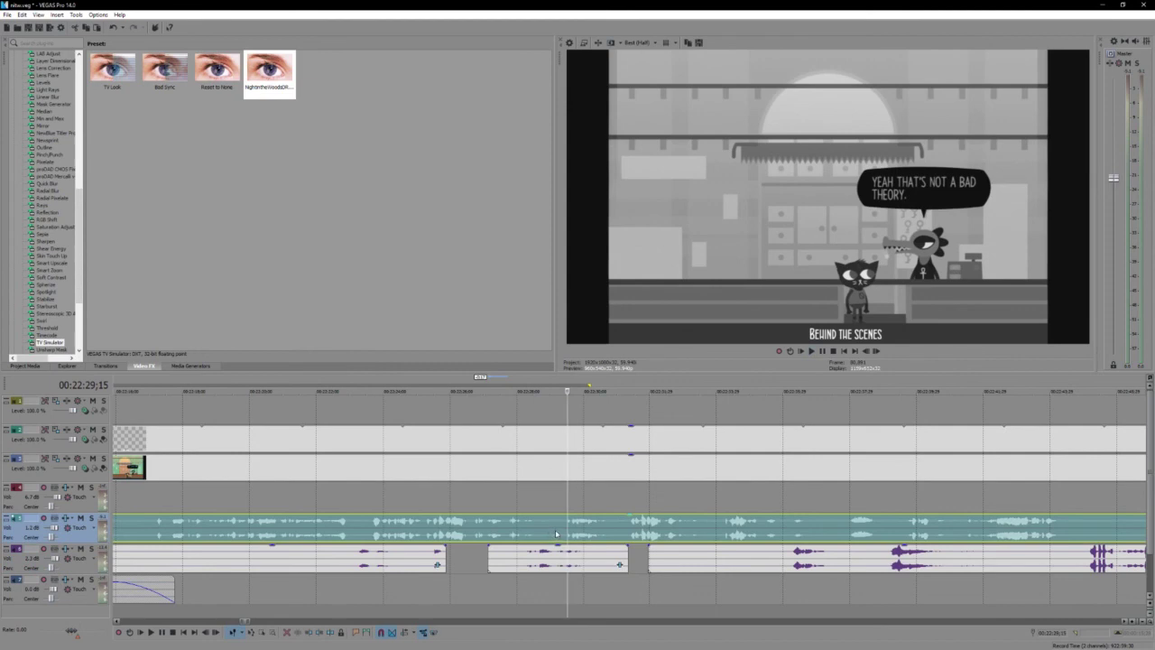
left_click(555, 533)
key("s")
left_click(618, 532)
key("s")
left_click_drag(607, 532, 617, 531)
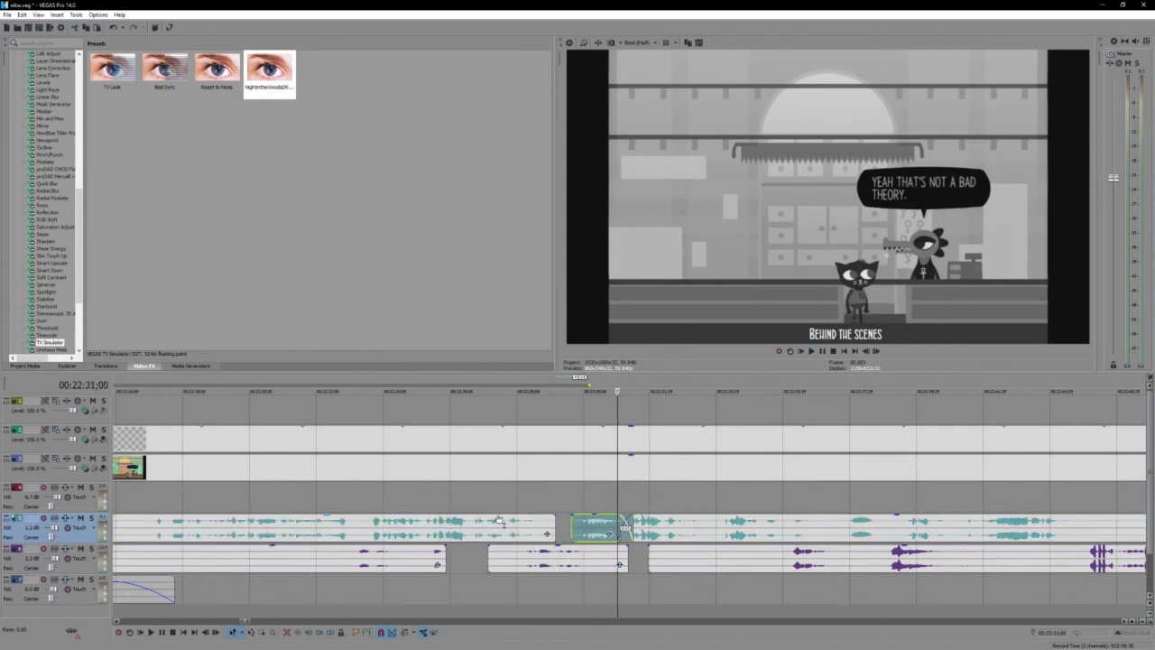
left_click(499, 519)
left_click(493, 526)
key("space")
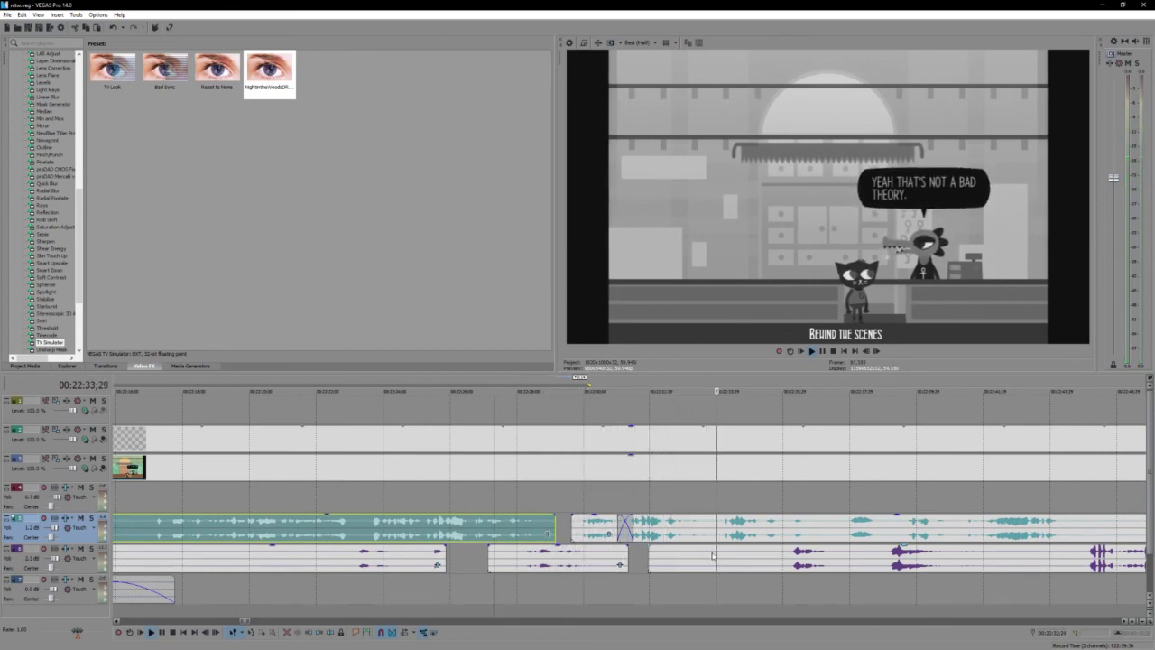
Step: Split the teal track's audio at about 00:22:36, trim roughly 1.5 seconds off the start of the following piece, and play back the gap
scroll(764, 564, "down", 2)
left_click(674, 565)
scroll(674, 566, "up", 2)
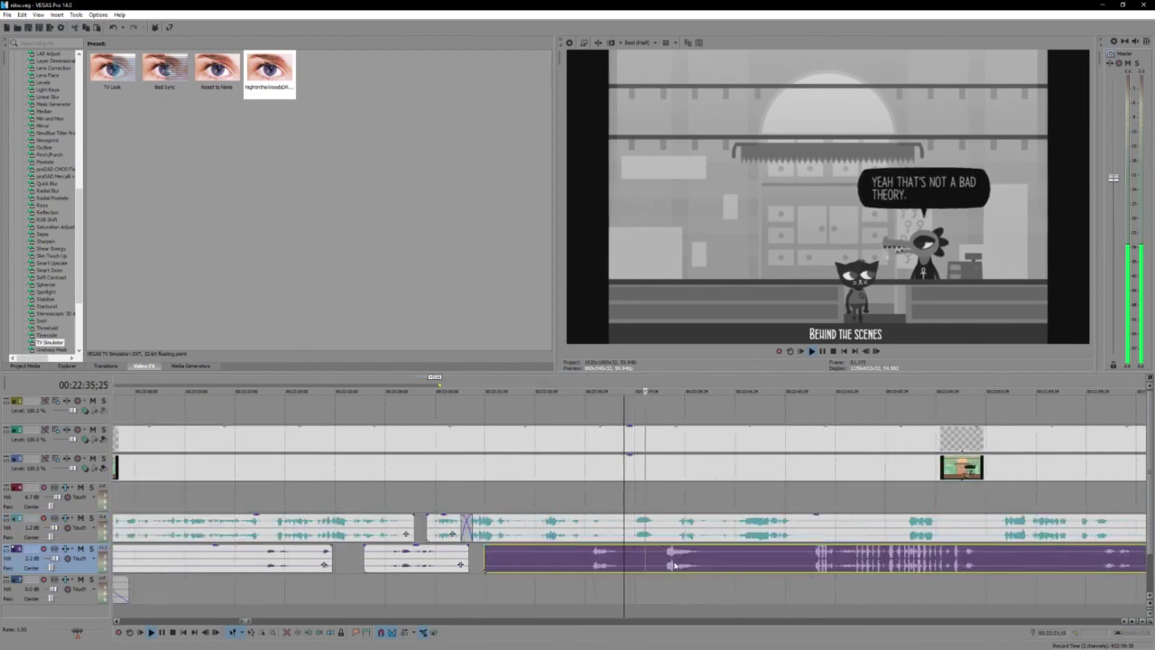
left_click(578, 526)
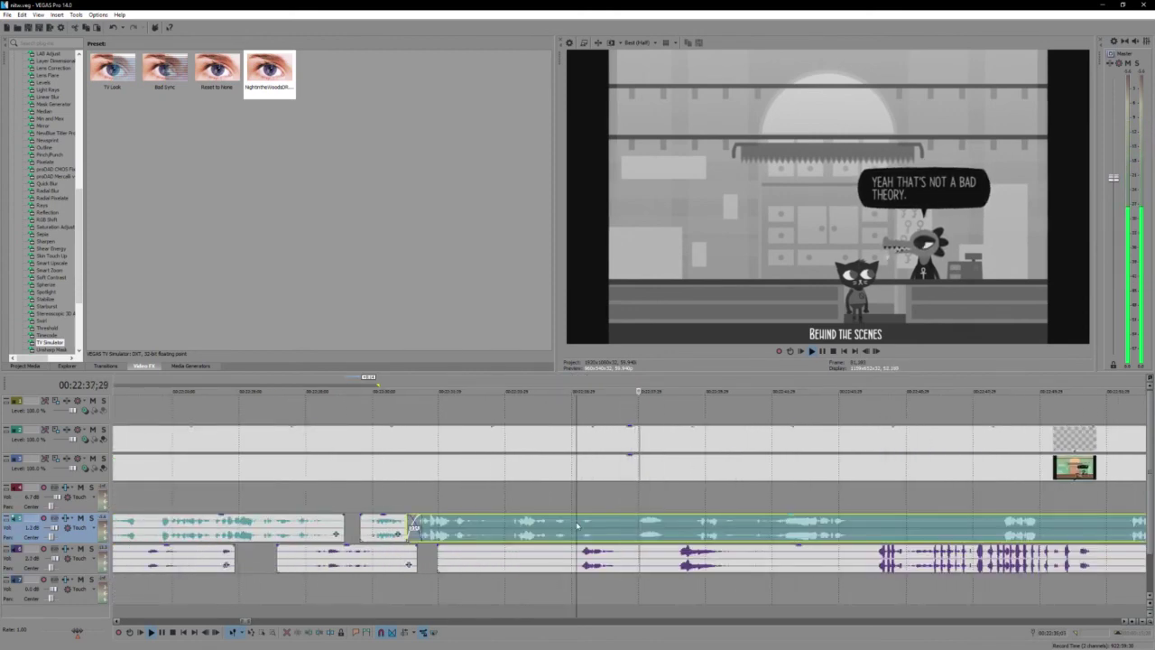
key("s")
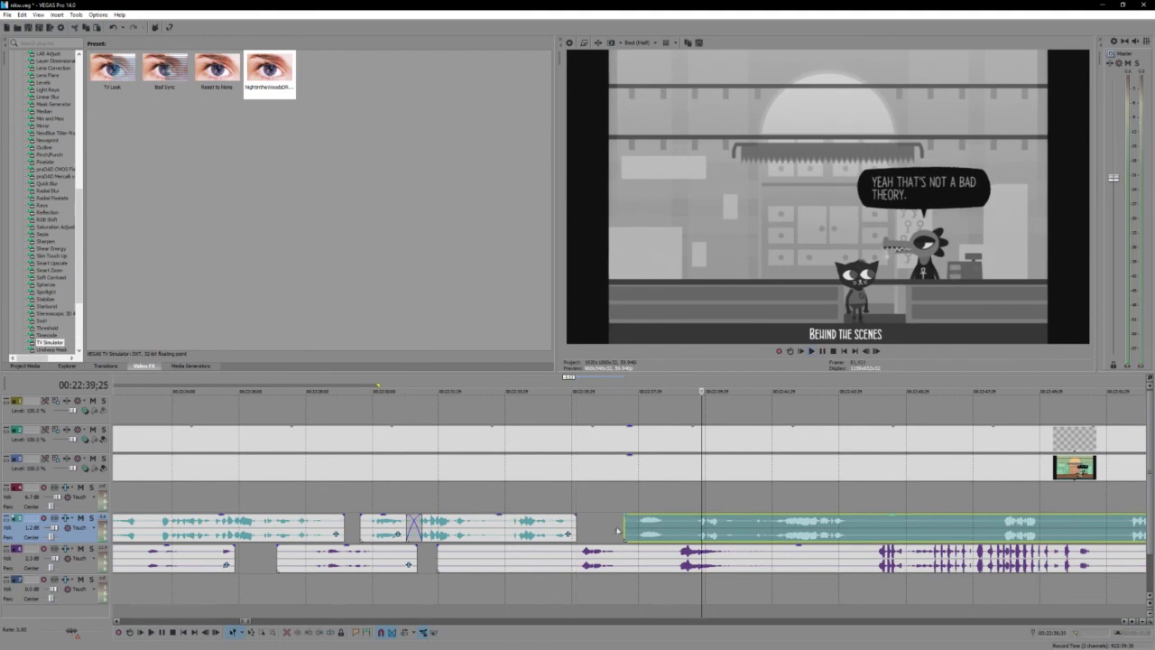
left_click(521, 562)
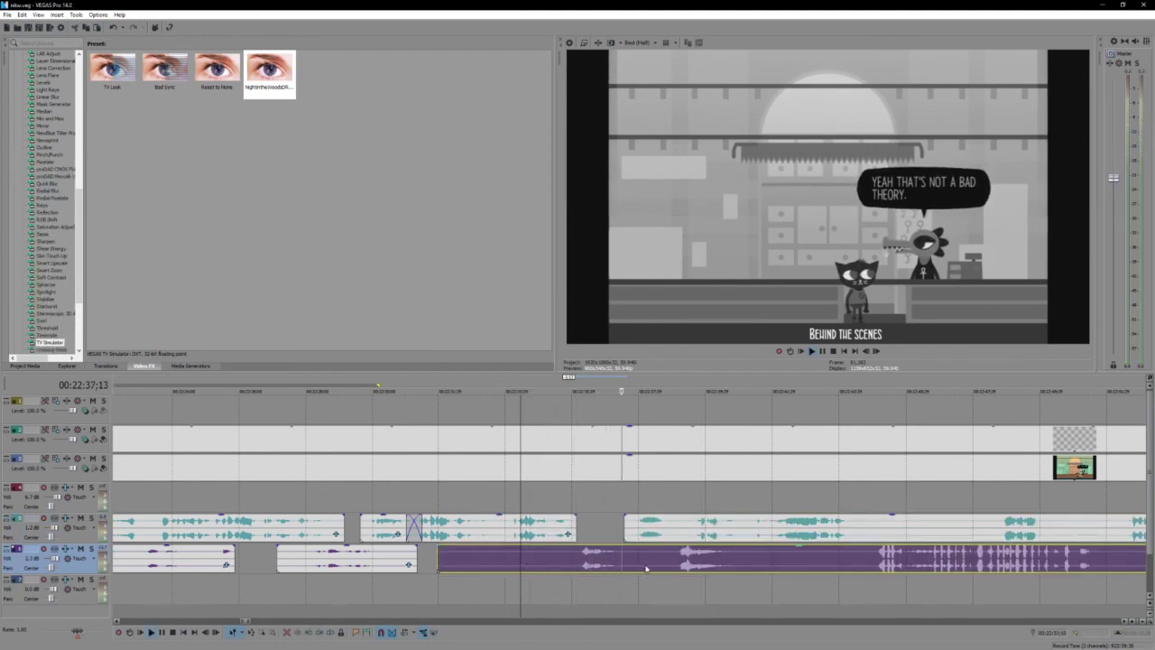
Step: Split the teal track's audio at 00:22:39;09 and 00:22:44;23, and shift the piece between them later so it overlaps the next clip
left_click(684, 529)
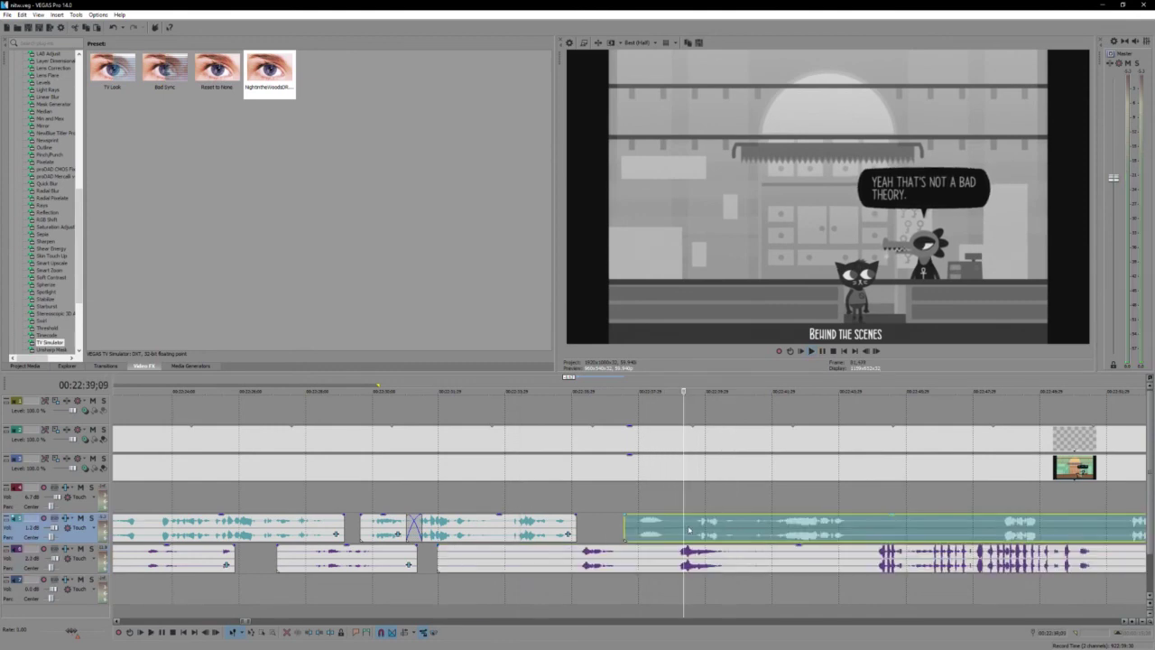
key("s")
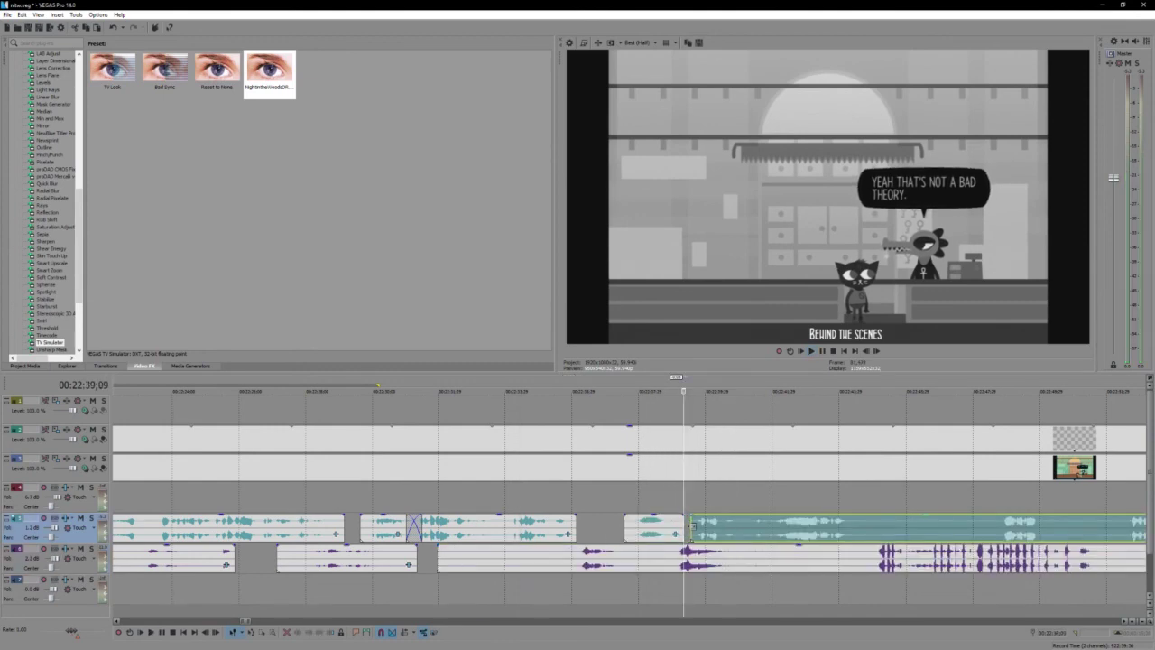
left_click(866, 532)
key("s")
left_click_drag(748, 526, 763, 528)
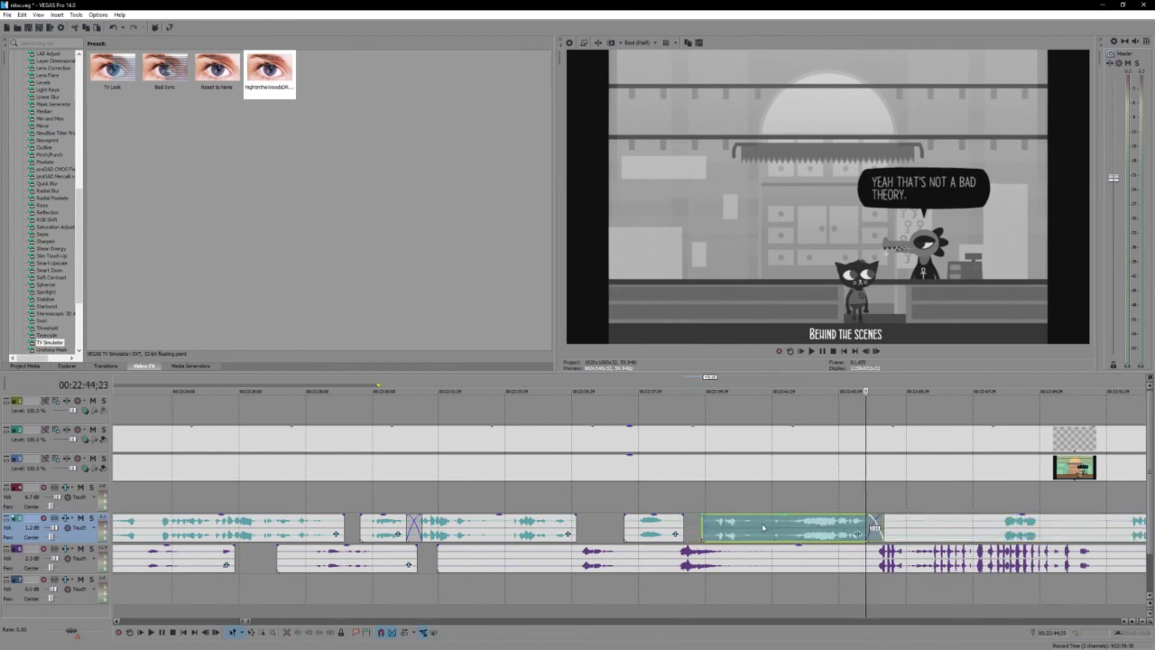
Step: Play back the commentary from the short teal clip before 00:22:39;09 to check the new timing
left_click(648, 524)
key("space")
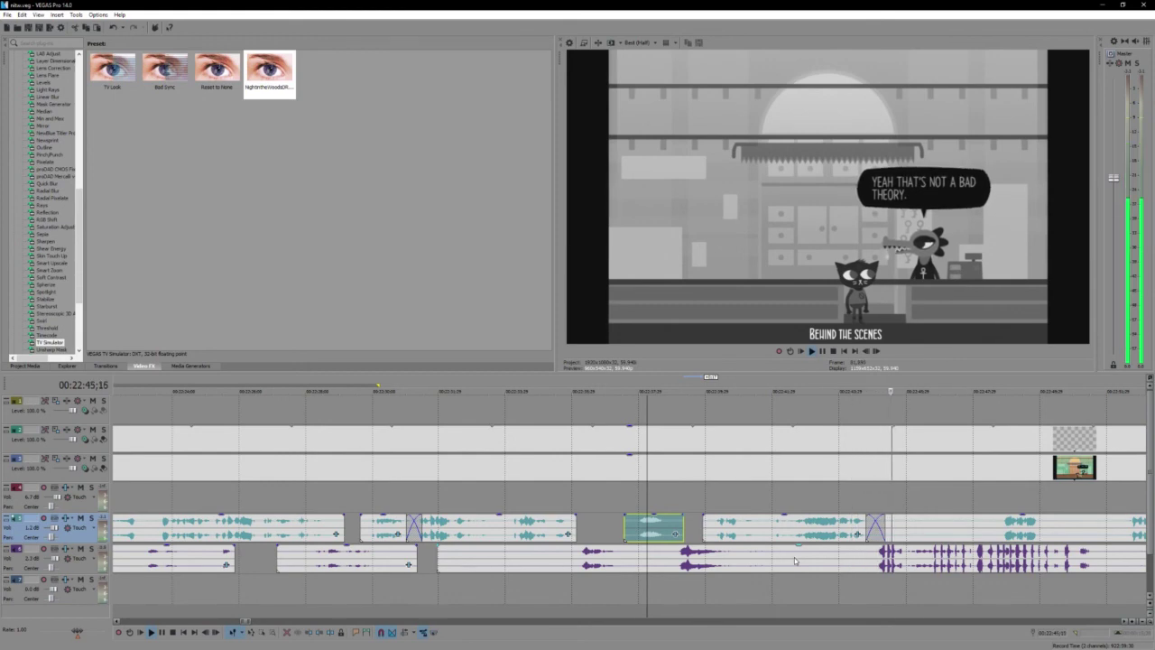
scroll(793, 561, "down", 3)
left_click(717, 509)
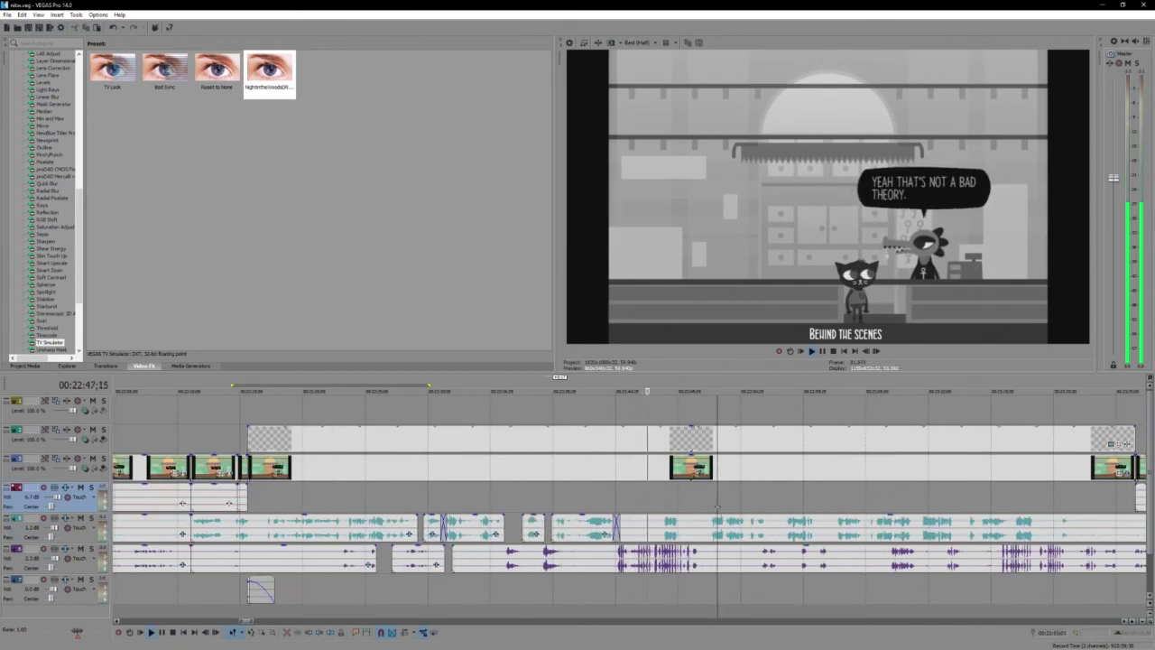
Step: Split the purple audio event near 00:22:56 and 00:22:58, and shift the middle piece slightly later so it crossfades into the following audio
scroll(718, 509, "up", 1)
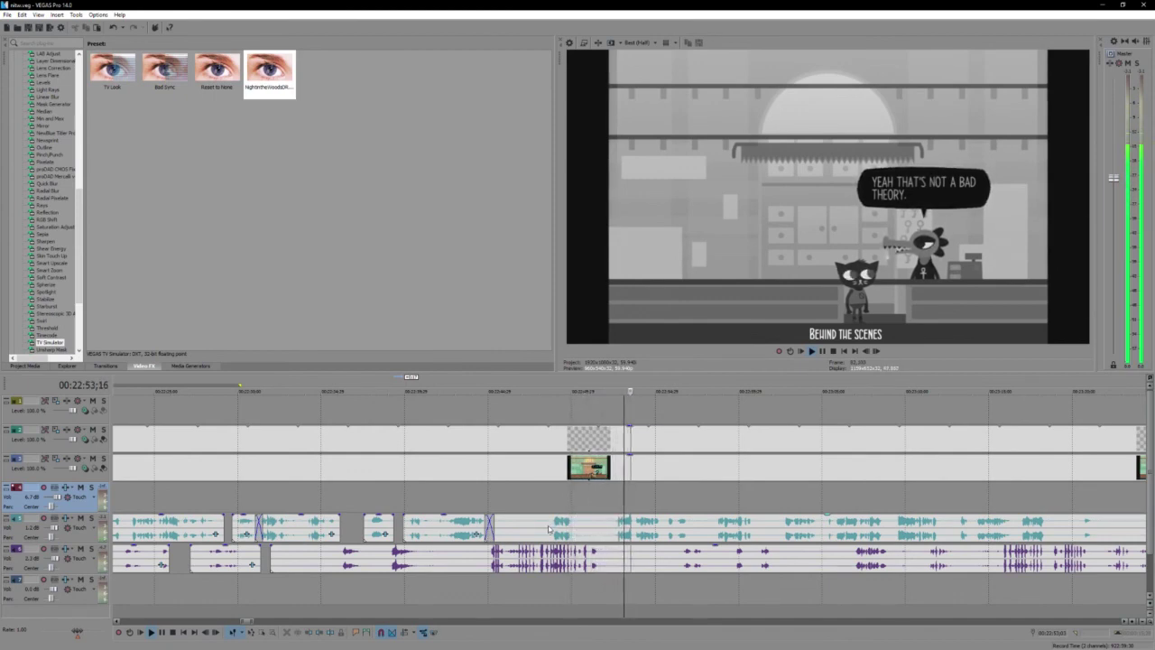
left_click(725, 536)
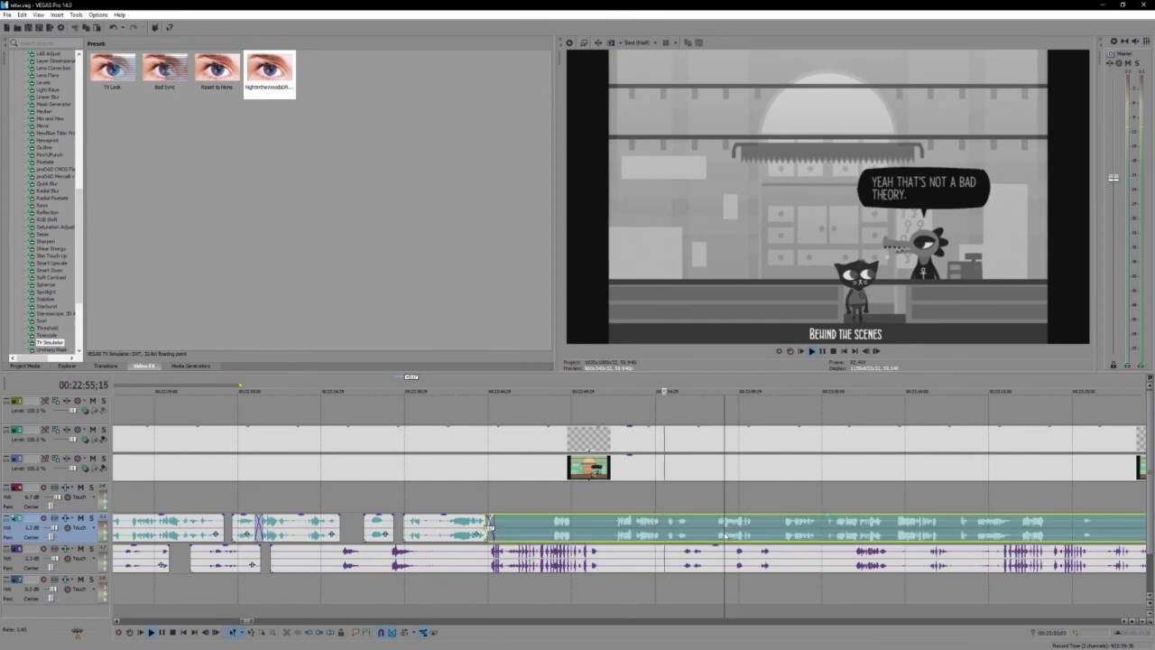
scroll(725, 536, "up", 1)
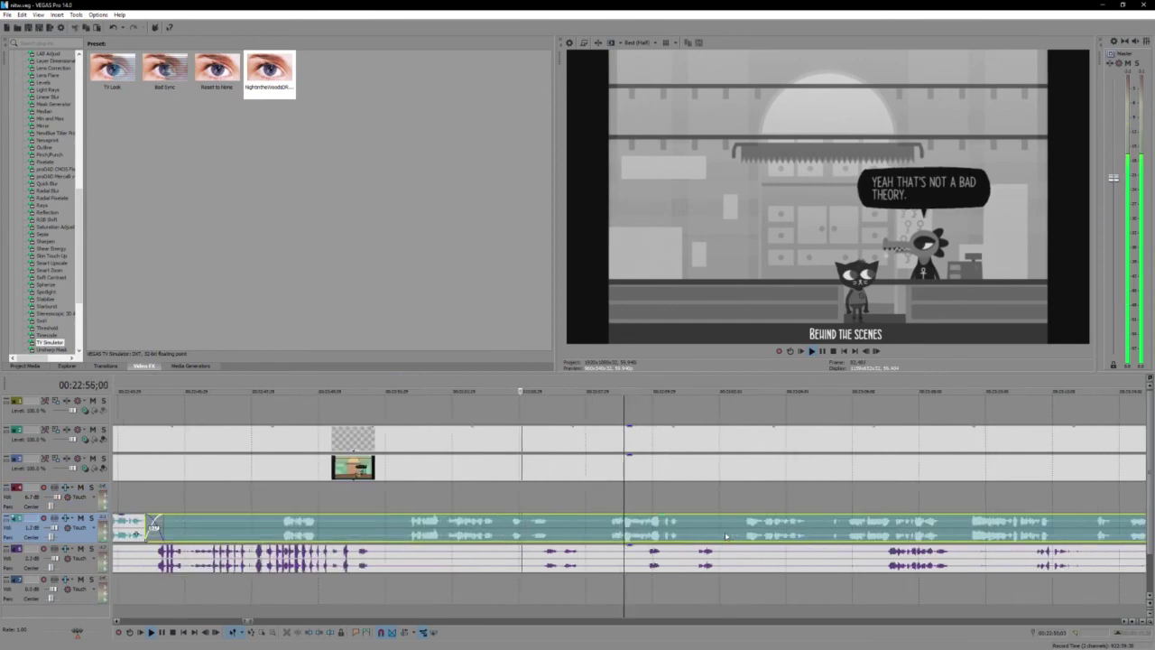
left_click(527, 562)
key("s")
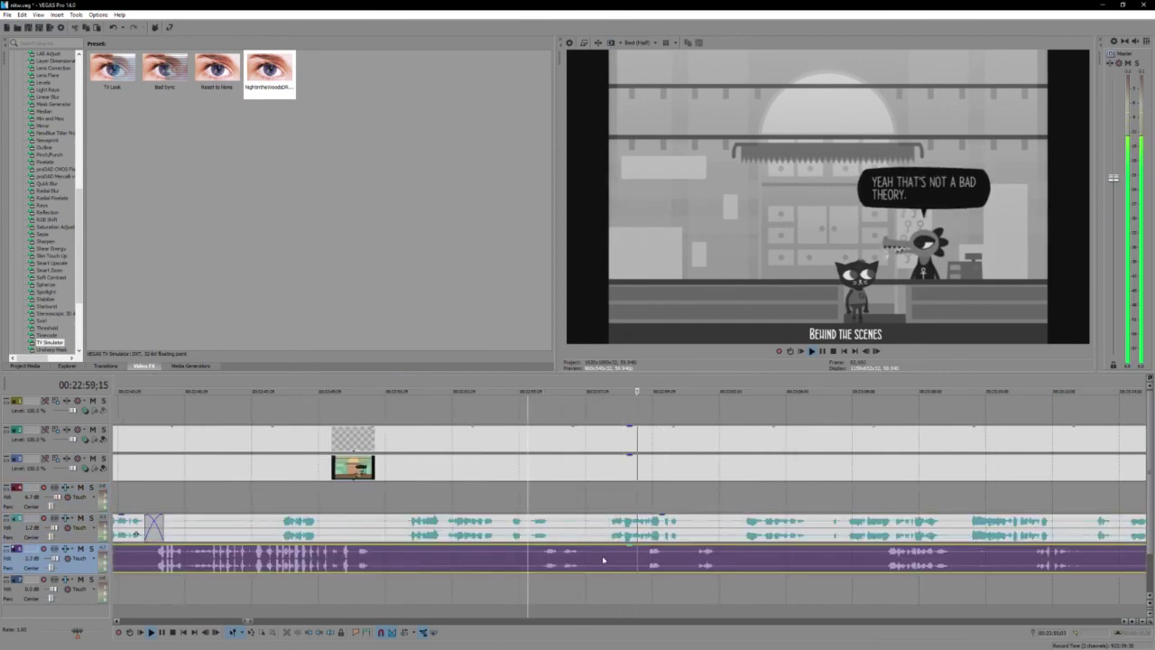
left_click(603, 559)
key("s")
left_click_drag(570, 567, 585, 566)
left_click(539, 566)
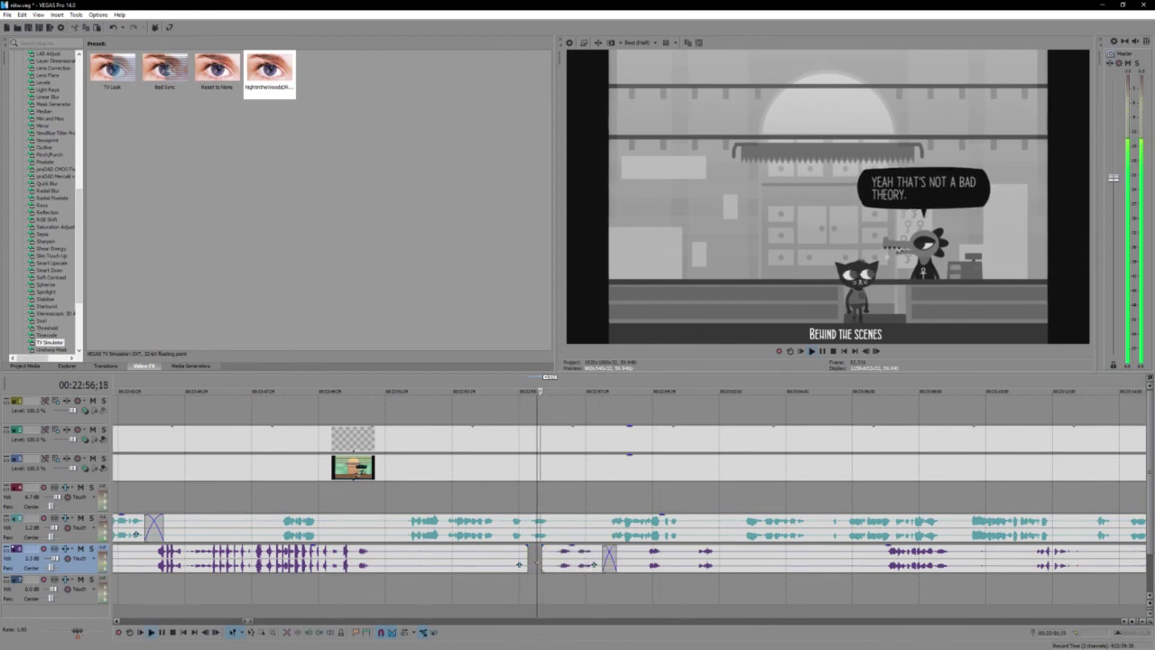
Step: Split the purple audio near 00:22:59 and 00:23:02, and move the piece between the cuts about one second later, overlapping the following audio
left_click(643, 561)
key("s")
left_click(747, 562)
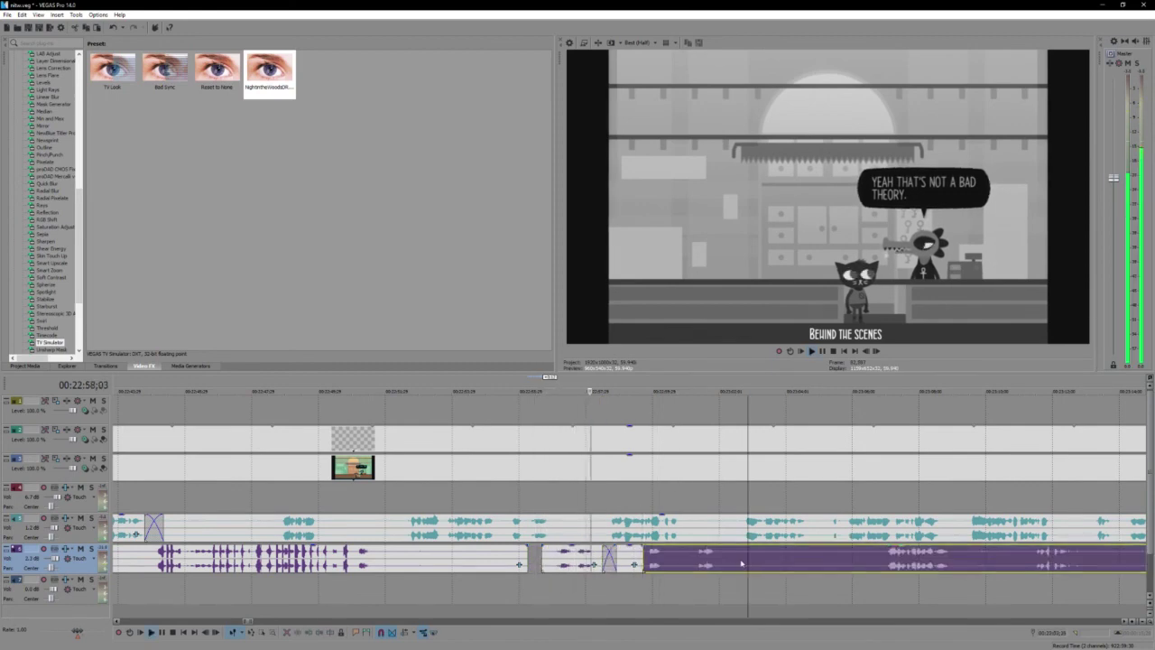
key("s")
left_click_drag(712, 564, 739, 564)
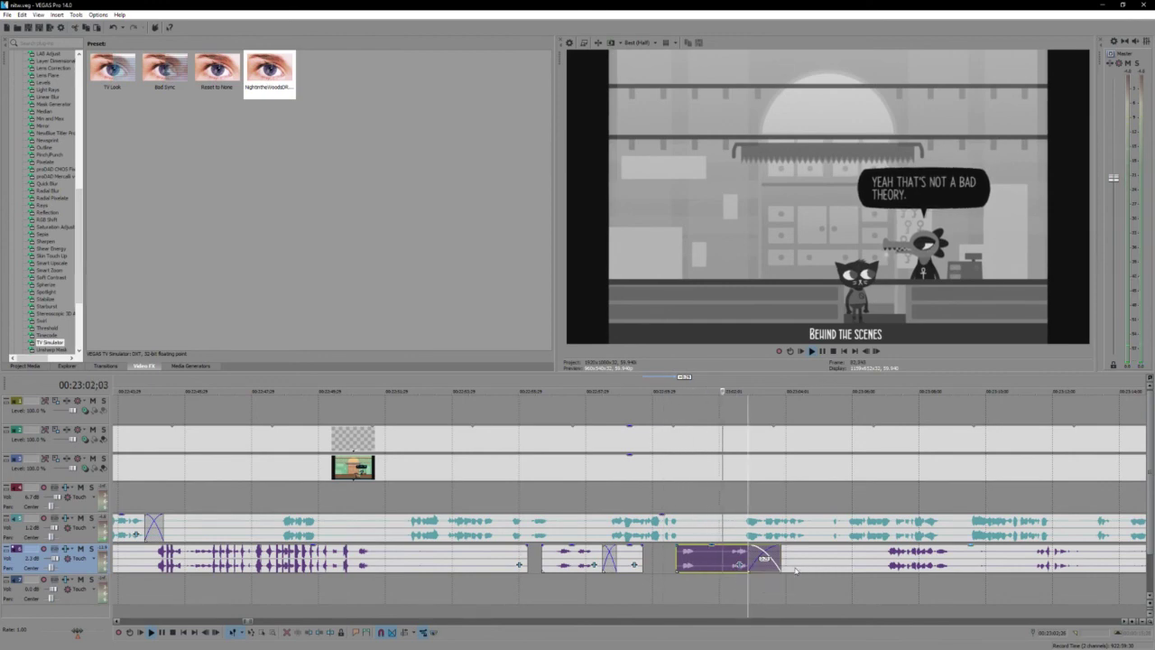
scroll(686, 564, "down", 2)
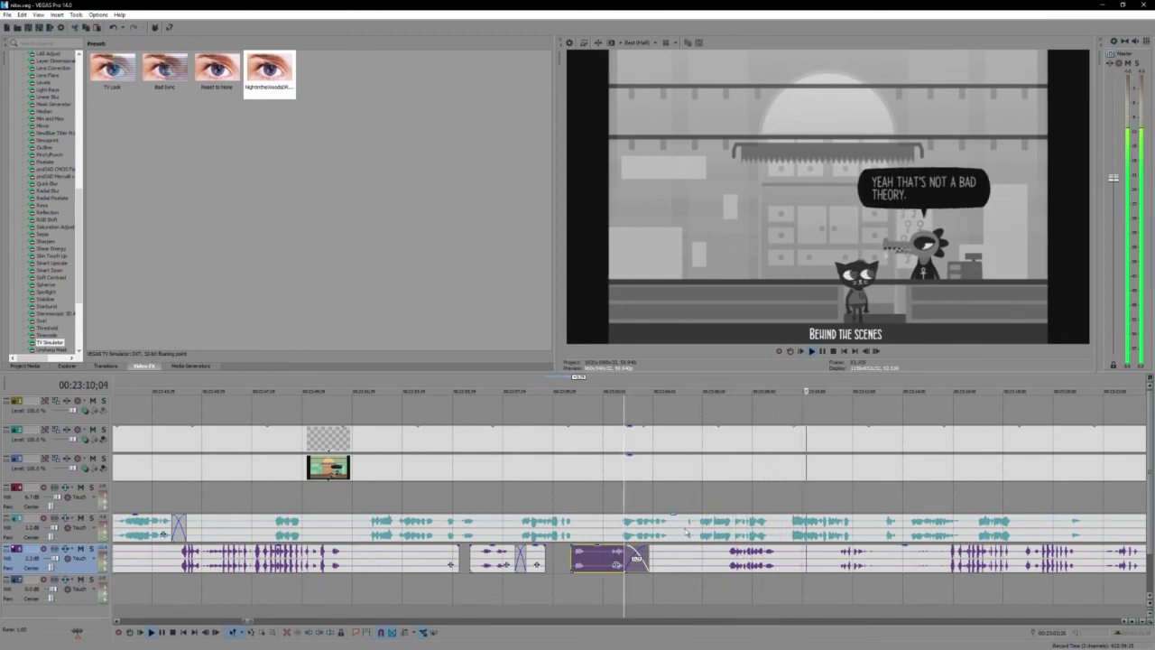
Step: Split the teal audio event at 00:23:07;06 and trim the start of the remainder to about 00:23:09, leaving a gap
left_click(713, 537)
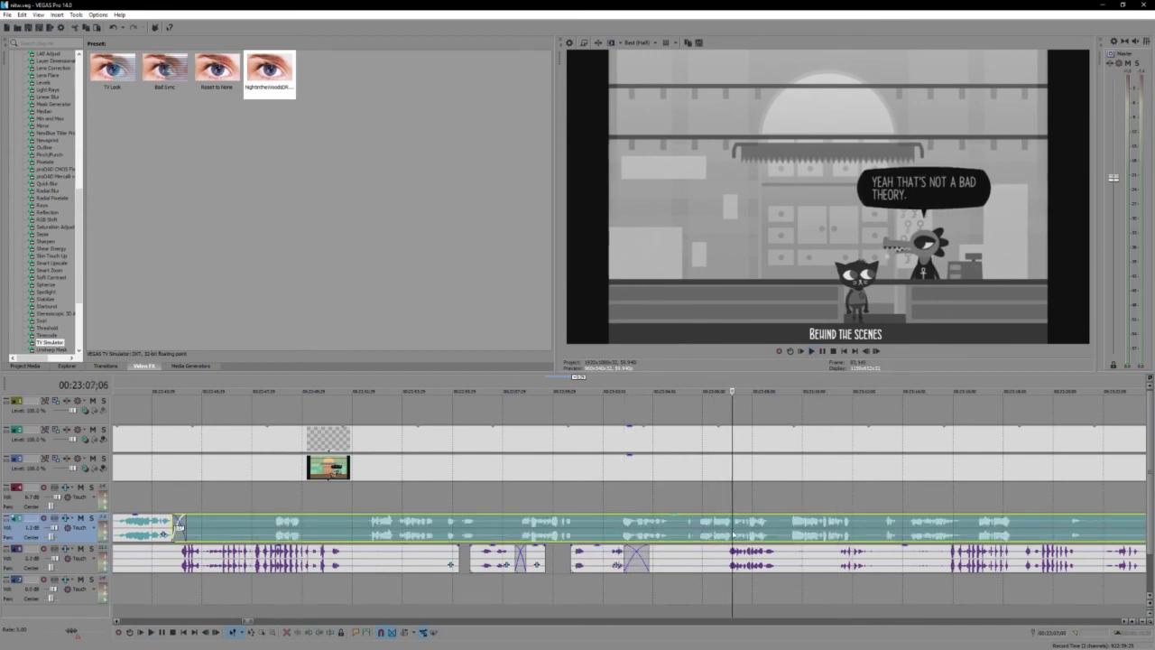
key("s")
left_click_drag(738, 532, 783, 533)
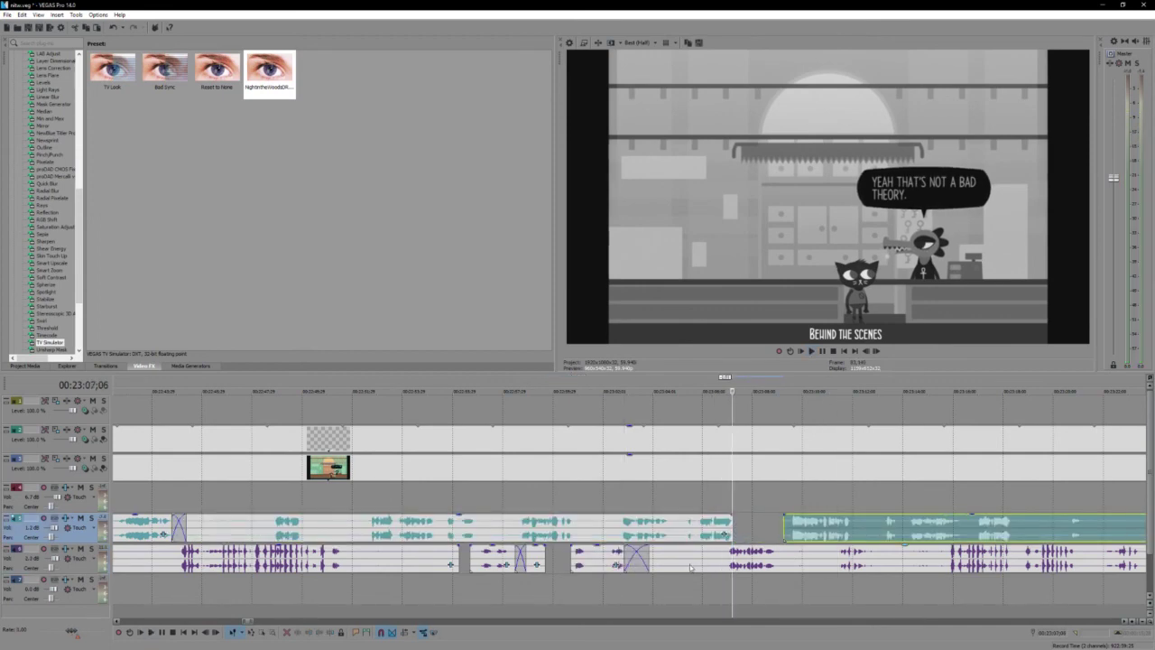
Step: Split the short purple audio piece at 00:23:02;01 and move its second part slightly earlier to overlap the first
left_click(690, 557)
left_click(603, 559)
key("s")
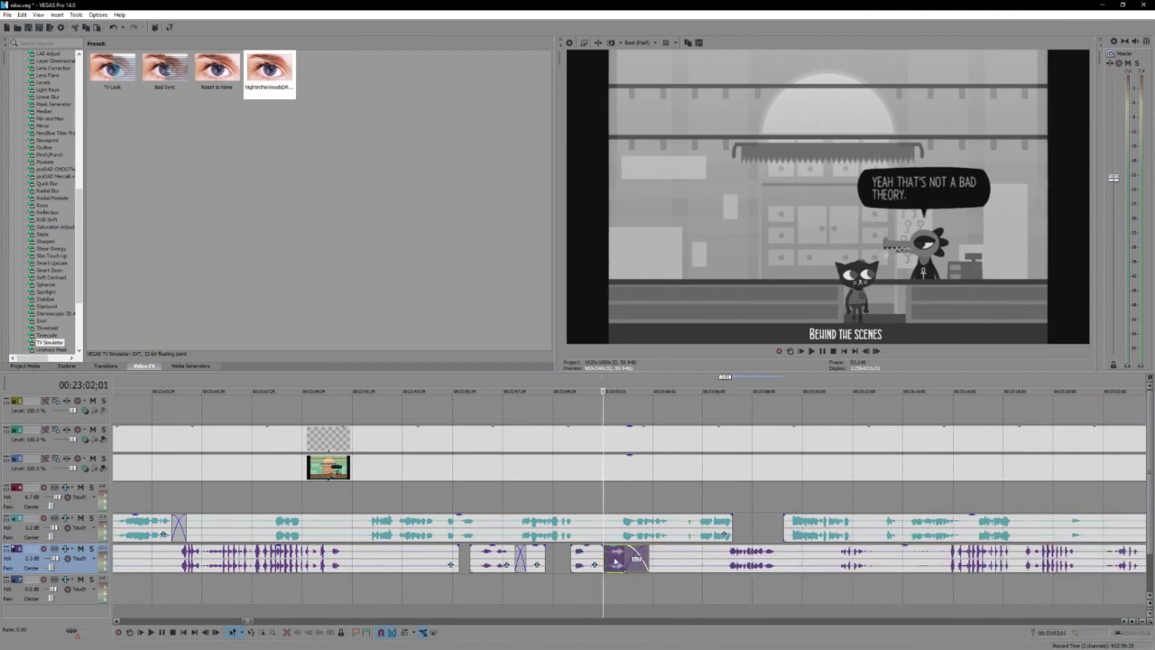
left_click_drag(613, 561, 598, 561)
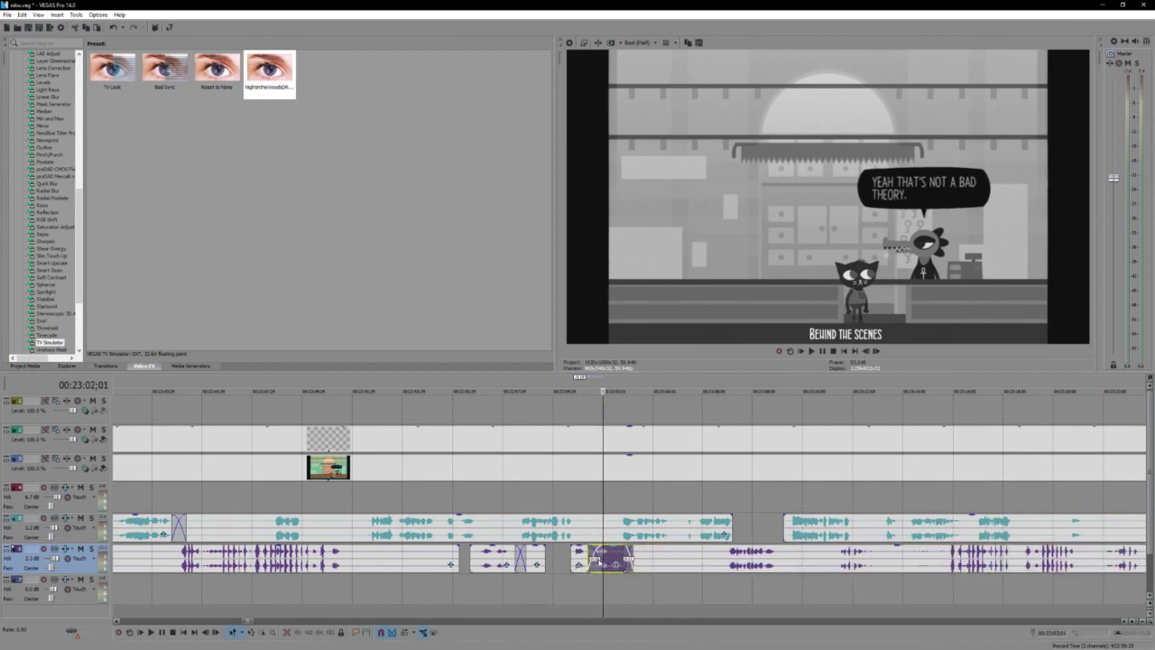
Step: Play back the edited audio from the purple clip cuts through the end of the black-and-white section to check the dialogue timing
left_click(543, 560)
key("space")
scroll(620, 564, "up", 1)
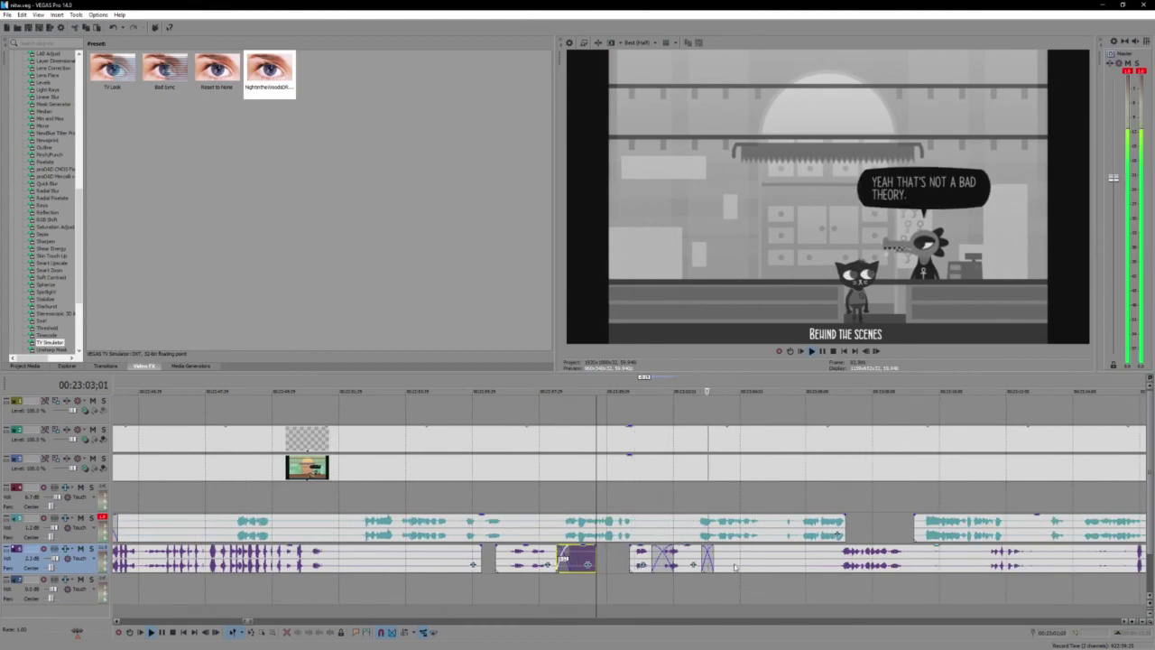
scroll(734, 566, "down", 2)
left_click(742, 566)
scroll(741, 566, "down", 2)
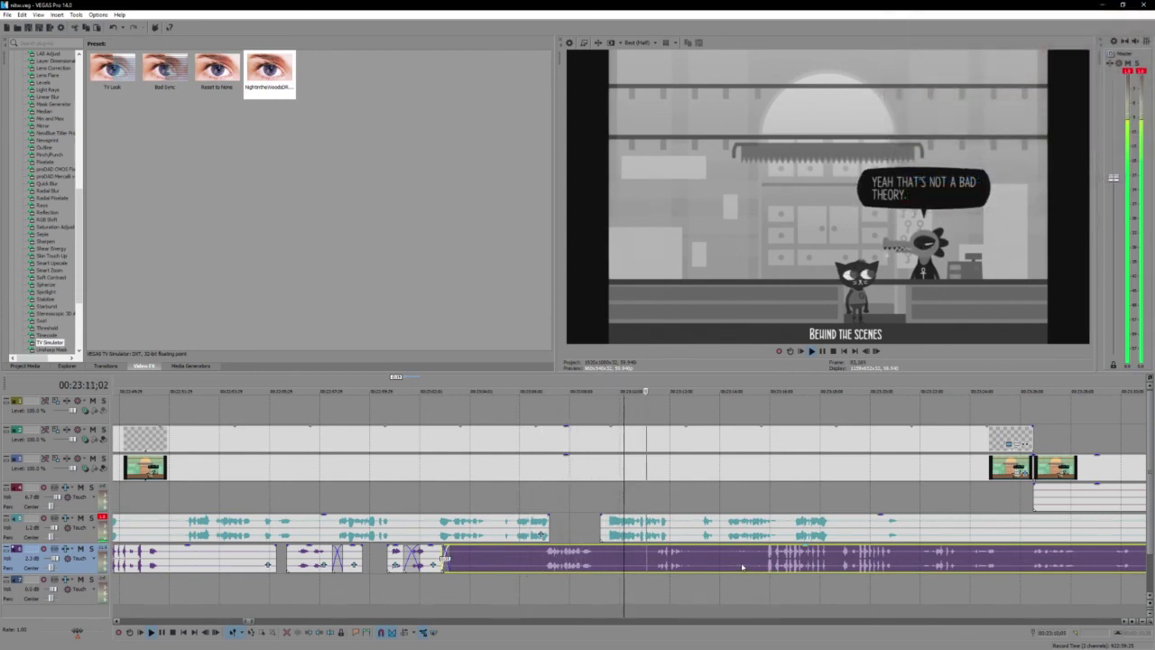
key("space")
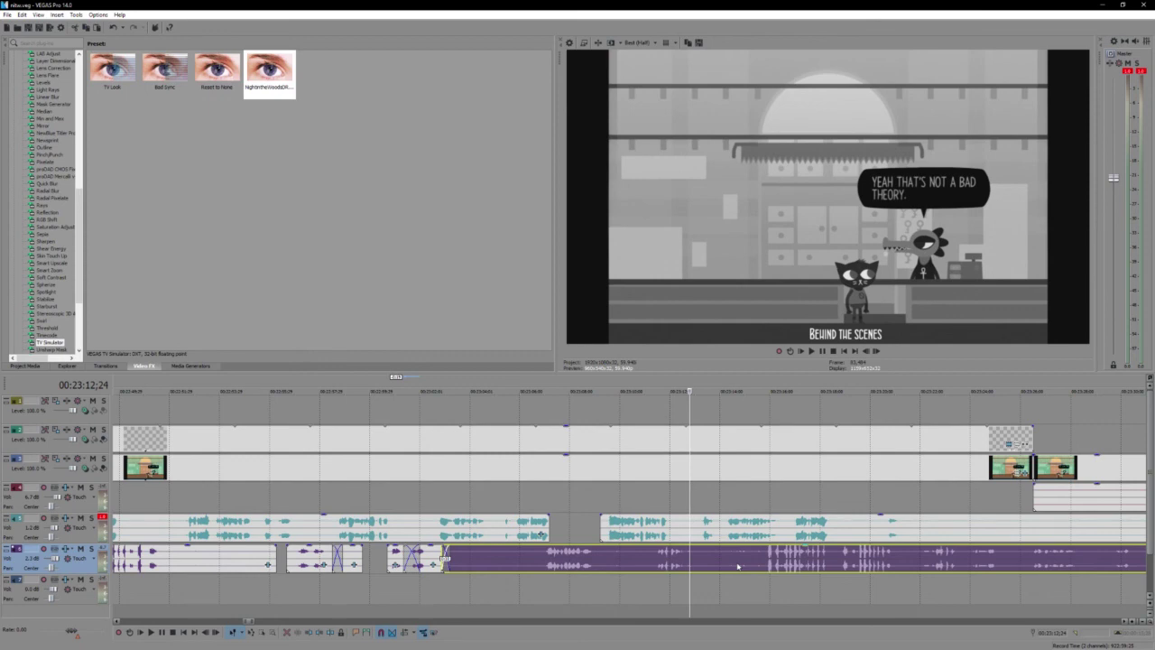
key("Return")
key("Return")
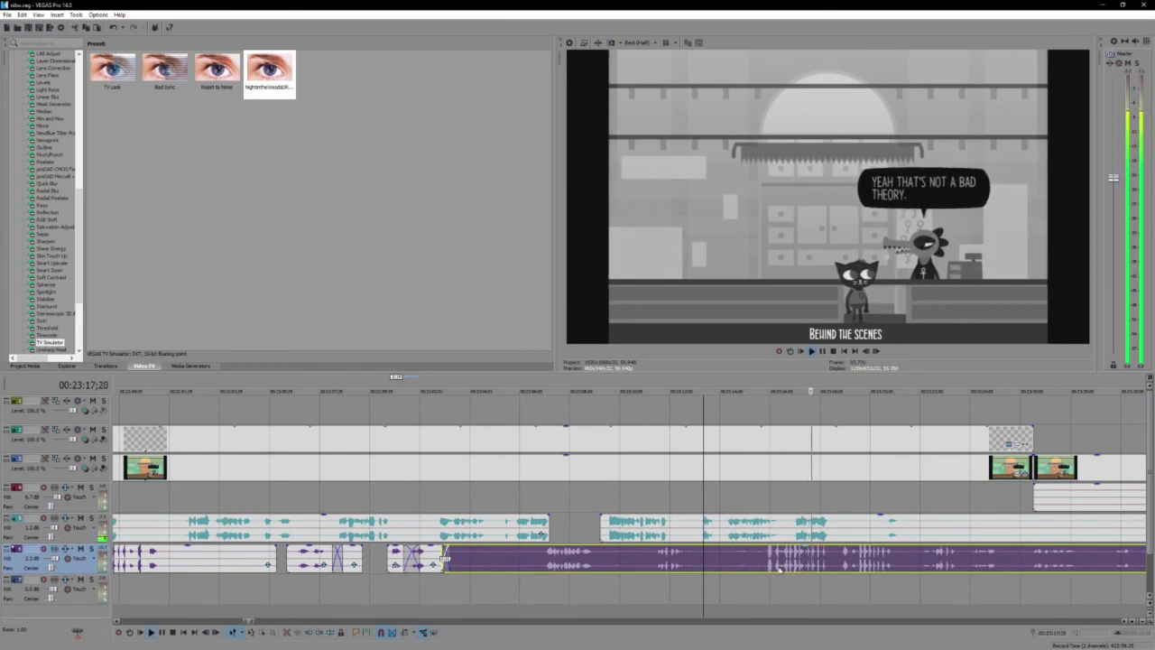
scroll(765, 567, "down", 2)
scroll(684, 565, "up", 2)
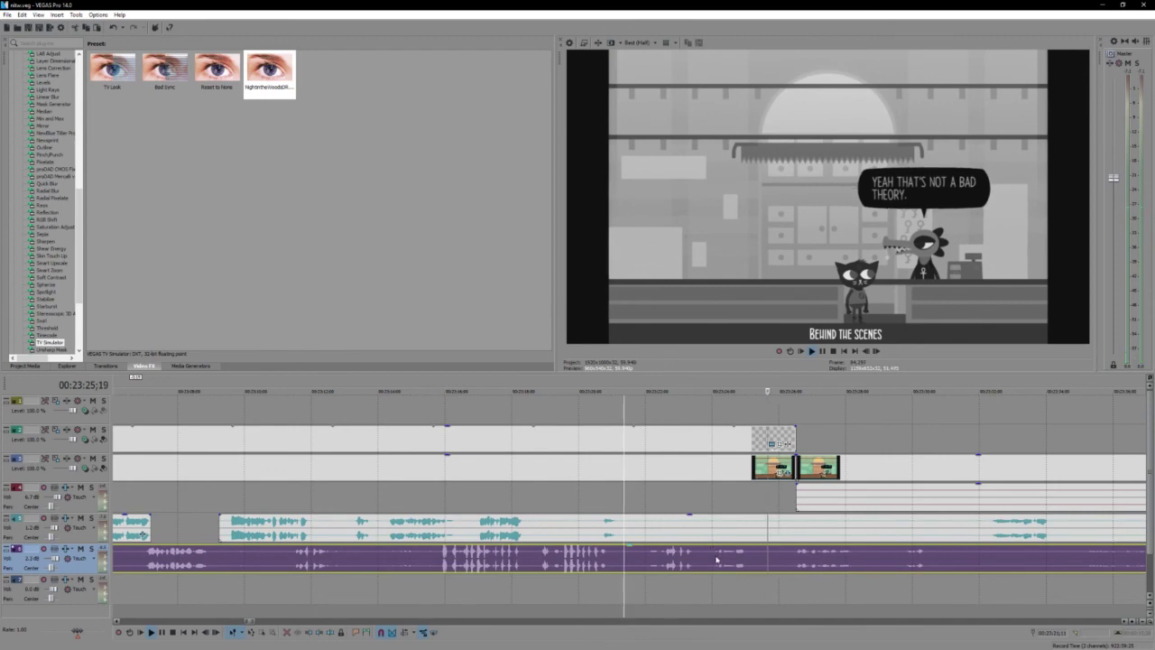
key("Return")
Step: Split the purple audio event at 00:23:25;04 and trim the remainder's start to the video cut where the title event ends
left_click(744, 557)
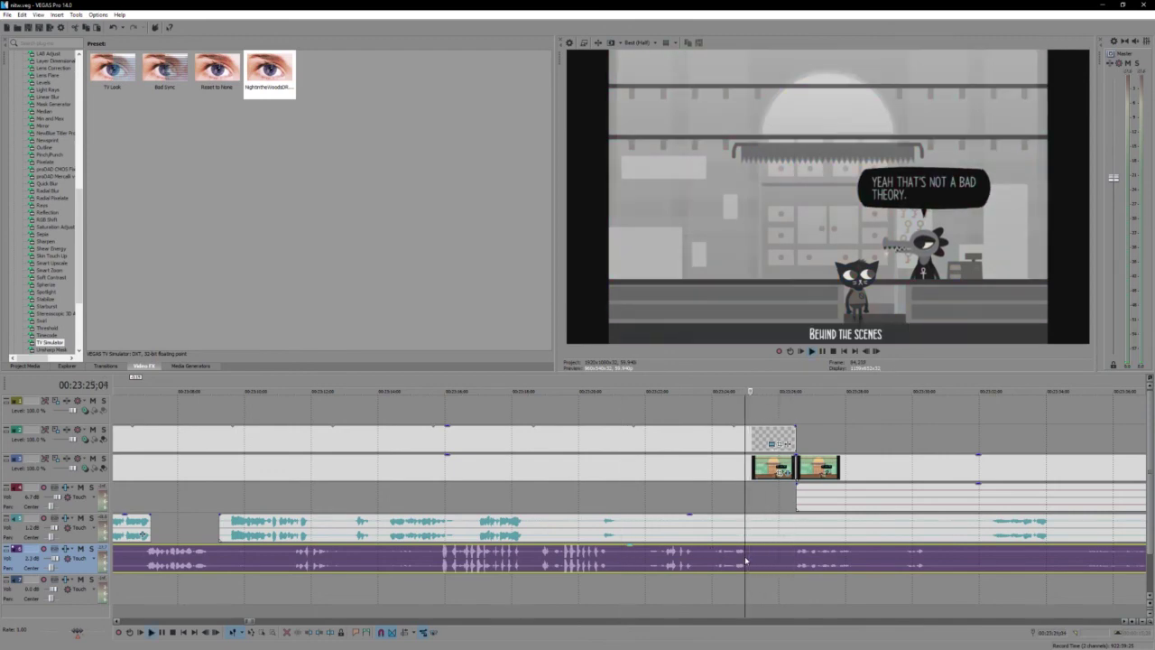
key("s")
left_click_drag(751, 560, 794, 564)
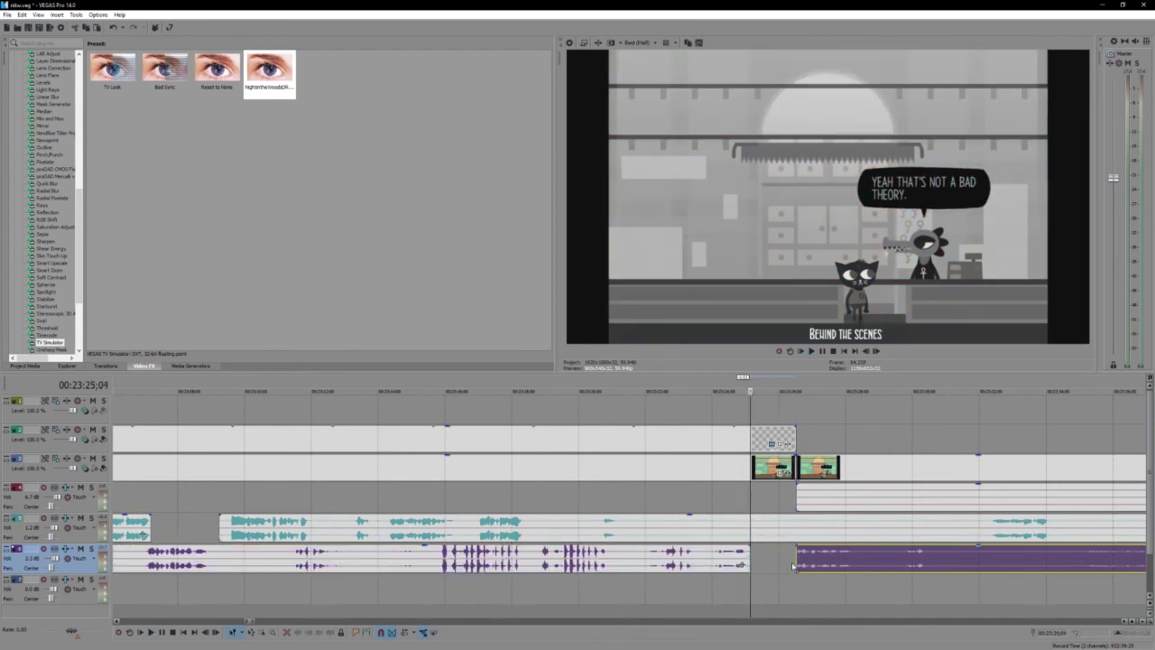
Step: Copy the short fading audio clip from the lowest track and paste it at the video cut ending the title section
scroll(790, 565, "down", 5)
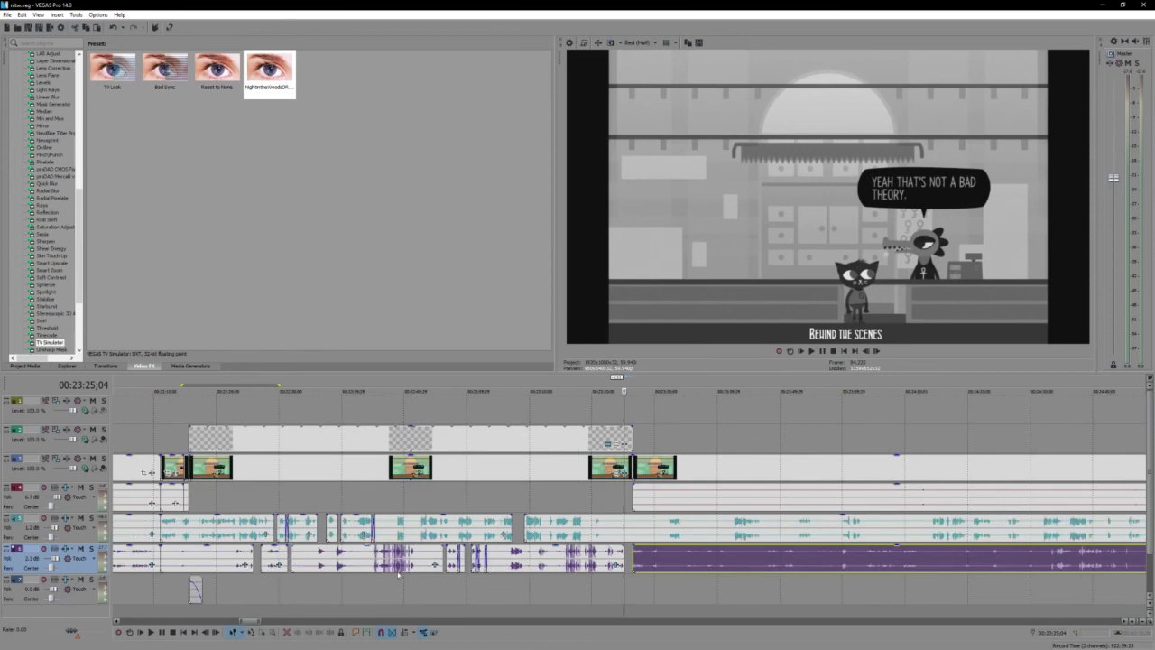
left_click(198, 589)
scroll(626, 590, "up", 5)
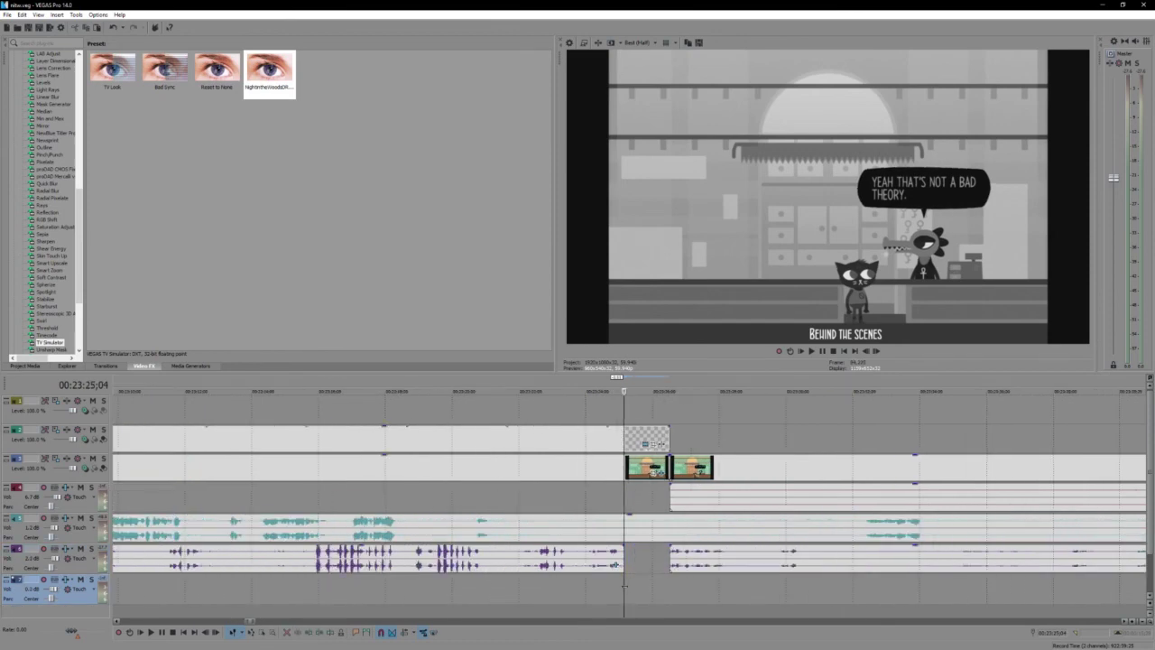
left_click(662, 599)
key("ctrl+v")
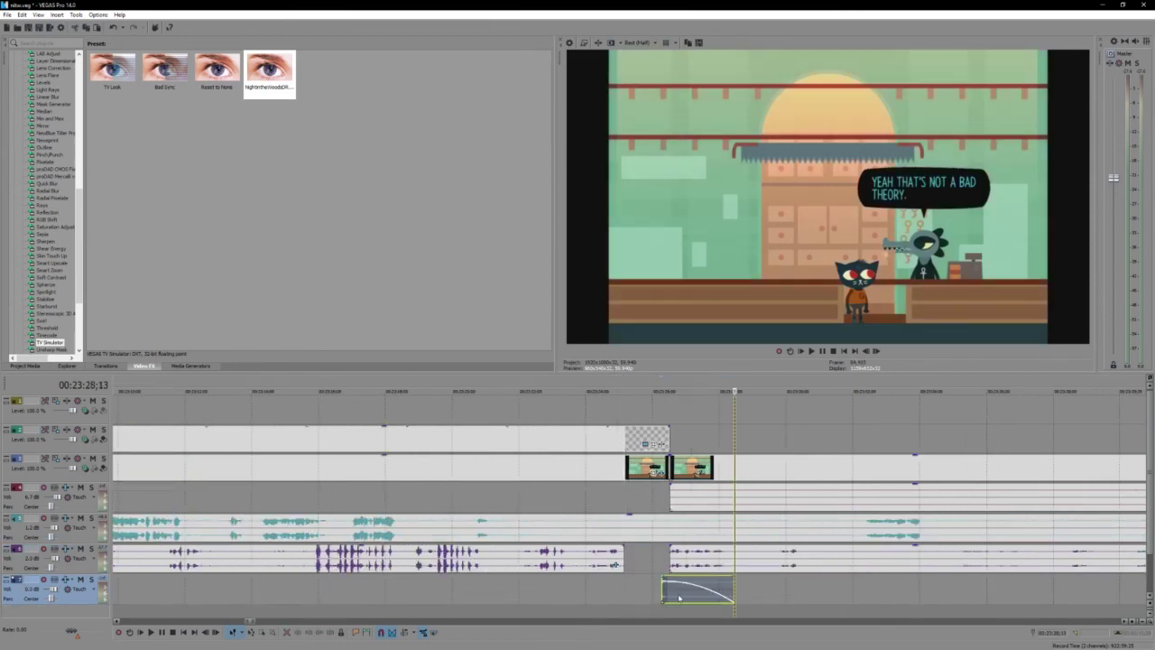
left_click_drag(679, 593, 682, 597)
left_click(643, 501)
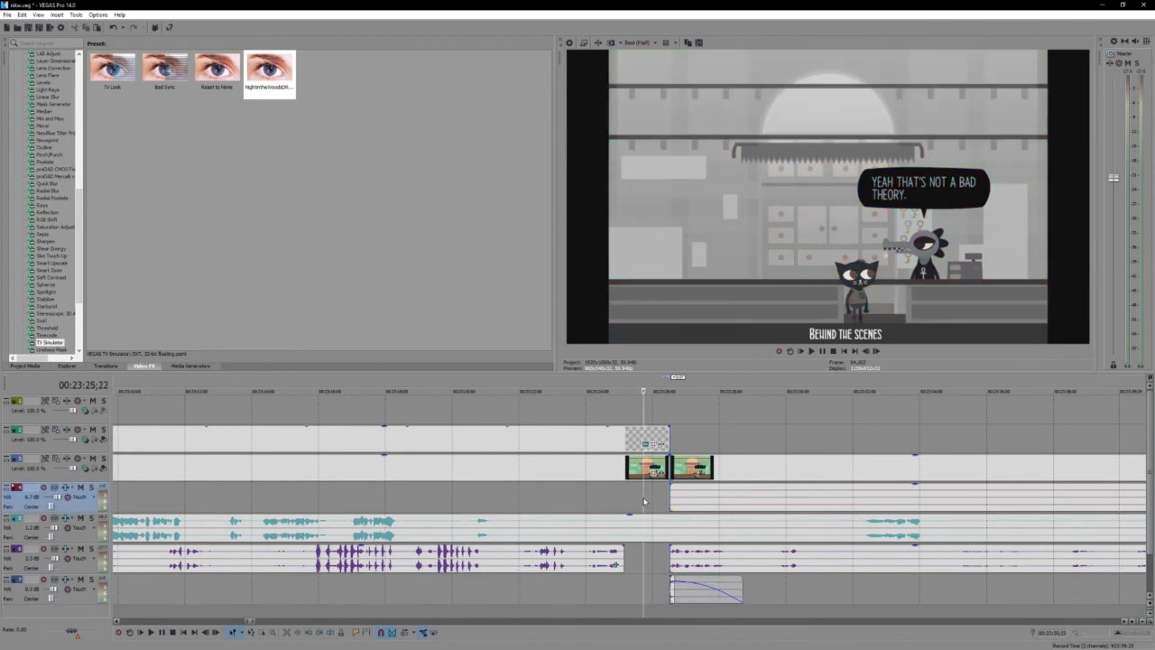
Step: Move the pasted audio clip slightly earlier and align the title's end, the video cut and the red audio track's start to it
left_click_drag(686, 600, 677, 599)
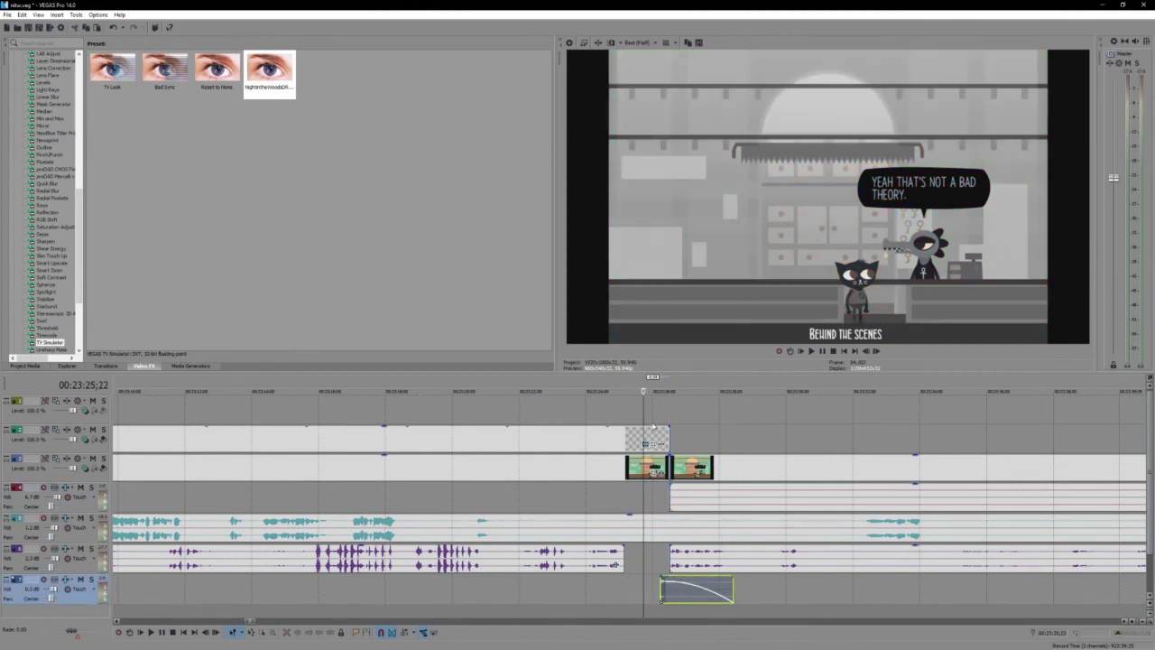
left_click_drag(665, 435, 659, 467)
left_click(672, 473)
left_click(682, 497, "ctrl")
Step: Play back the switch from black-and-white to colour several times from shortly before the cut to check its timing with the pasted sound
left_click(627, 496)
key("space")
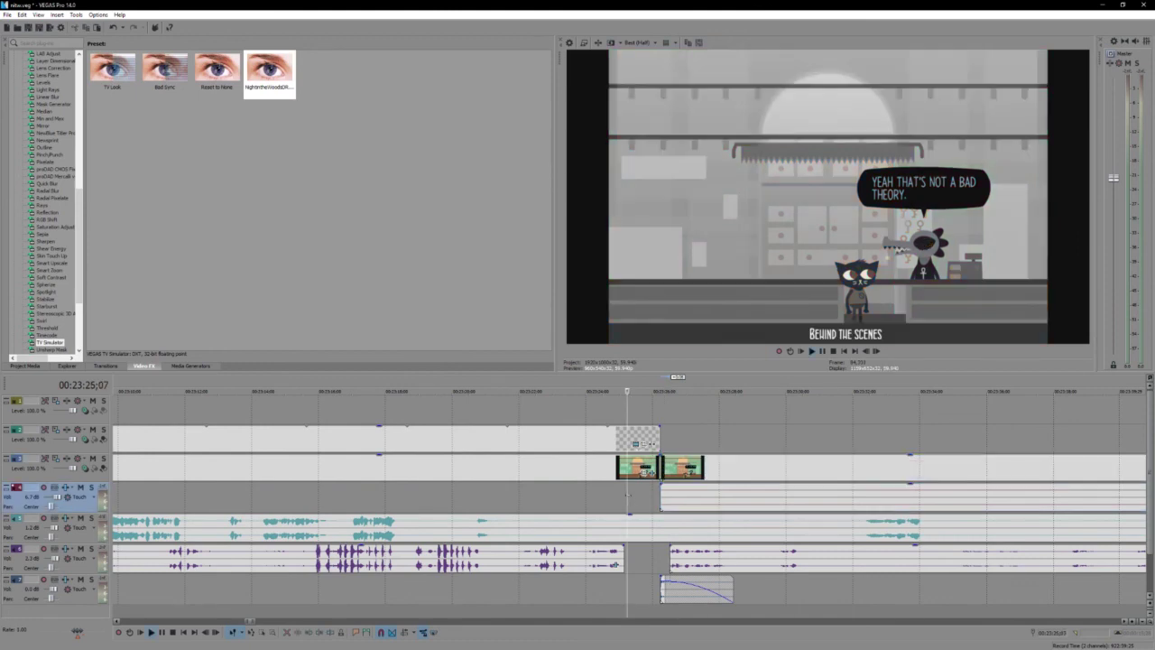
key("space")
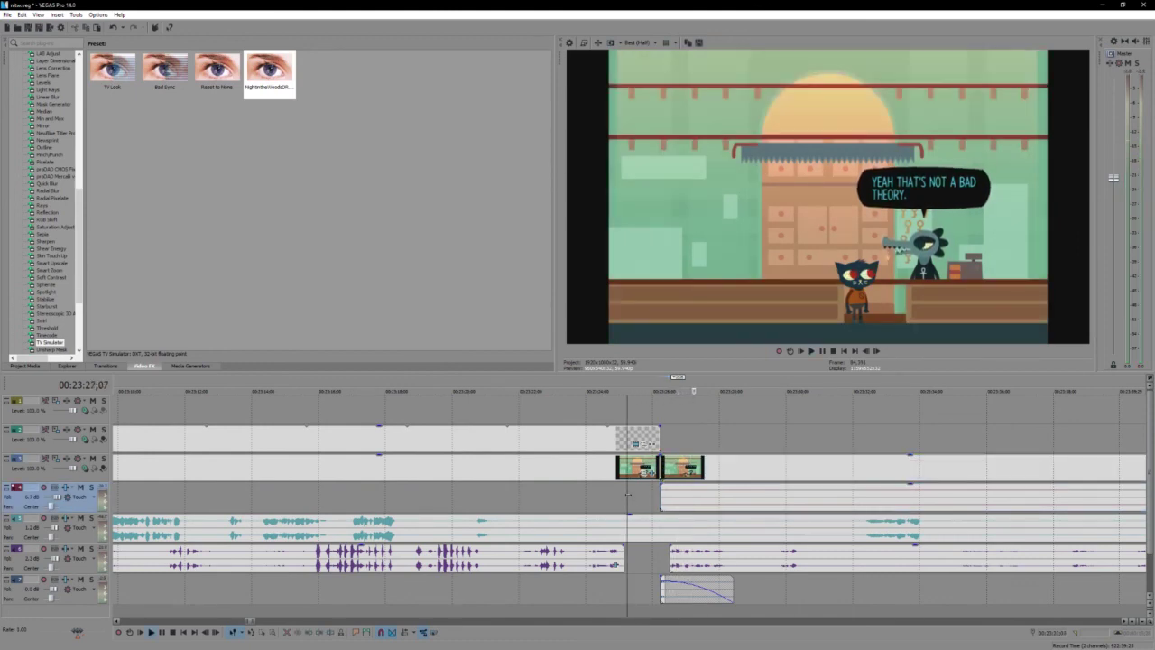
key("space")
left_click(611, 497)
key("space")
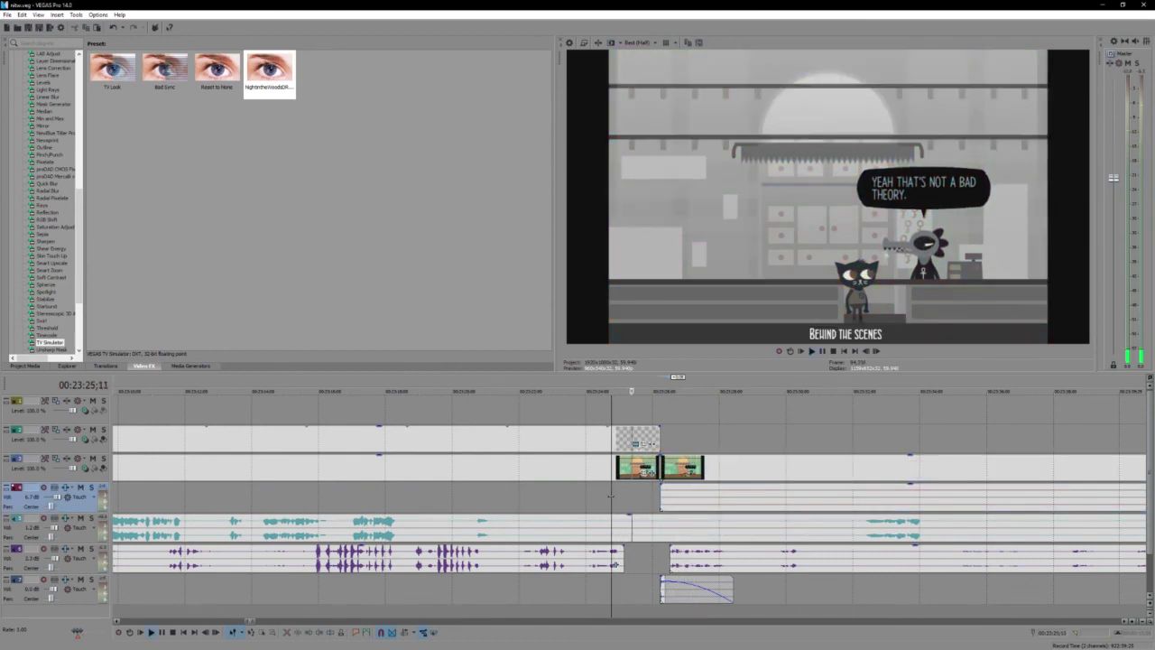
key("space")
left_click(587, 501)
key("space")
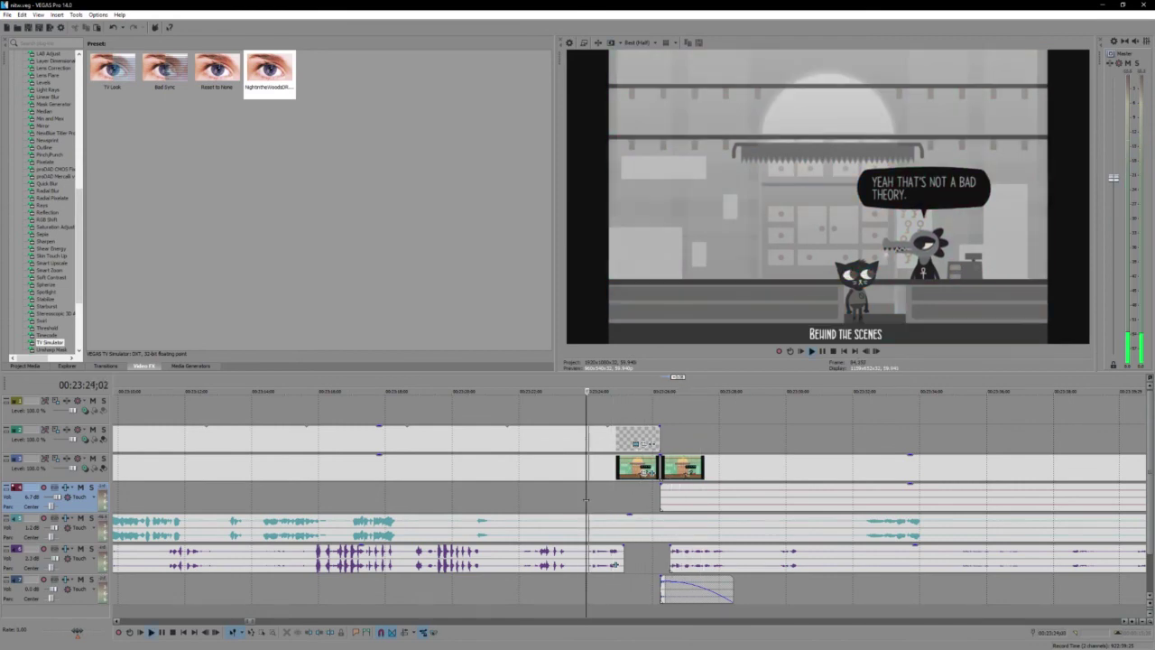
Step: Open the generated media of the "Behind the scenes" title event and set its font to Courier New
left_click(587, 441)
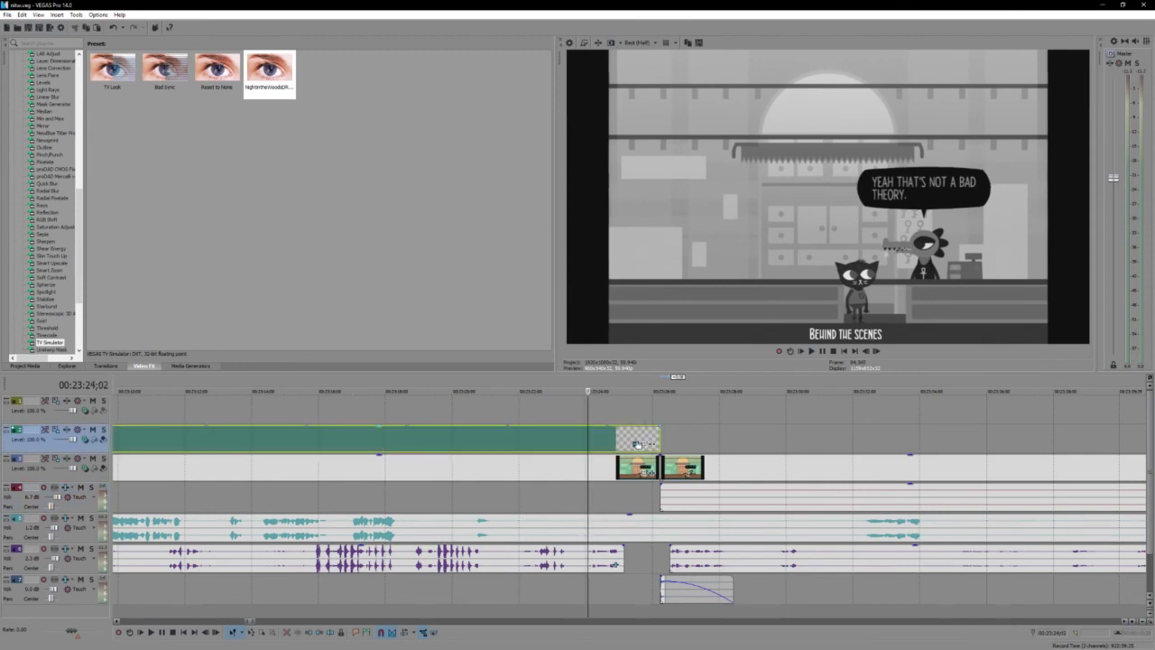
left_click(637, 444)
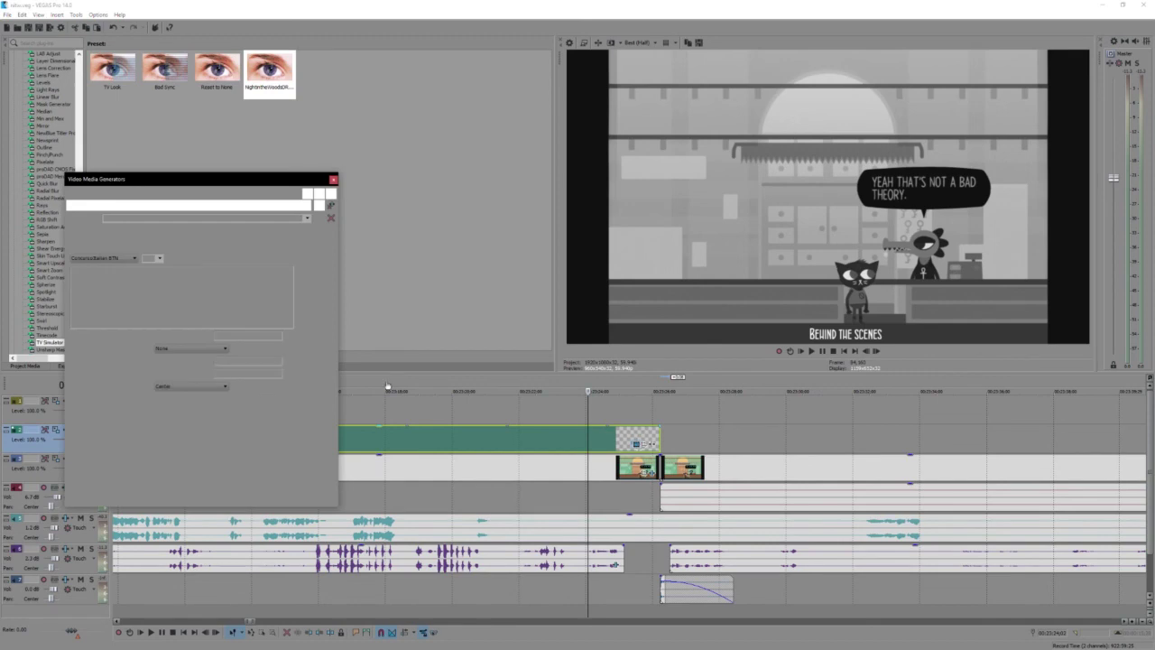
left_click(135, 258)
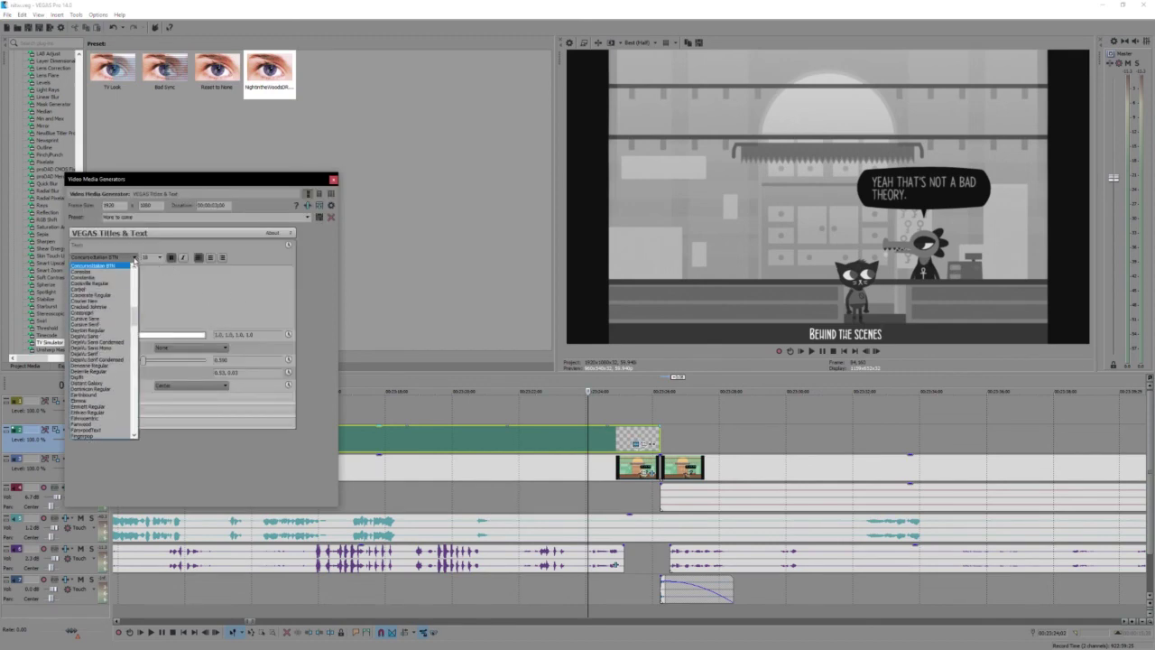
left_click(135, 258)
left_click(136, 258)
left_click(103, 270)
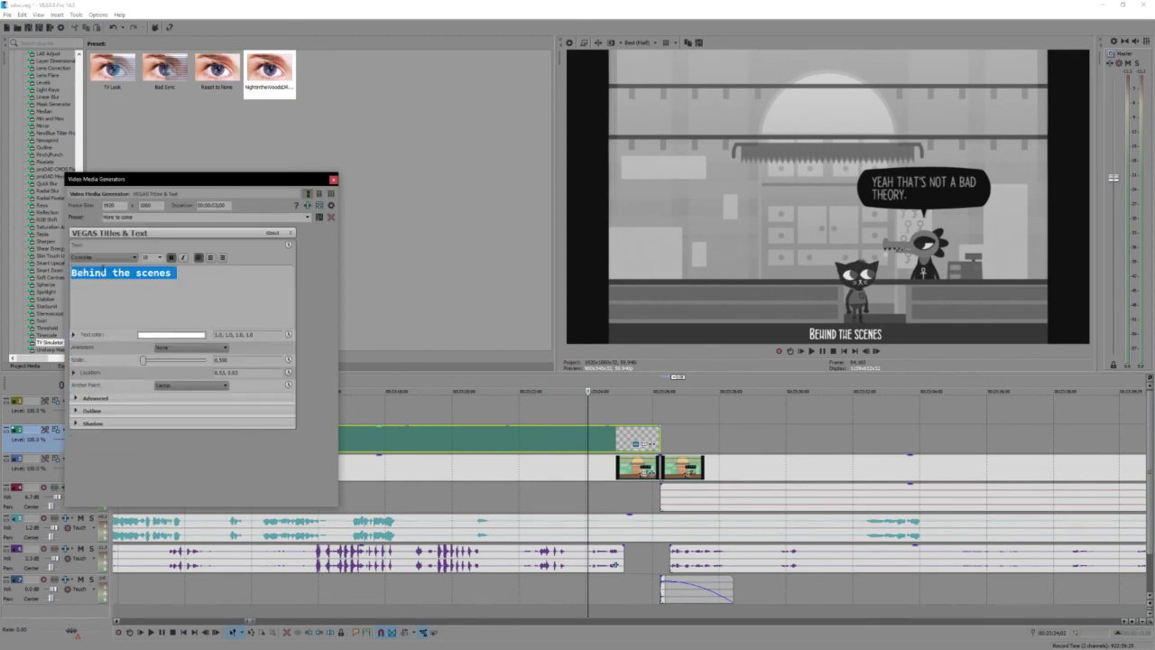
scroll(103, 261, "down", 4)
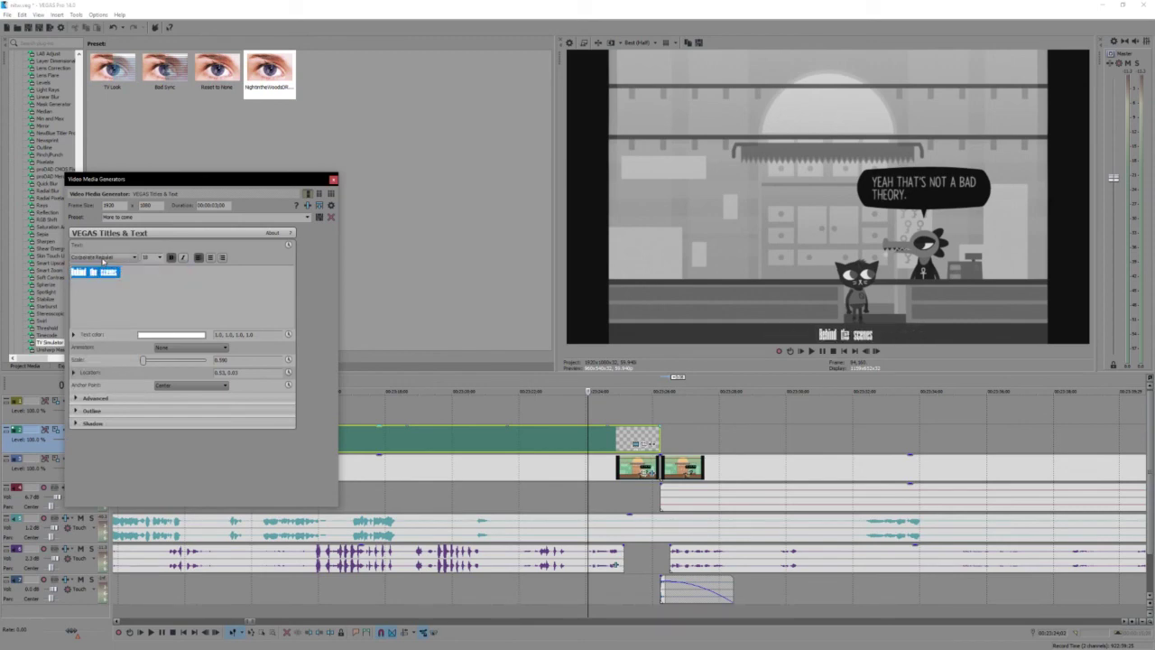
scroll(102, 261, "down", 1)
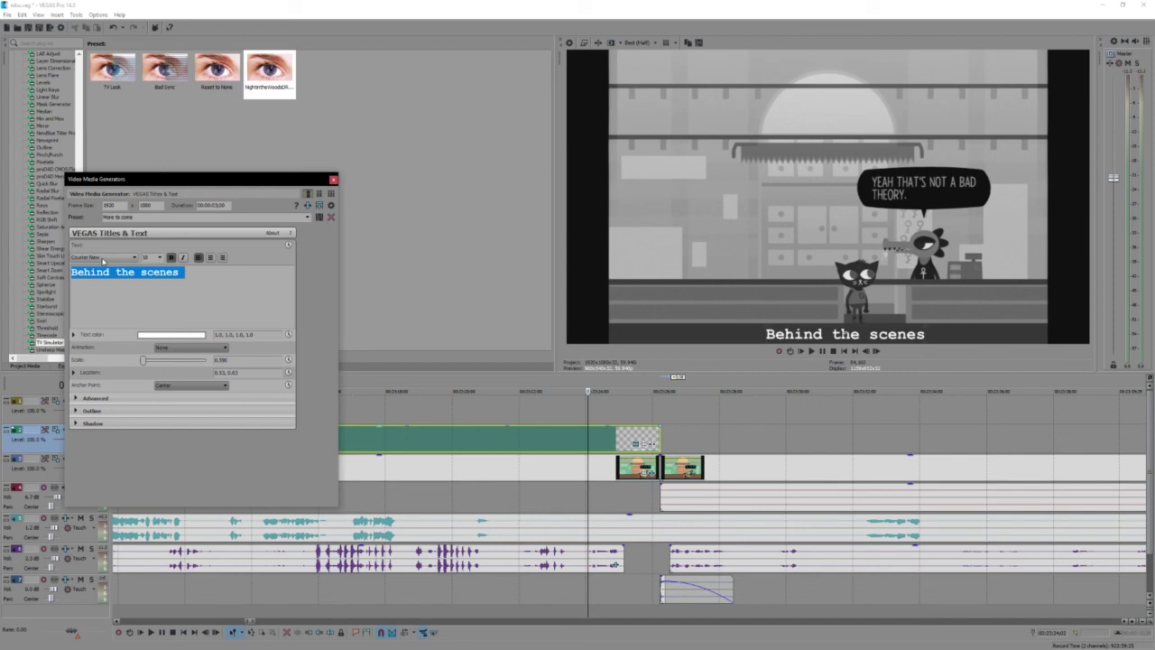
left_click(188, 282)
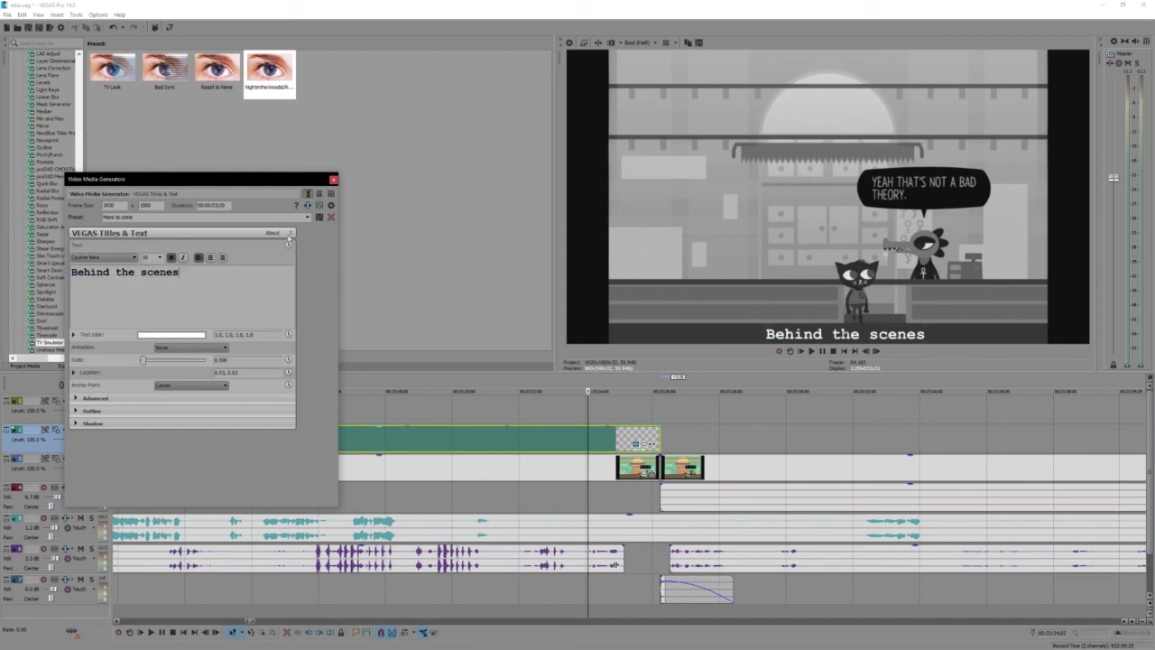
Step: Close the title's generated media settings and play back the last seconds of the "Behind the scenes" section from 00:23:23;25
left_click(333, 180)
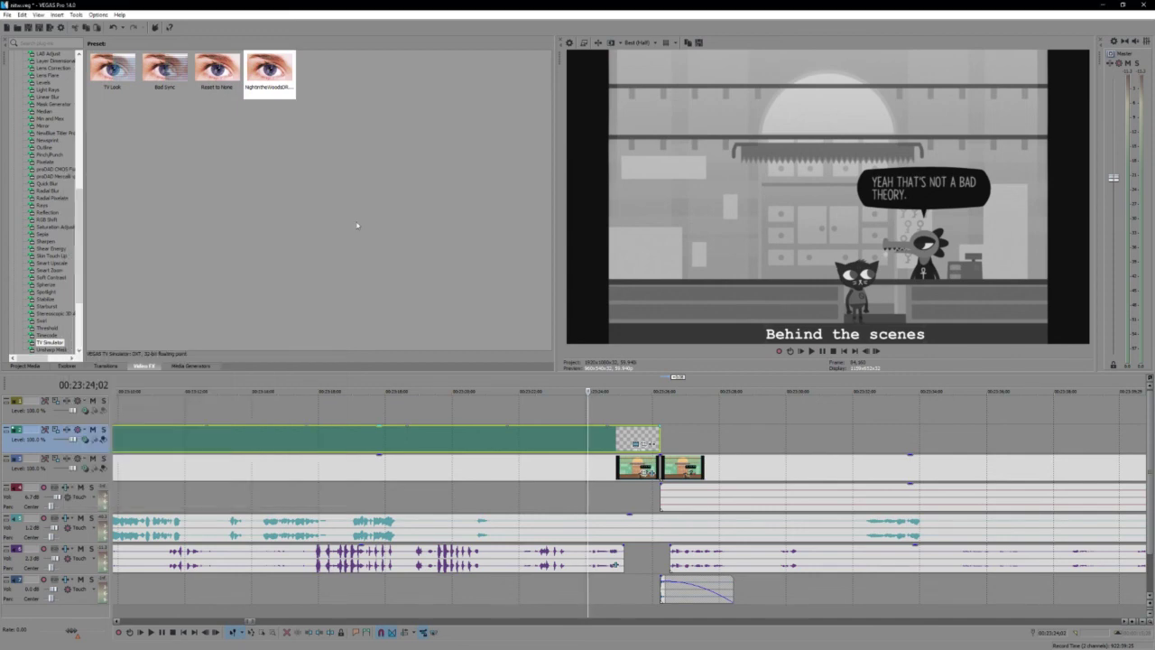
left_click(580, 416)
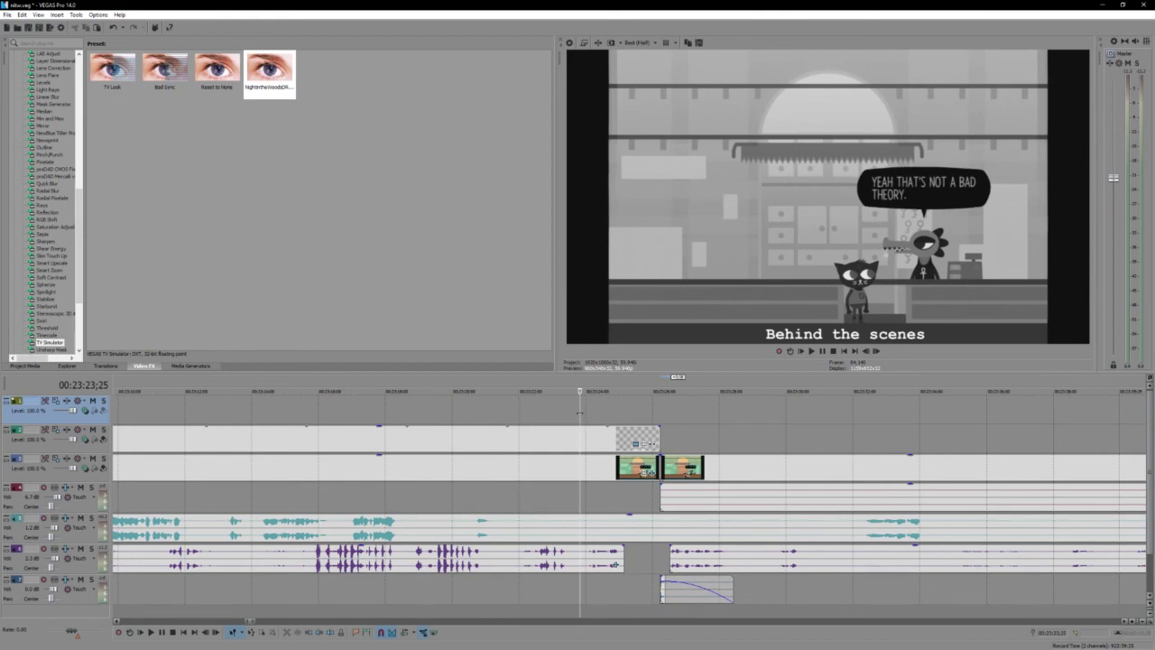
key("space")
key("Return")
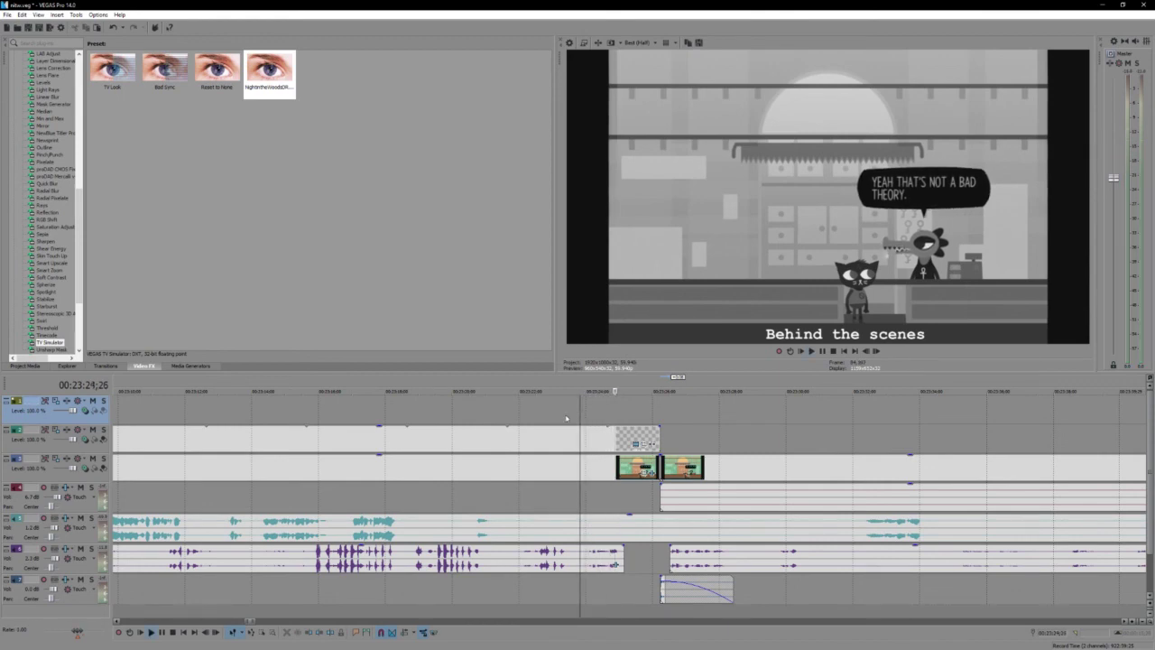
Step: Reopen the title's generated media and set its text colour to the light grey 0.85, 0.85, 0.85 sampled from the preview
left_click(614, 436)
left_click(635, 444)
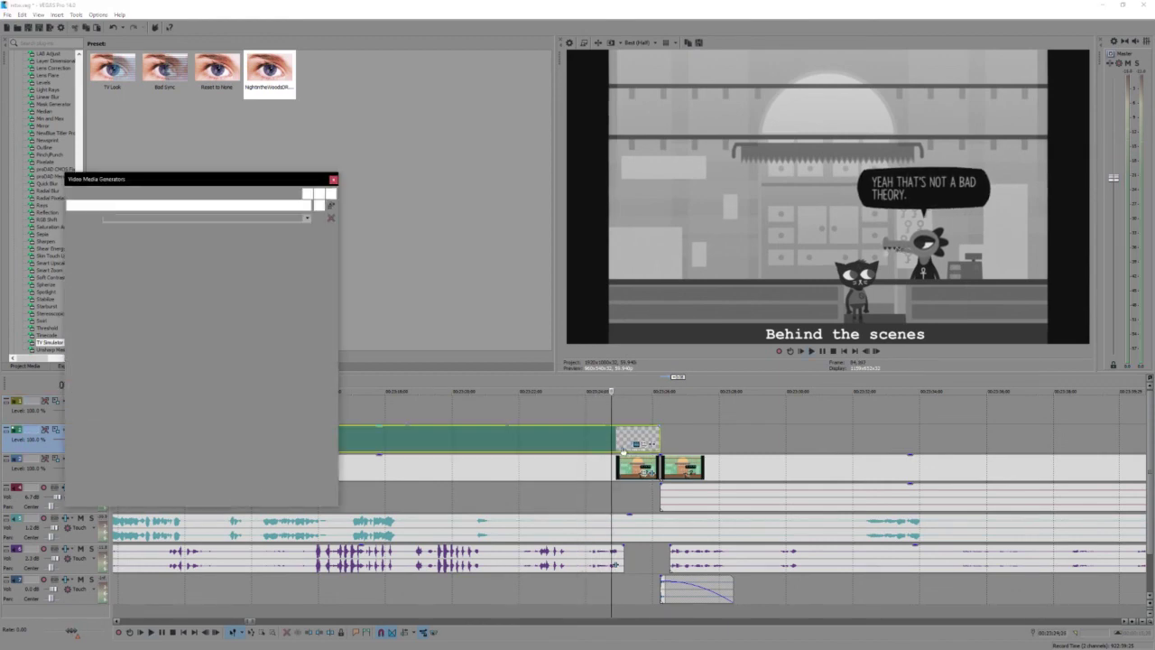
left_click(174, 336)
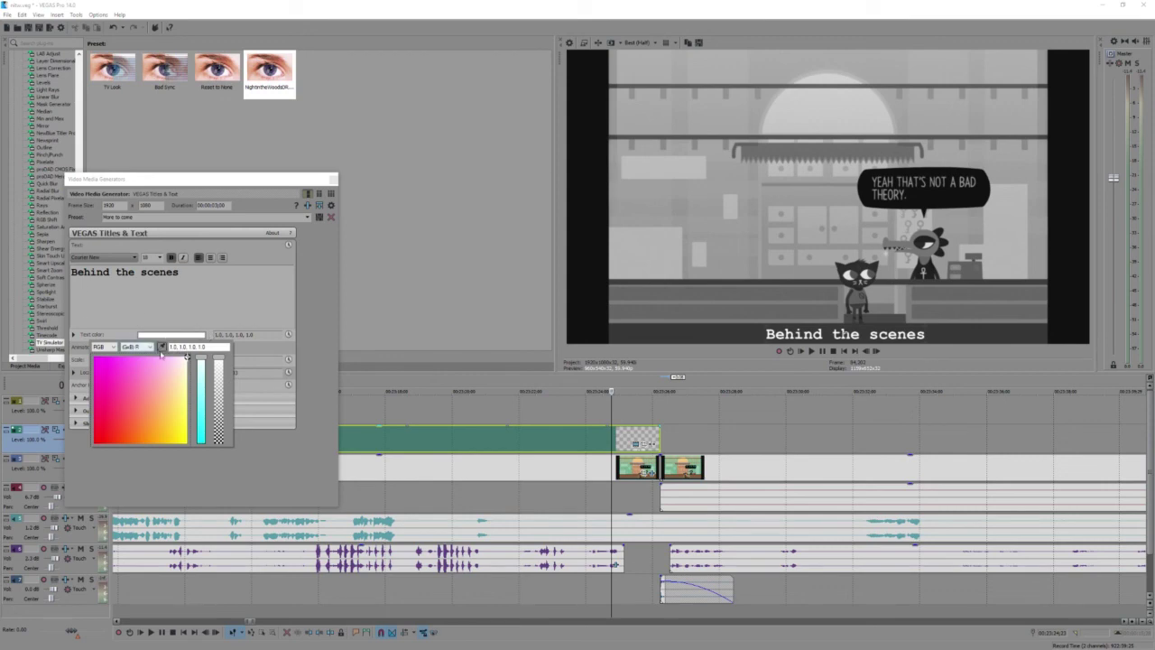
left_click_drag(187, 358, 173, 370)
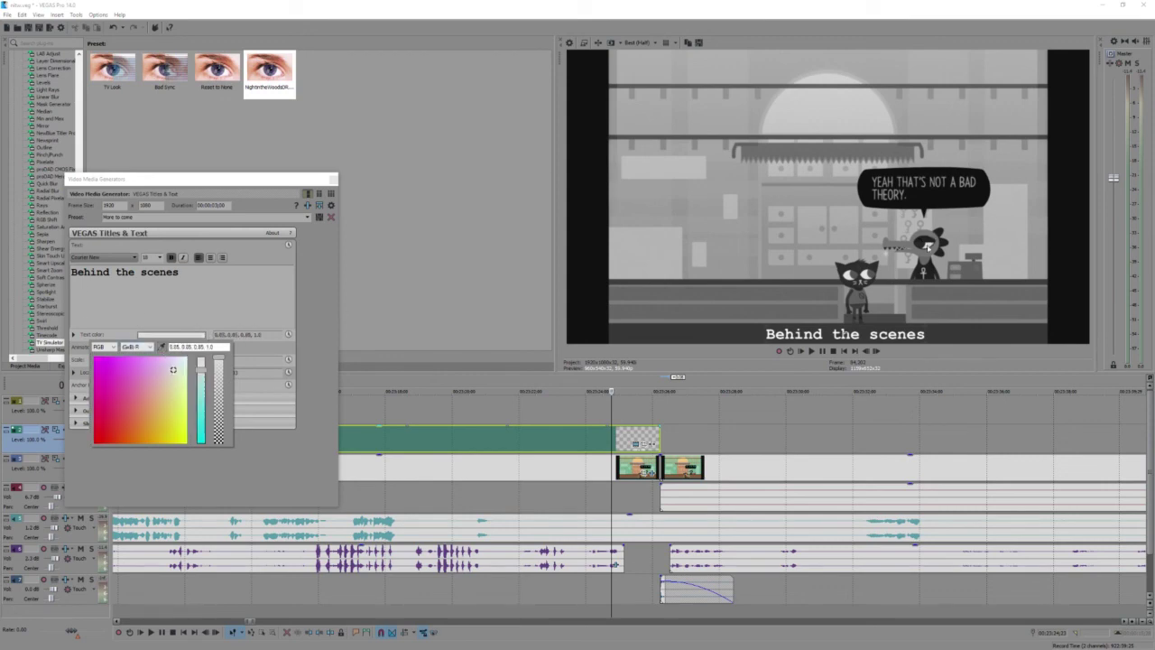
left_click(242, 295)
Step: Give the title's shadow the light grey sampled from the cat's eye in the preview and raise its shadow blur to about 1.3
left_click(77, 423)
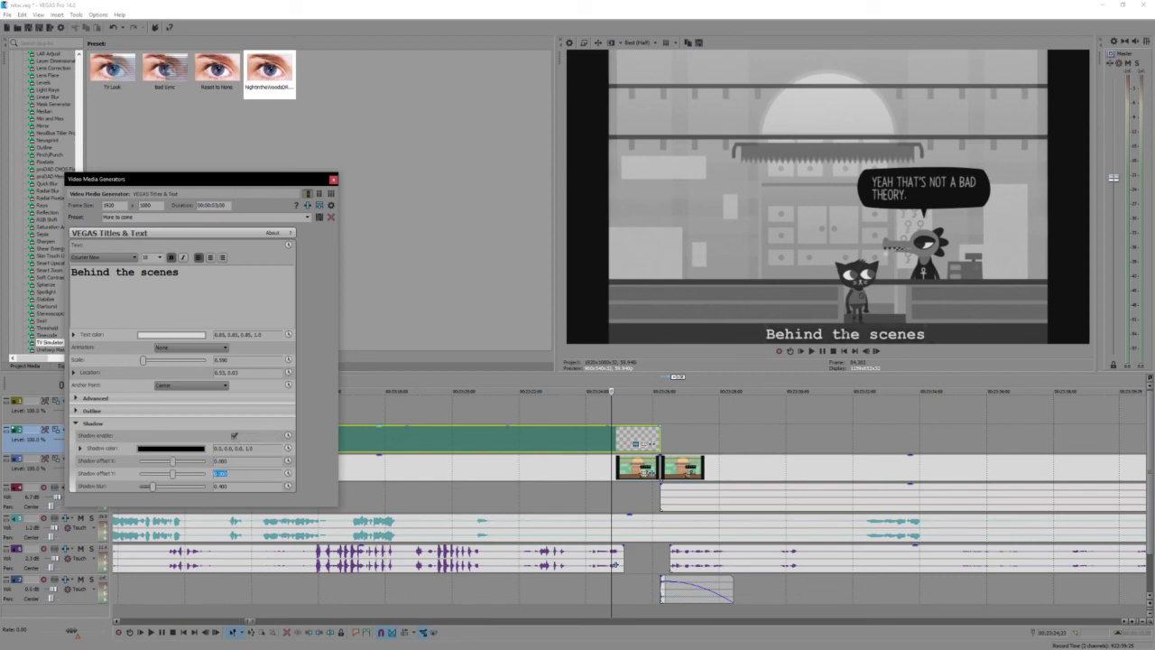
left_click(177, 450)
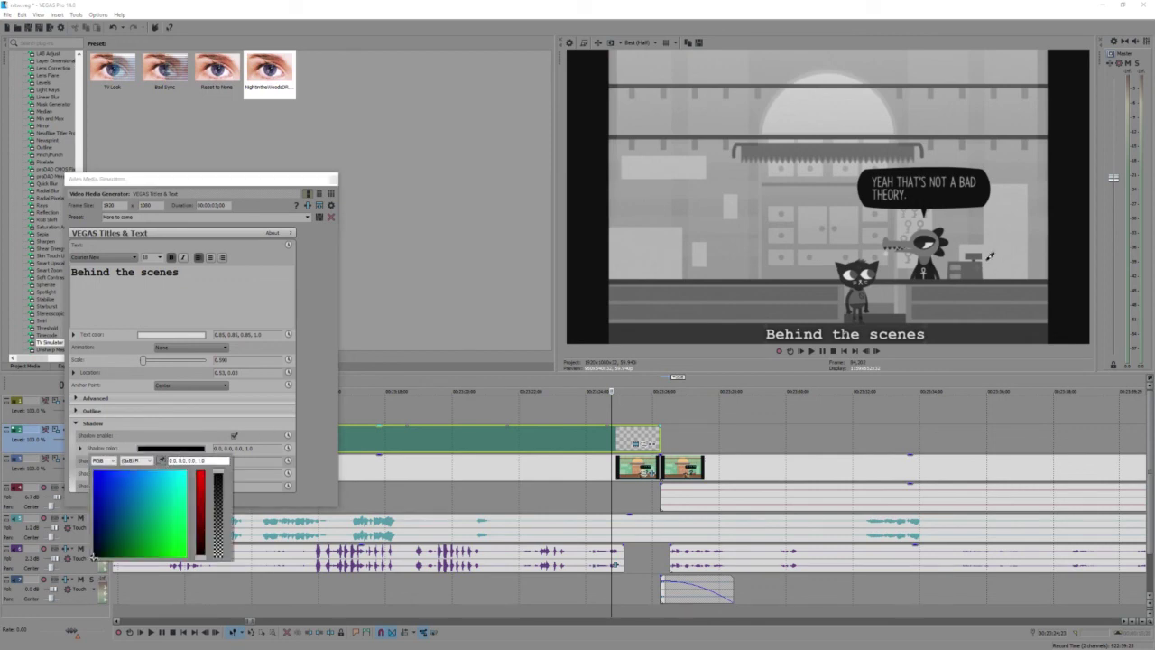
left_click(862, 276)
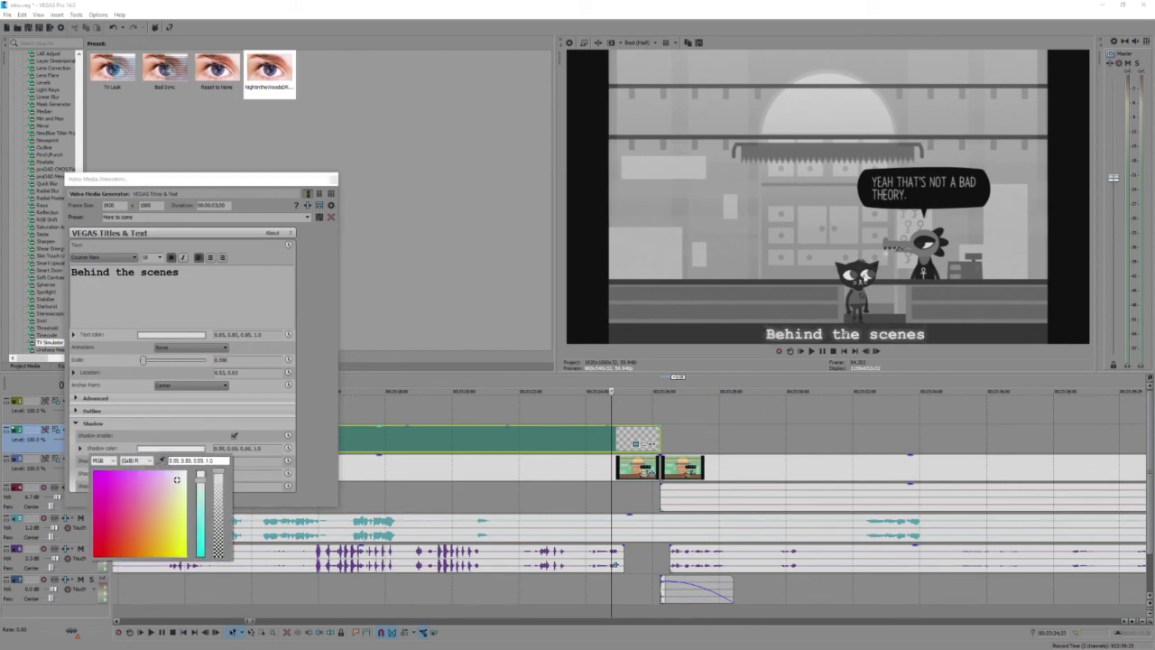
left_click(220, 286)
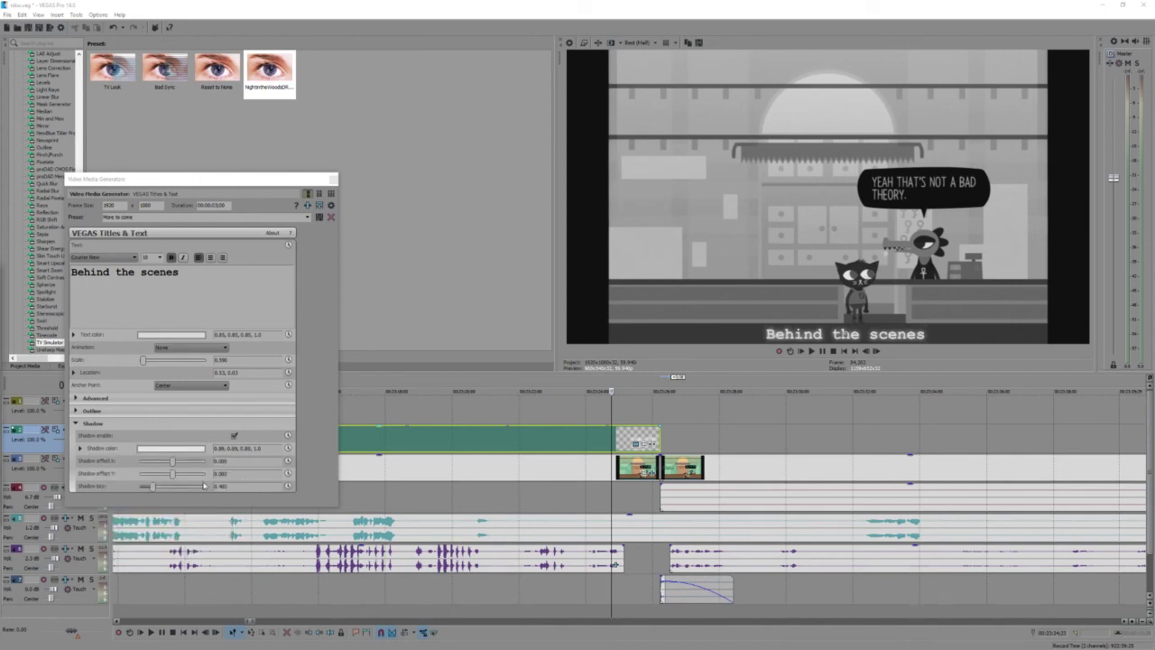
mouse_move(152, 487)
left_mouse_down()
mouse_move(138, 487)
mouse_move(166, 487)
left_mouse_up()
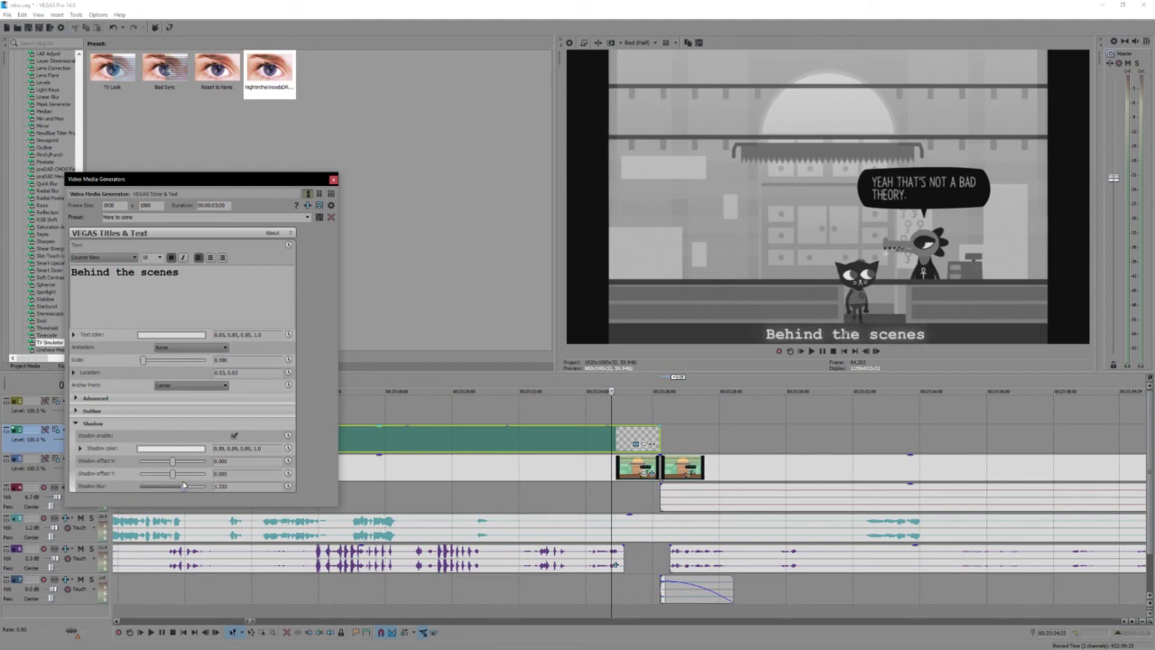
left_click(332, 179)
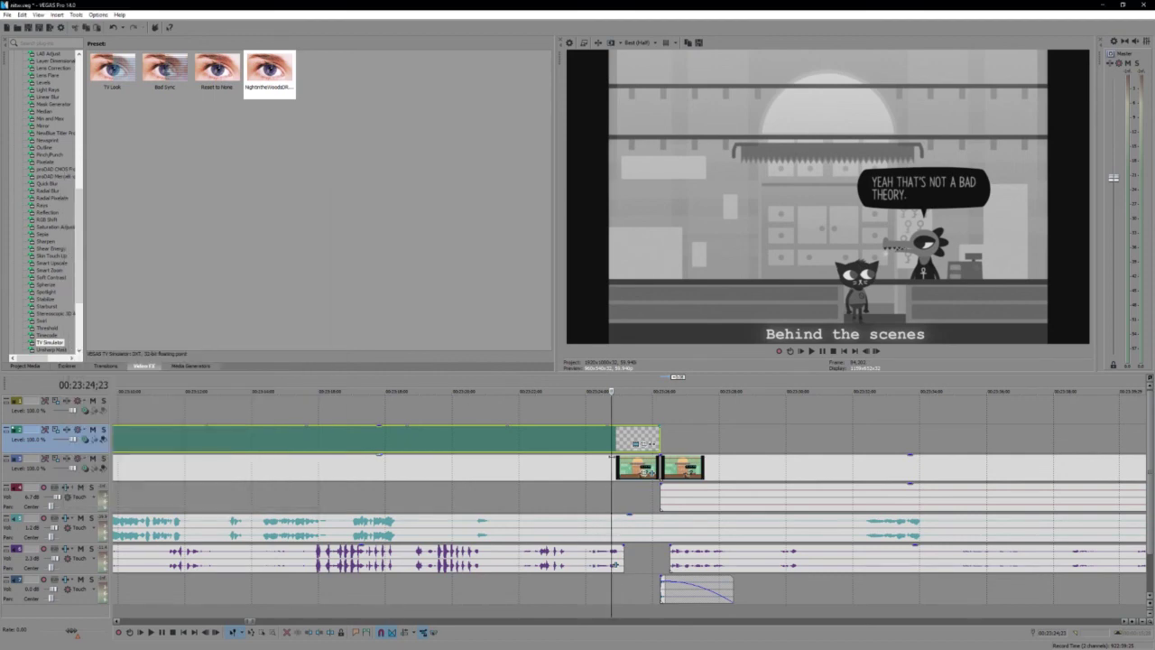
left_click(591, 476)
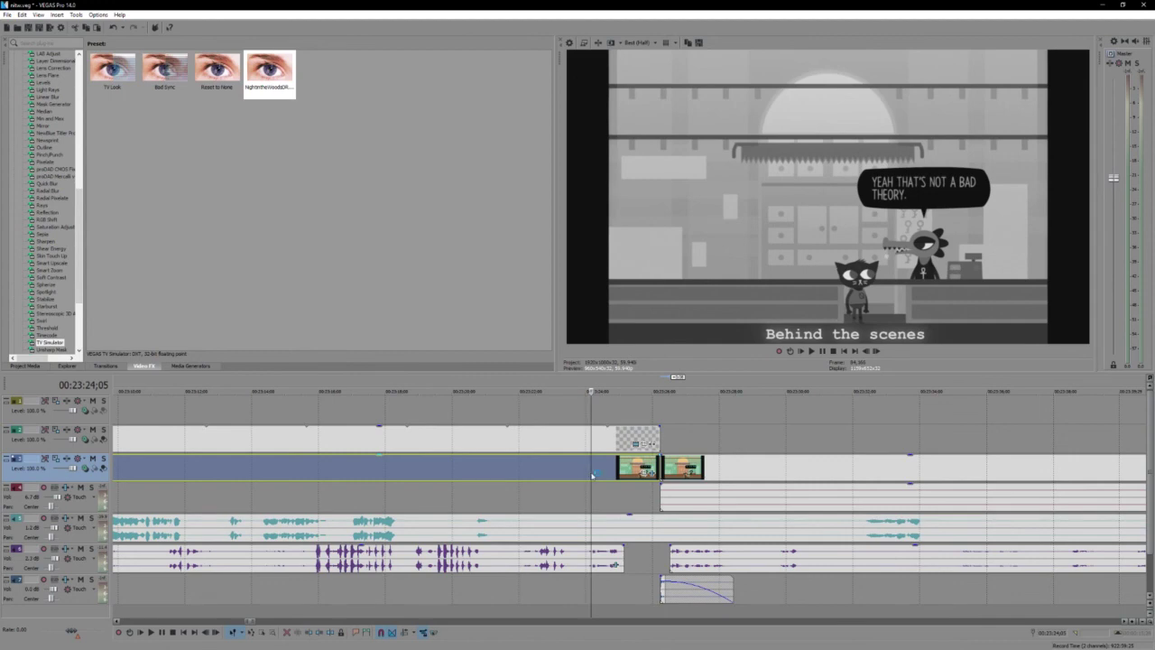
left_click(605, 440)
right_click(614, 434)
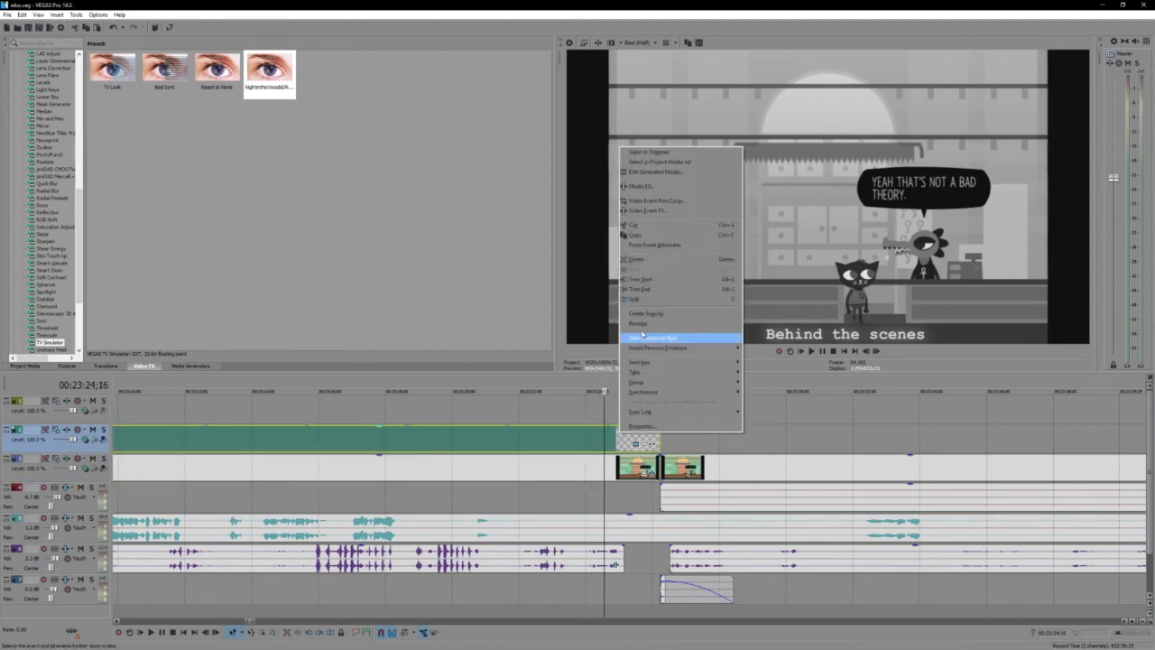
left_click(663, 244)
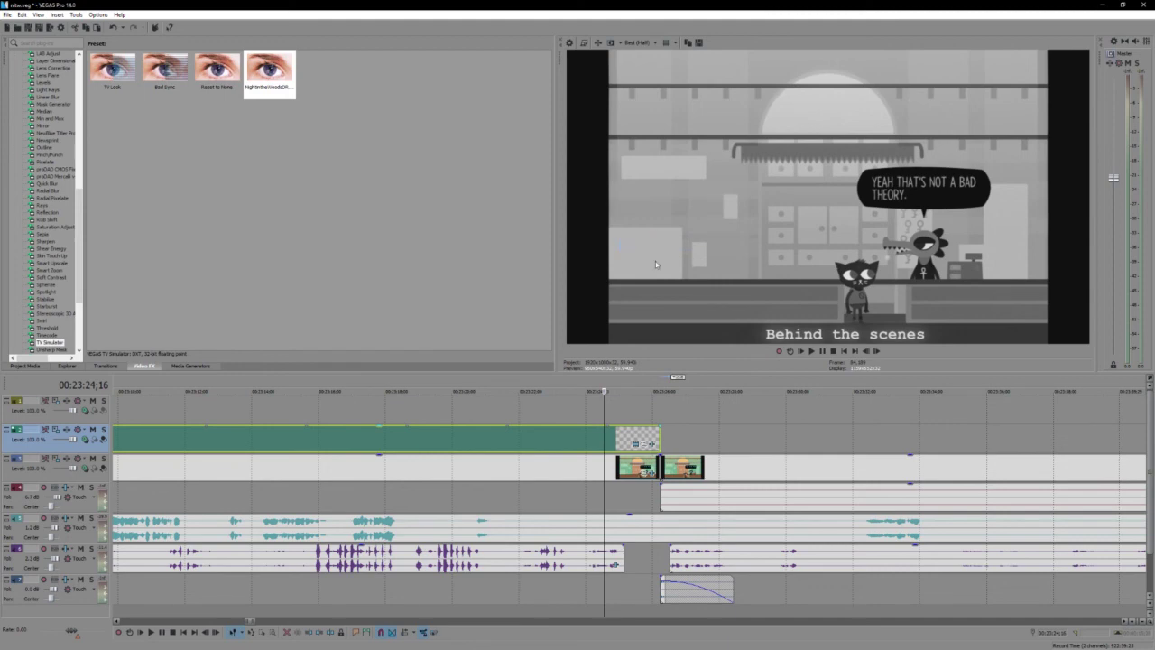
Step: Play back the start of the black-and-white section from just before the cut to check the restyled title
scroll(572, 450, "down", 5)
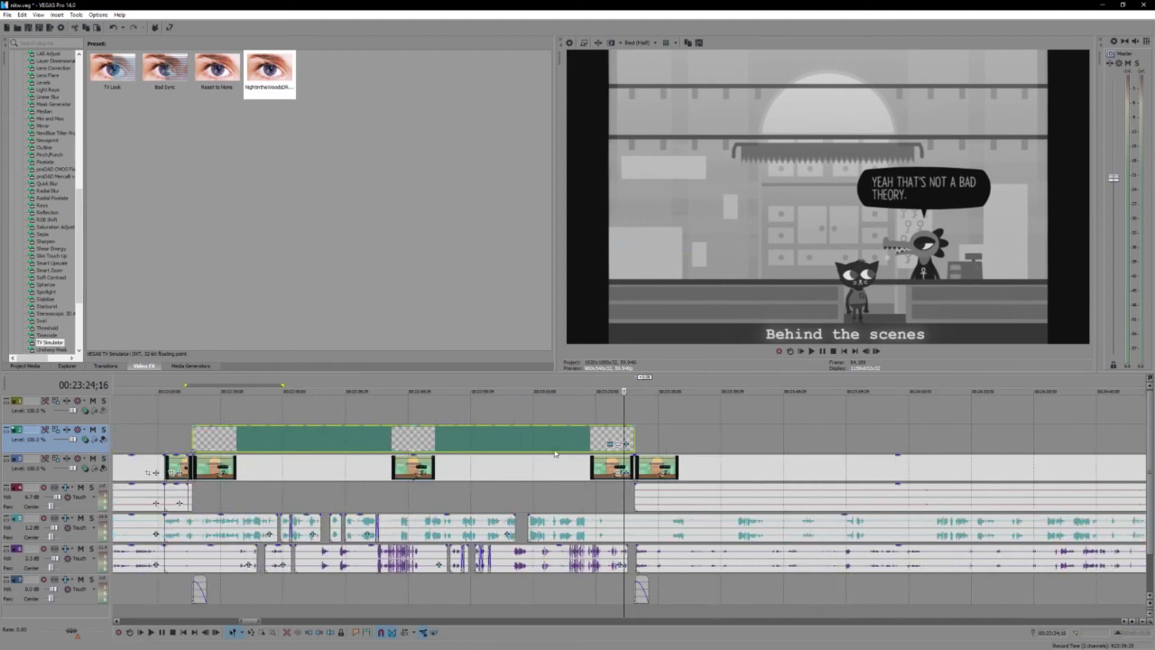
left_click_drag(330, 390, 640, 402)
key("space")
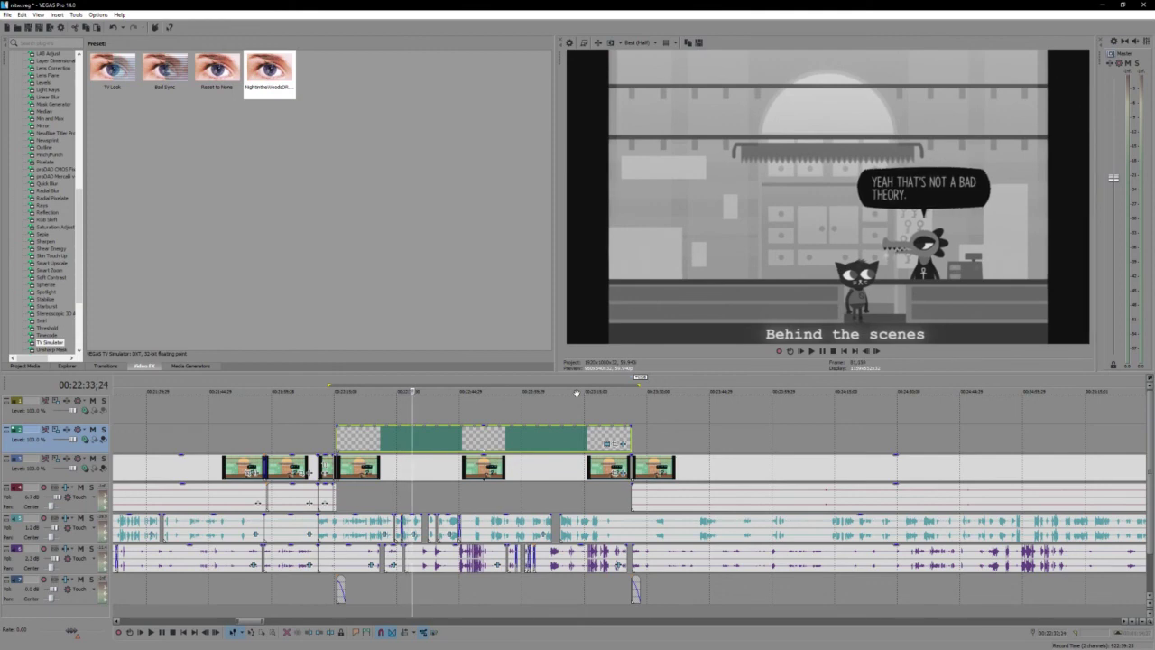
left_click(517, 401)
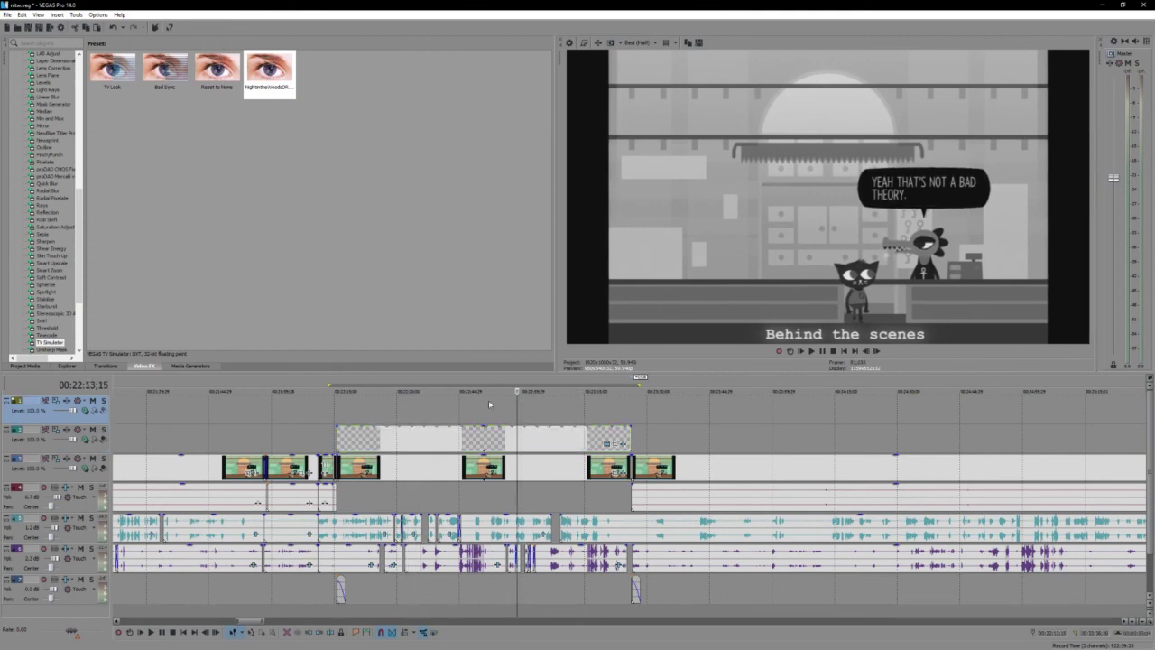
left_click_drag(424, 413, 328, 421)
key("space")
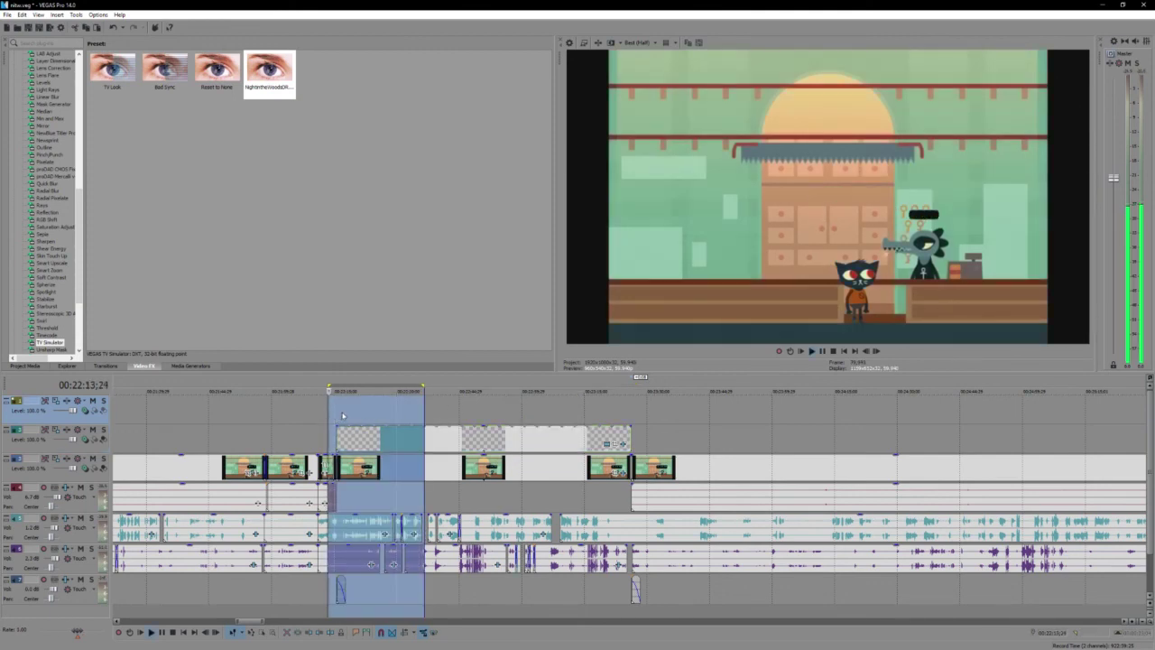
left_click(347, 411)
scroll(386, 412, "up", 2)
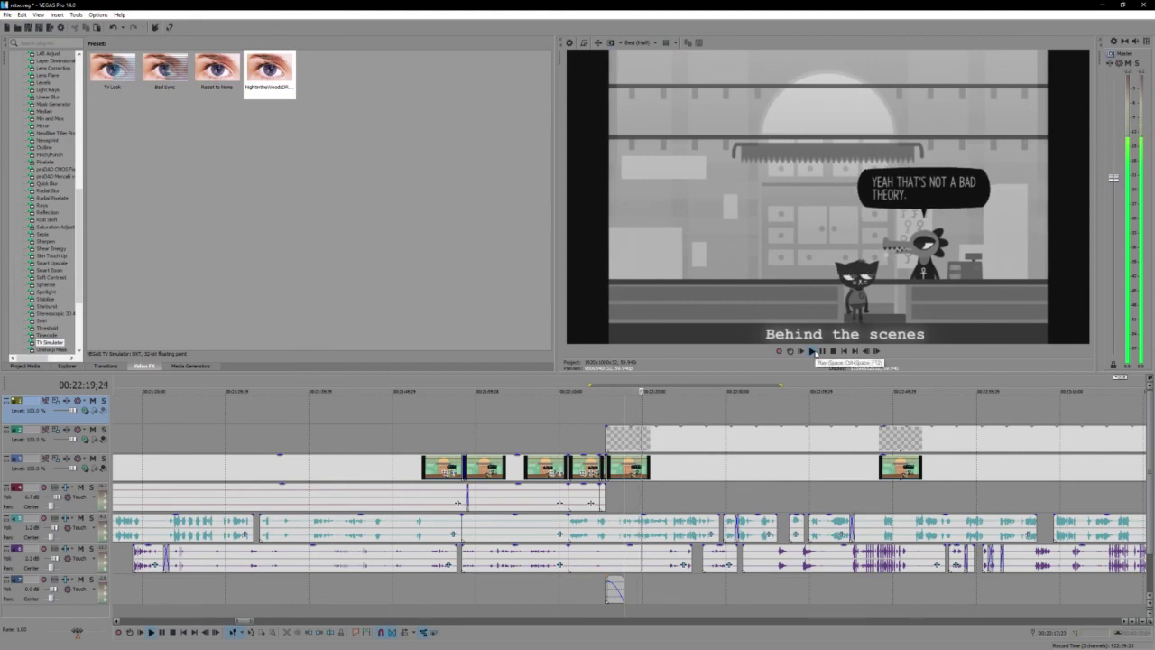
left_click(821, 351)
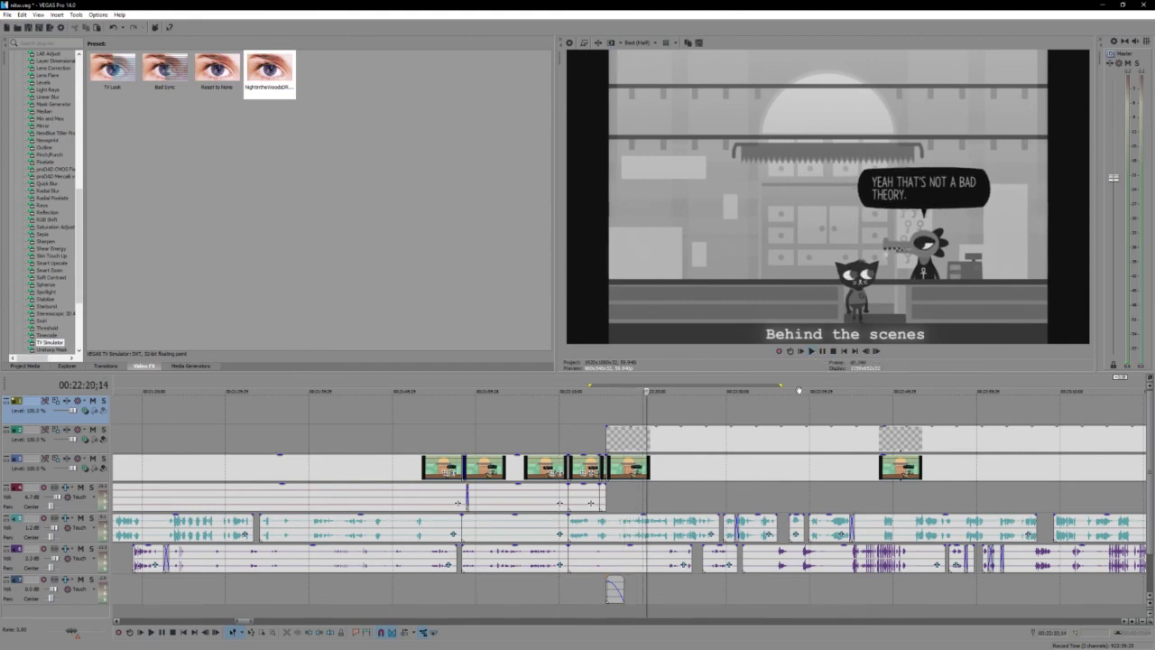
left_click(698, 442)
right_click(735, 441)
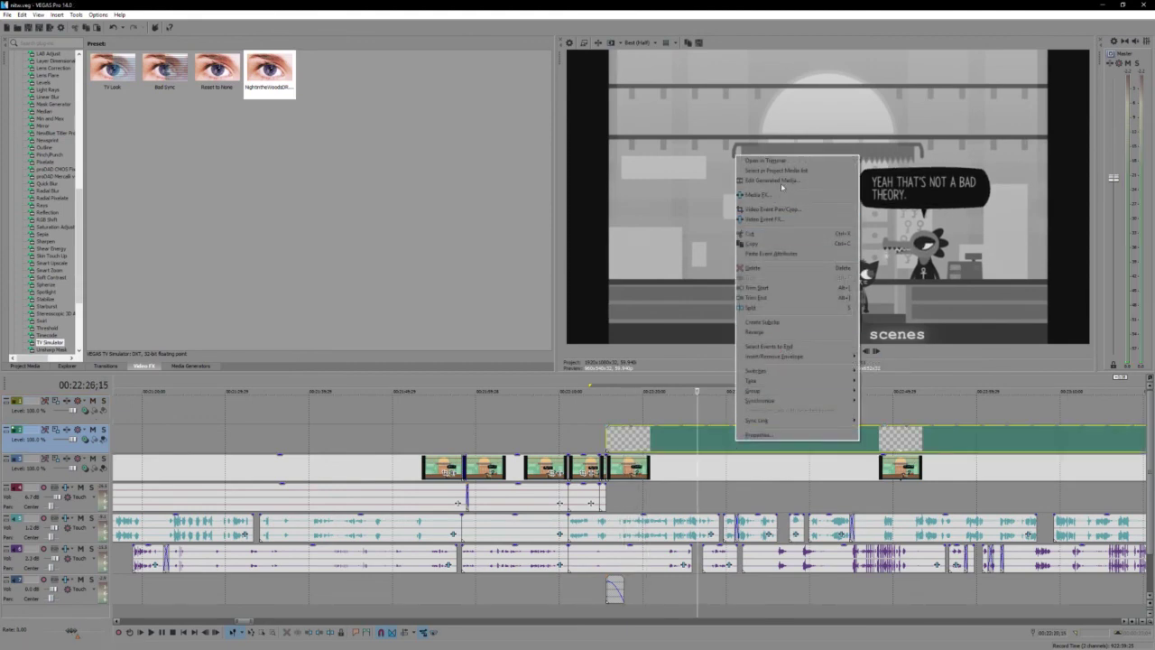
key("Escape")
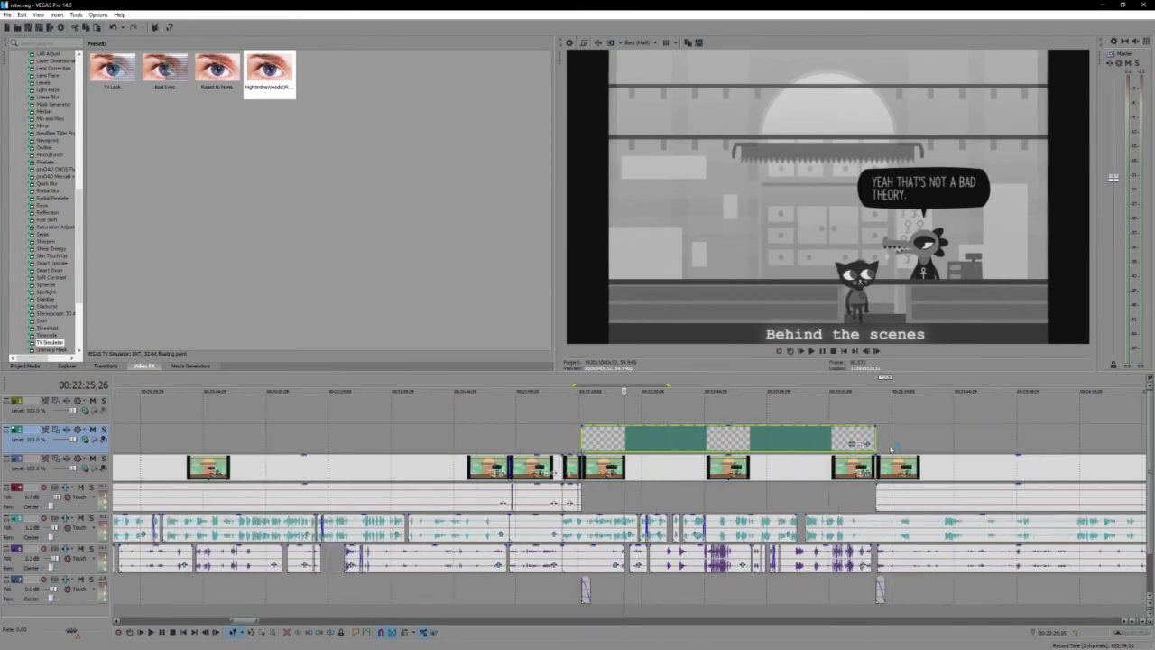
Step: Change the title text to the all-lowercase "behind the scenes" in its generated media
left_click(849, 444)
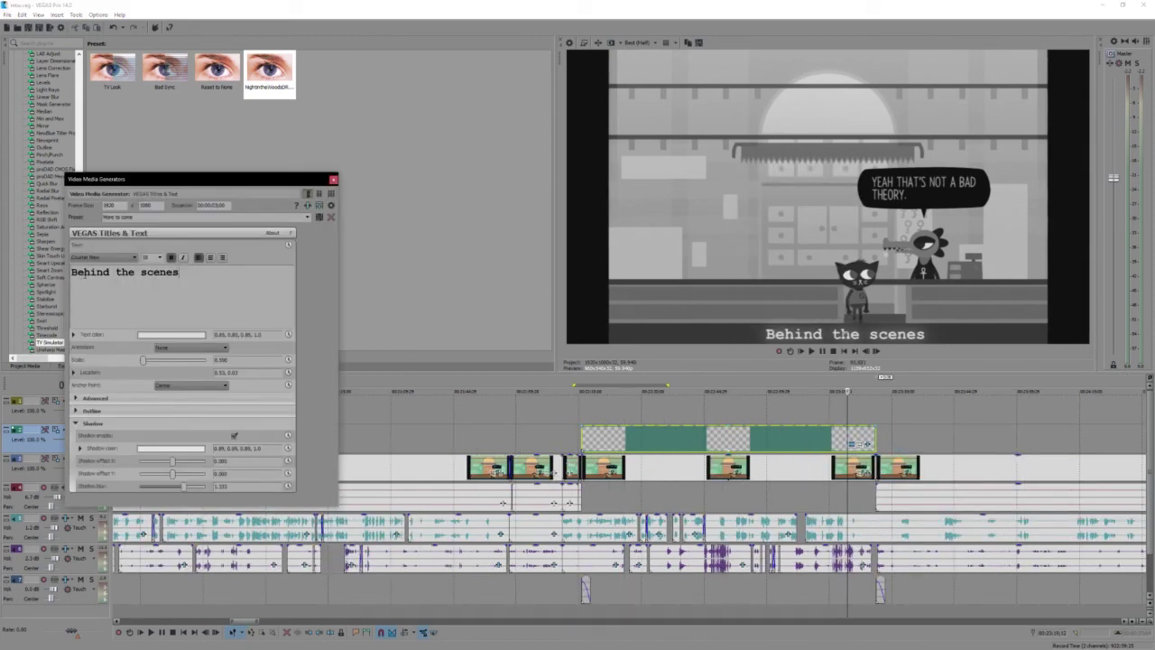
key("BackSpace")
type("b")
left_click(333, 179)
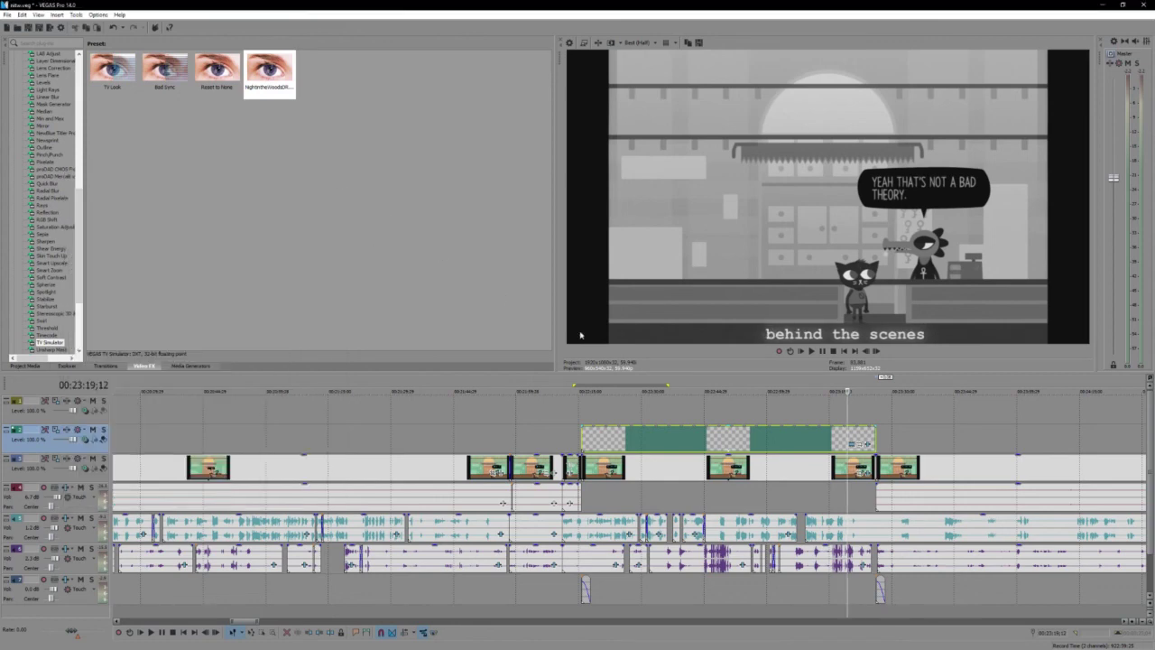
Step: Play back the end of the title section and its transition back to colour
left_click(872, 410)
key("space")
scroll(871, 412, "up", 4)
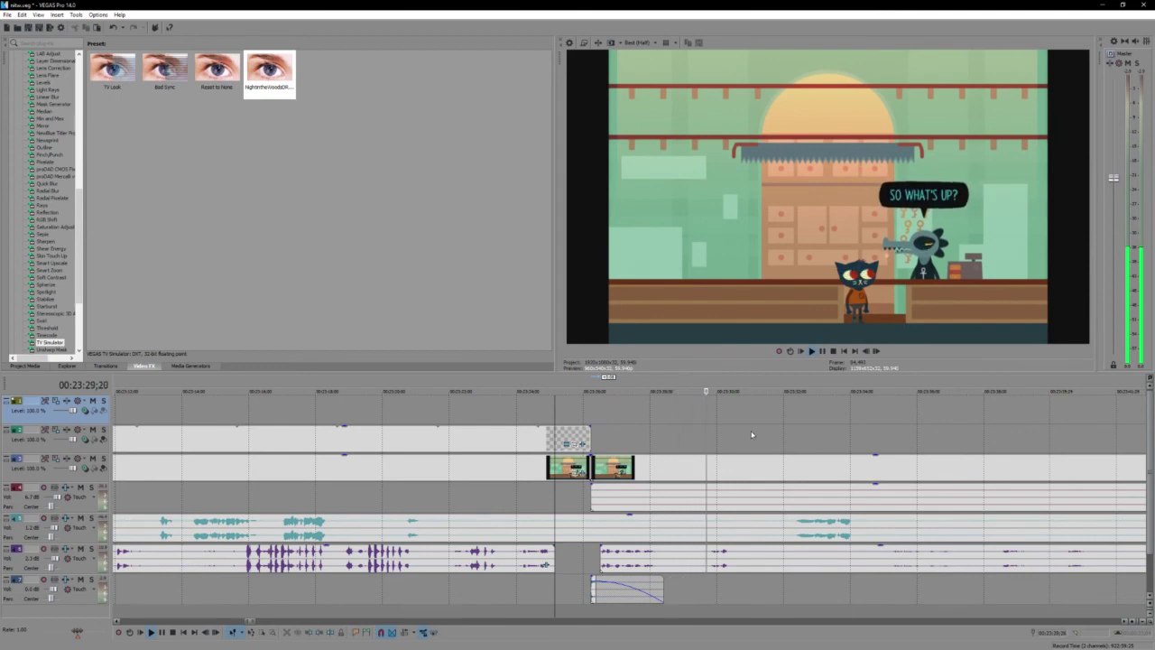
Step: Split the purple audio event at 00:23:28;14 and trim the later part's start to leave a gap after the split
left_click(647, 561)
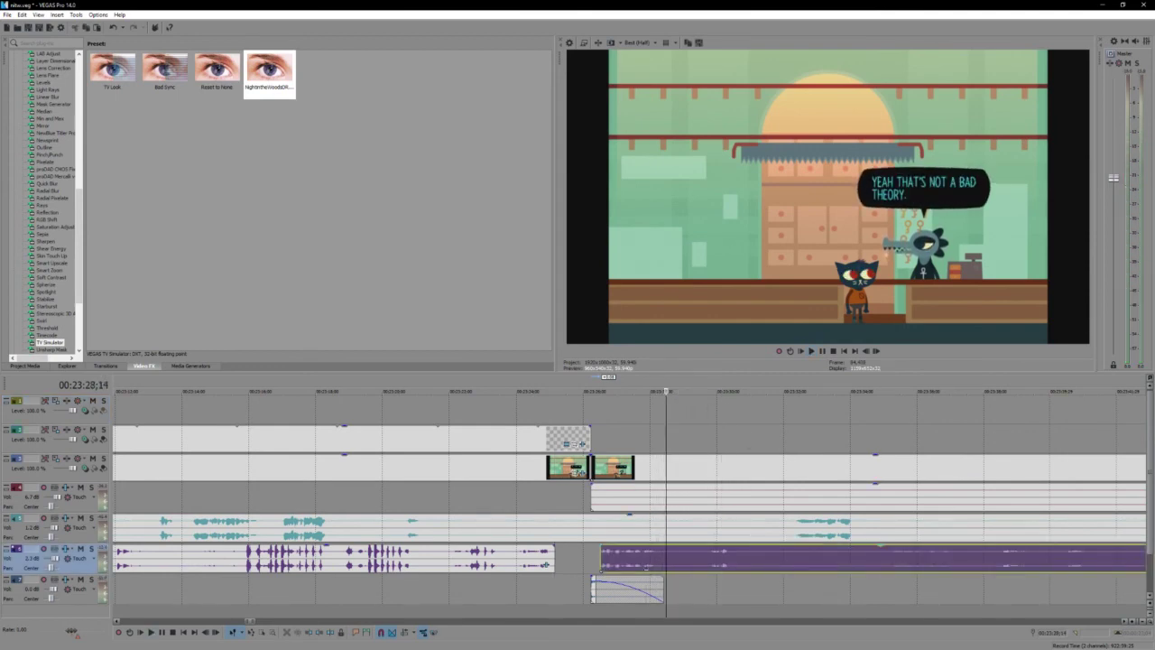
key("s")
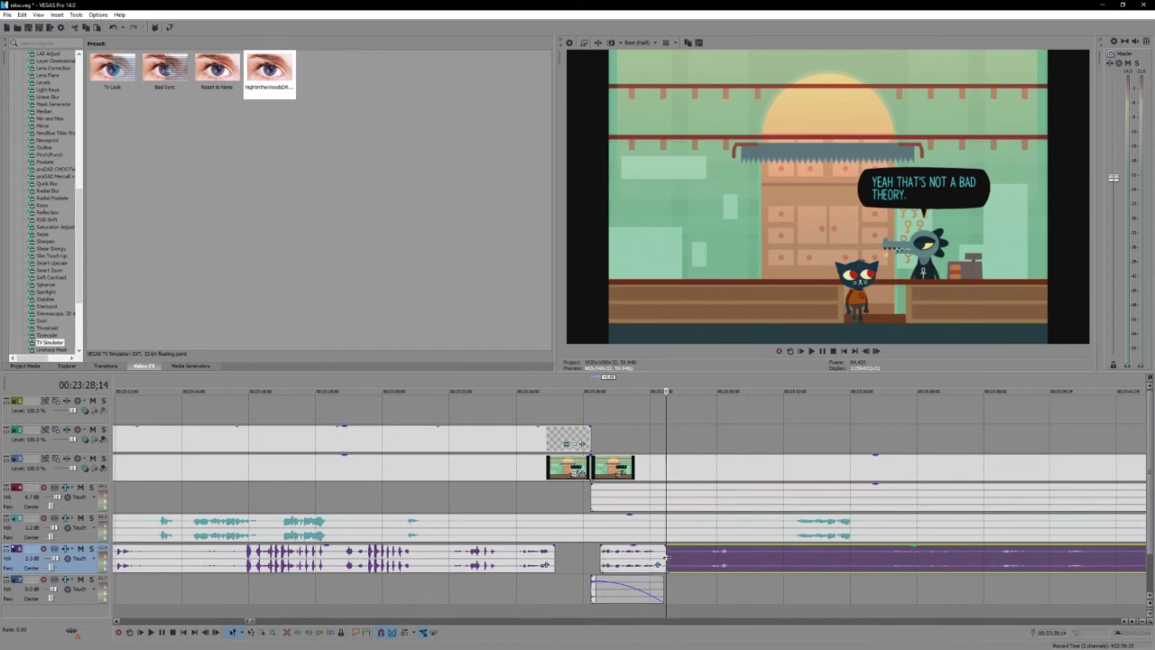
left_click_drag(667, 557, 693, 561)
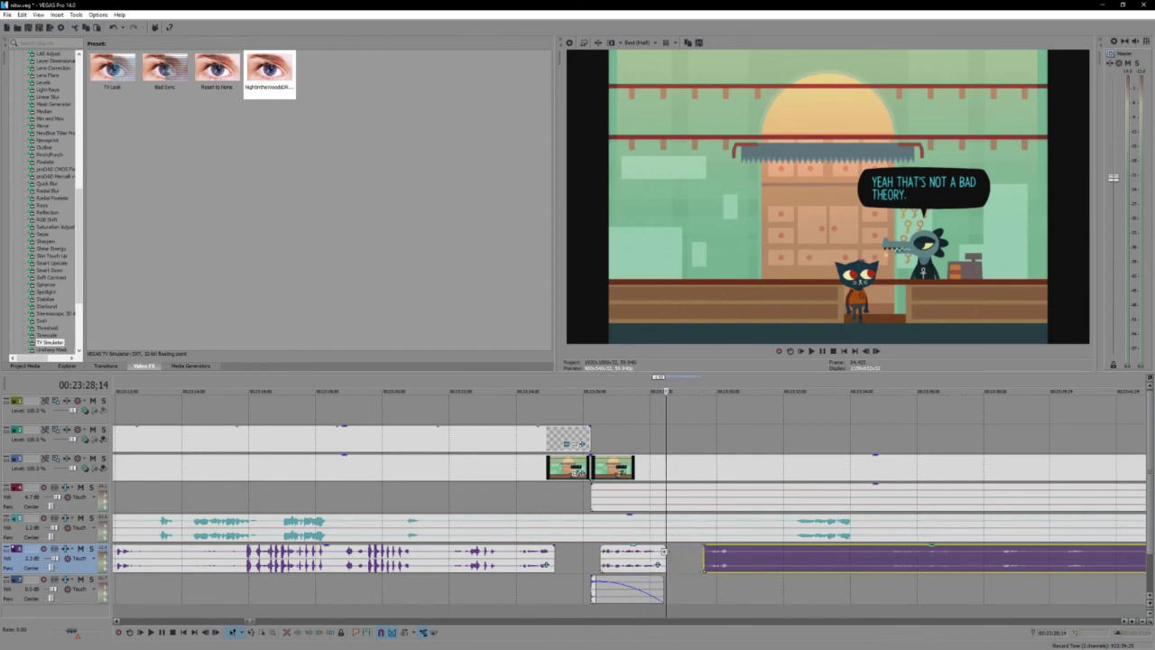
Step: Add a short fade-out to the end of the small purple audio piece before the gap and save the project
left_click(658, 555)
left_click_drag(663, 545, 653, 547)
key("ctrl+s")
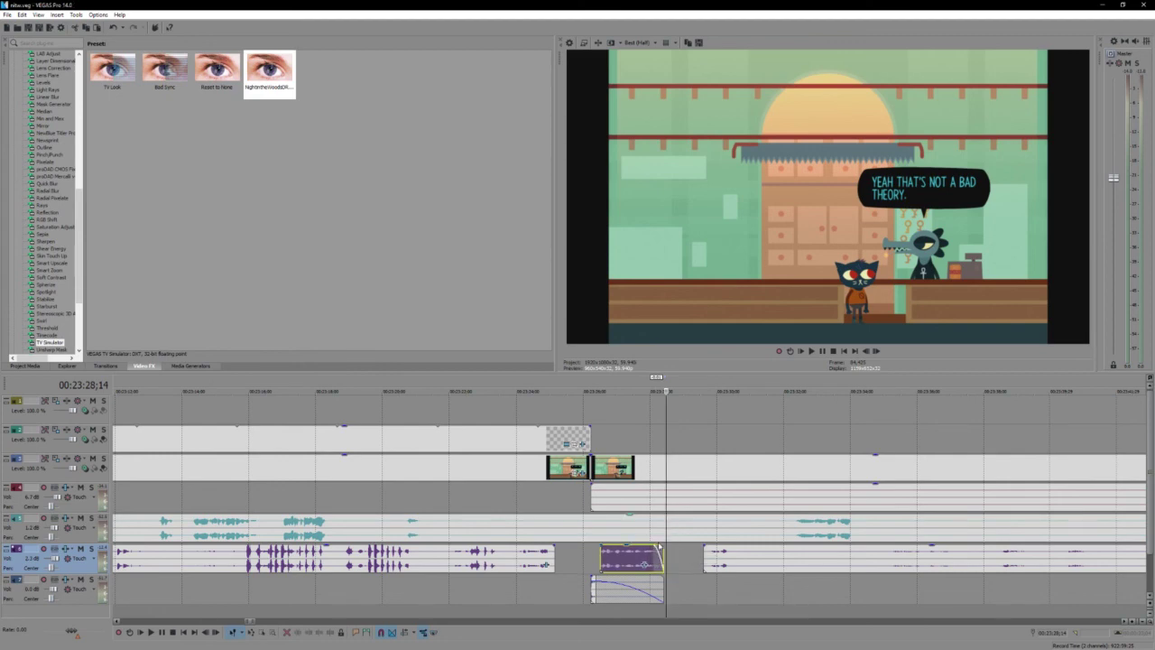
Step: Mark a time selection from 00:04:45;03 to 00:04:58;20 around the white flash between the blue forest scene and the bedroom
scroll(658, 545, "down", 5)
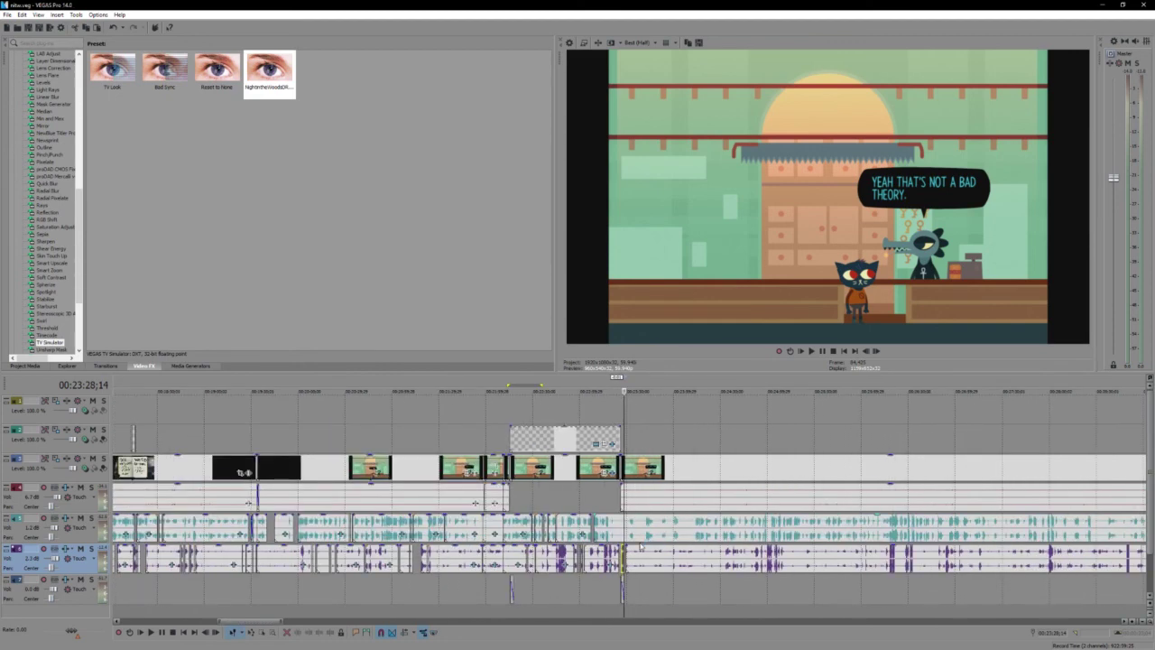
scroll(645, 547, "down", 3)
scroll(641, 546, "down", 3)
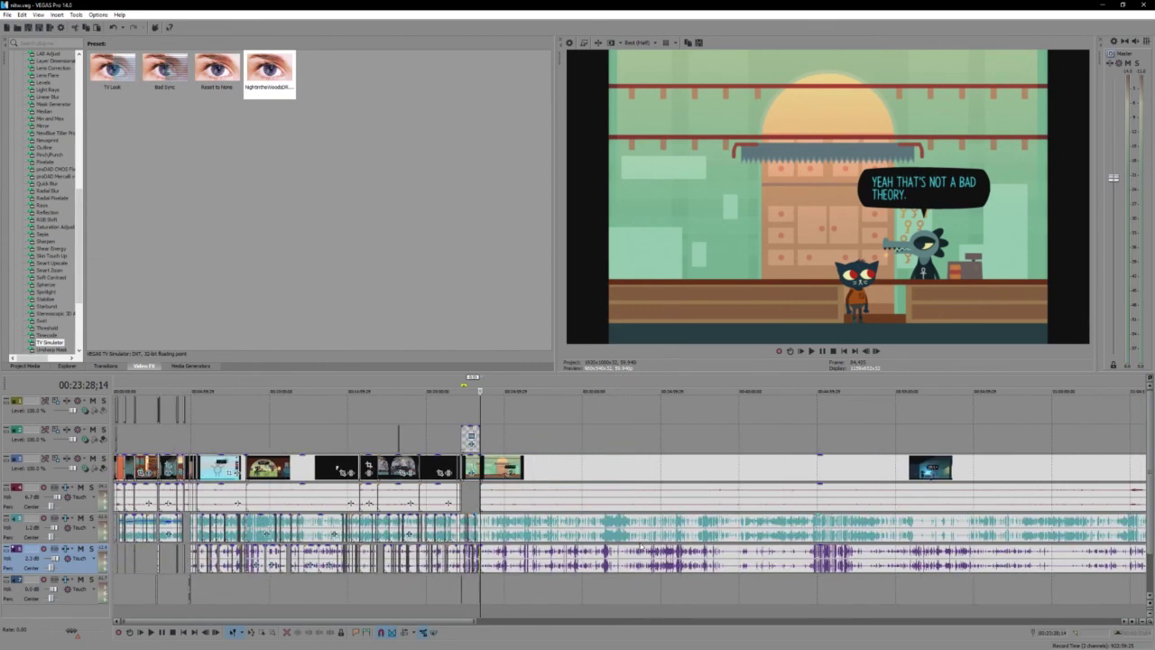
left_click(184, 555)
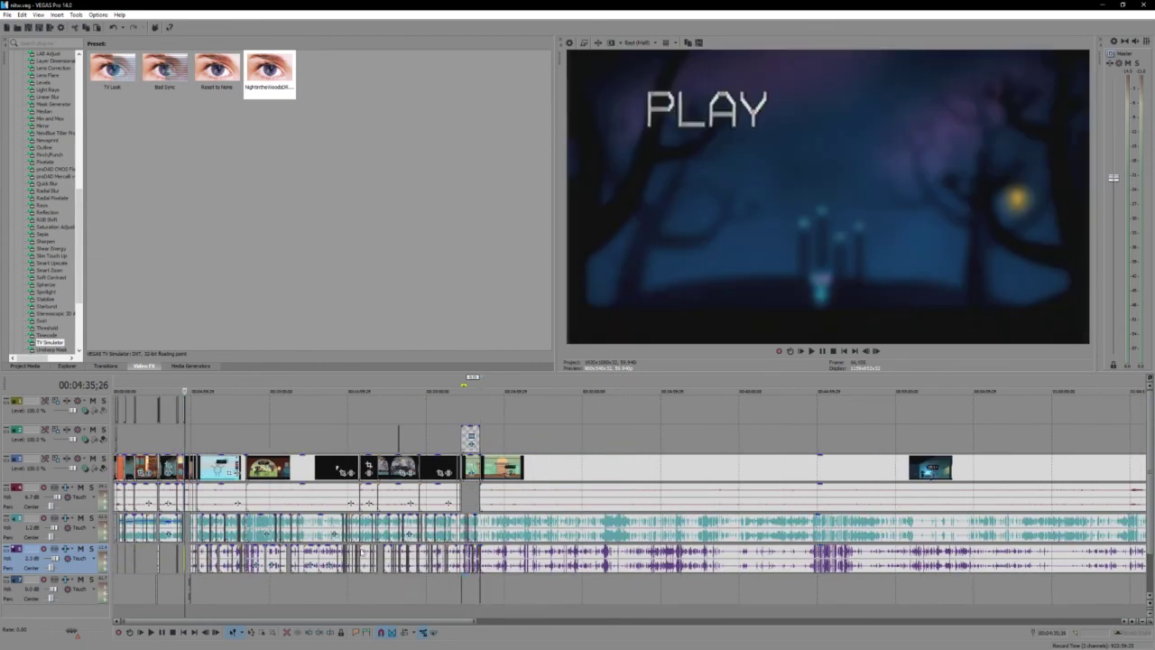
scroll(400, 554, "up", 3)
scroll(679, 513, "up", 4)
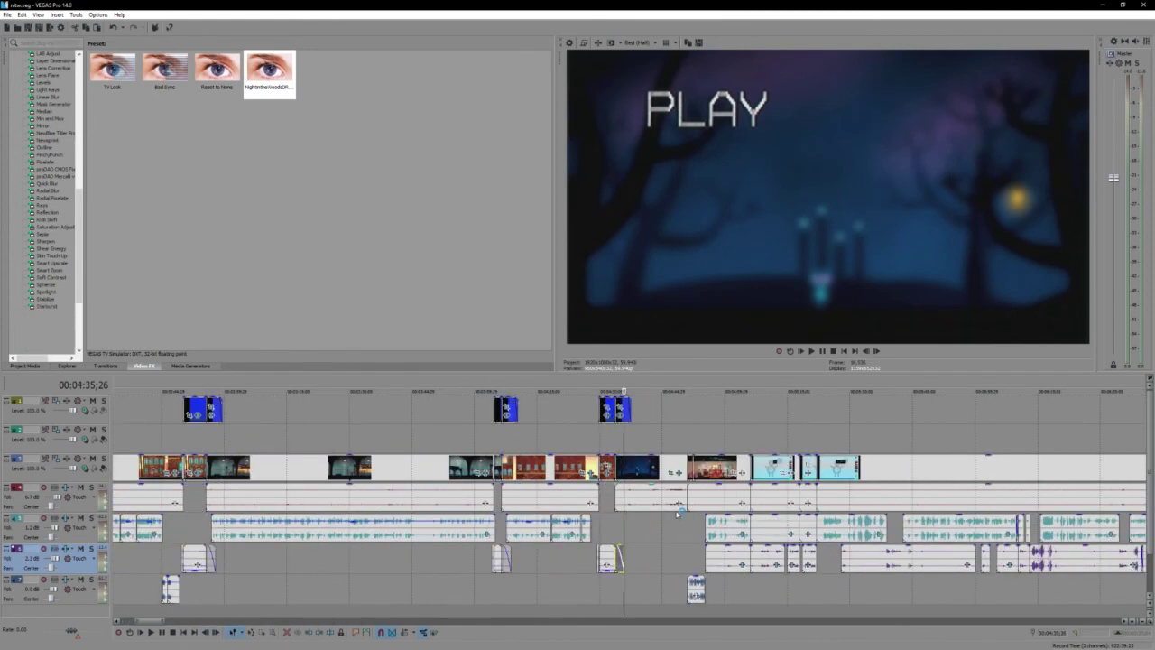
left_click_drag(671, 388, 719, 389)
scroll(700, 428, "up", 2)
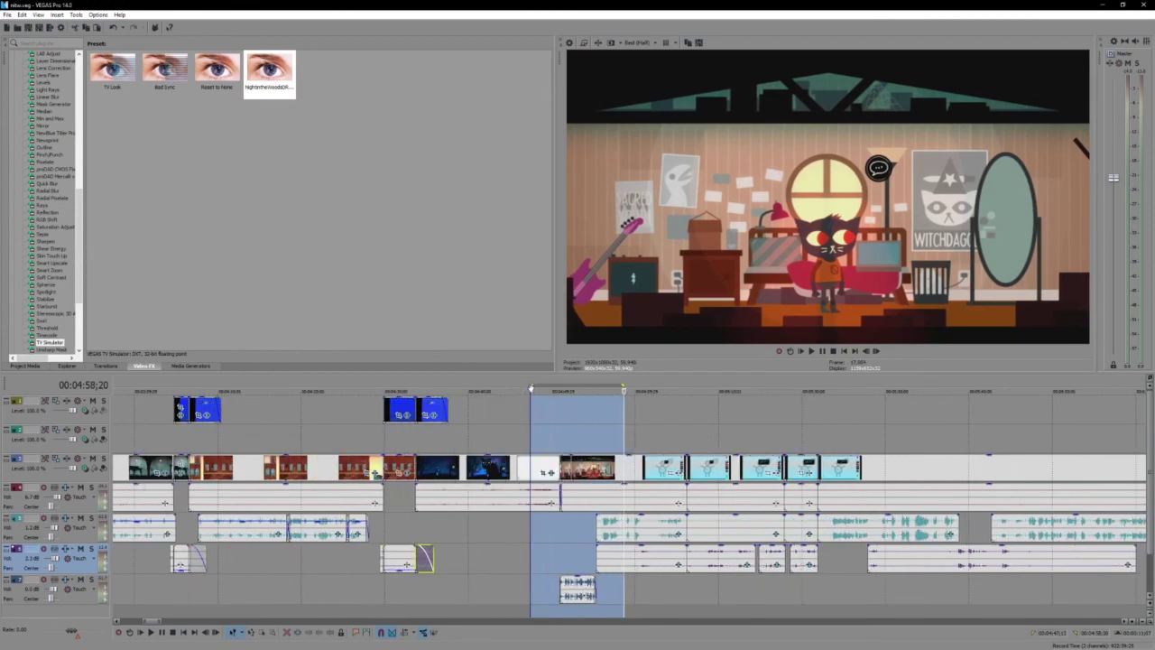
left_click_drag(532, 386, 542, 389)
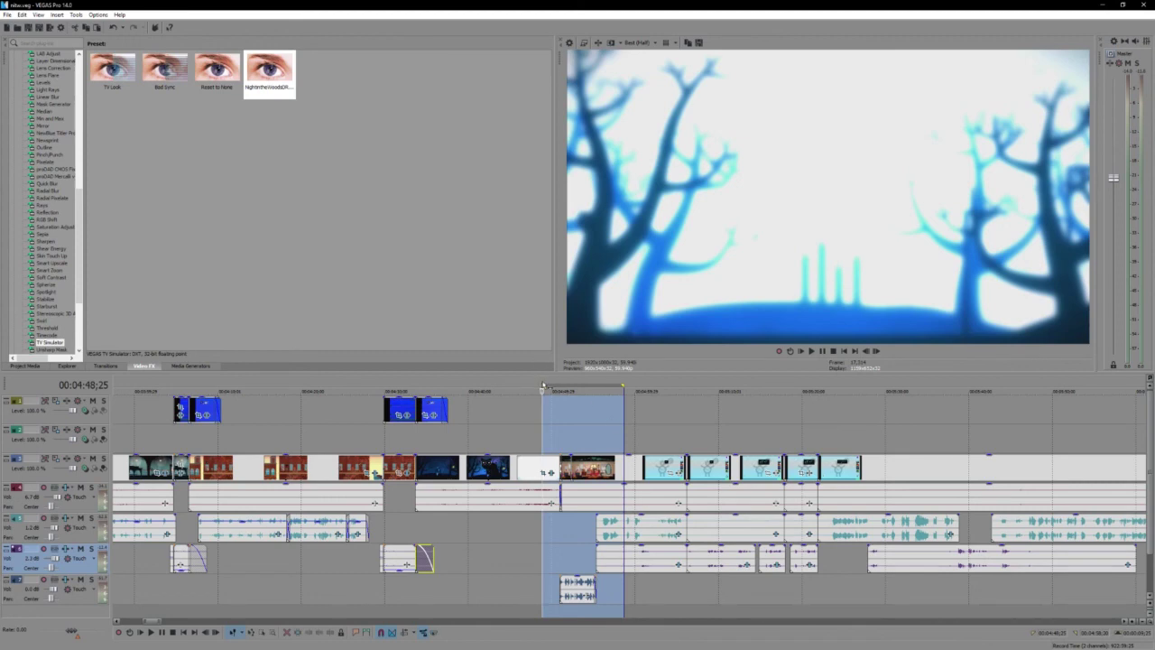
left_click_drag(543, 386, 511, 386)
Step: Play back the marked range to examine the transition through the white flash into the bedroom scene
key("Right")
key("Right")
key("Right")
key("Right")
key("Right")
key("Right")
key("Right")
key("Right")
key("Right")
key("Right")
key("Right")
key("Right")
key("Right")
key("Right")
key("Right")
key("Right")
key("Right")
key("Right")
key("Right")
key("Right")
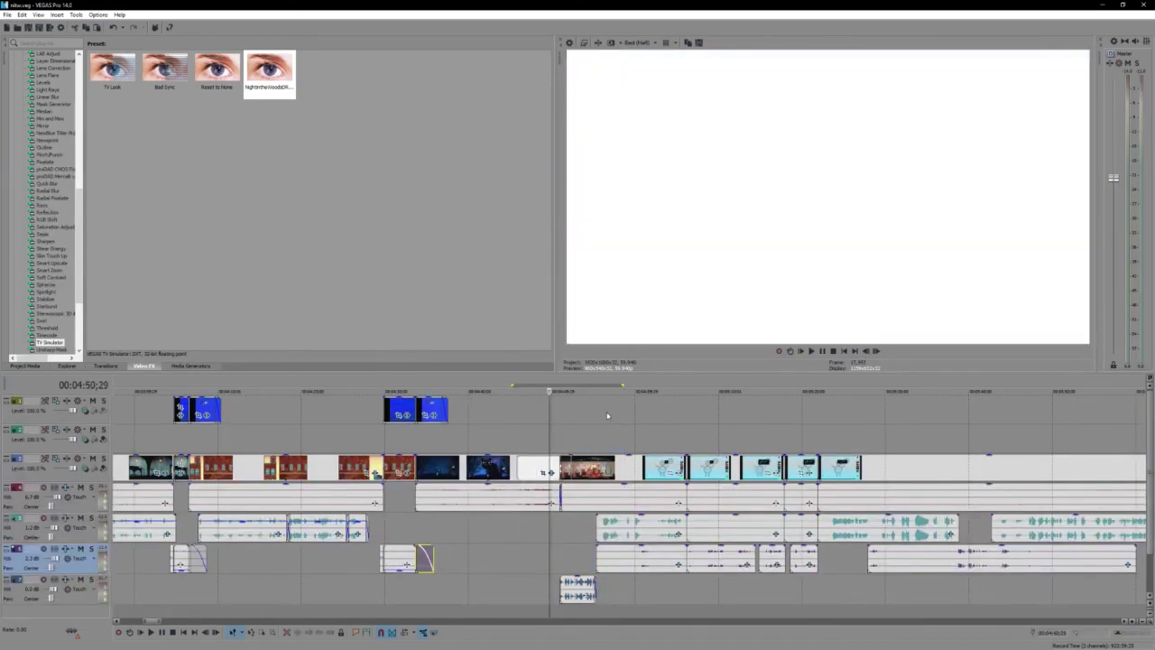
key("BackSpace")
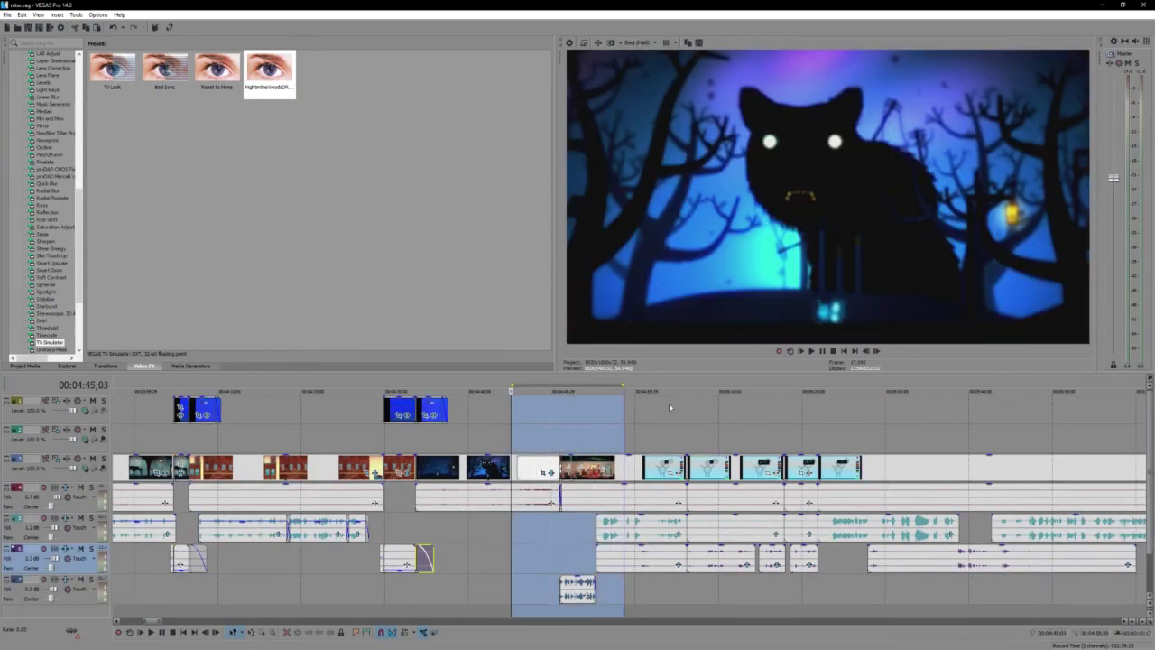
key("space")
key("space")
left_click(627, 424)
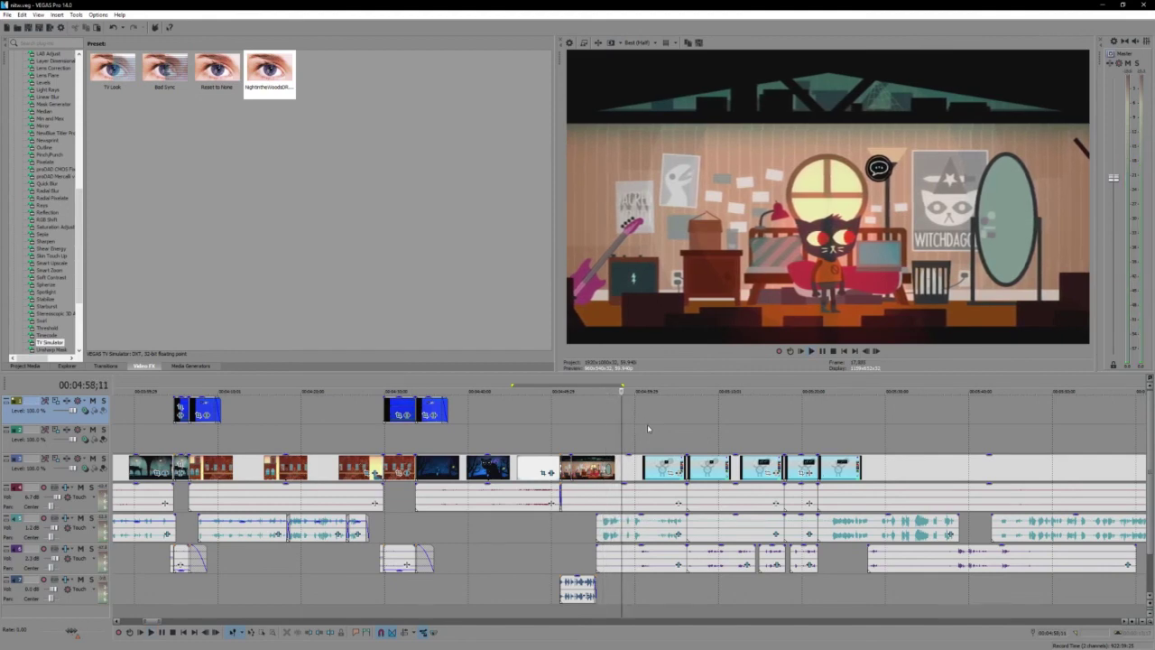
Step: Return to the section after the title near 00:23:28 and play back the dialogue across the gap in the purple audio
scroll(646, 424, "down", 6)
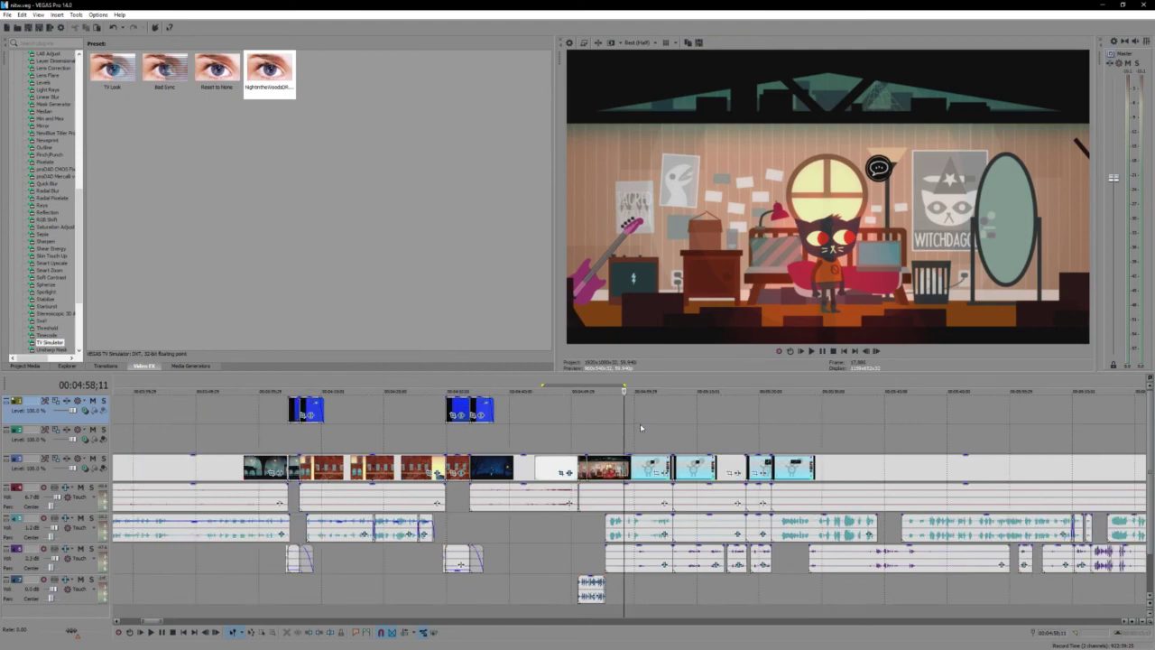
scroll(718, 511, "right", 5)
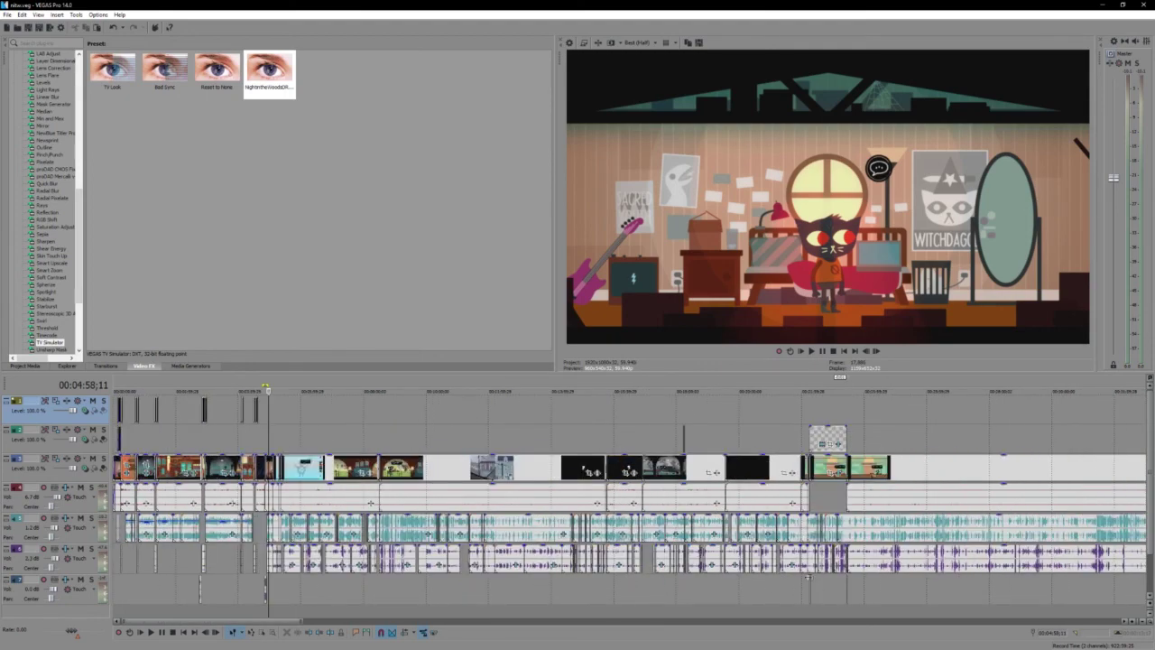
left_click(850, 594)
scroll(849, 589, "up", 8)
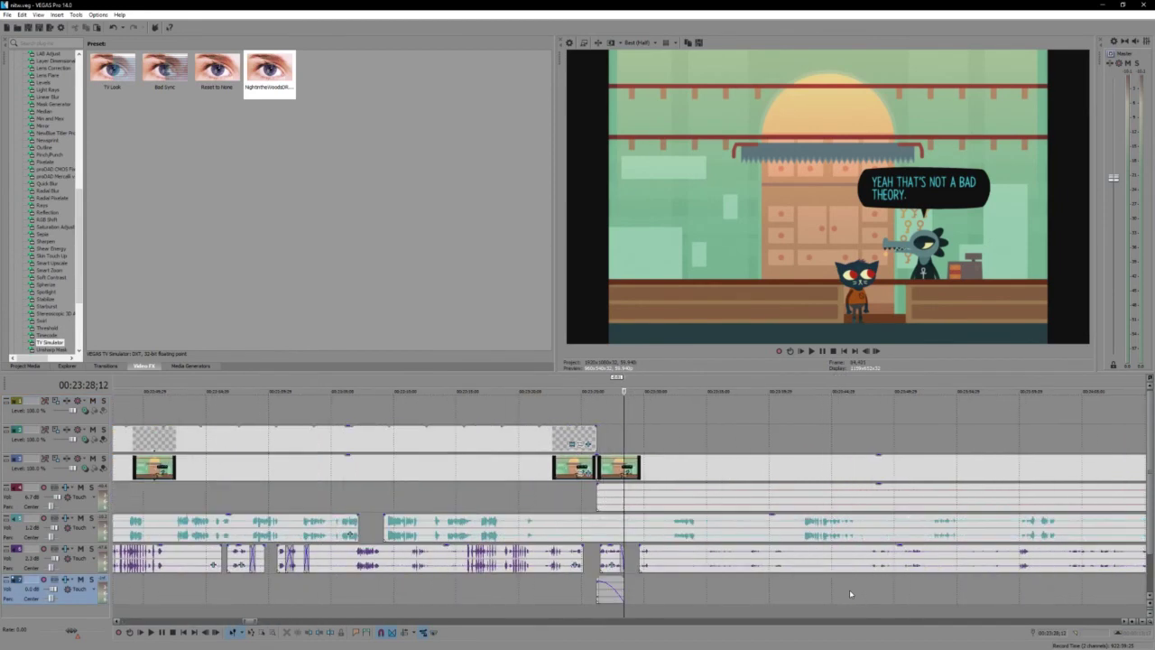
left_click(631, 586)
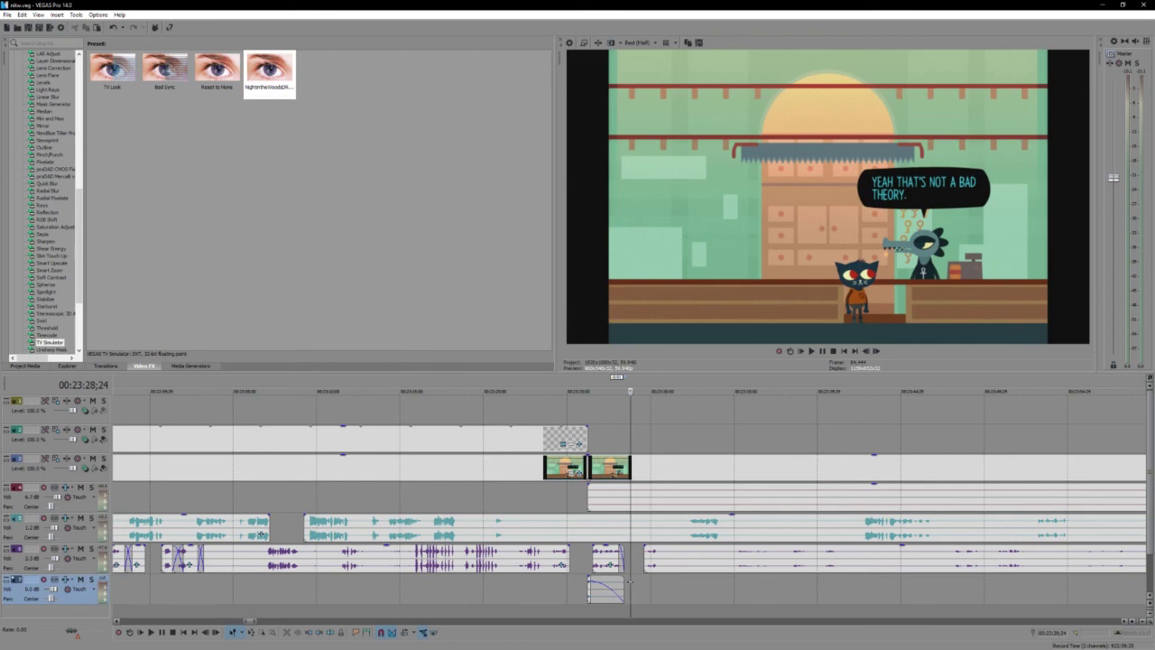
key("space")
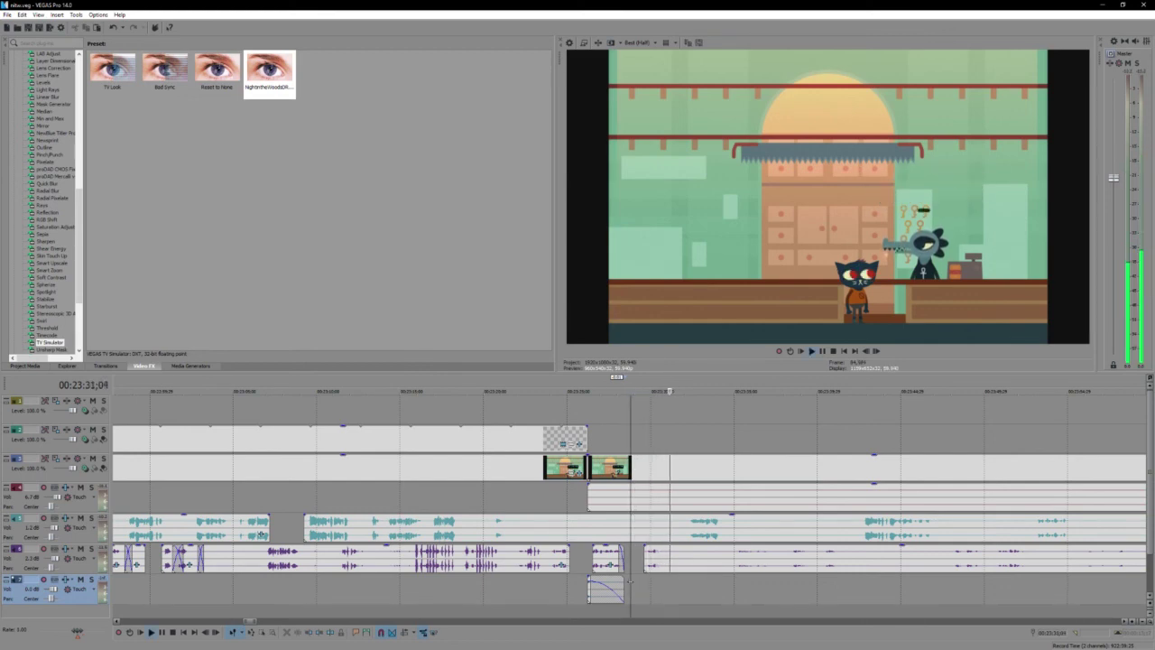
left_click(610, 554)
key("space")
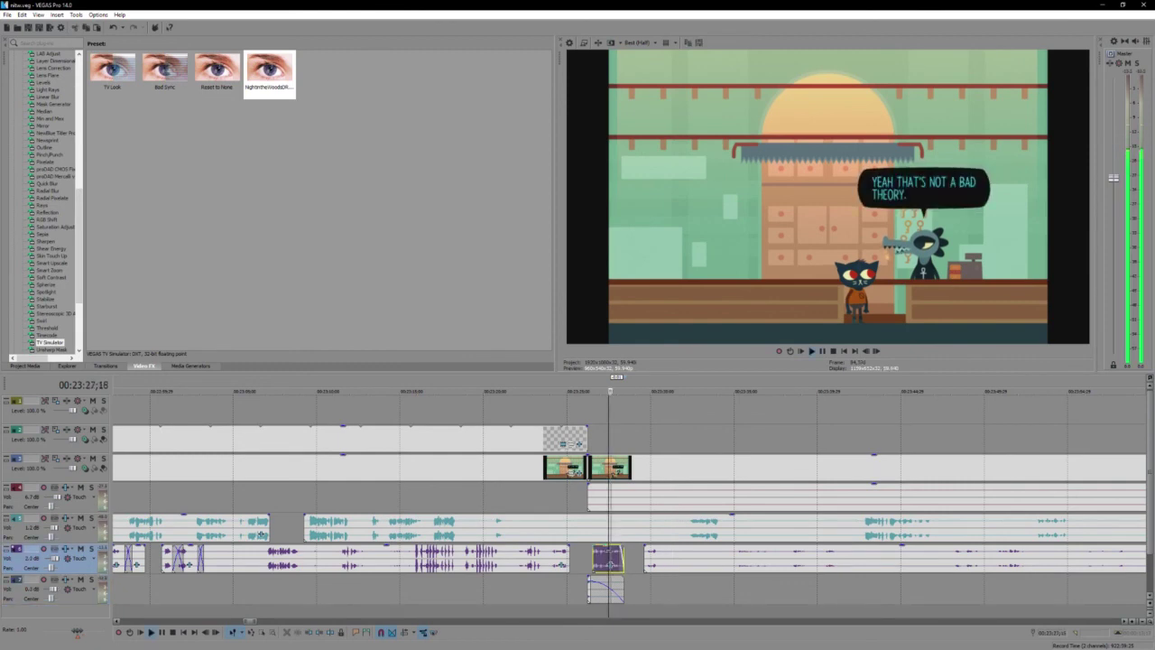
scroll(609, 554, "up", 1)
scroll(610, 555, "up", 2)
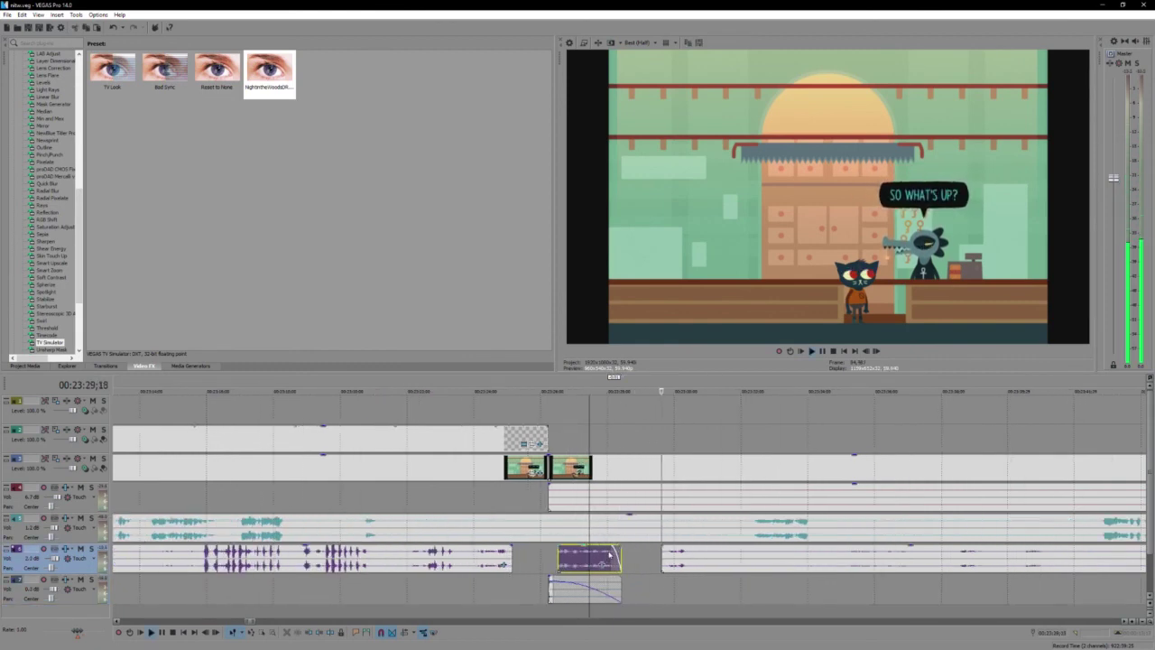
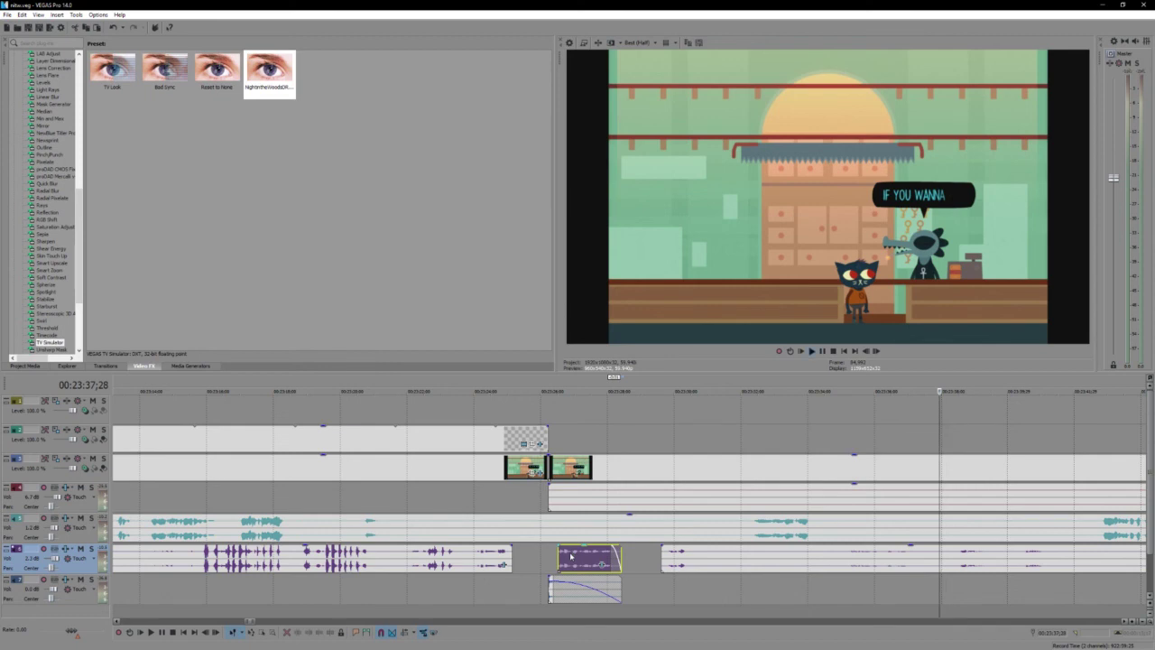
Step: Split the purple audio event at about 00:23:39 and trim the later part's start to leave a gap after the split
scroll(701, 590, "down", 3)
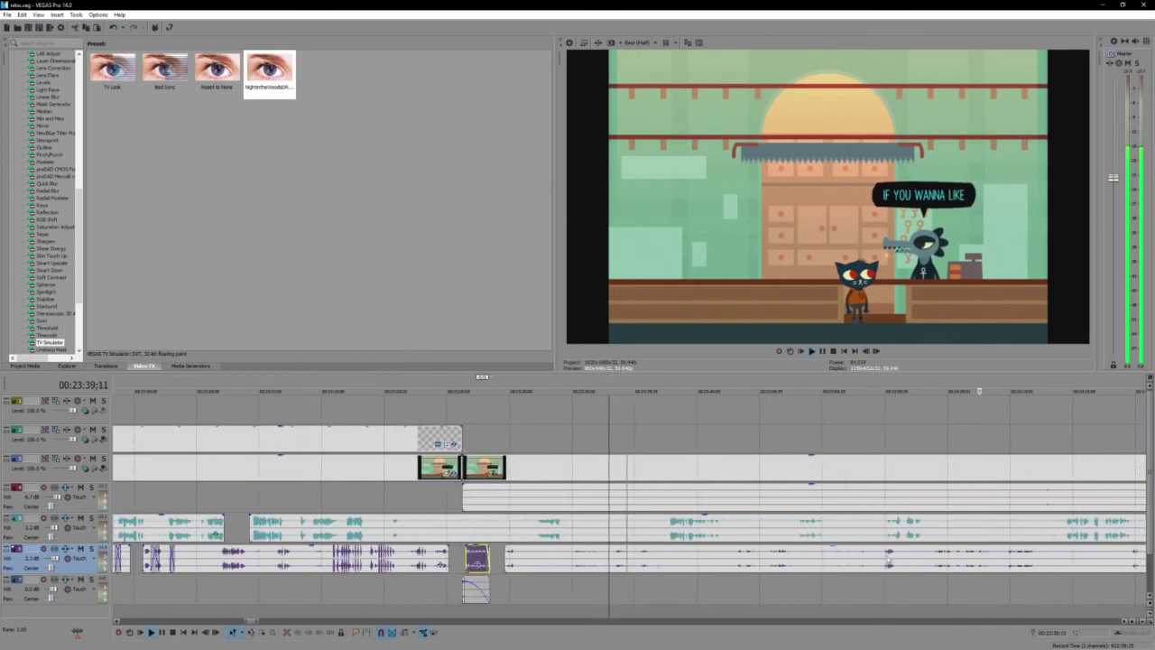
left_click(719, 589)
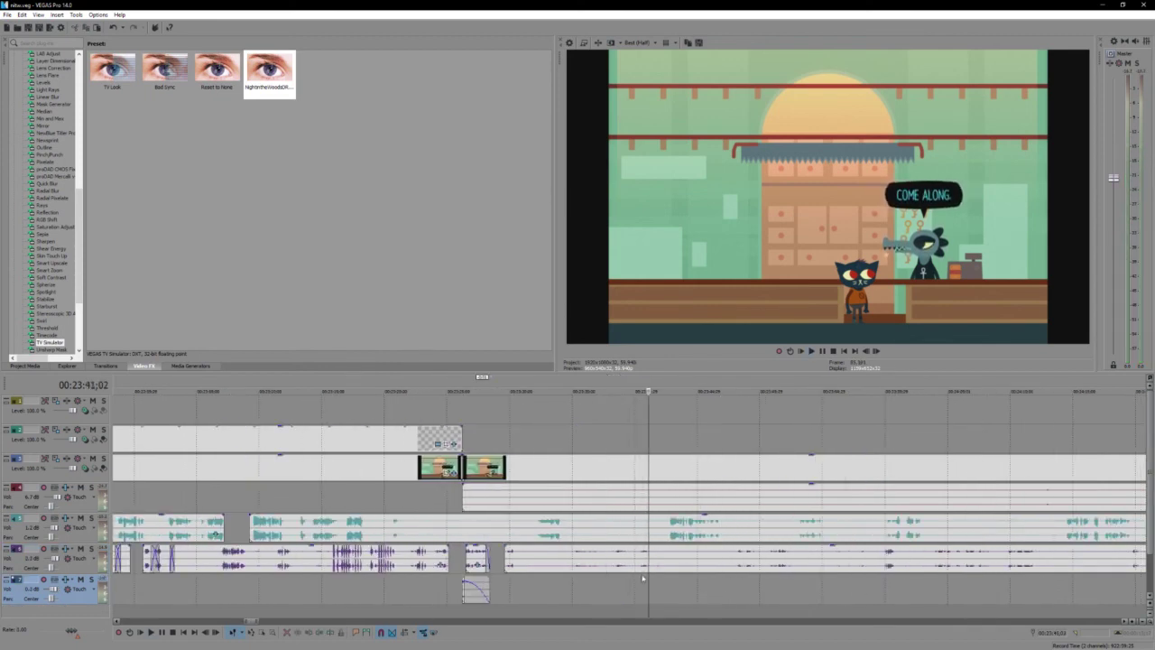
left_click(615, 563)
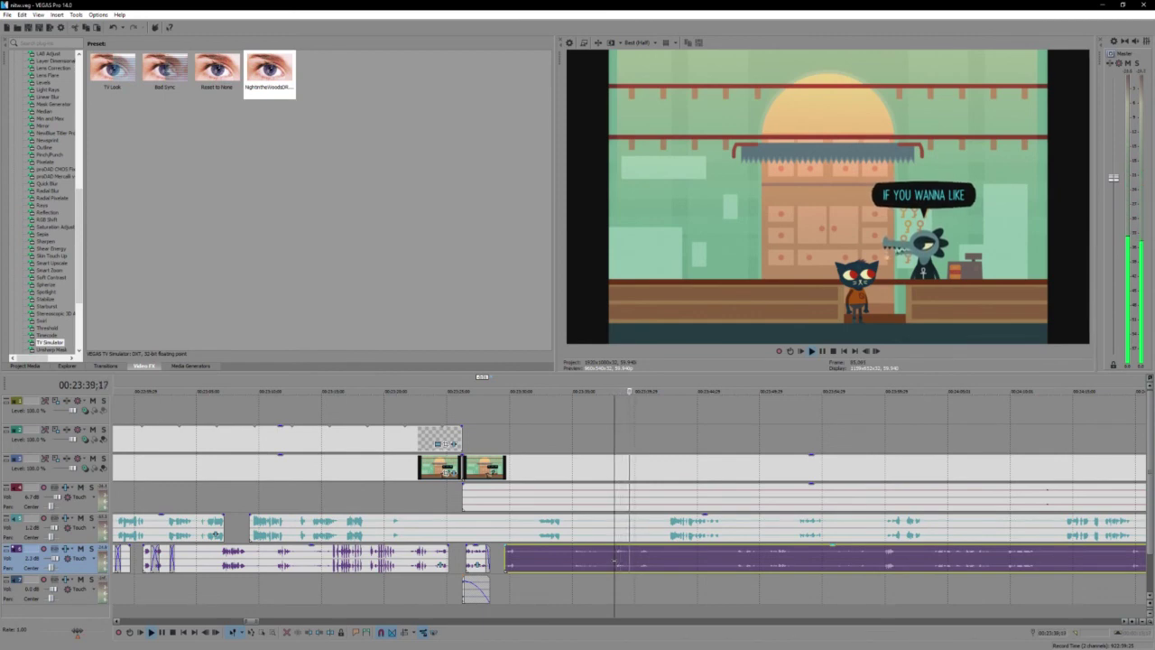
key("s")
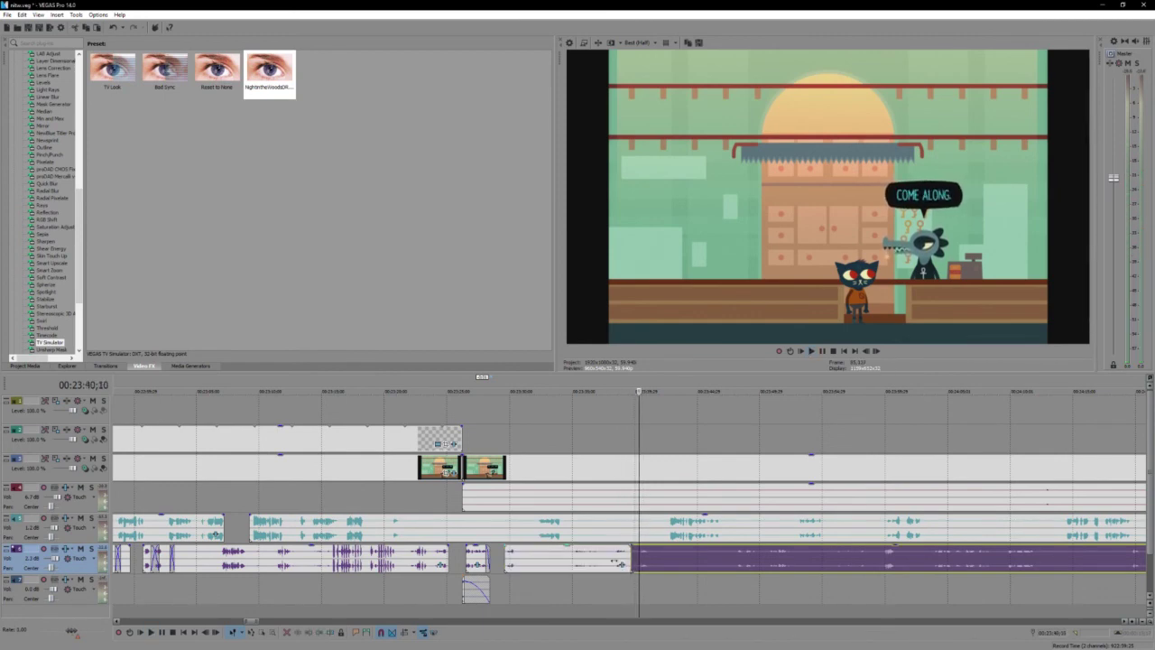
scroll(621, 564, "up", 4)
left_click_drag(580, 560, 625, 565)
Step: Play back the dialogue from just before the new gap near 00:23:39 through the following lines
left_click(501, 561)
key("space")
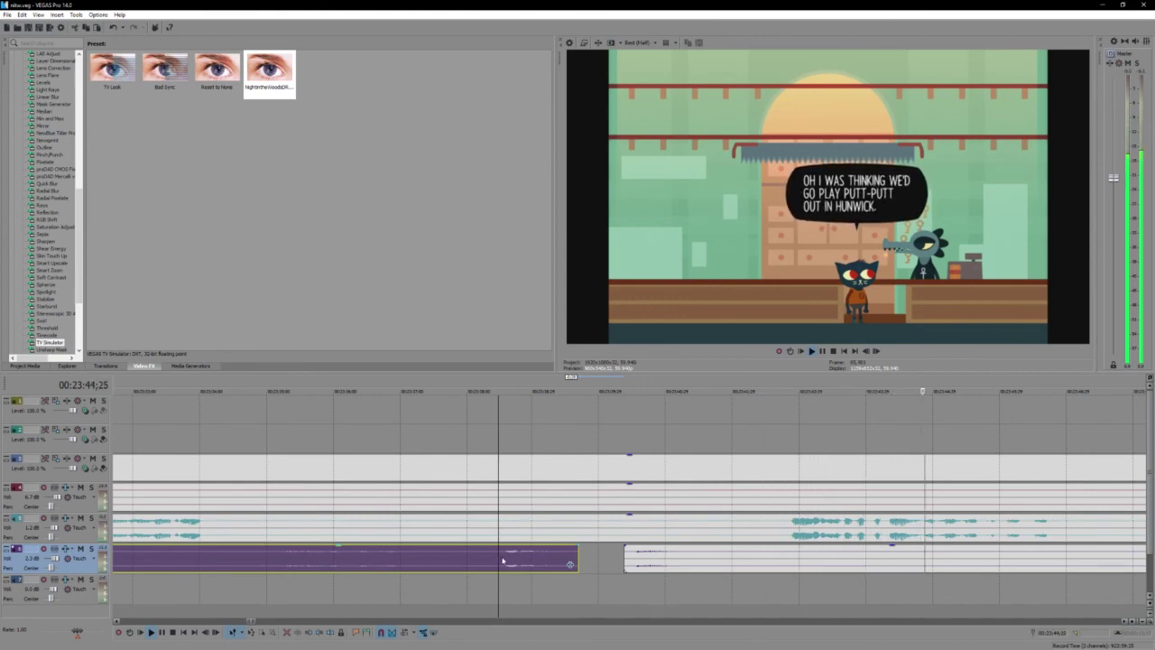
scroll(718, 565, "down", 1)
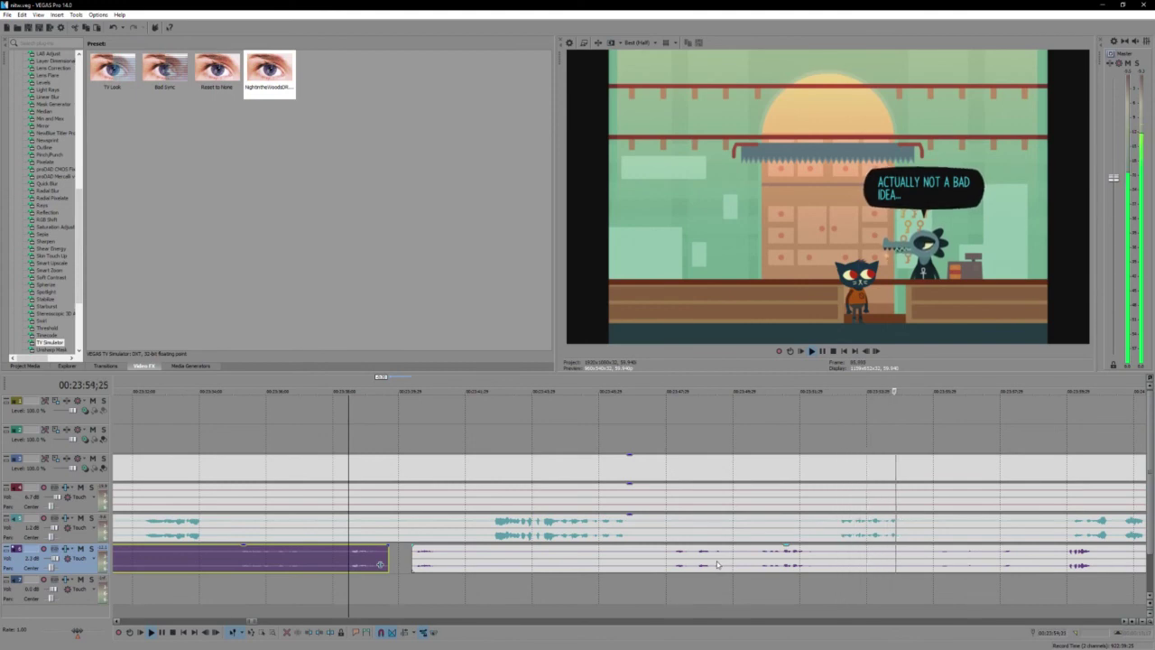
scroll(718, 565, "down", 3)
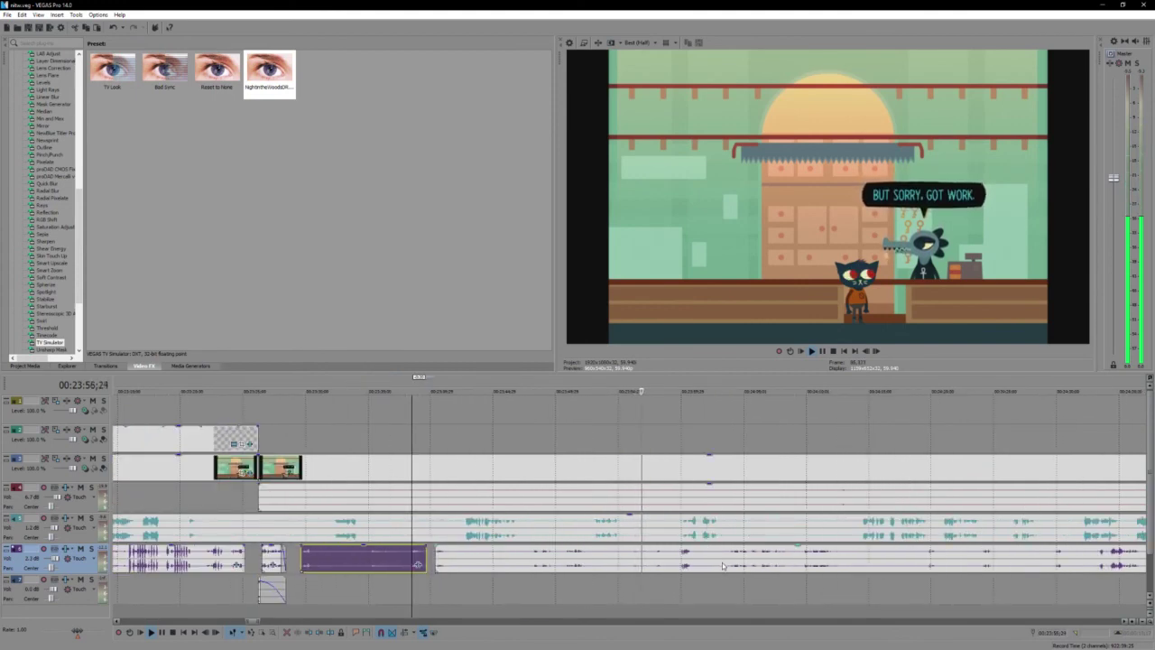
Step: Split the purple audio event at about 00:23:59 and trim the later part's start to about 00:24:03, removing the section between
left_click(722, 565)
scroll(723, 566, "up", 2)
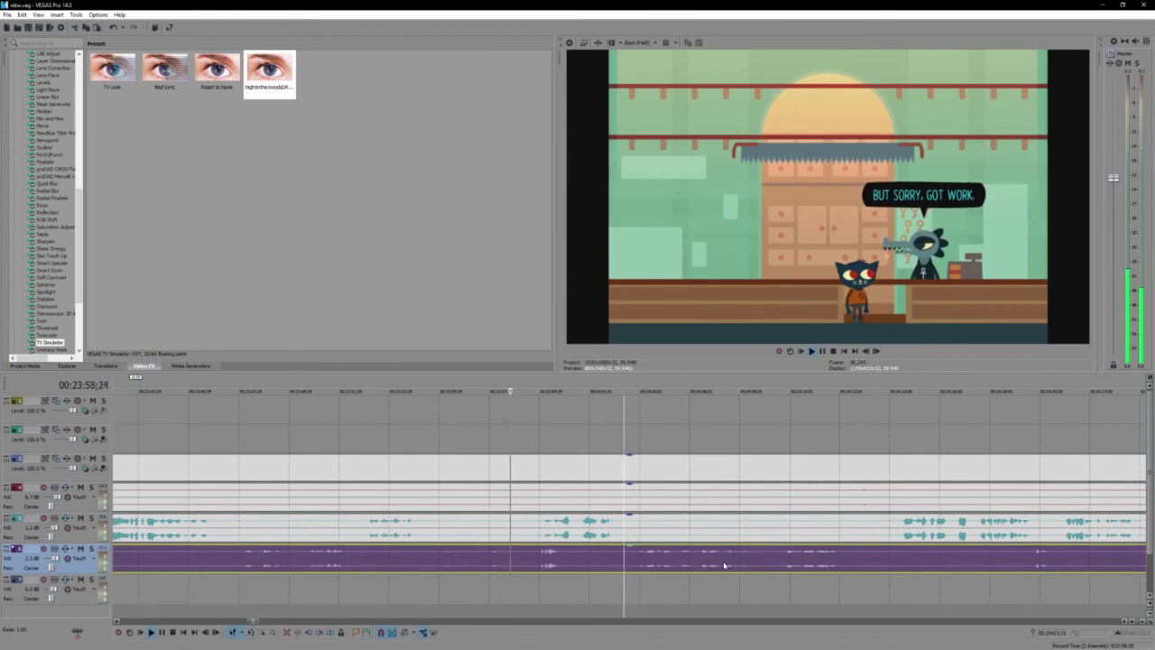
left_click(528, 556)
key("s")
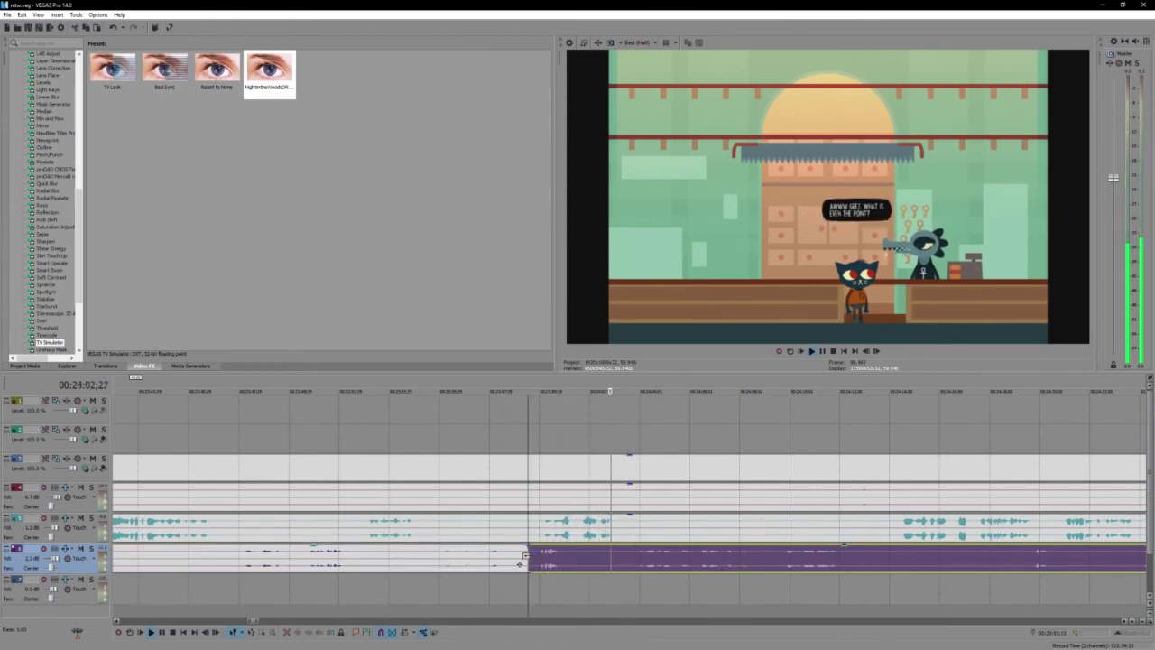
left_click_drag(529, 561, 621, 565)
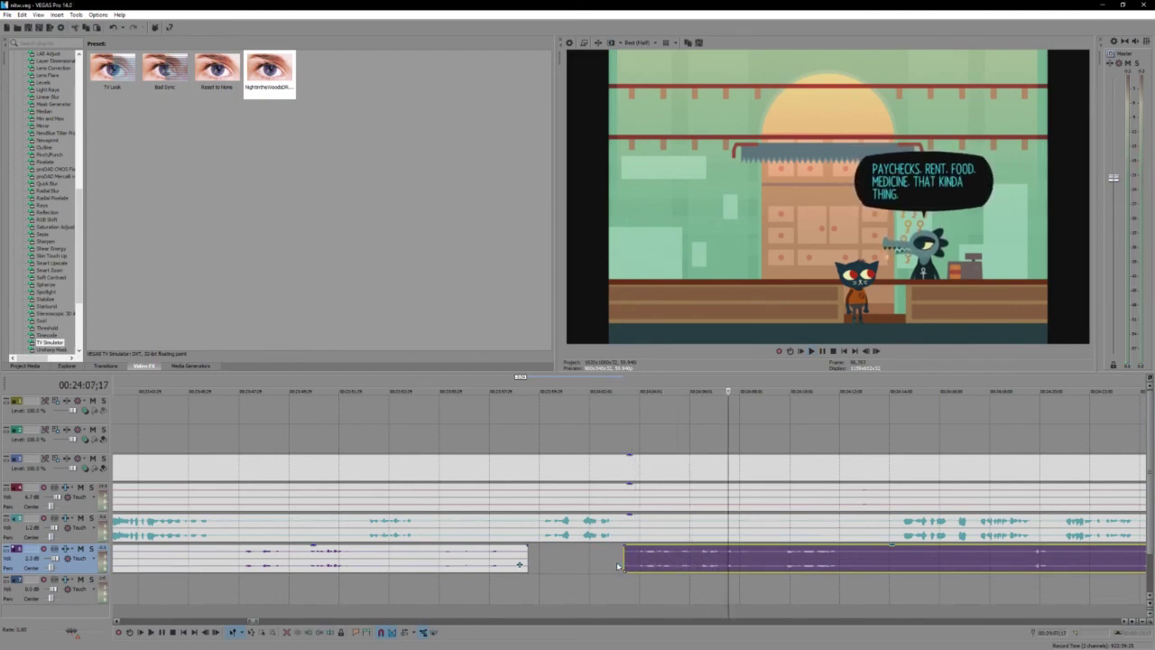
Step: Play back the conversation from 00:24:07;17 and compare the purple audio with the teal dialogue
key("space")
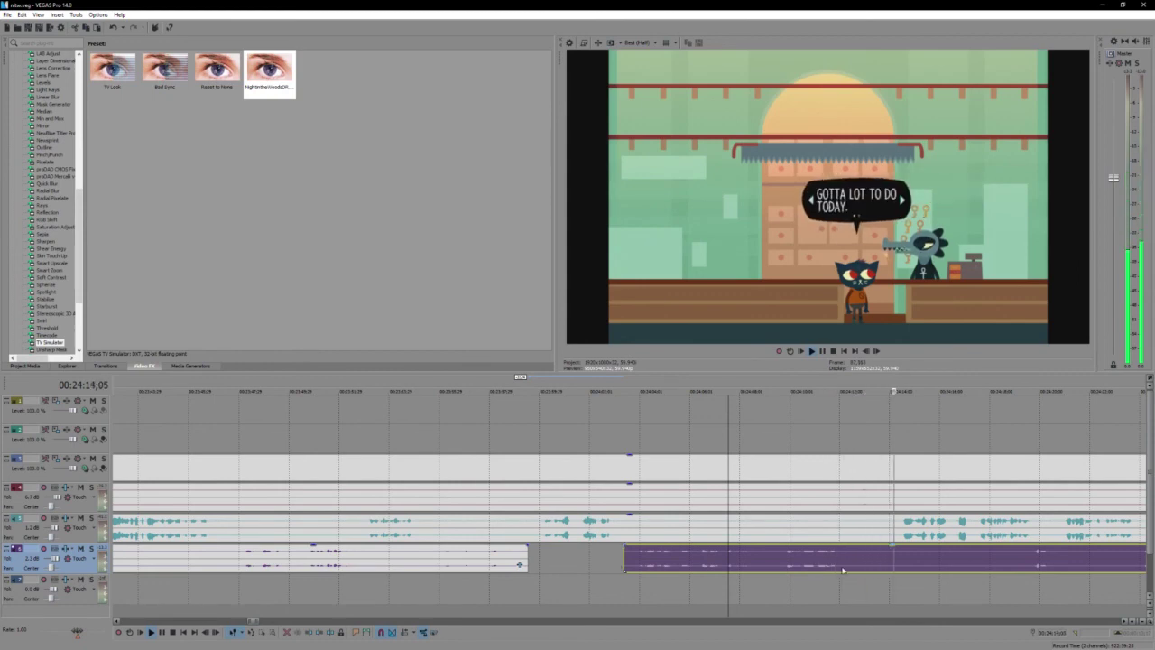
scroll(843, 569, "down", 3)
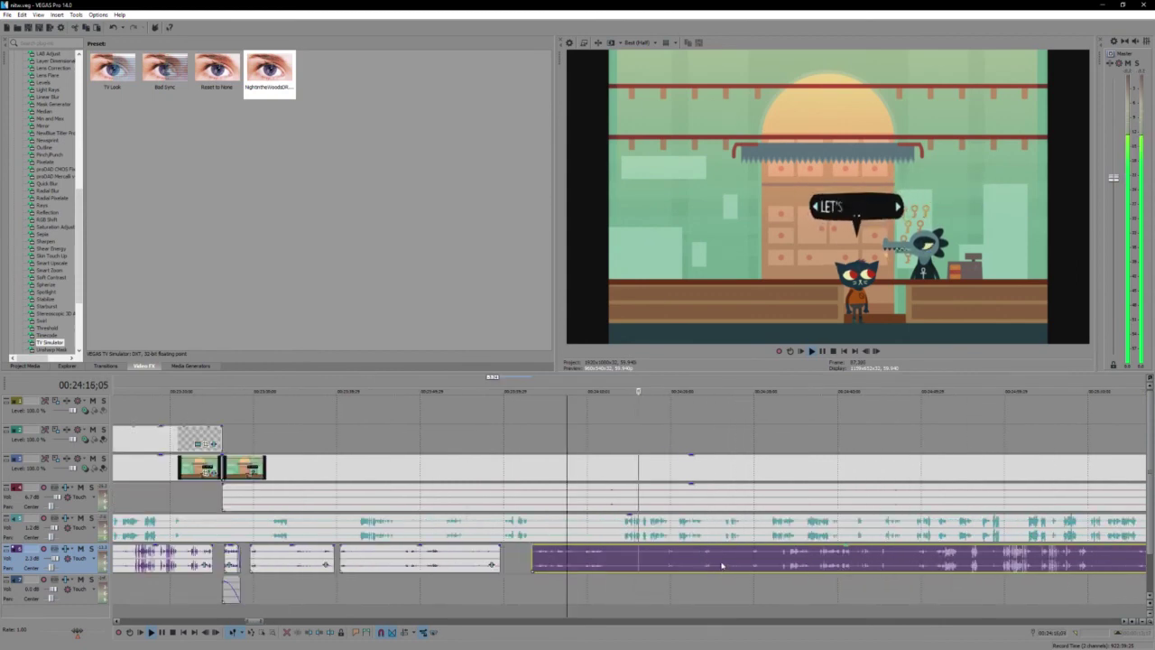
scroll(723, 567, "up", 3)
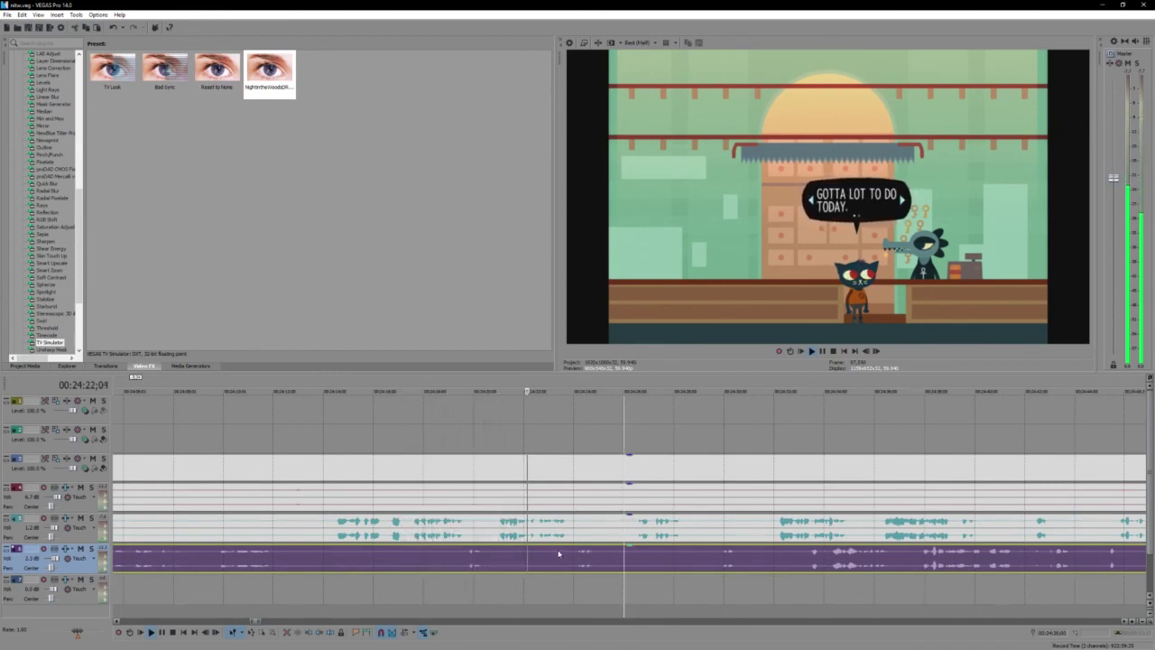
Step: Split the purple audio event at 00:24:33;00, just before its next group of louder peaks
left_click(656, 561)
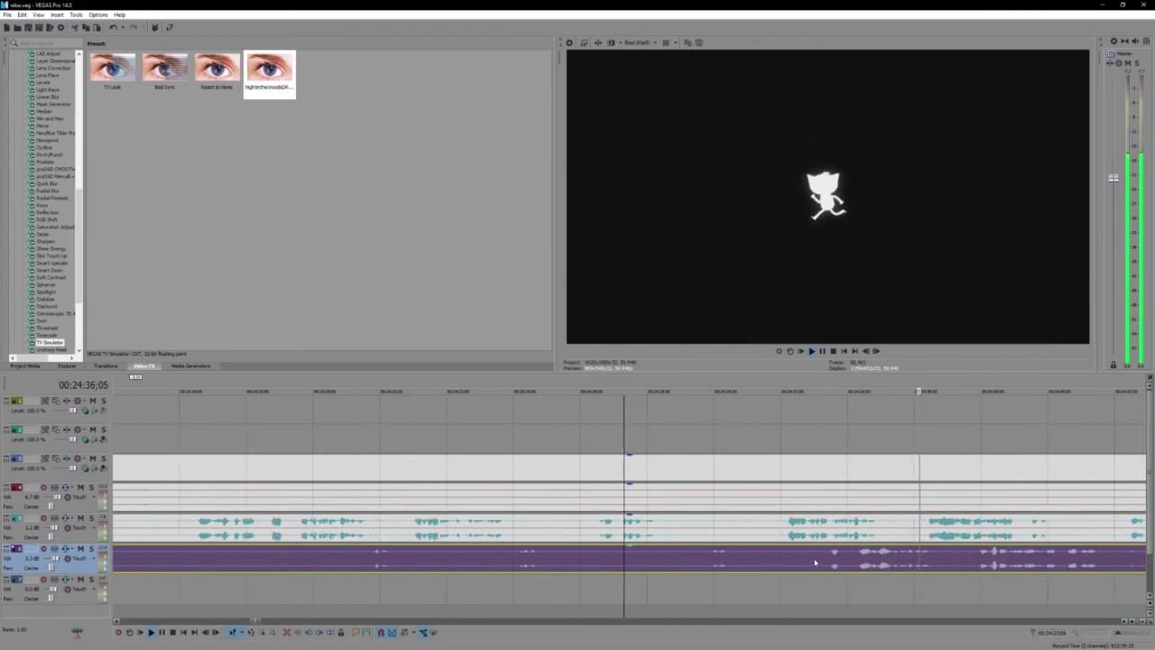
left_click(814, 562)
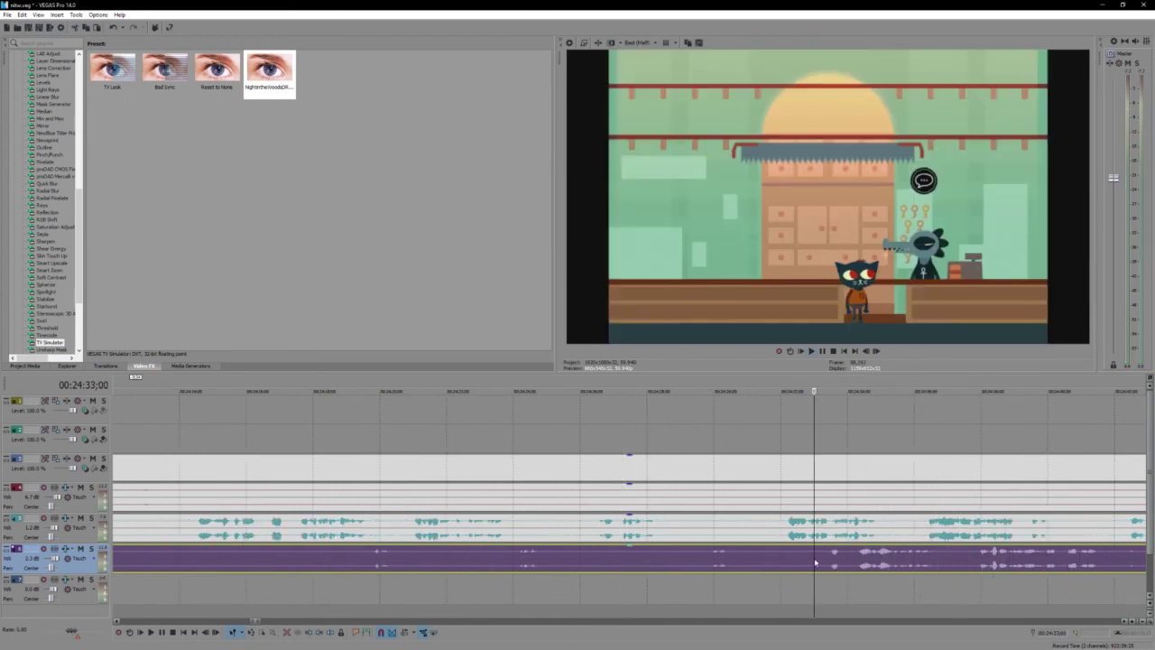
key("s")
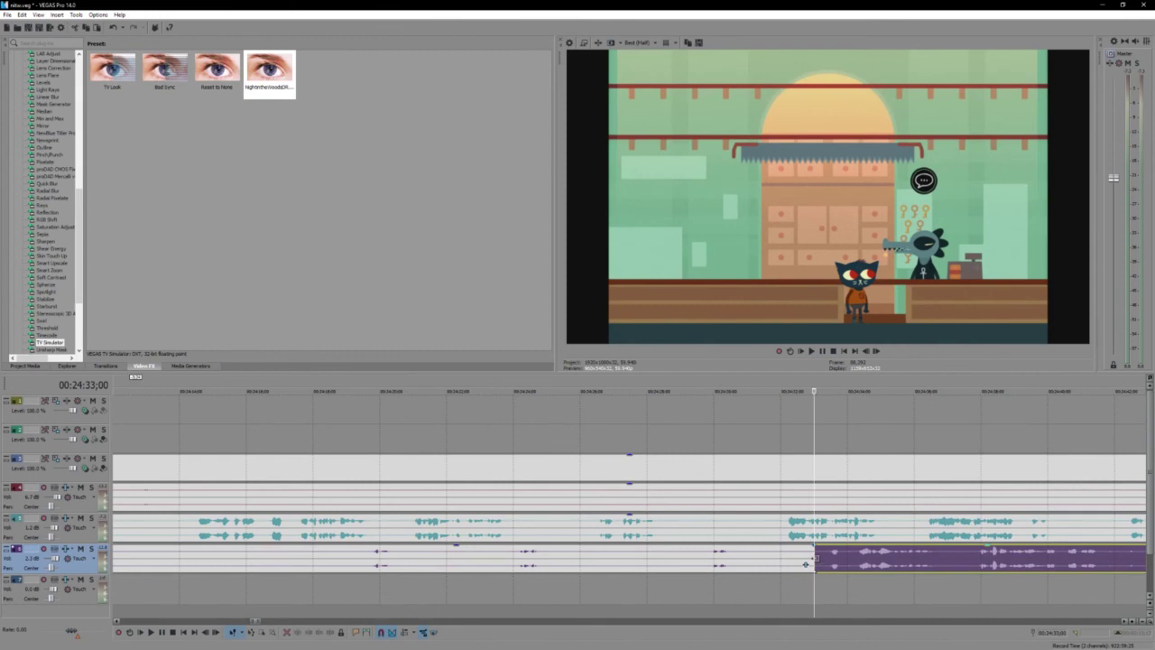
Step: Split the teal dialogue at about 00:24:31 and at 00:24:35;24, shift that piece slightly earlier to overlap the preceding event, and play it back
left_click(751, 527)
key("s")
left_click(908, 527)
key("s")
left_click_drag(858, 525, 844, 525)
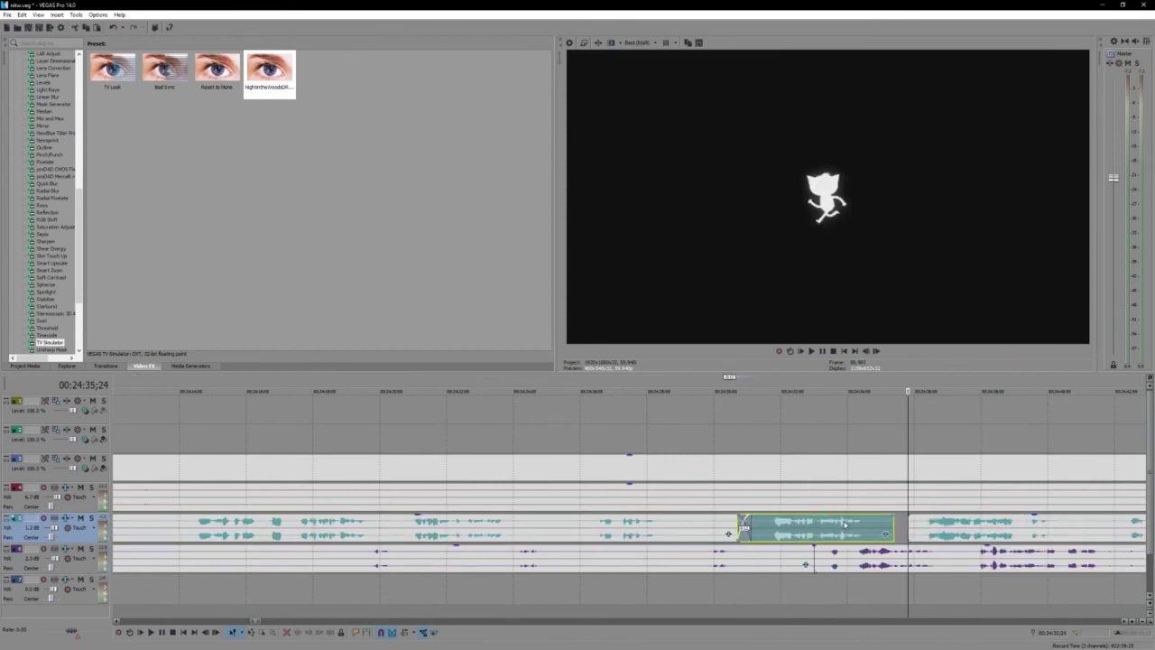
left_click(721, 519)
key("space")
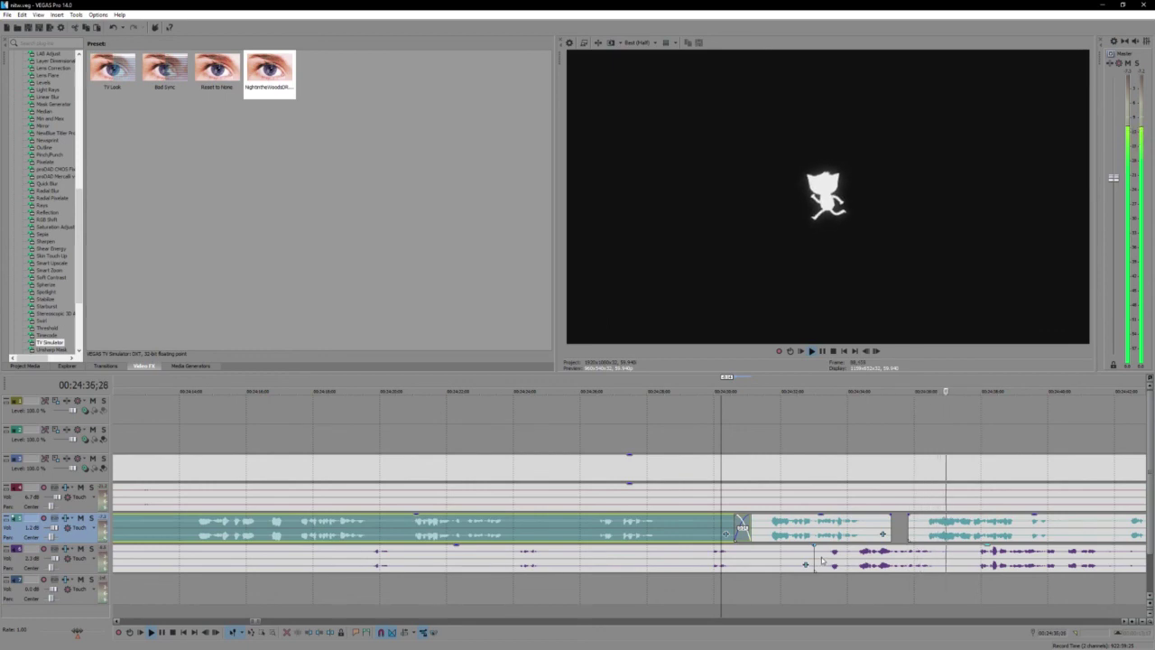
Step: Trim the start of the later purple audio event to about 00:24:34, play it back from about 00:24:33, and save the project
left_click_drag(813, 559, 855, 561)
left_click(825, 561)
key("space")
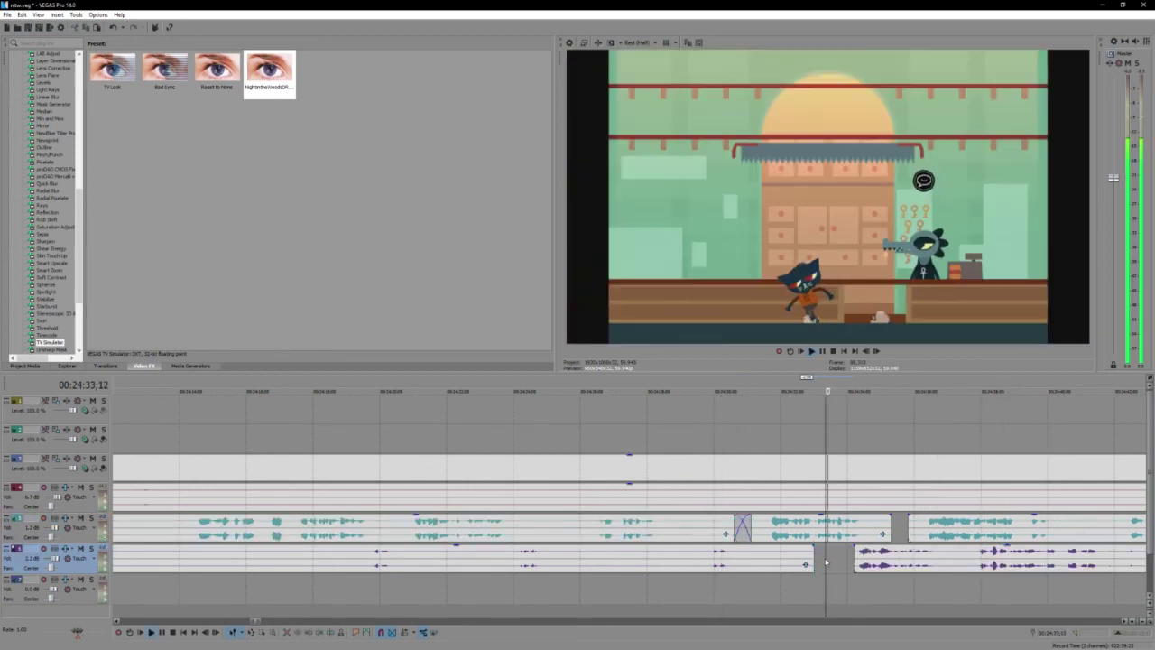
key("ctrl+s")
scroll(823, 557, "down", 1)
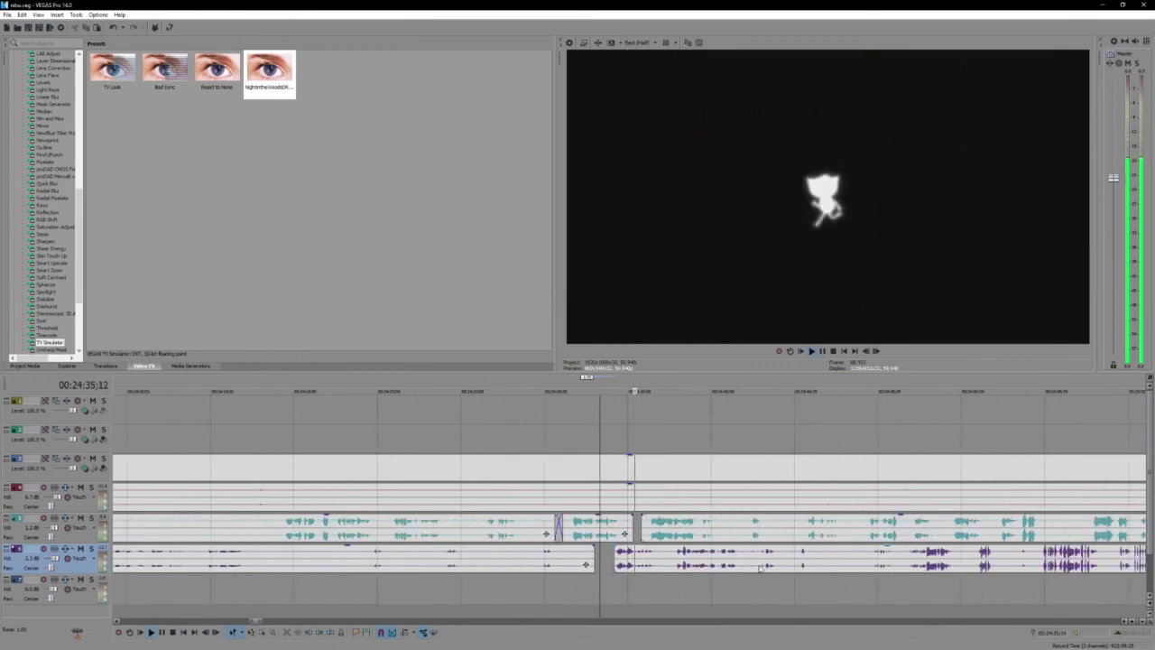
Step: Split the teal dialogue at about 00:24:39;12 and trim the later part's start to about 00:24:41, removing the section between
left_click(760, 557)
scroll(754, 557, "up", 1)
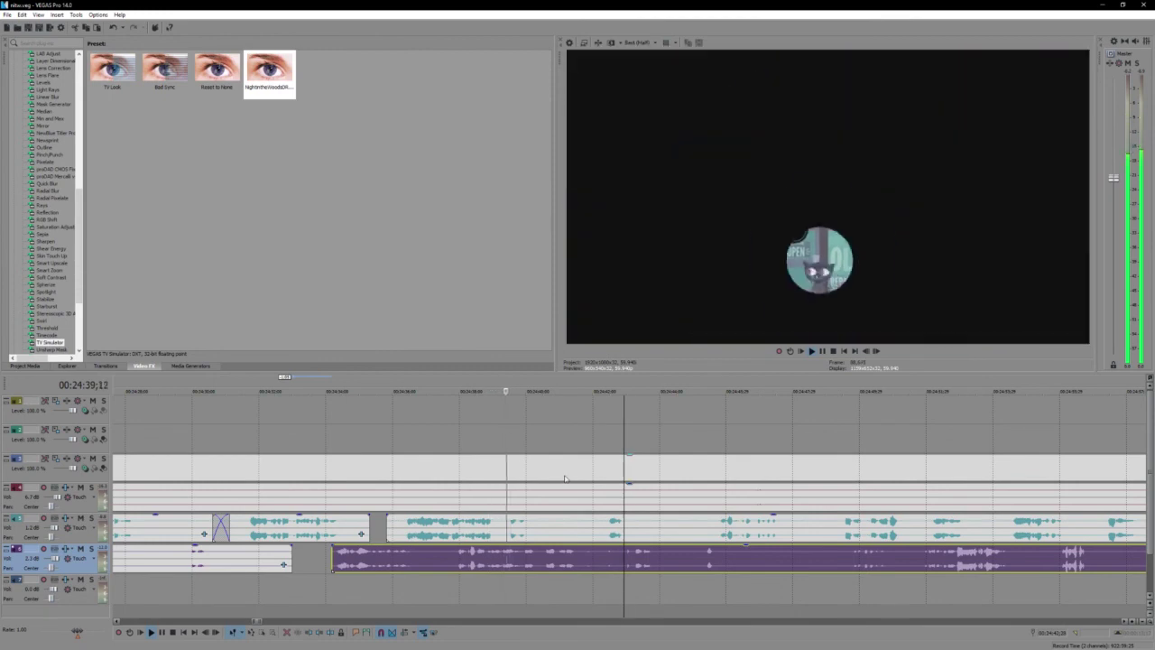
left_click(505, 528)
key("s")
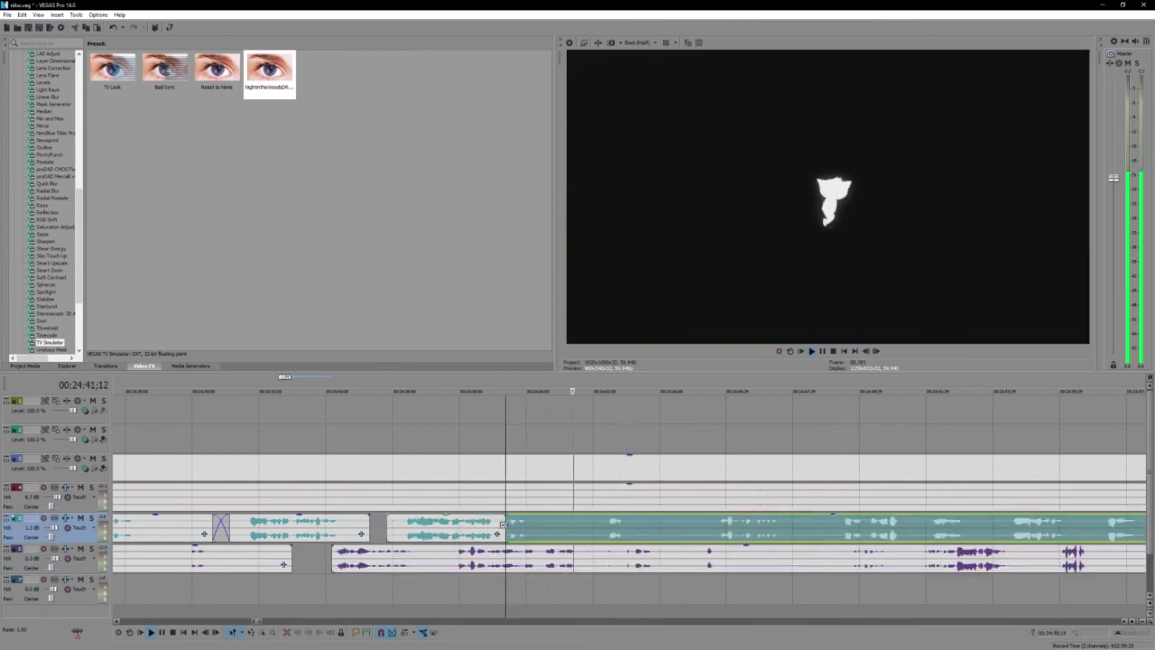
left_click_drag(506, 529, 568, 533)
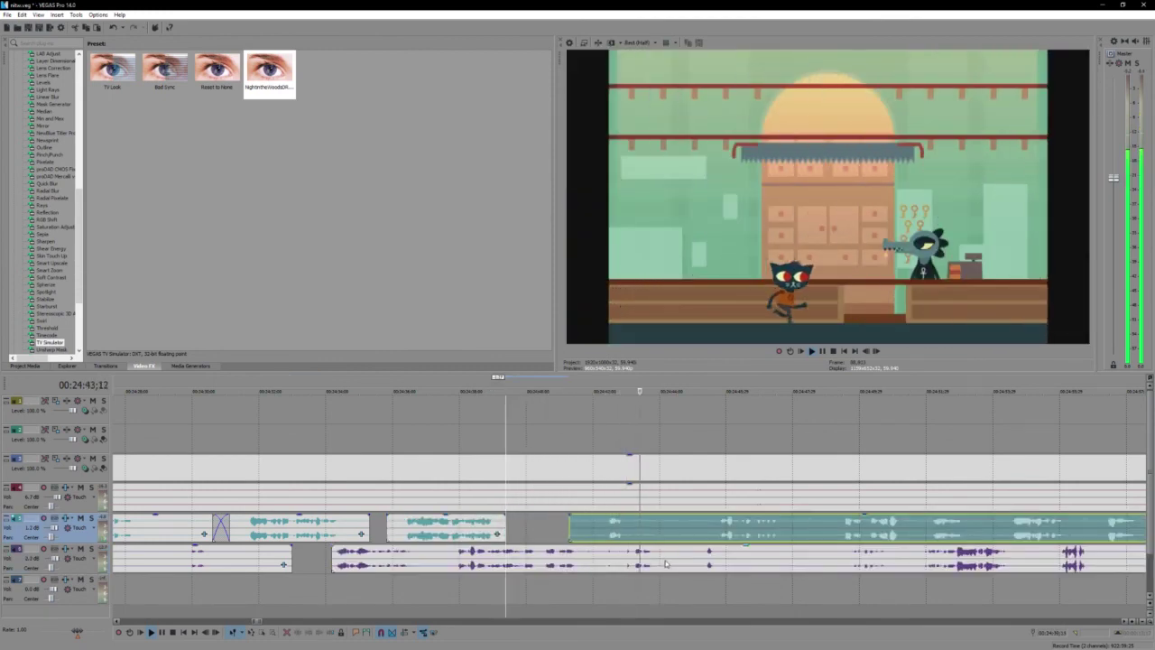
Step: Split the video and all its audio events at 00:24:47;22 and shift the later parts slightly earlier to overlap the preceding ones
left_click(666, 560)
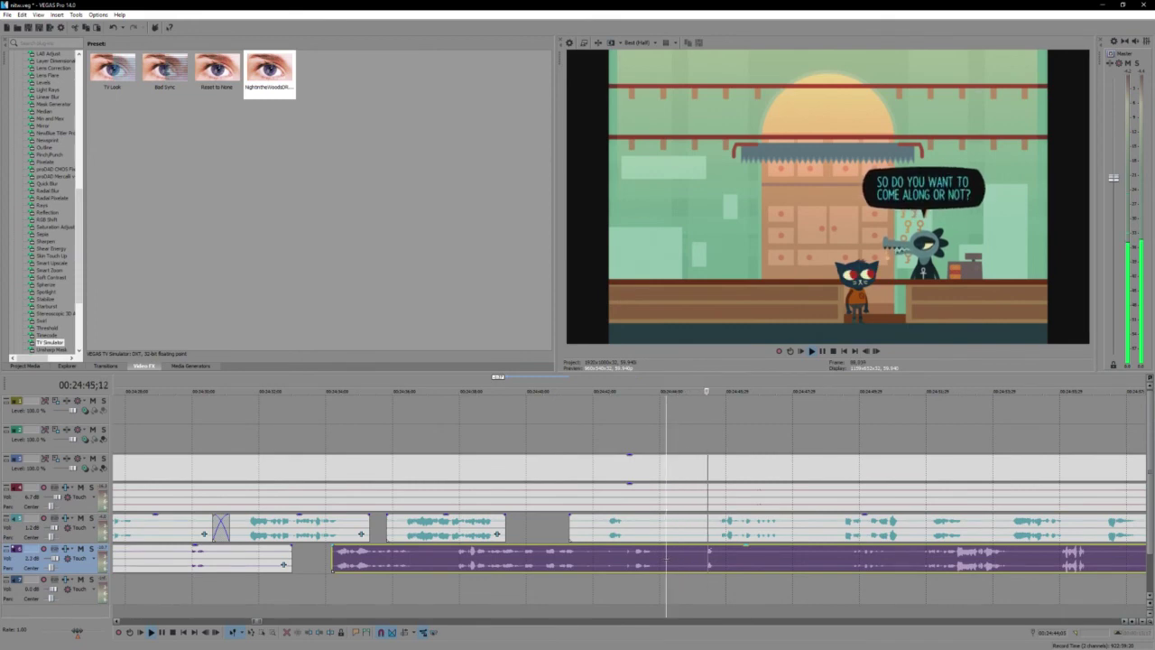
left_click(770, 476)
left_click(817, 556, "shift")
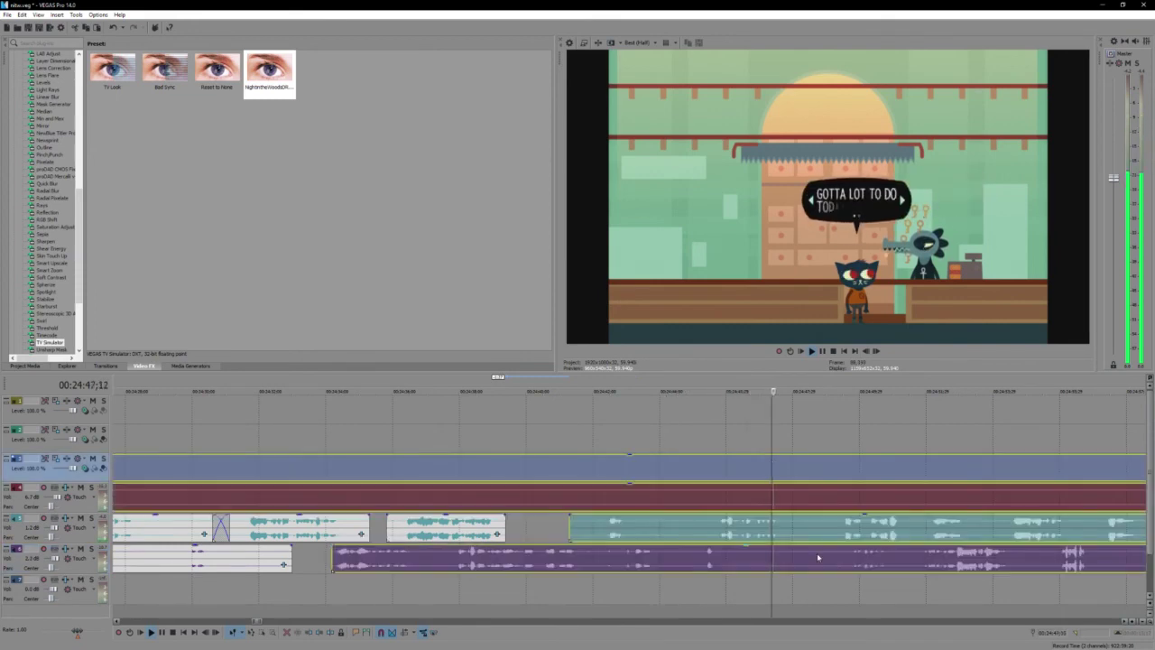
scroll(817, 556, "down", 1)
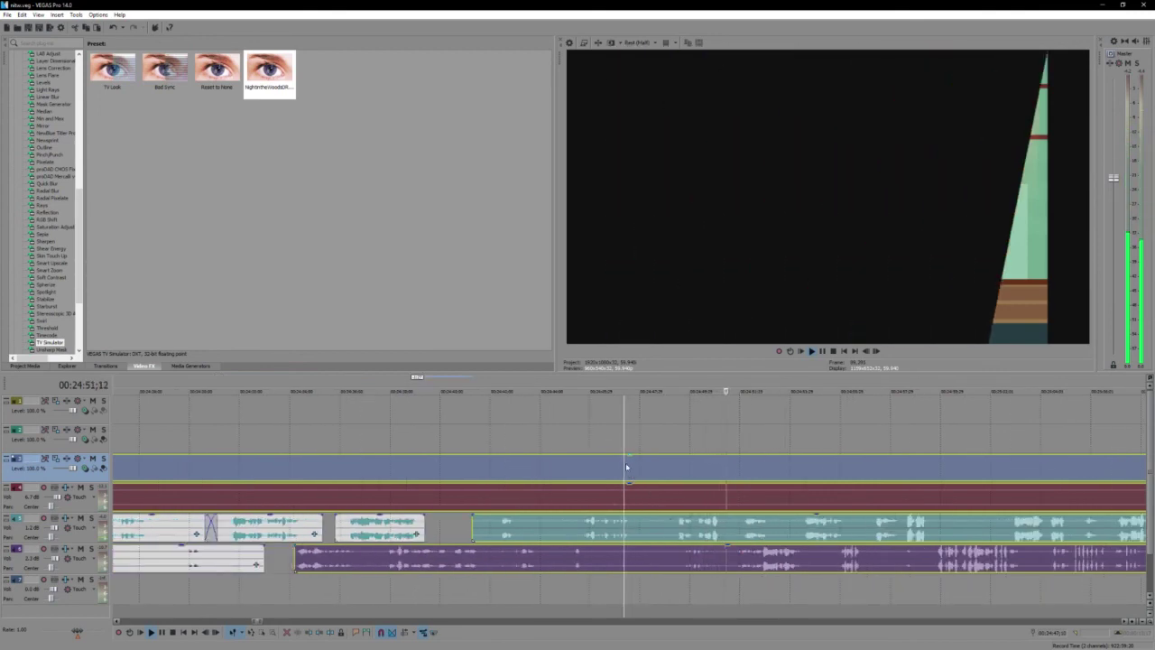
left_click(614, 463)
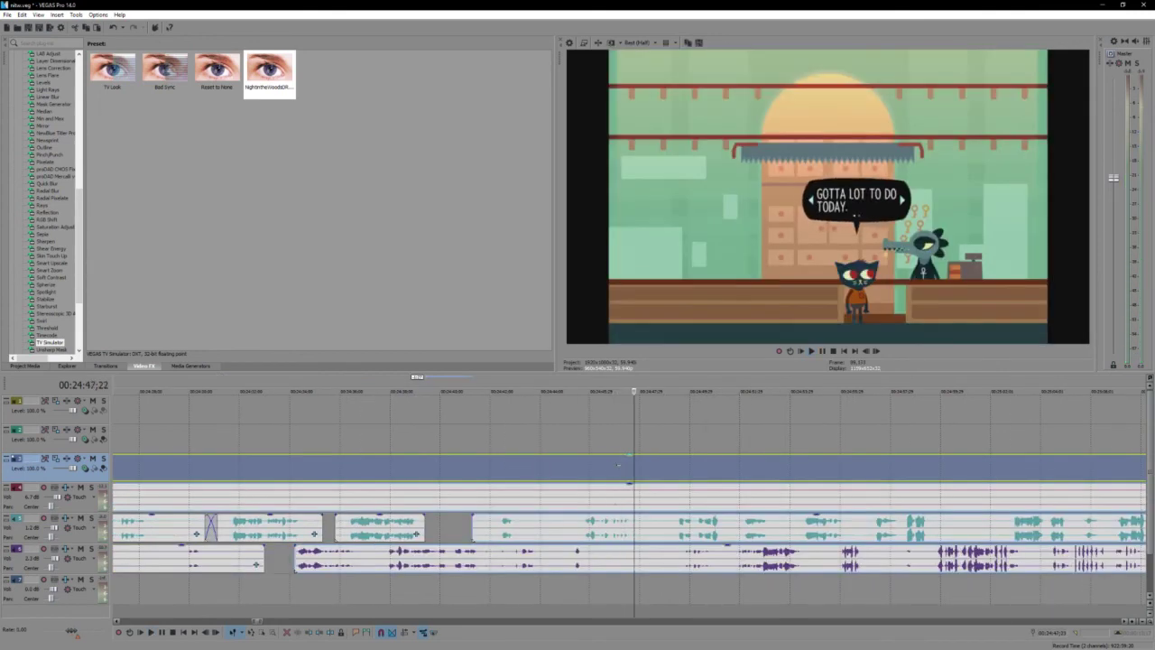
key("s")
mouse_move(649, 469)
left_mouse_down()
mouse_move(691, 475)
mouse_move(641, 462)
left_mouse_up()
scroll(637, 471, "up", 3)
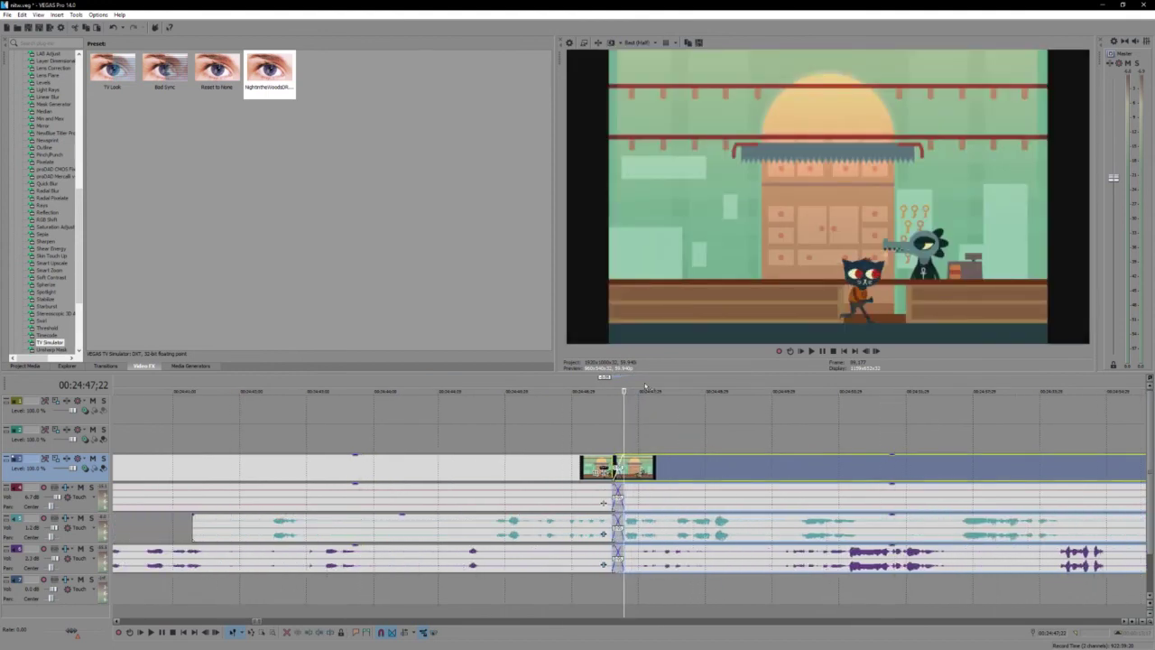
Step: Mark a short time range around the new overlap and play back the transition from 00:24:47;06
left_click_drag(644, 385, 559, 385)
left_click(588, 421)
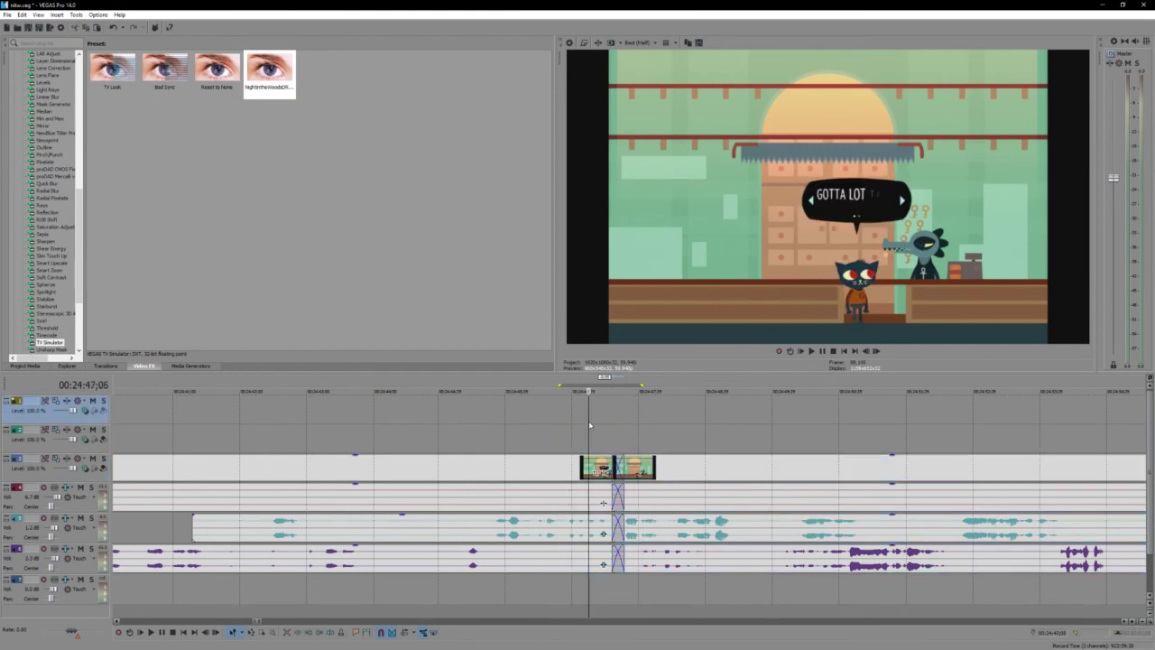
key("space")
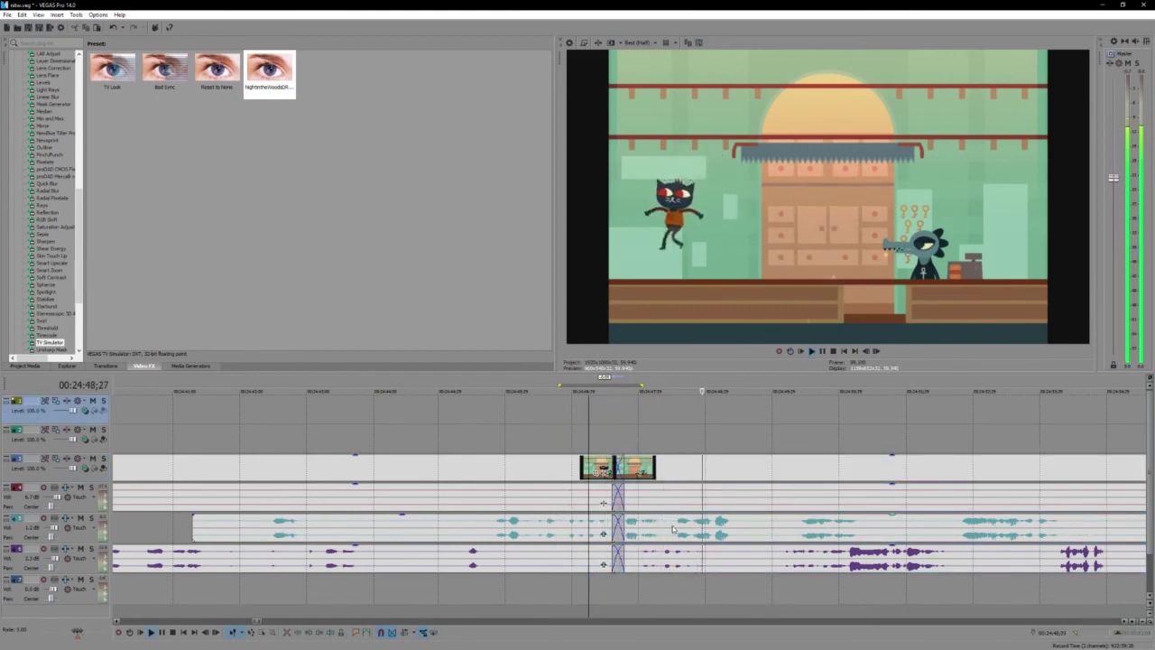
Step: Split the teal dialogue at about 00:24:50 and trim the later part's start to about 00:24:52, removing the section between
scroll(672, 528, "down", 2)
left_click(737, 552)
scroll(738, 552, "up", 1)
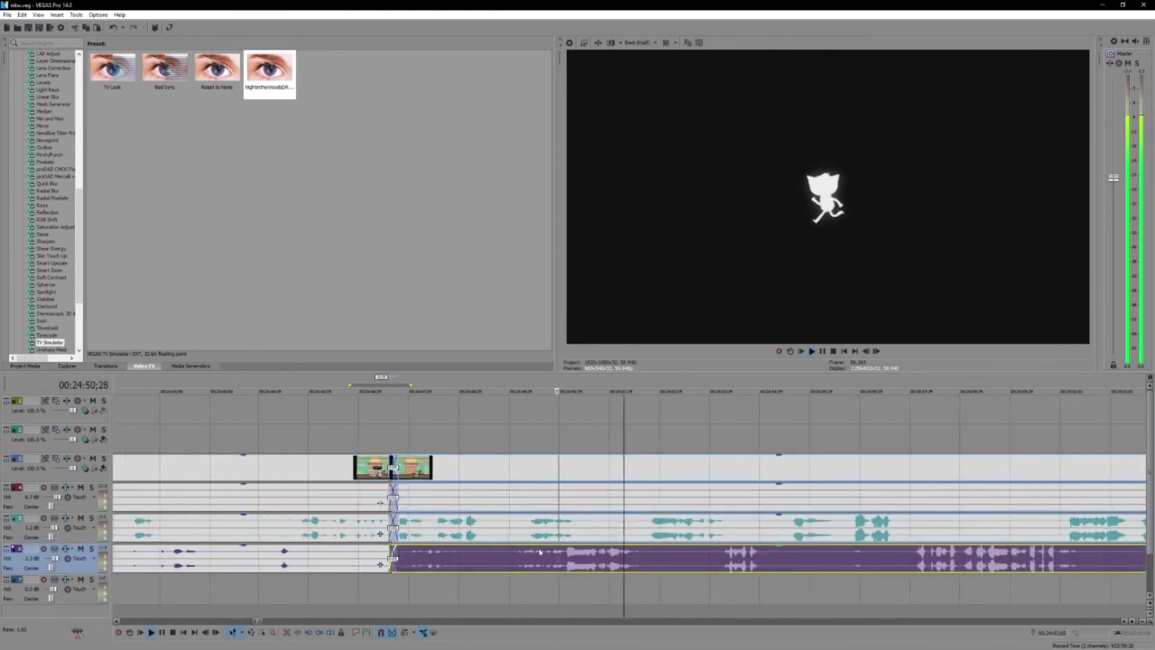
left_click(503, 530)
key("s")
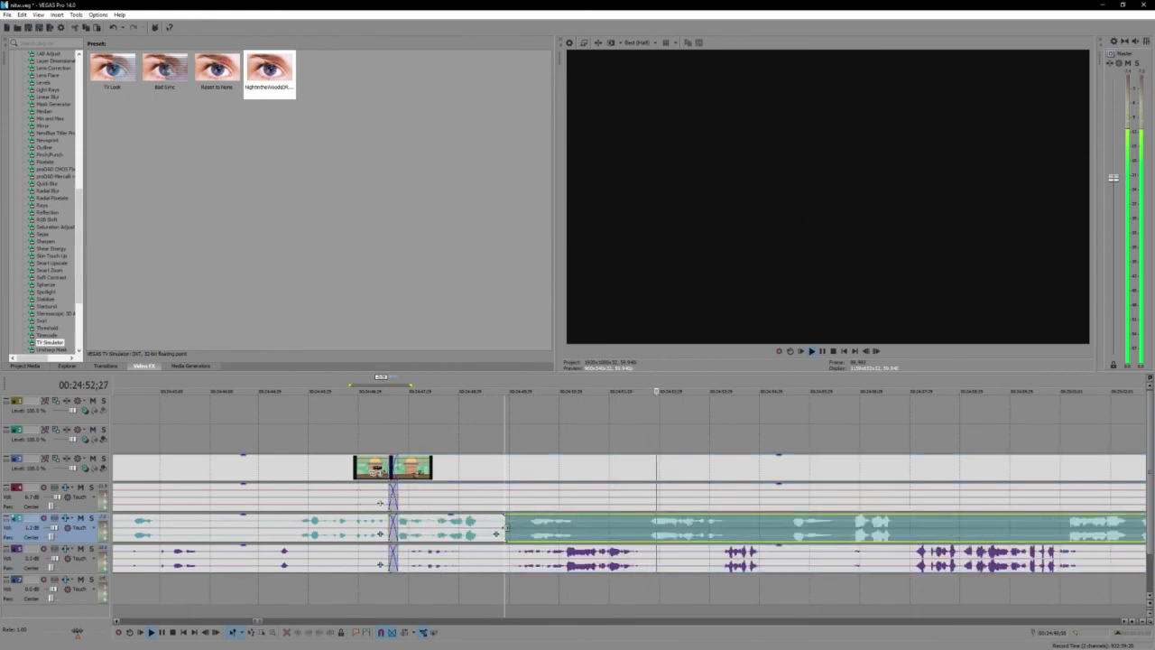
left_click_drag(507, 531, 620, 530)
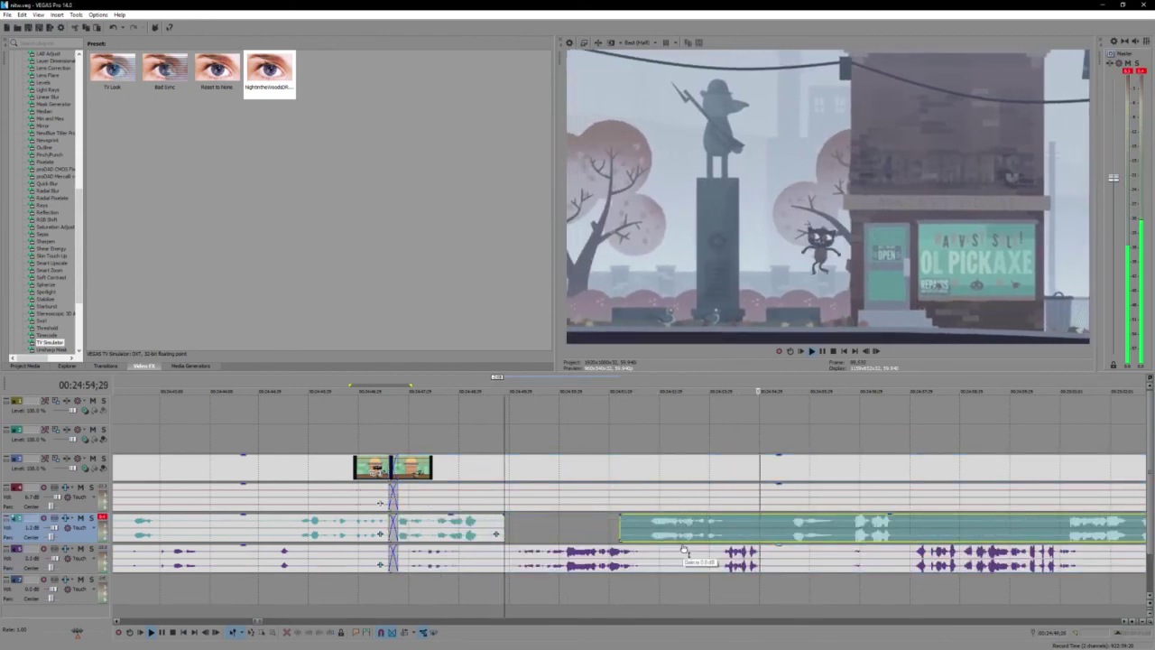
Step: Play back the section from about 00:24:56 to 00:25:24 and compare the purple audio with the teal dialogue for overlaps
left_click(830, 474)
left_click(889, 561, "shift")
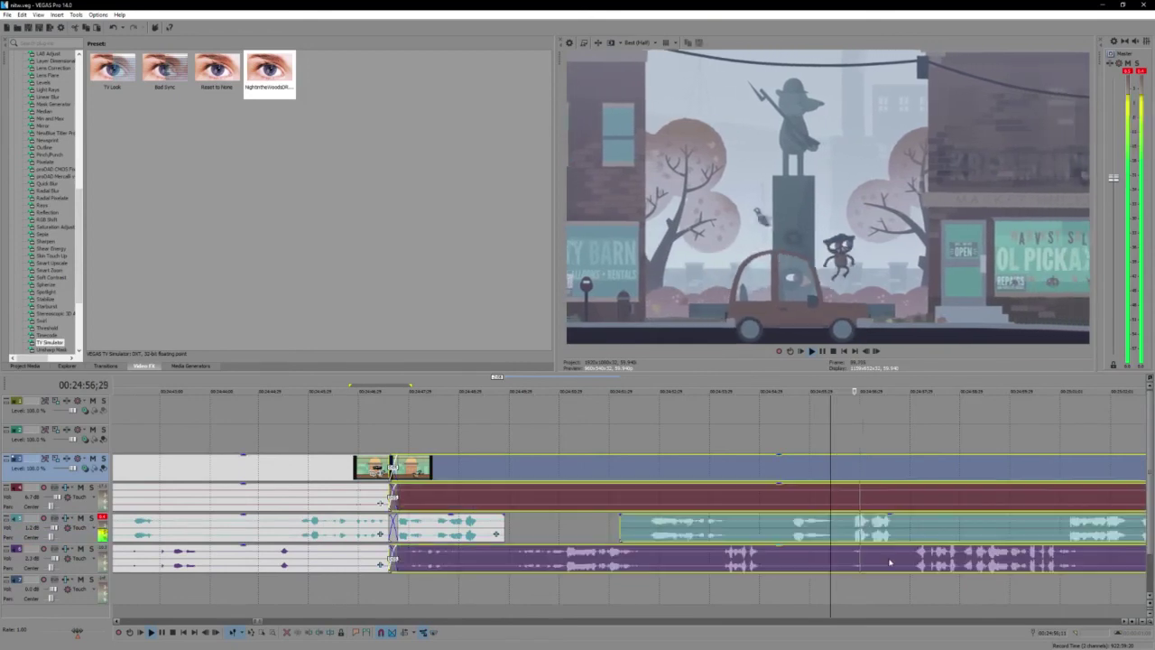
scroll(888, 561, "down", 3)
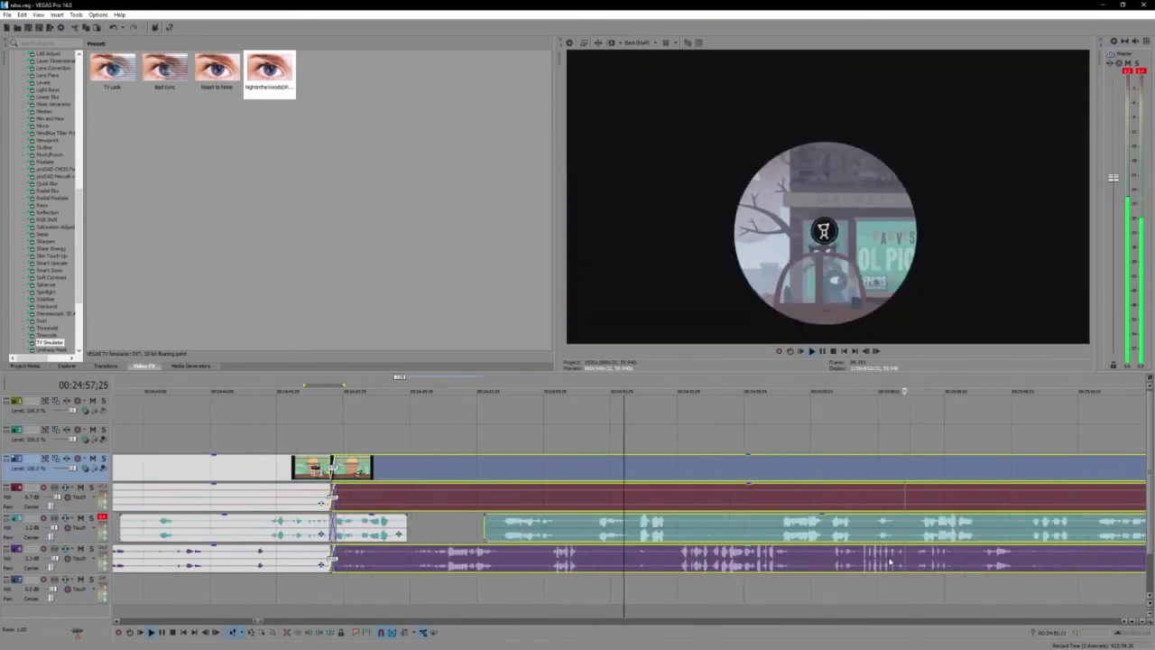
left_click(790, 563)
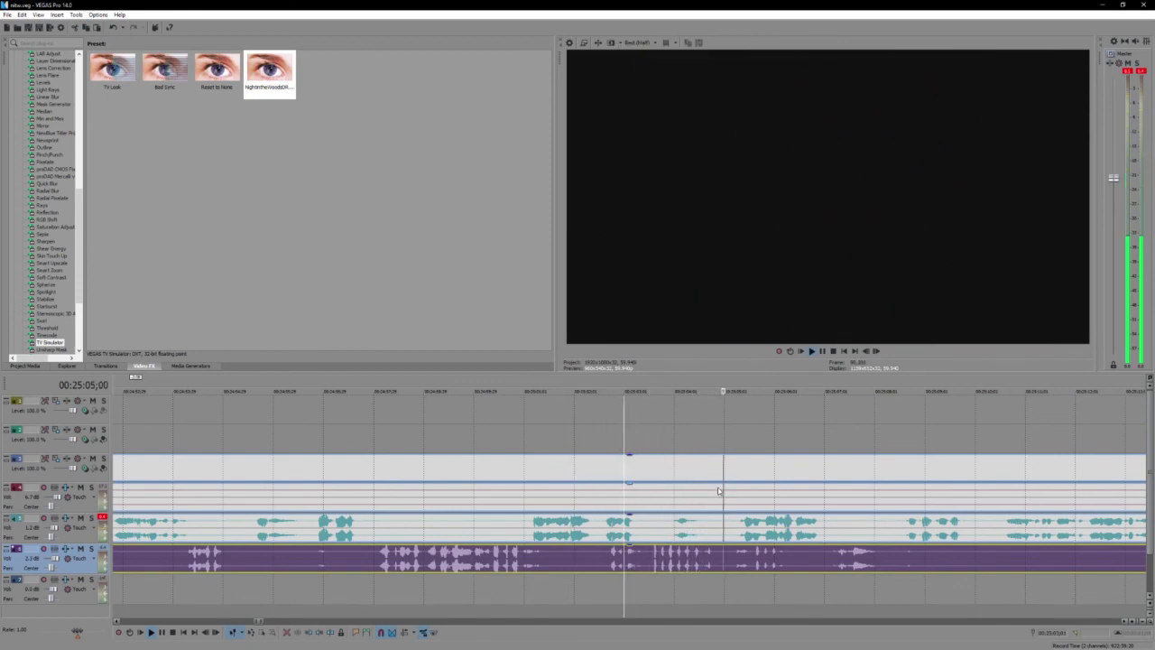
scroll(795, 578, "down", 3)
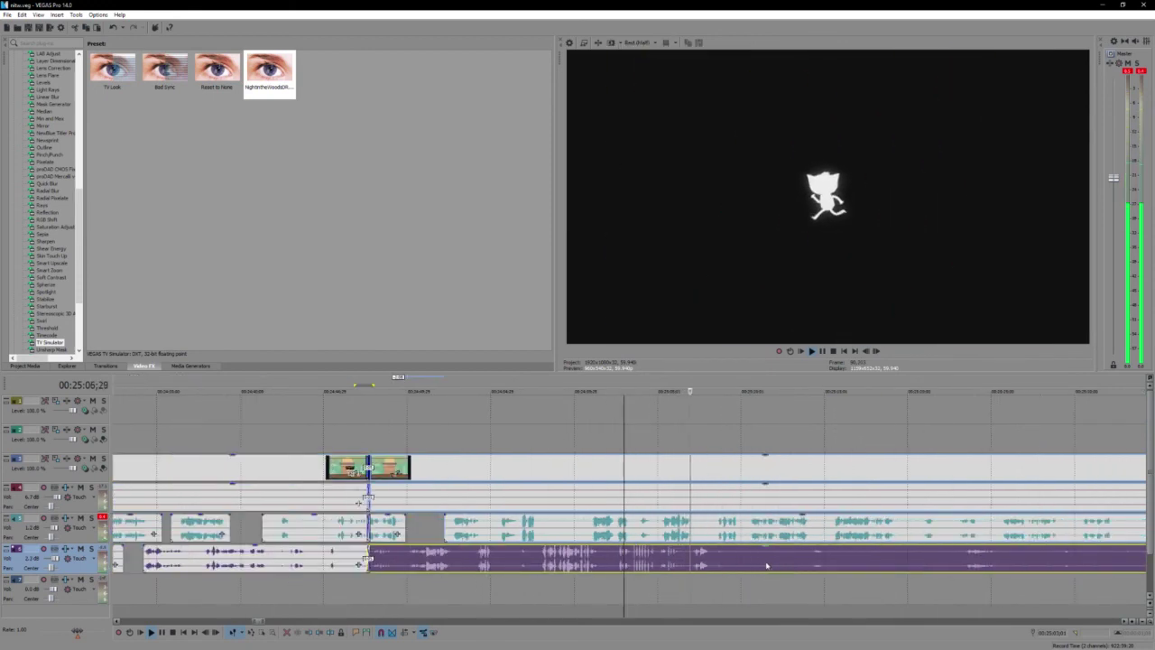
scroll(766, 564, "down", 2)
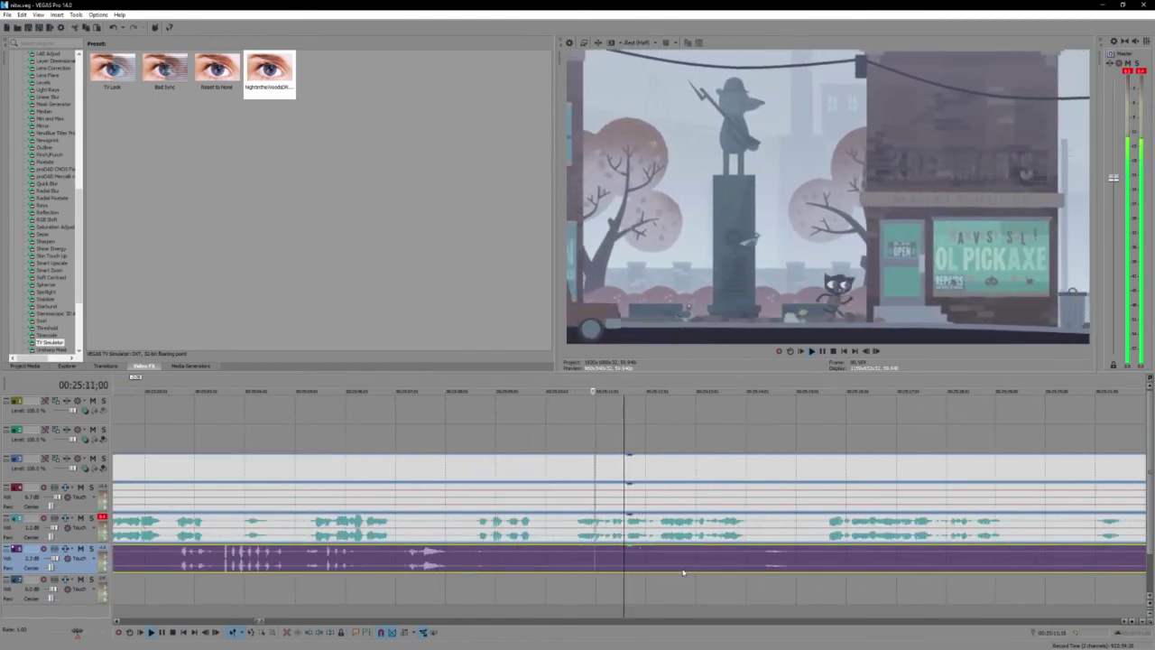
scroll(682, 573, "down", 3)
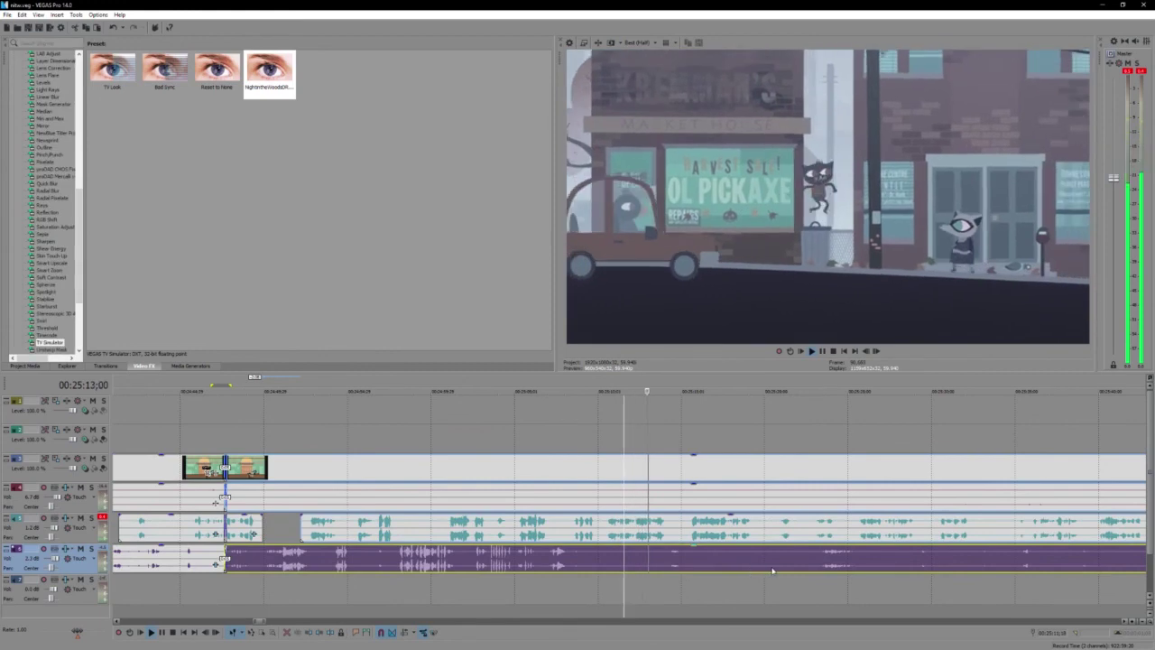
left_click(771, 566)
scroll(771, 567, "up", 1)
scroll(772, 567, "up", 1)
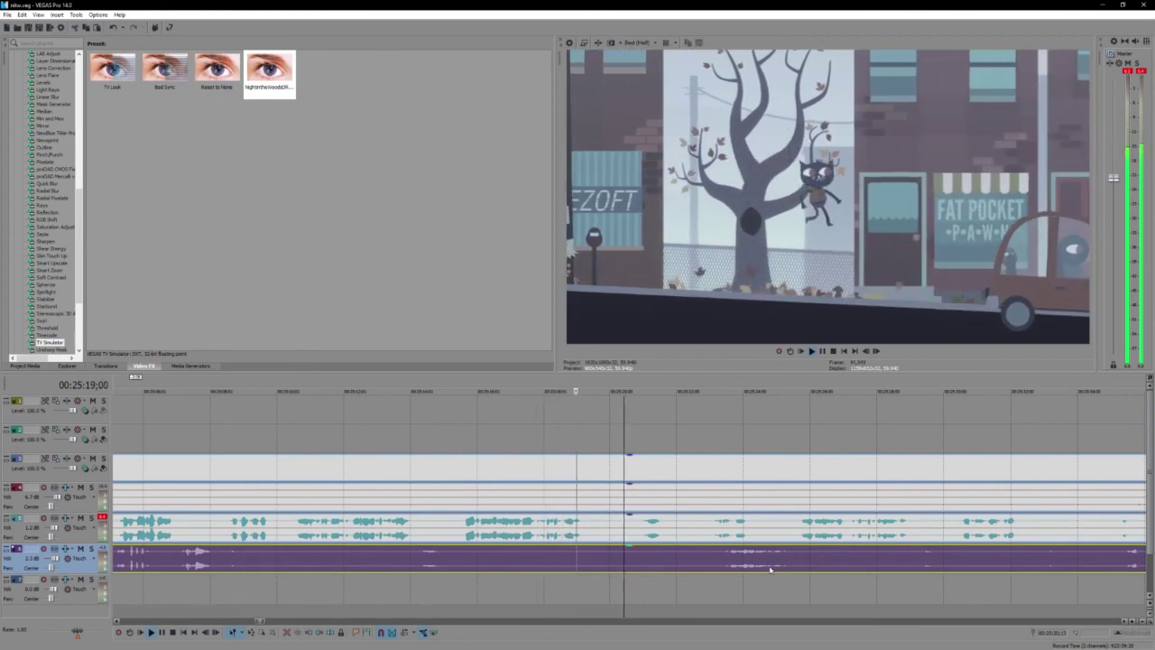
left_click(771, 568)
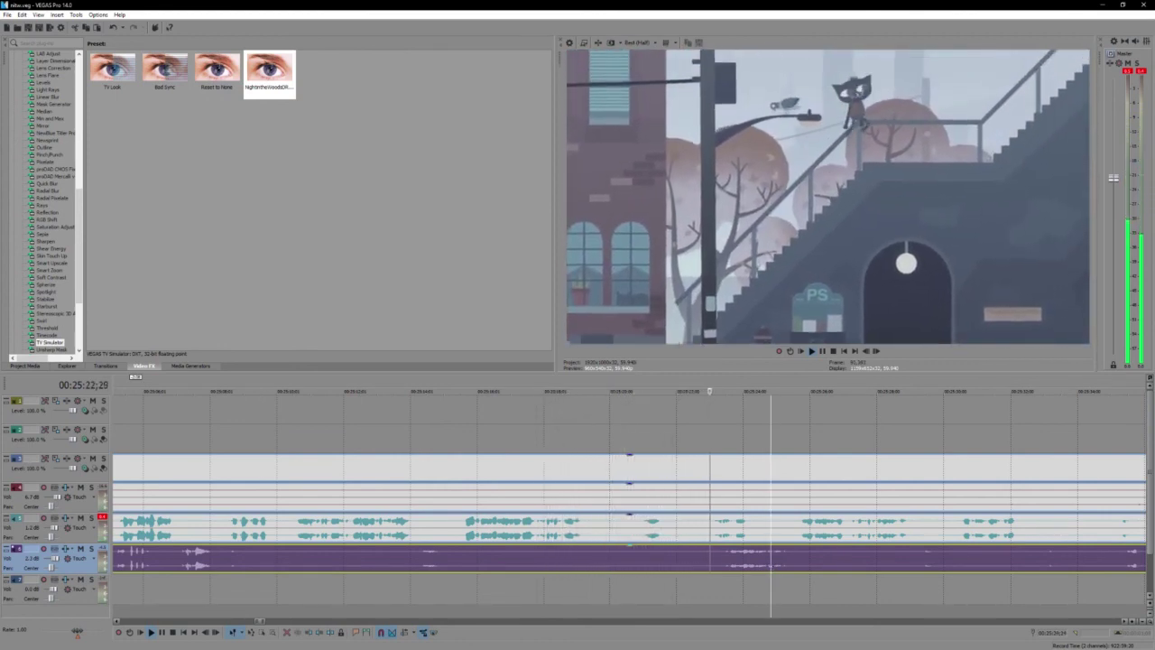
Step: Split the teal dialogue at about 00:25:22;18 and 00:25:24;20, shift that piece slightly earlier to overlap the preceding event, and play it back
left_click(696, 533)
key("s")
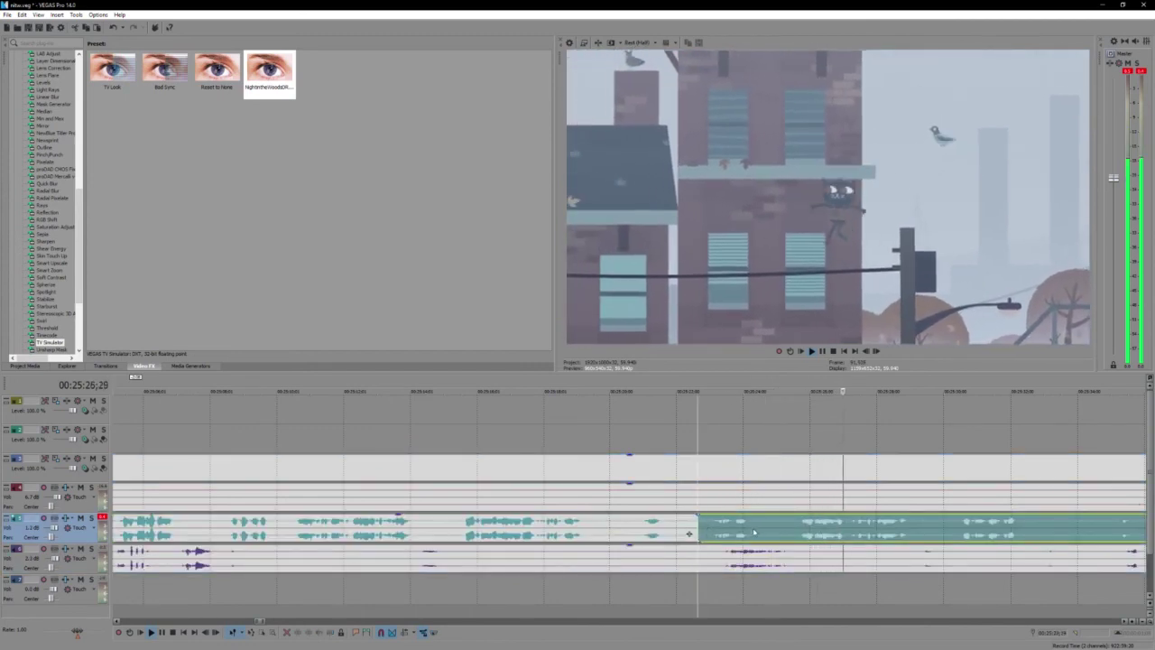
left_click(767, 532)
key("s")
left_click_drag(708, 528, 685, 522)
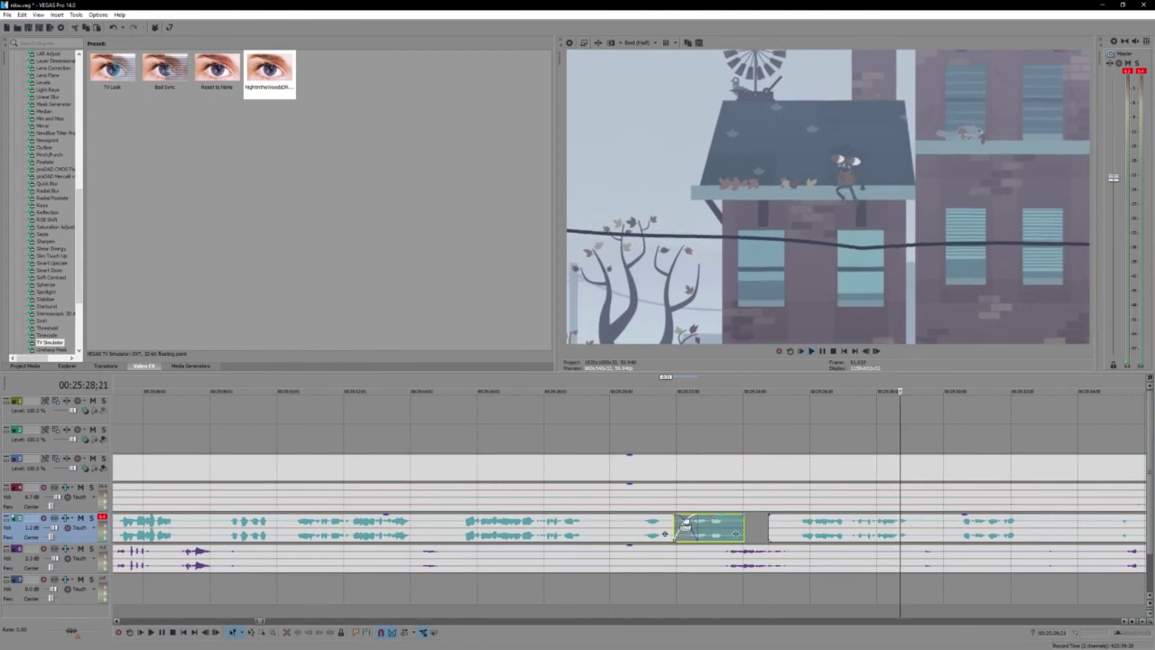
left_click(640, 523)
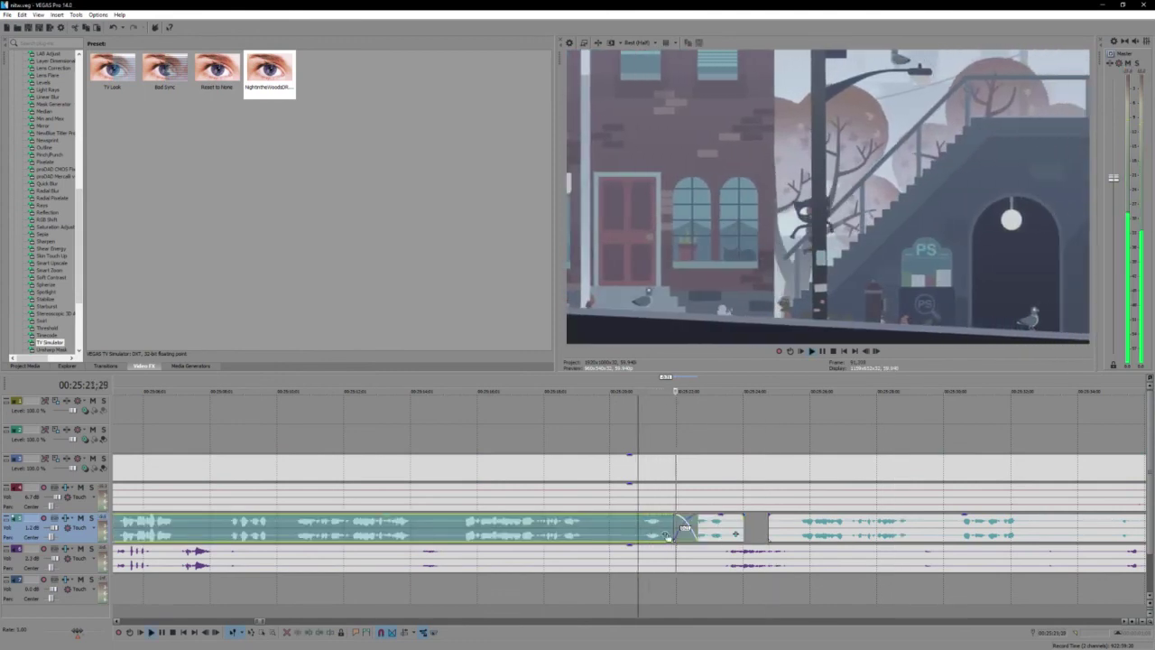
Step: Split the purple audio at about 00:25:27;22 and trim the earlier part's end back to about 00:25:26;14
scroll(729, 569, "down", 2)
left_click(732, 571)
scroll(659, 566, "up", 1)
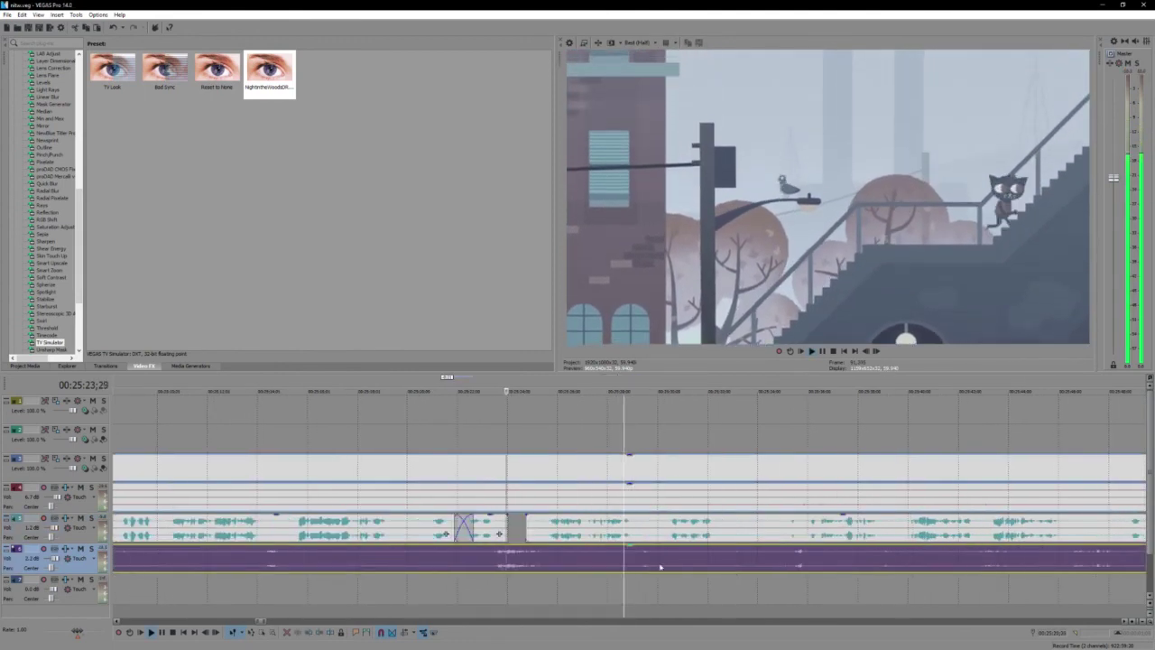
left_click(600, 566)
key("s")
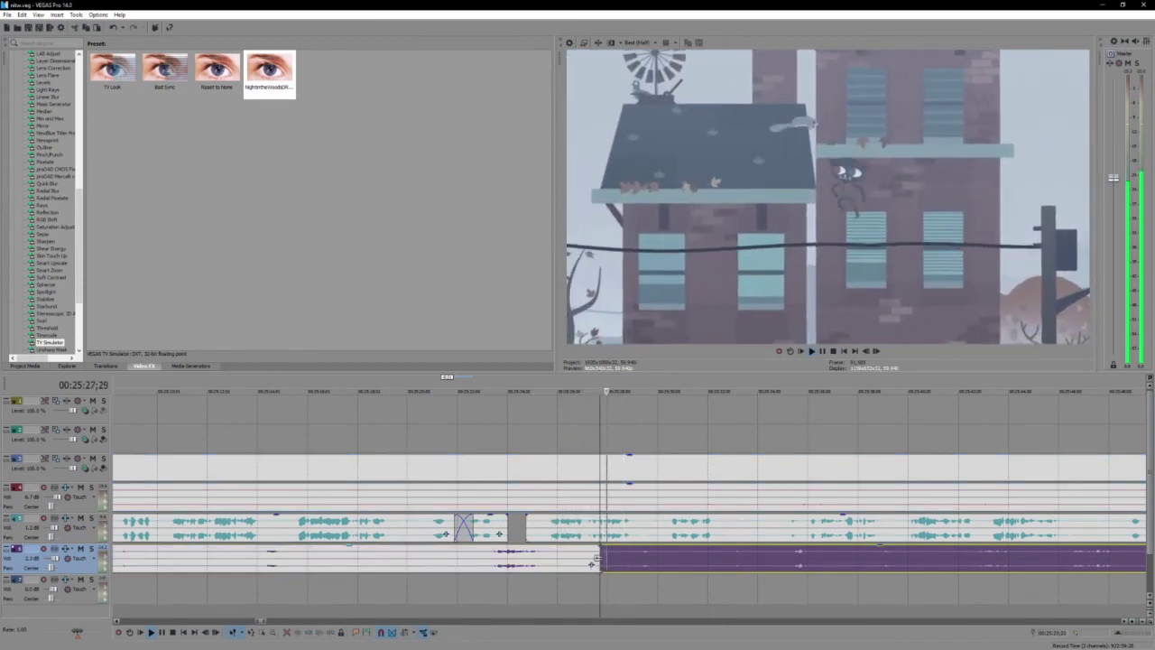
left_click(592, 563)
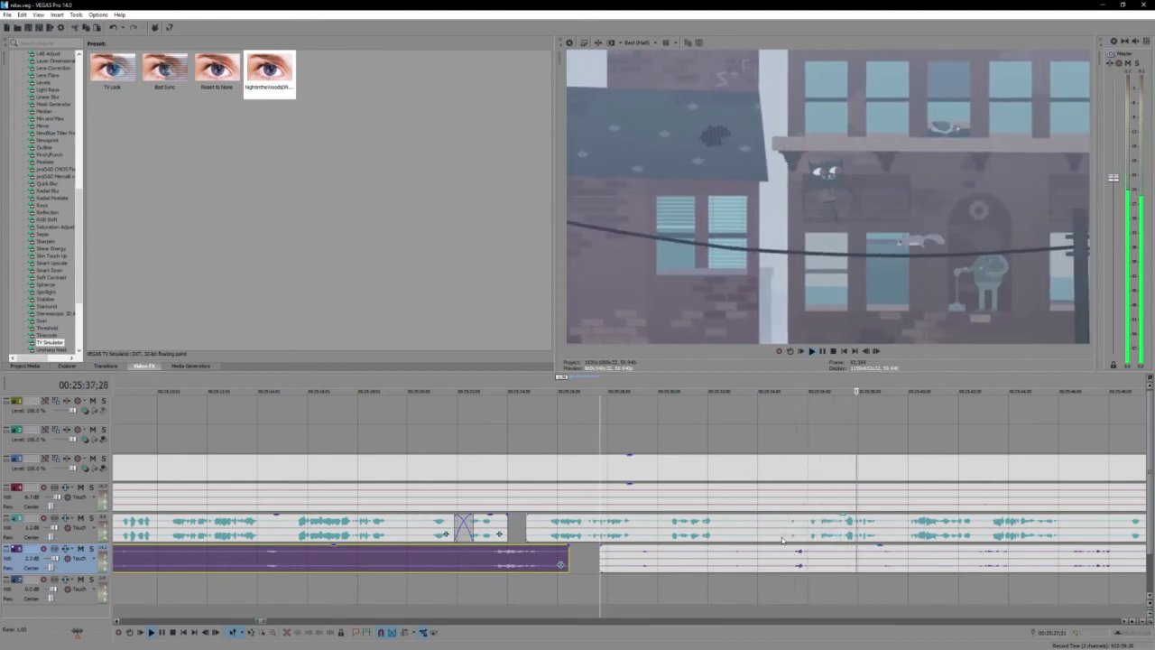
Step: Split the purple audio at about 00:25:41 and 00:25:46, and shift that piece slightly earlier to overlap the preceding event
scroll(814, 565, "down", 2)
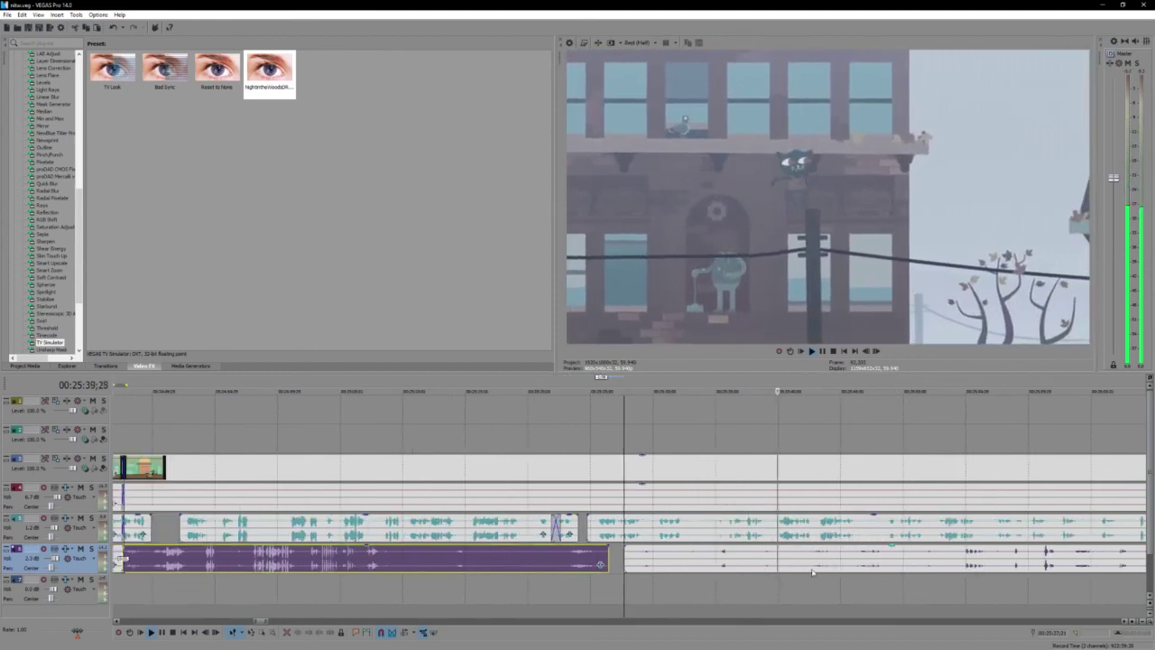
left_click(882, 562)
scroll(883, 562, "up", 2)
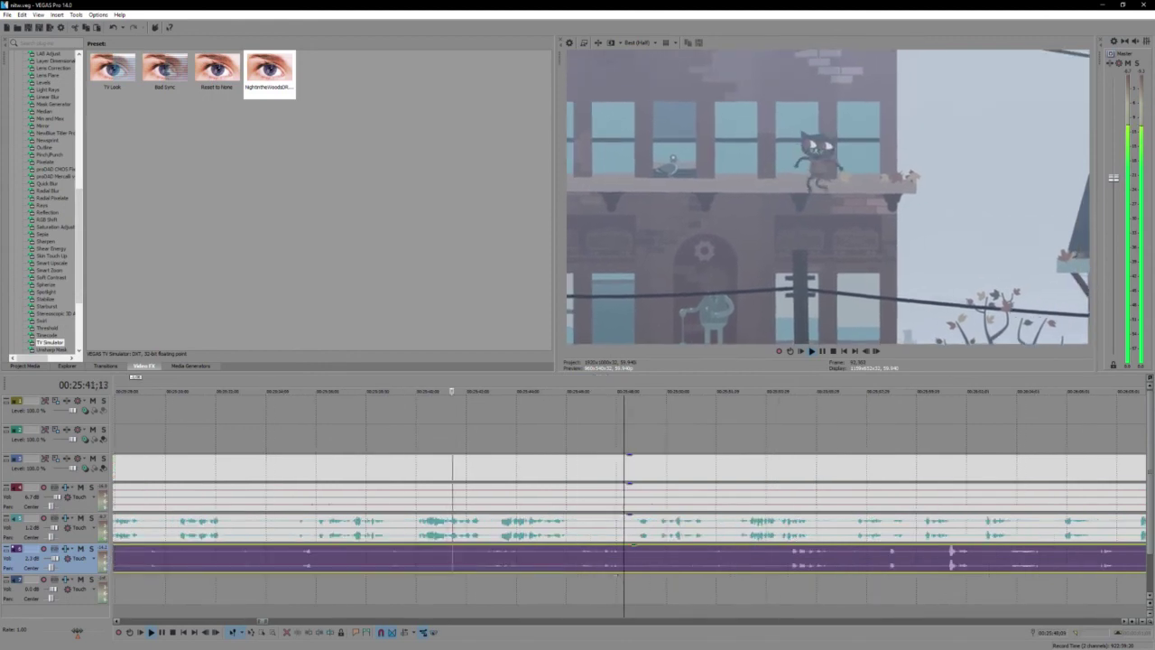
left_click(443, 558)
key("s")
left_click(560, 562)
key("s")
left_click_drag(517, 565, 509, 566)
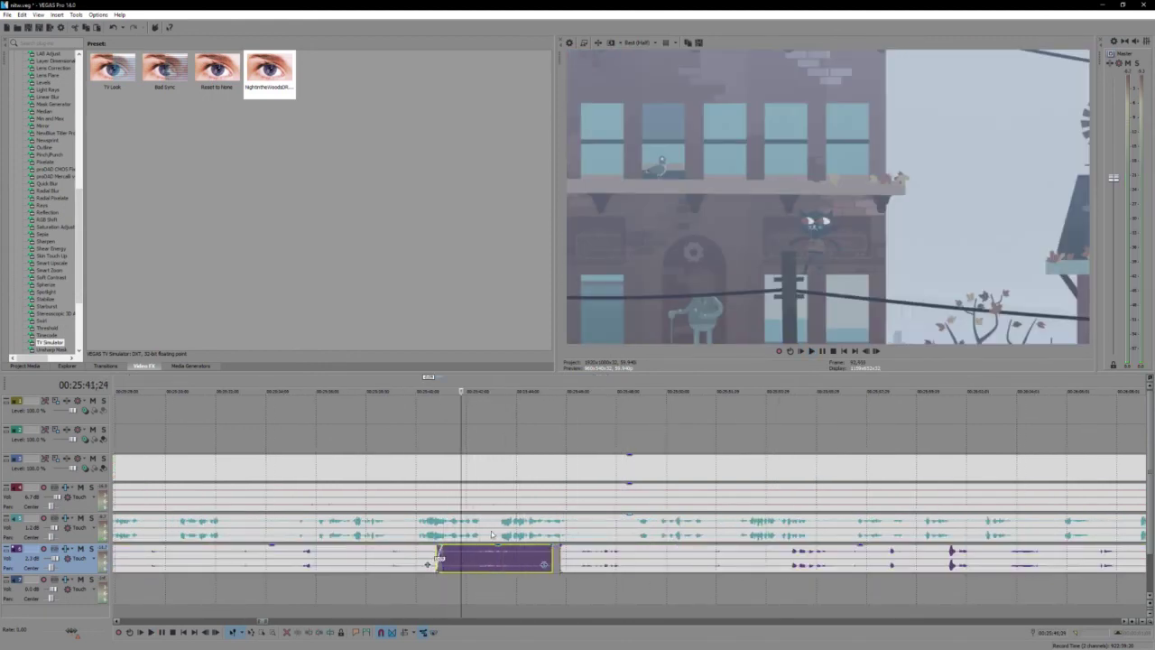
Step: Split the teal dialogue at about 00:25:43 and 00:25:47;07, shift that piece slightly later to overlap the following event, and play it back
left_click(495, 532)
key("s")
left_click(597, 532)
key("s")
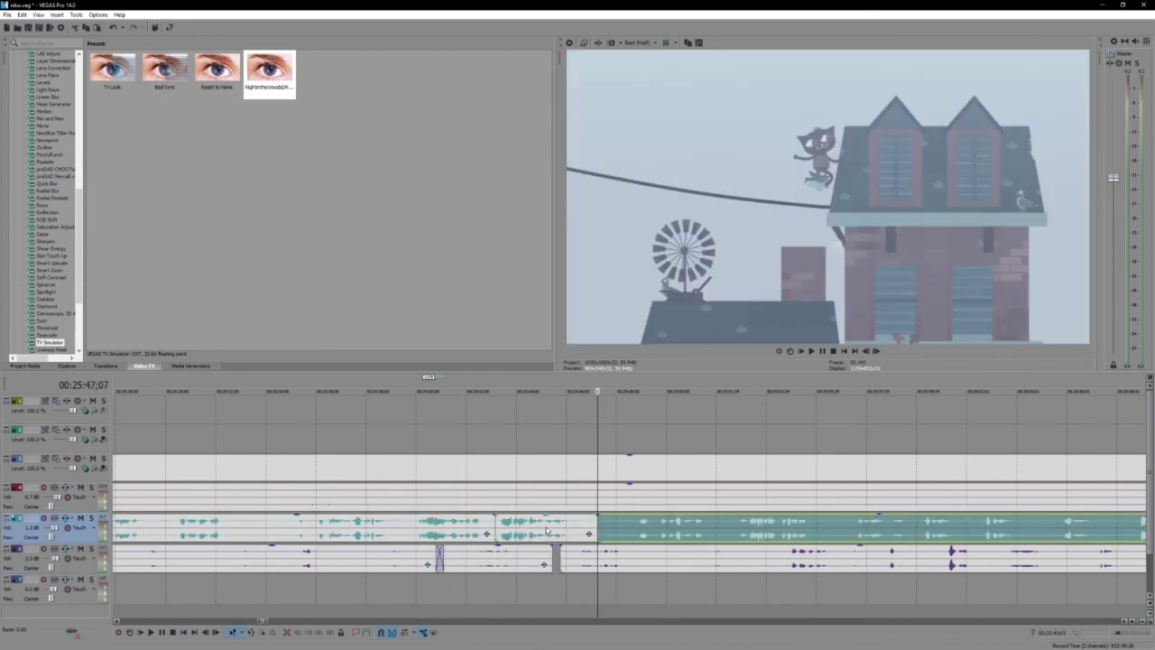
left_click_drag(506, 533, 546, 532)
left_click(468, 561)
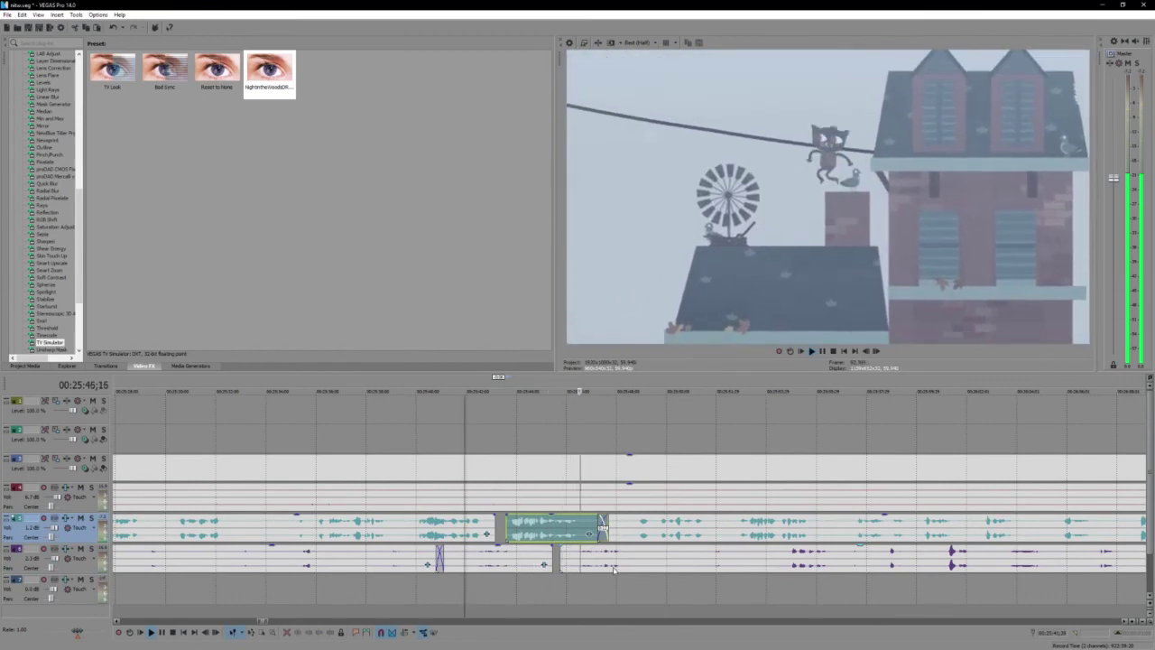
left_click(677, 564)
scroll(677, 566, "up", 2)
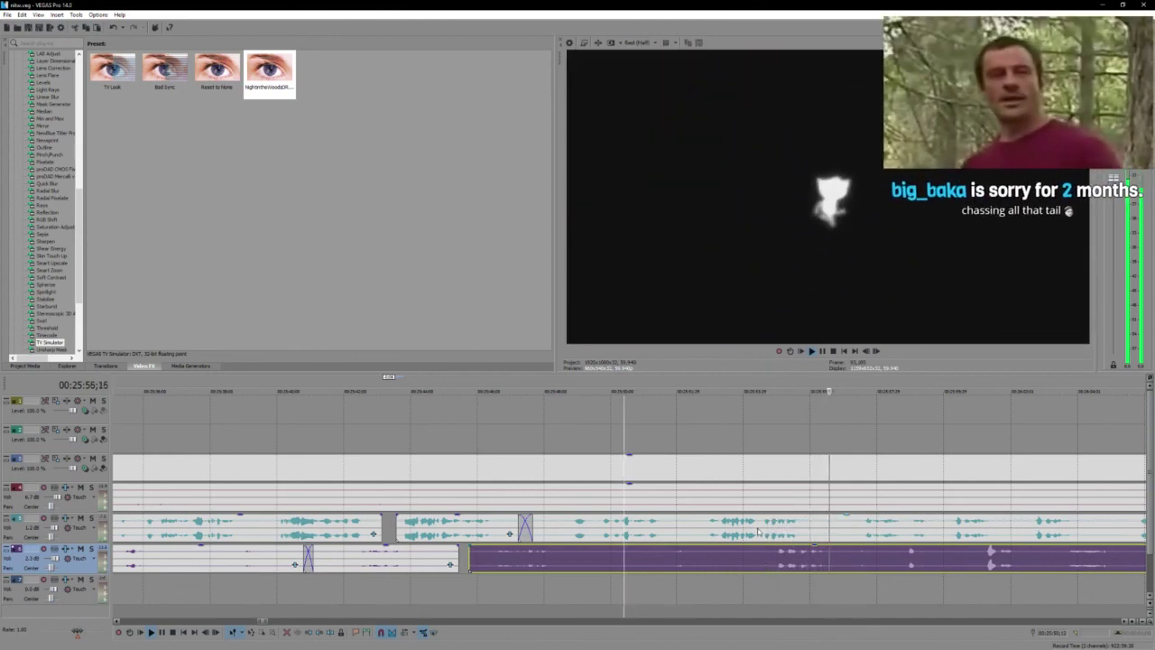
Step: Split the purple audio at about 00:25:54;16 and 00:25:57;05, shift that piece slightly later to overlap the following event, and play it back
left_click(760, 528)
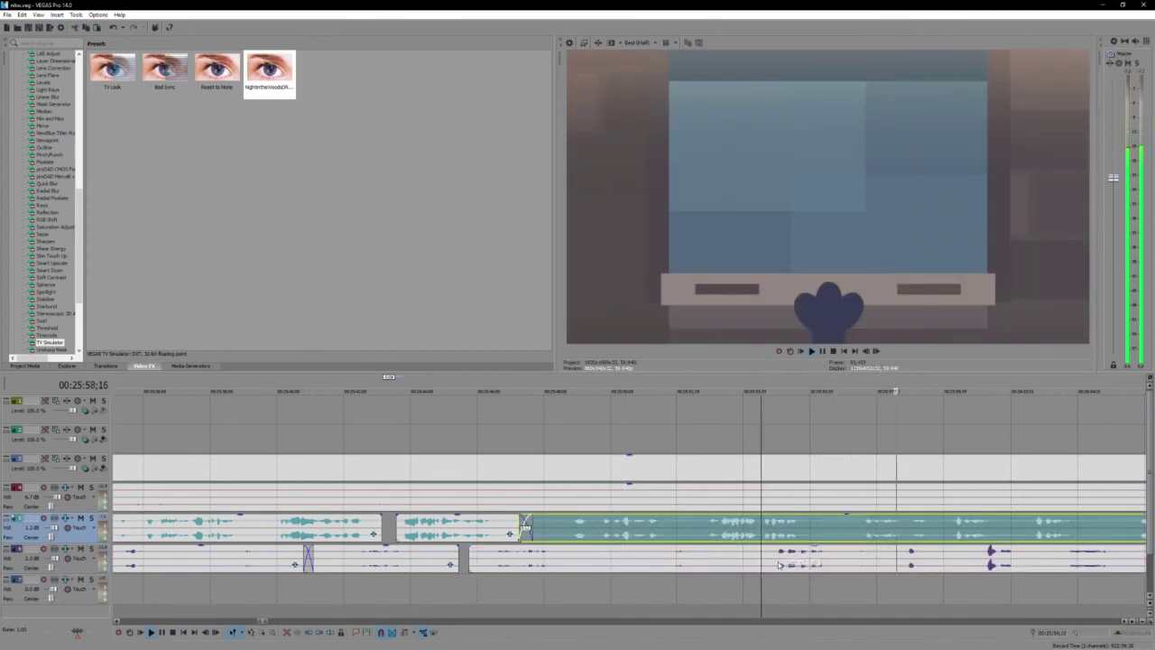
left_click(817, 558)
key("s")
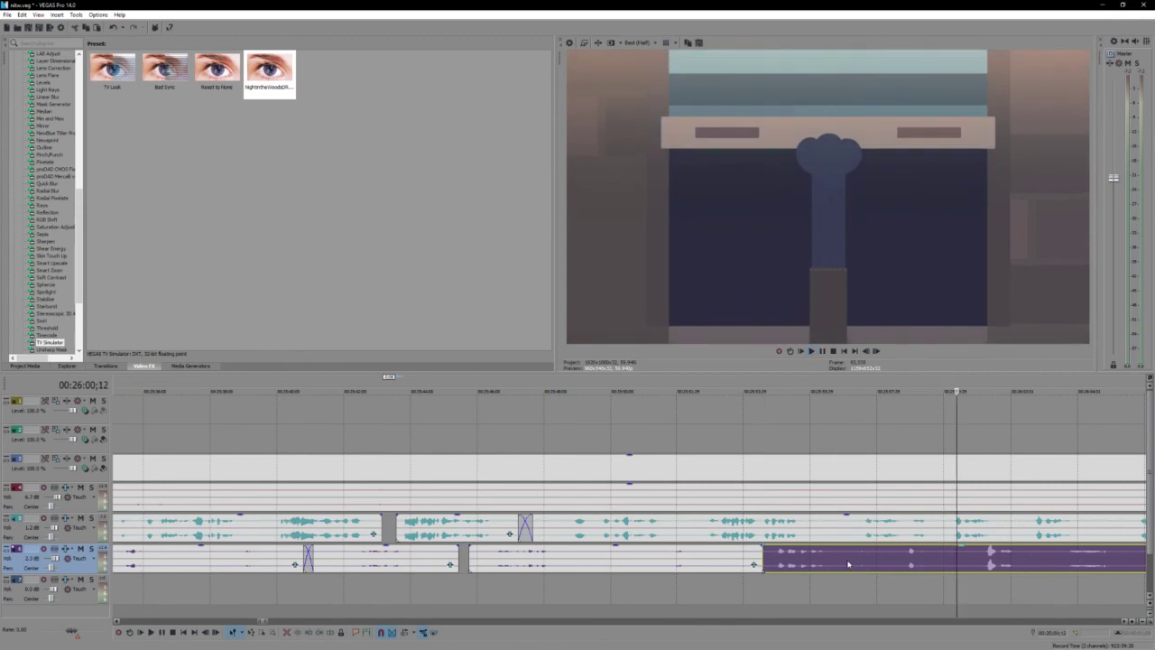
left_click(849, 563)
key("s")
left_click_drag(790, 563, 808, 563)
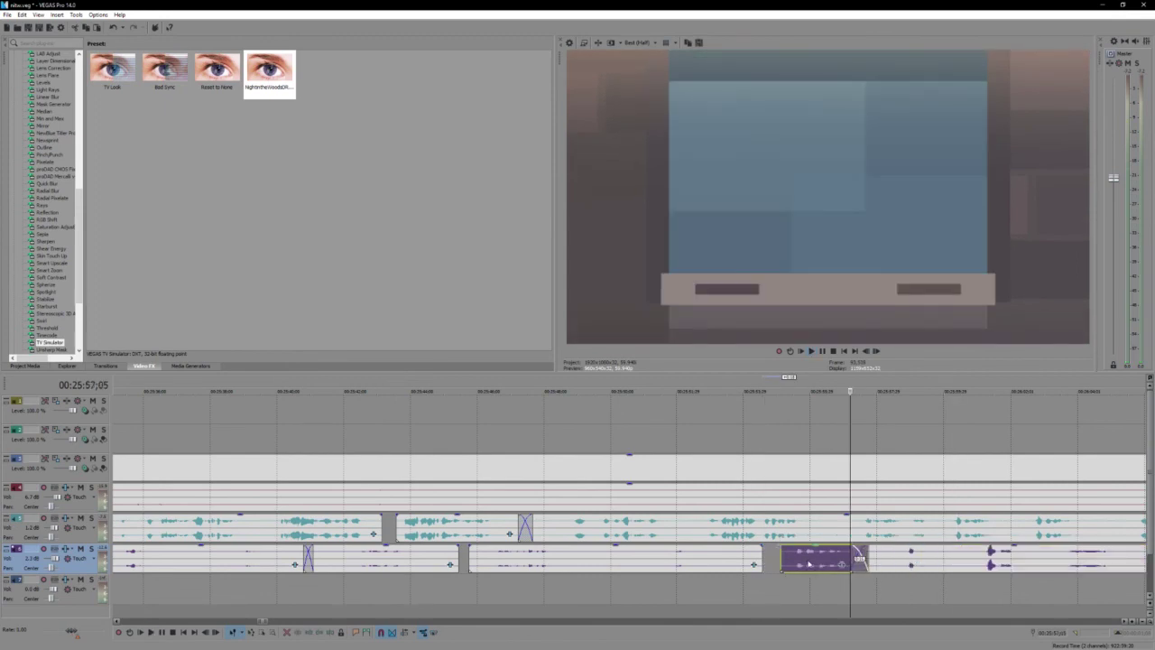
left_click(746, 564)
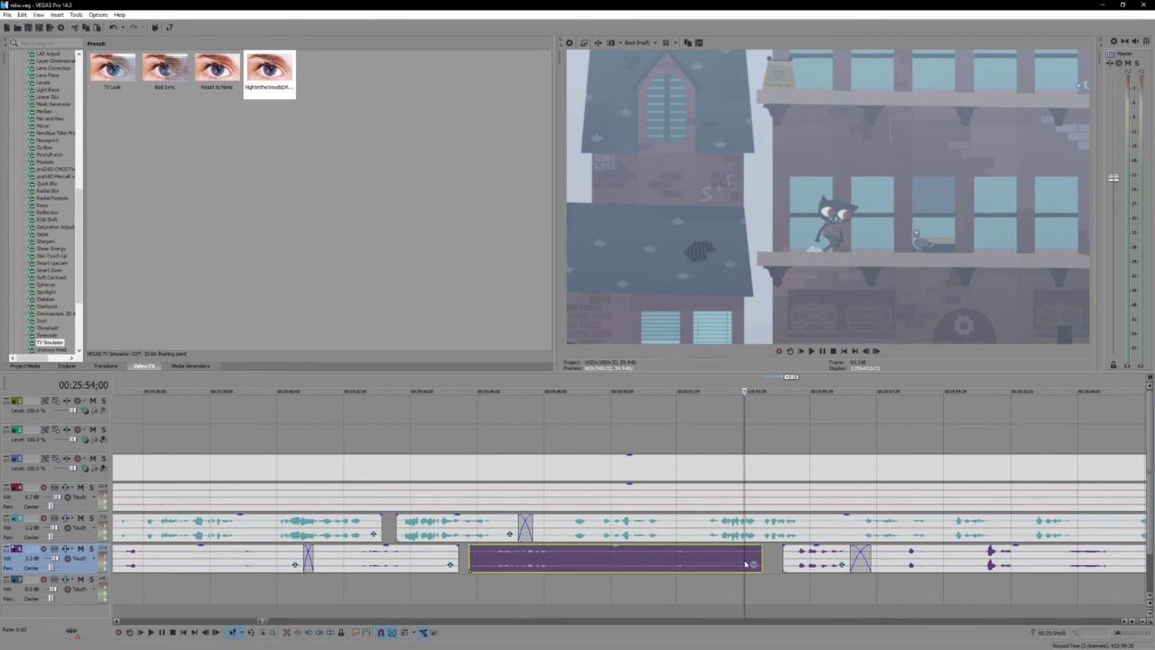
key("space")
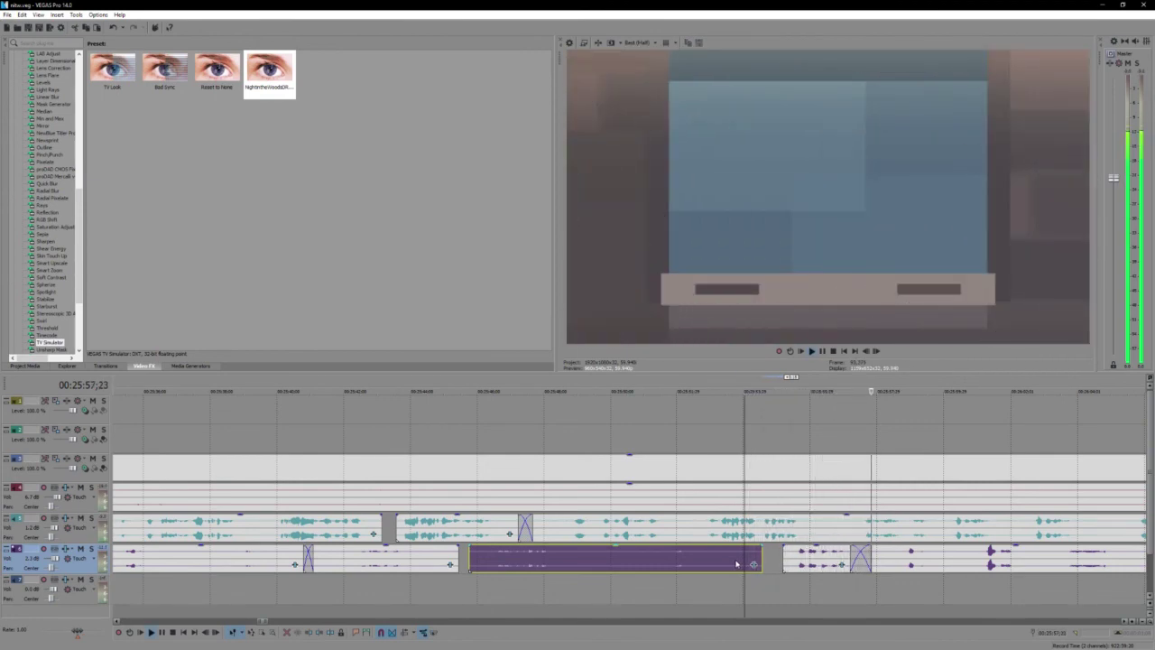
Step: Split the teal dialogue at about 00:25:59 and trim the later part's start forward to about 00:26:00
left_click(945, 566)
scroll(944, 567, "up", 1)
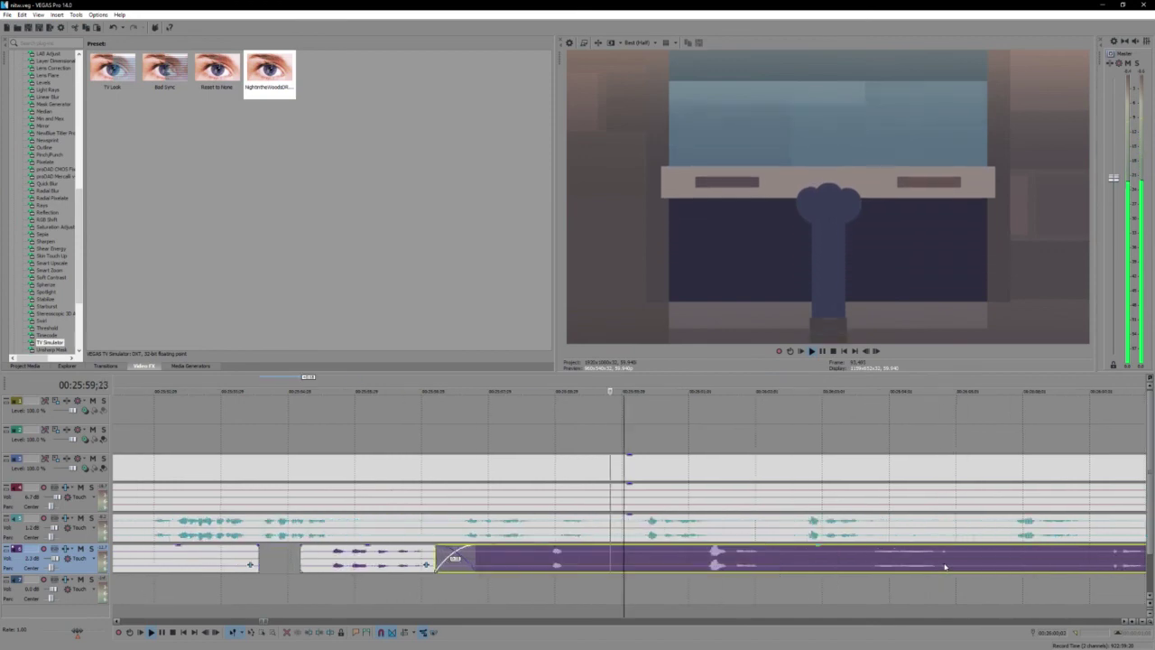
left_click(554, 533)
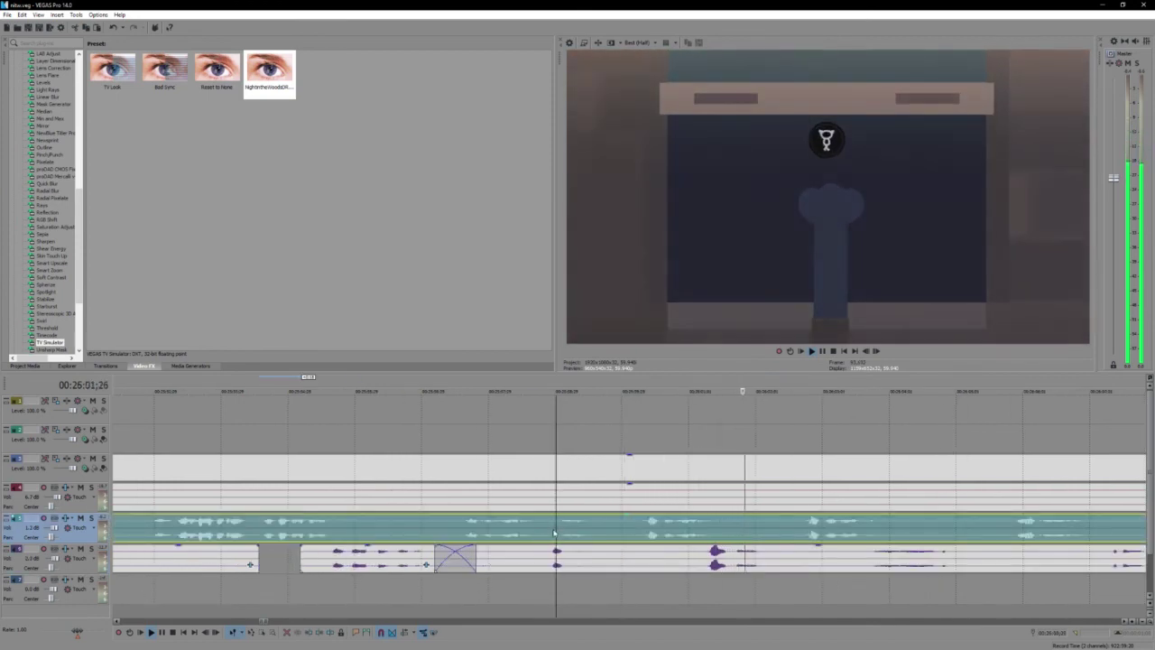
key("s")
left_click_drag(557, 533, 624, 535)
key("Return")
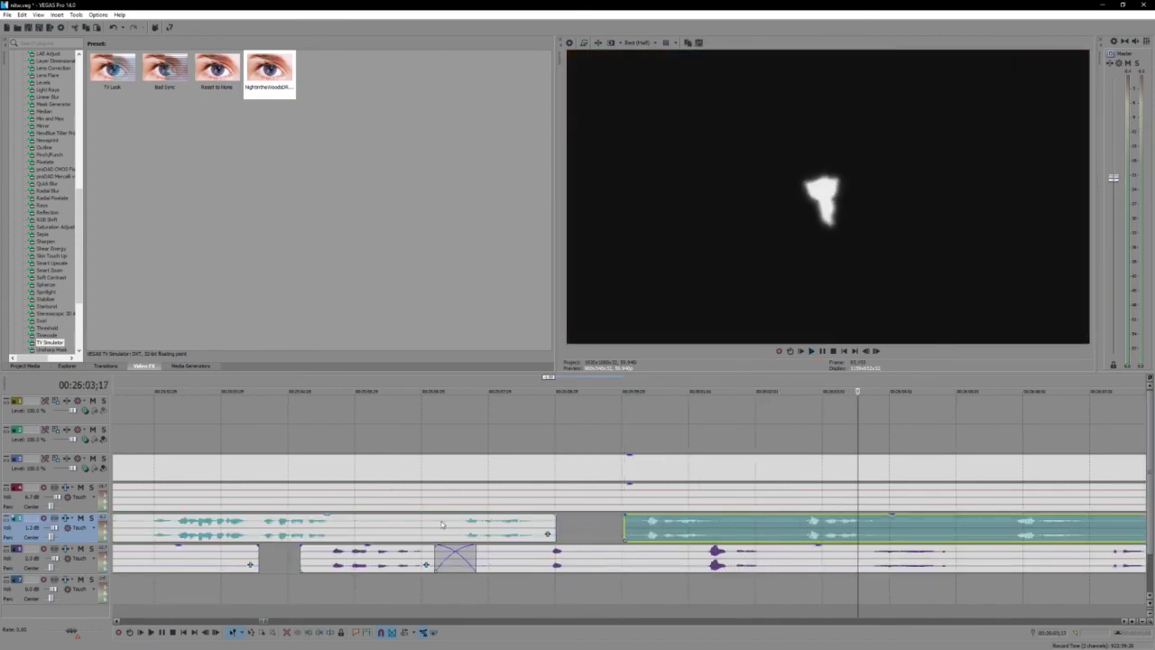
Step: Trim the end of the teal event before the gap to about 00:25:58;24, keep a short fade-out, and play it back
left_click(441, 524)
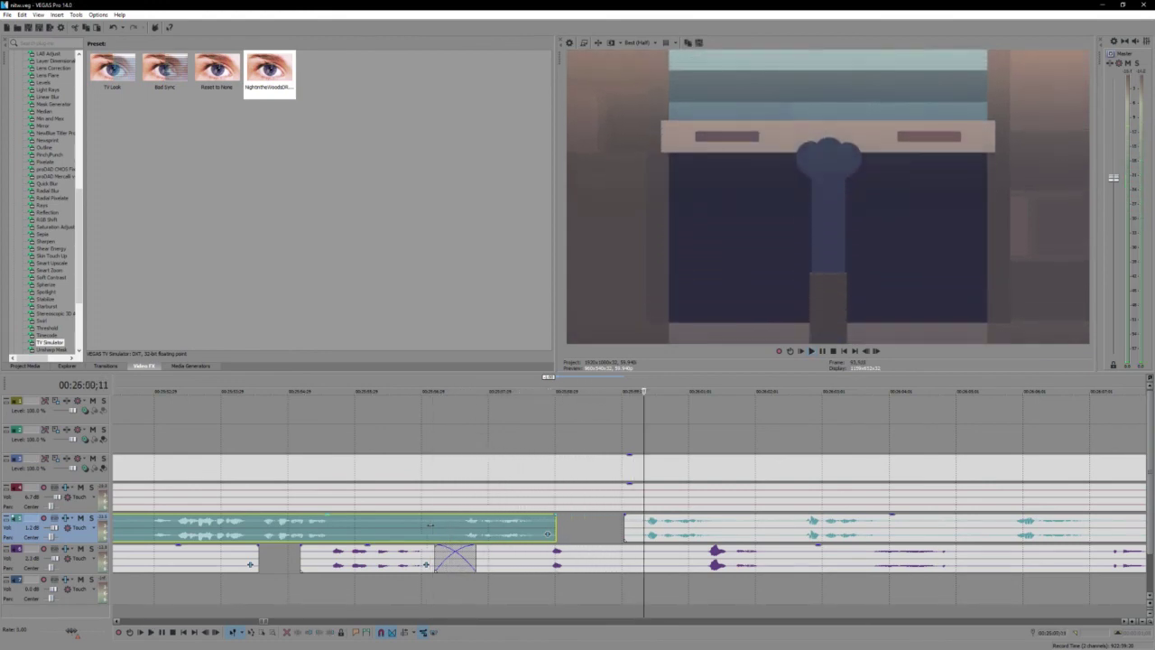
left_click(499, 530)
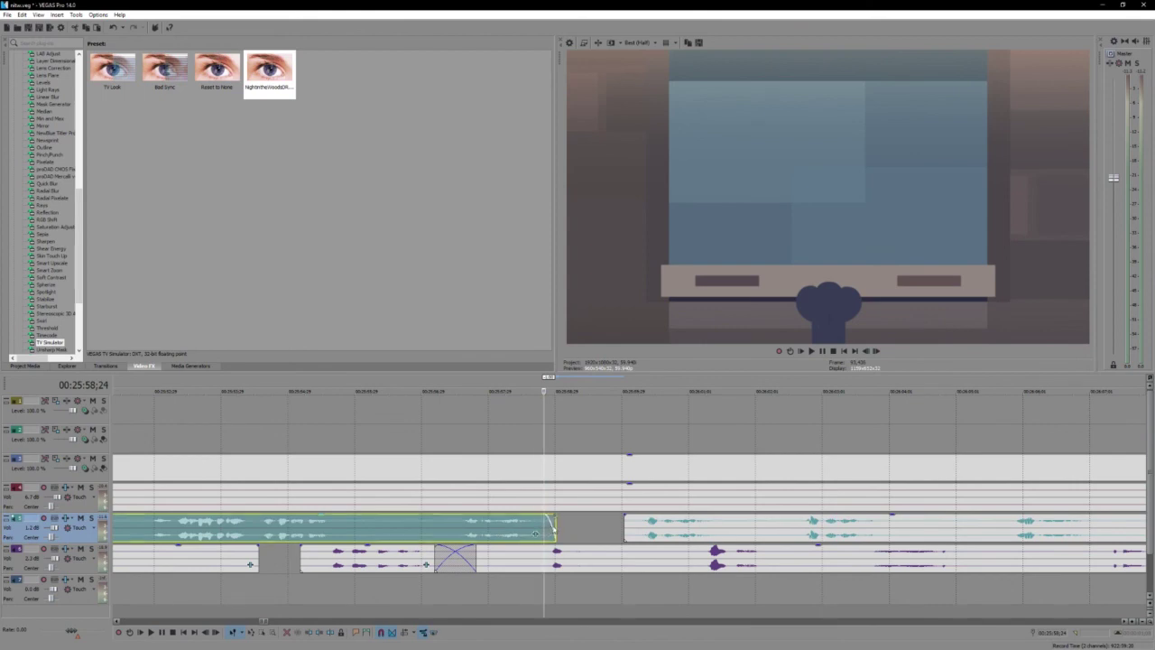
left_click(491, 536)
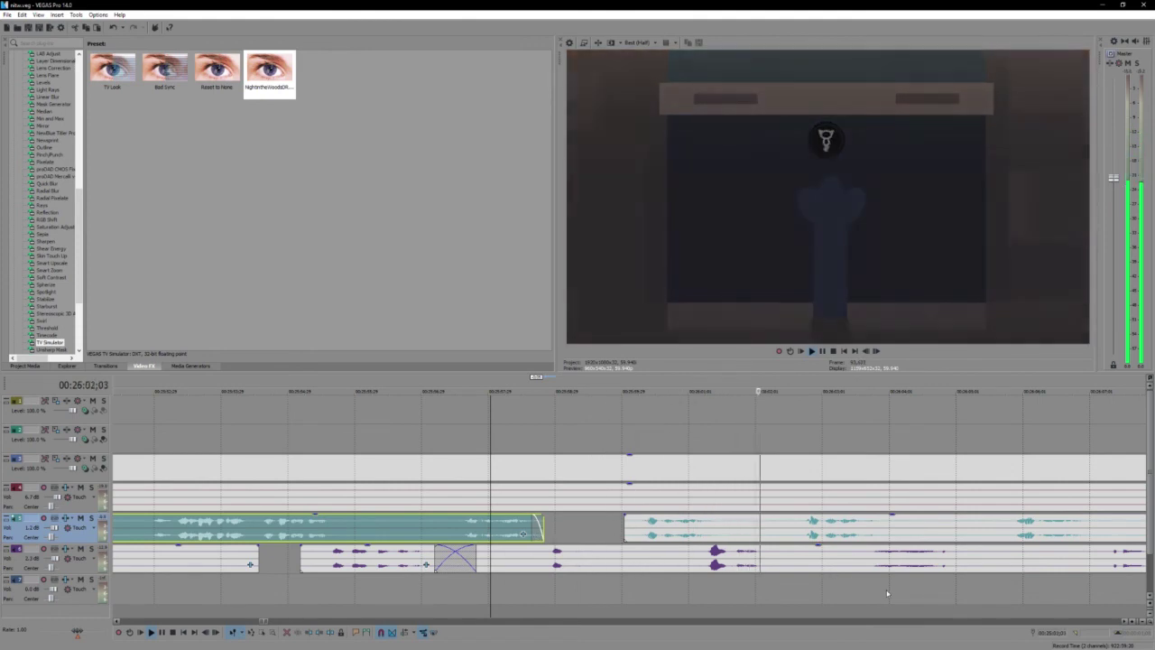
Step: Split the purple audio at about 00:26:37;05 and 00:26:41, and shift that piece slightly later to overlap the following event
scroll(839, 566, "down", 3)
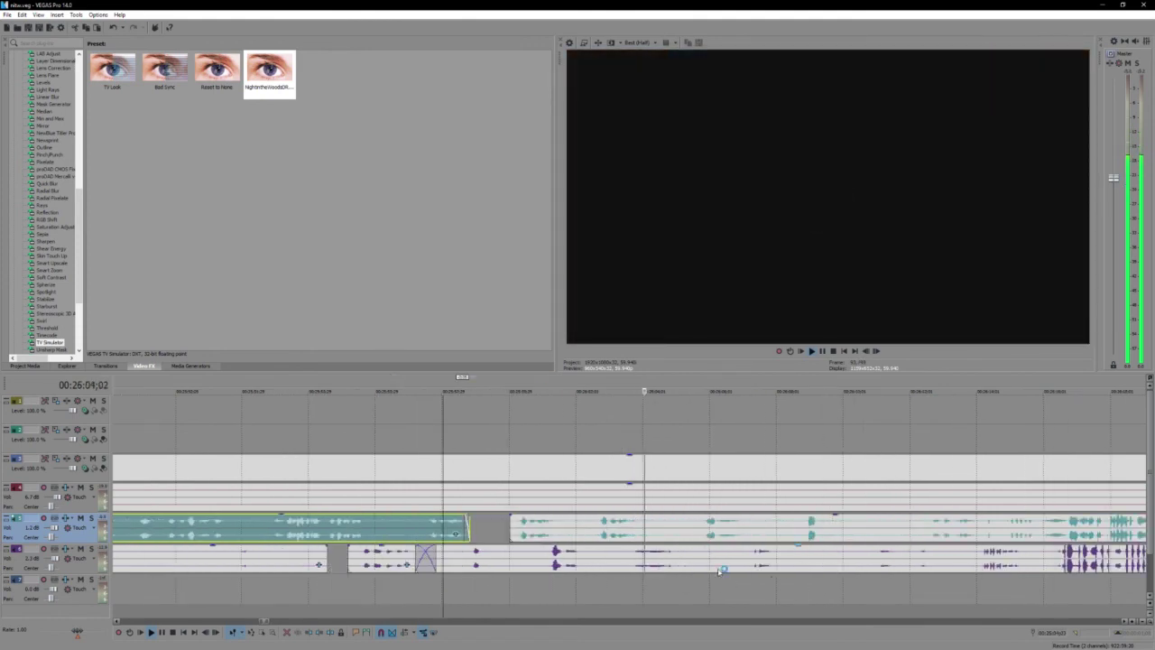
left_click(722, 567)
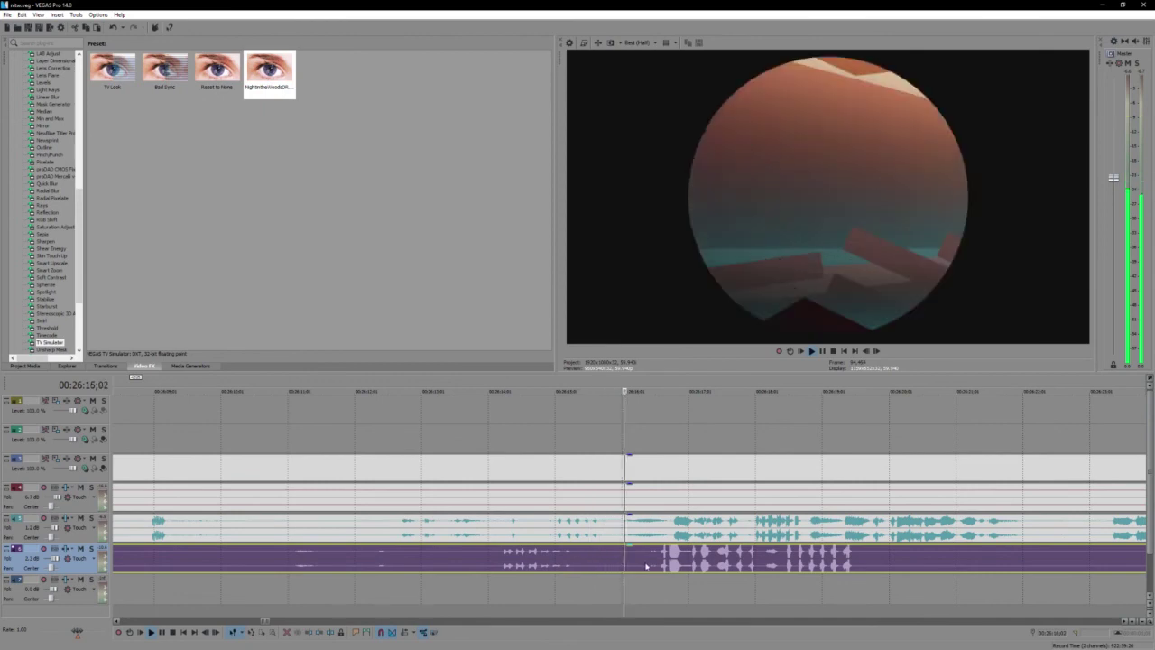
scroll(726, 569, "down", 4)
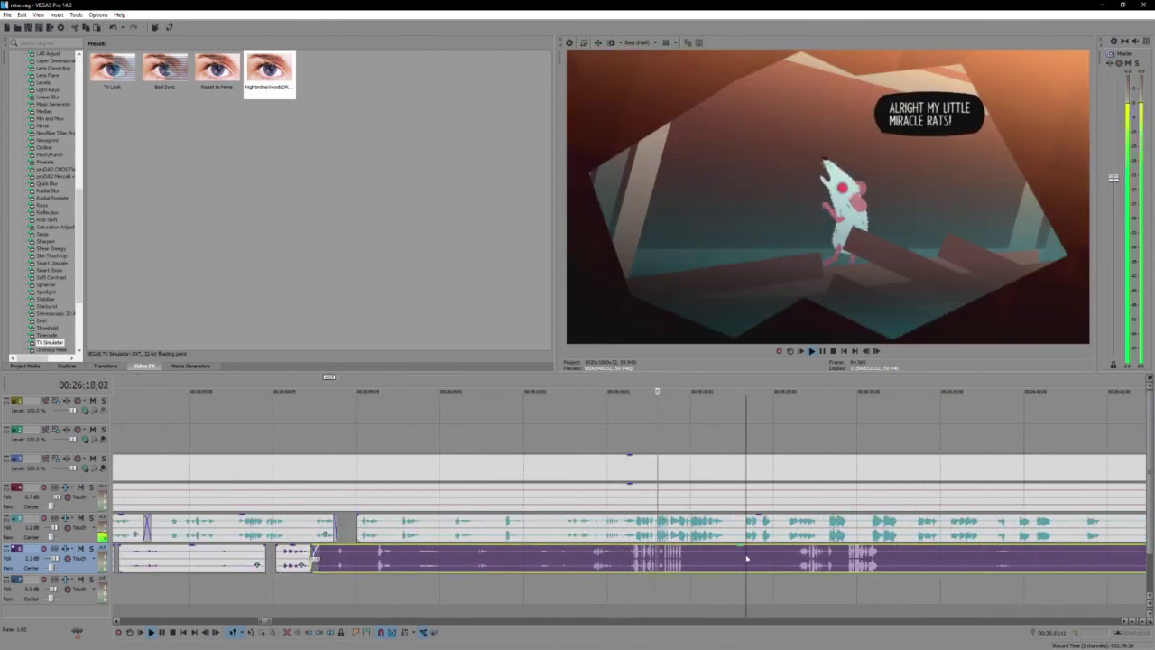
scroll(745, 554, "up", 2)
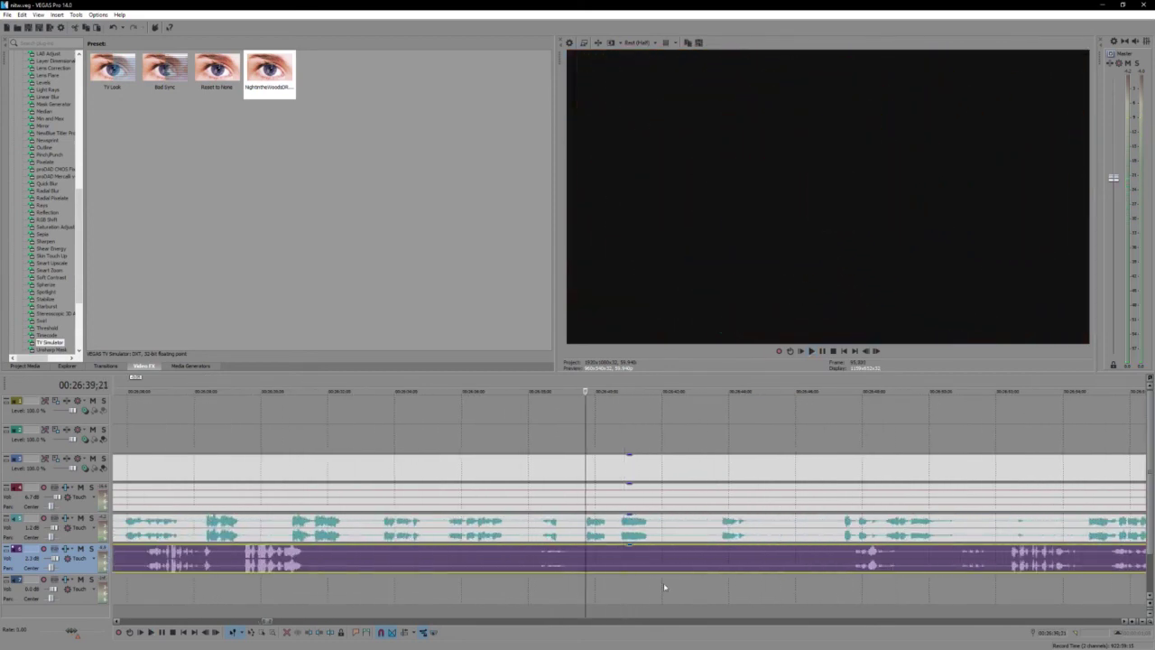
left_click(500, 565)
key("s")
left_click(627, 564)
key("s")
left_click_drag(590, 561, 575, 561)
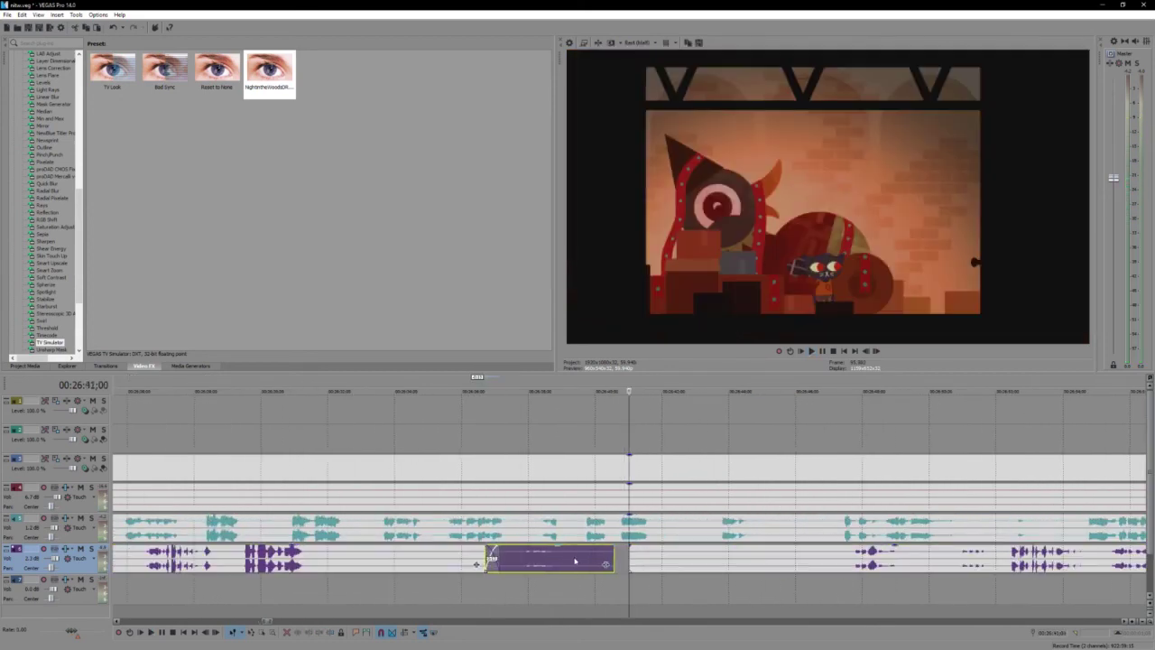
left_click(480, 559)
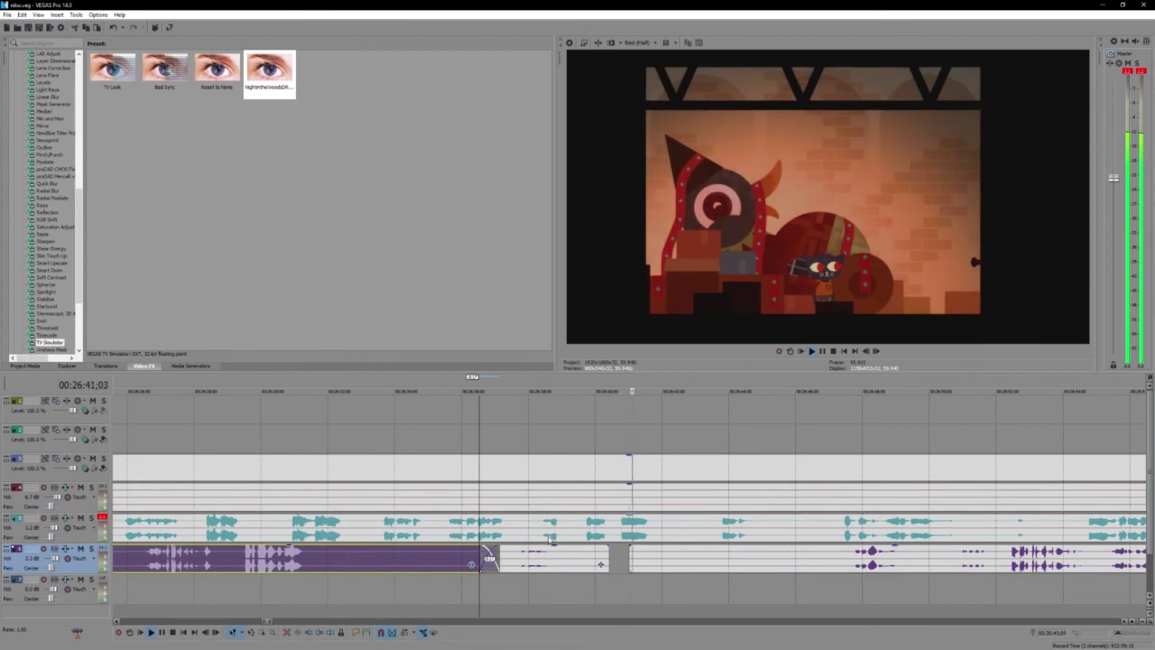
left_click(564, 559)
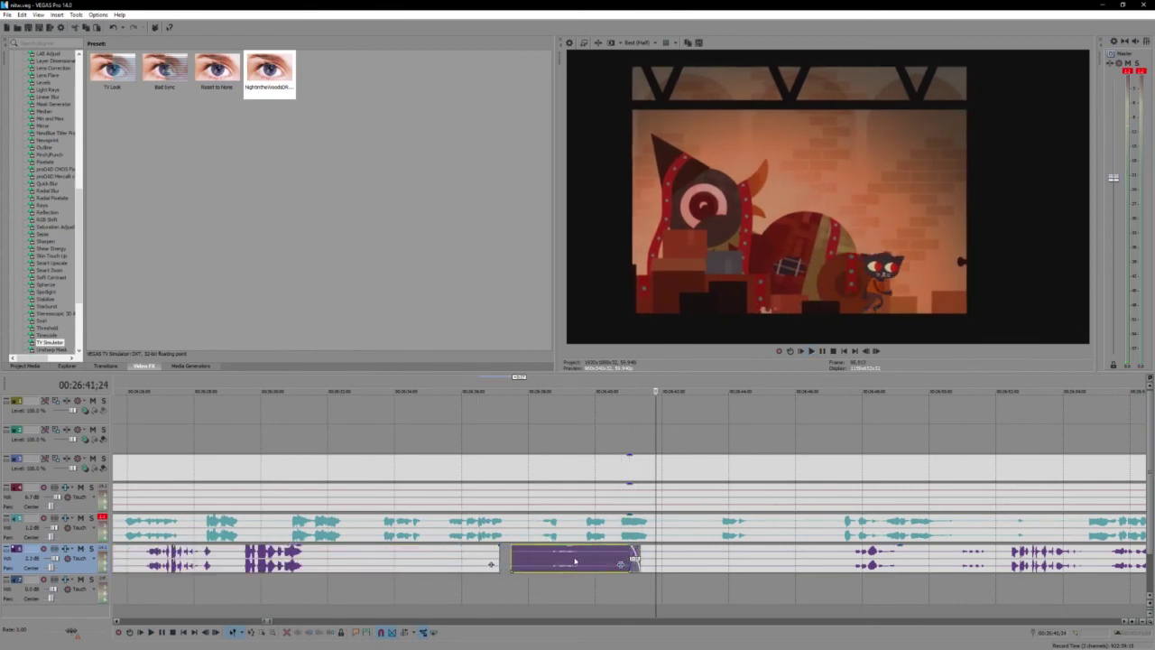
Step: Split the teal dialogue at about 00:26:37;26 and 00:26:39;09, shift that piece slightly earlier to overlap the preceding event, and play it back
left_click(523, 528)
key("s")
left_click(572, 530)
key("s")
left_click(551, 534)
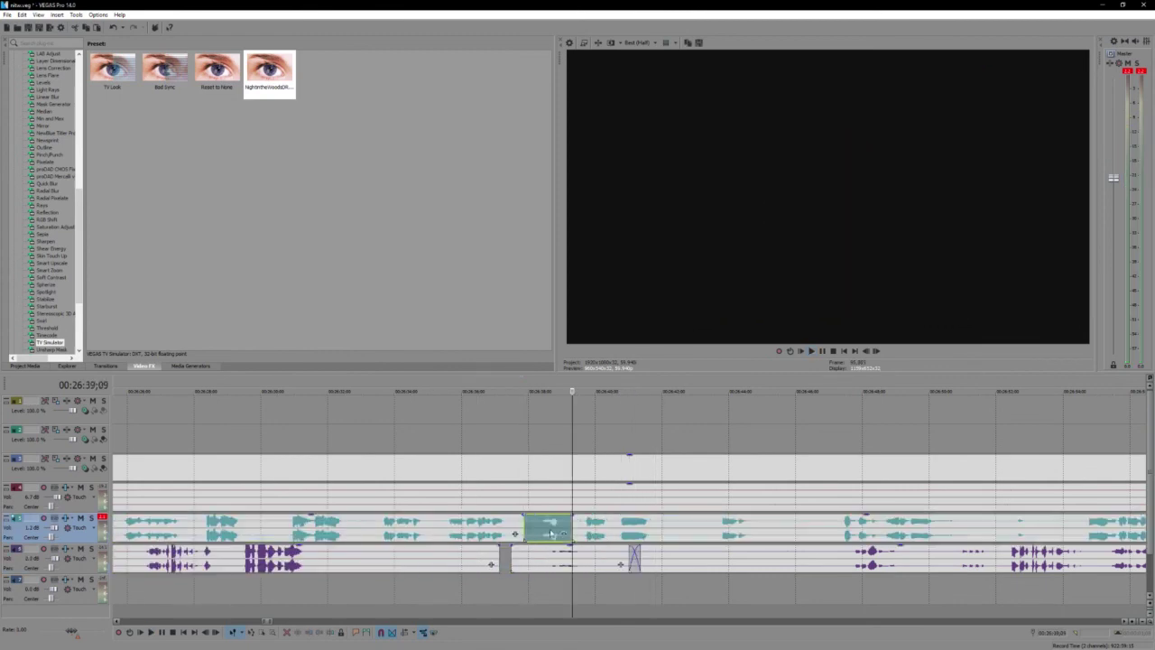
left_click(483, 531)
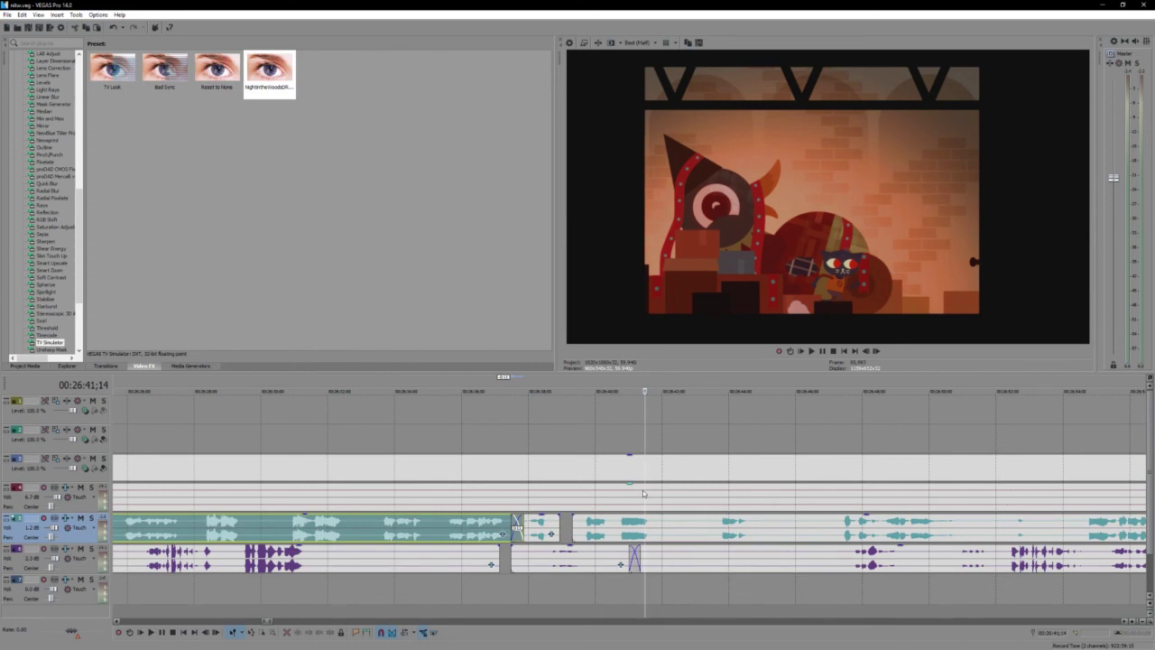
scroll(633, 481, "up", 3)
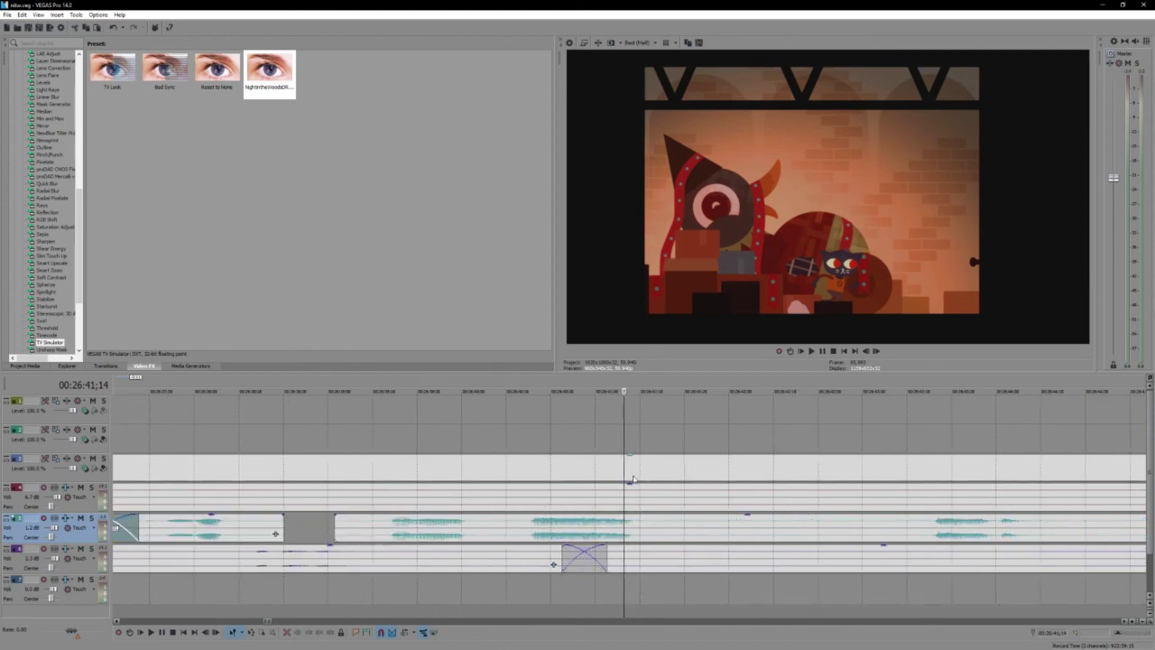
left_click(531, 530)
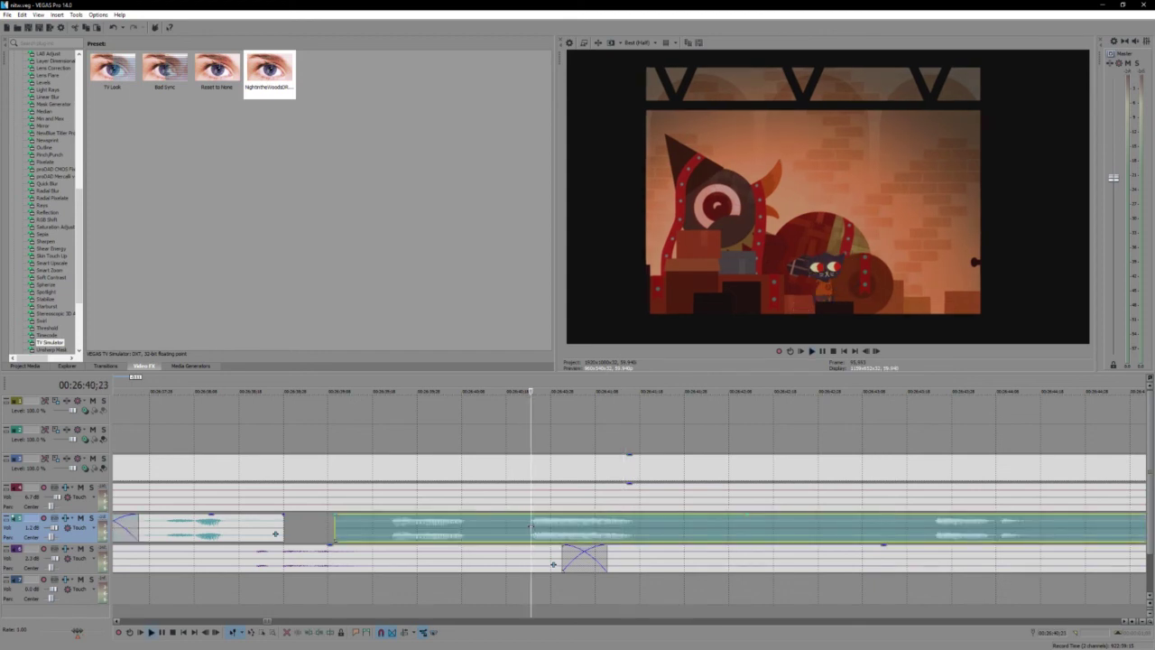
key("space")
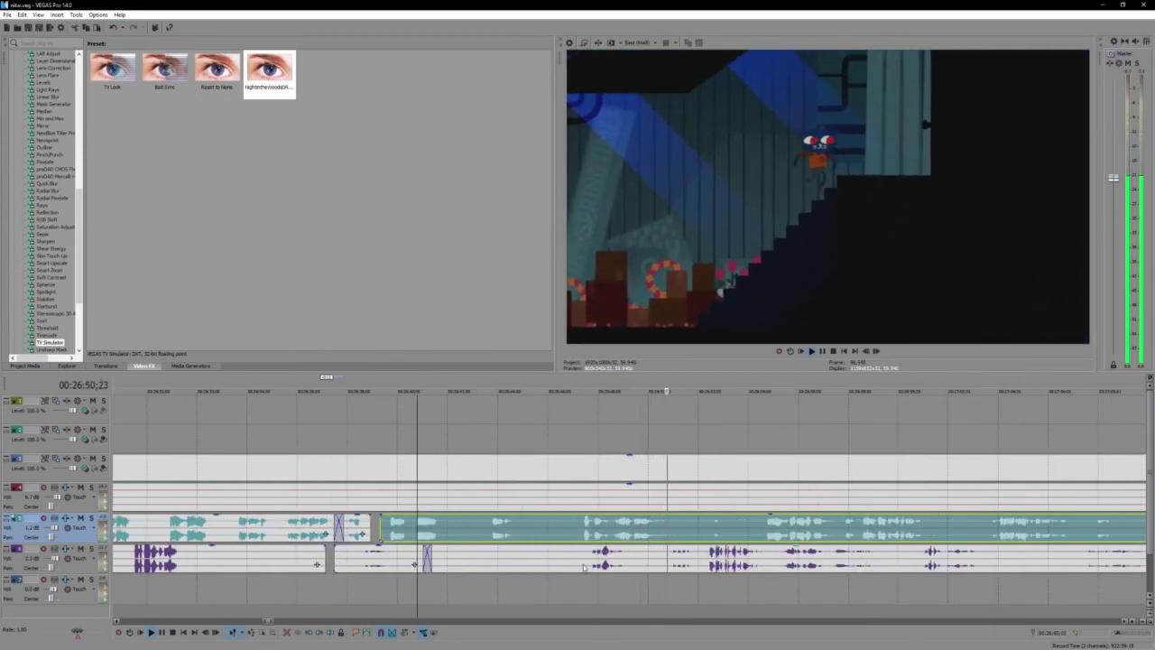
Step: Split the purple audio at 00:26:47;02 and 00:26:50;14, move that piece about 1.6 seconds earlier, and trim the preceding event's end to about 00:26:46
left_click(574, 564)
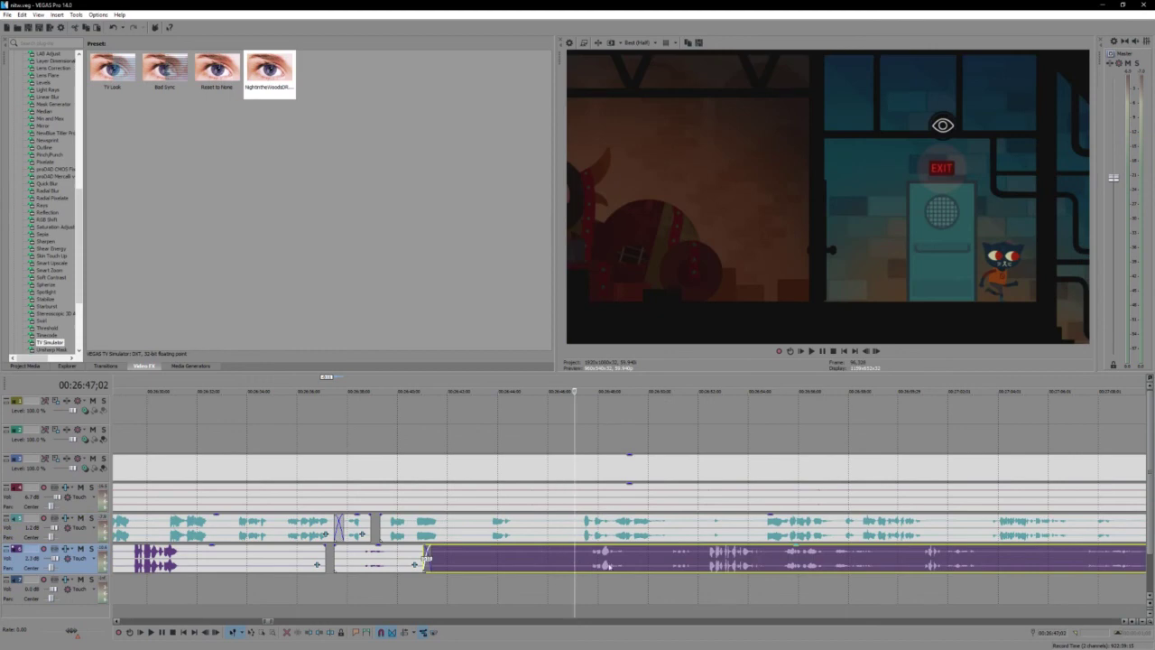
key("s")
left_click(660, 565)
key("s")
left_click_drag(620, 560, 469, 560)
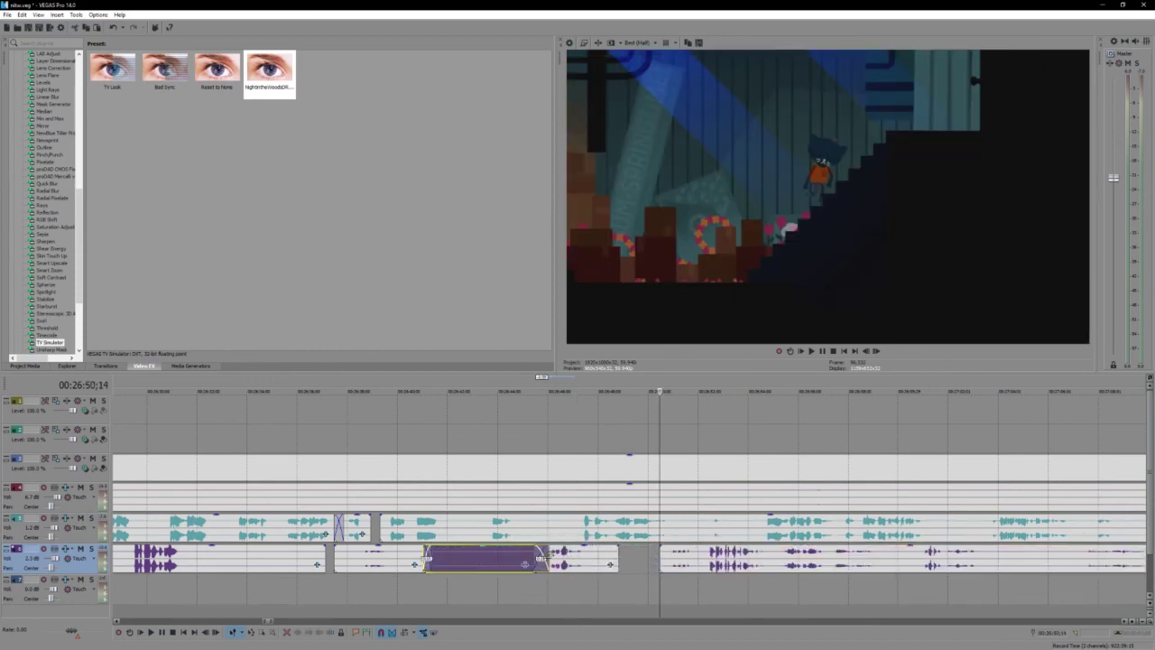
left_click(495, 560)
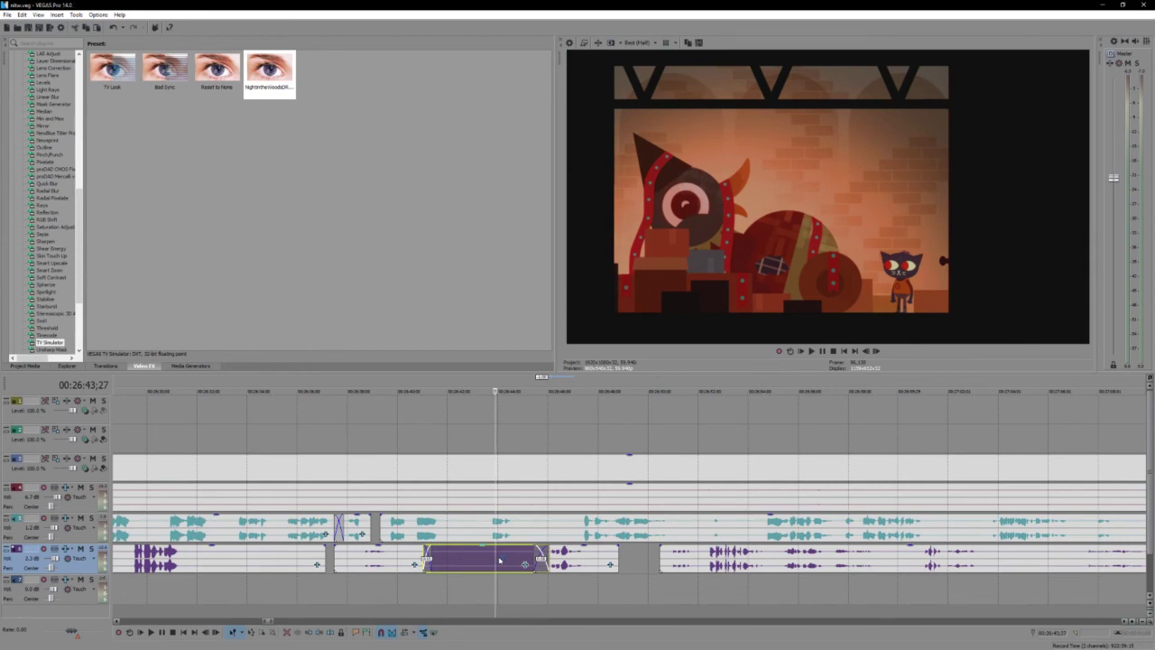
key("space")
left_click(582, 560)
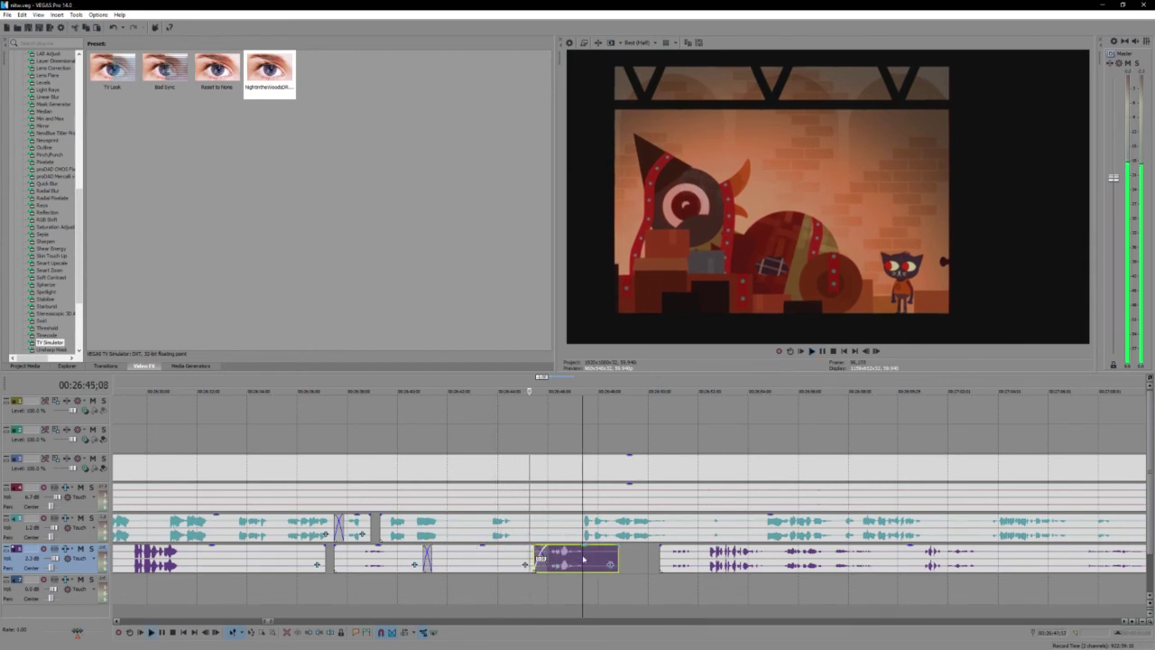
scroll(582, 559, "up", 2)
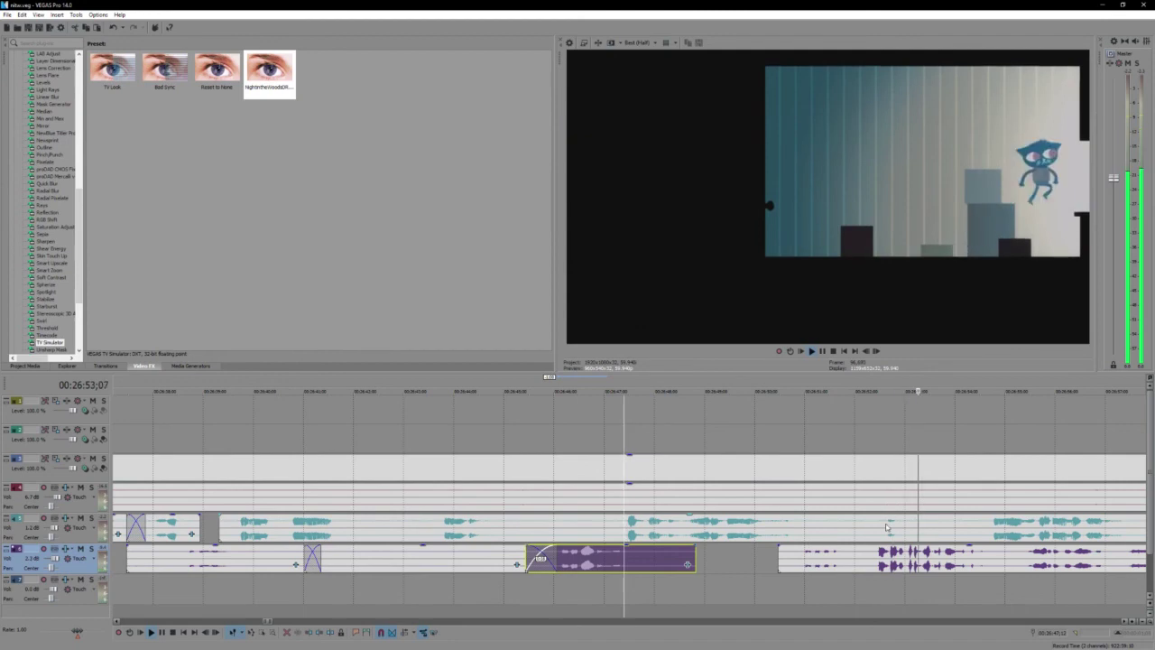
Step: Split the purple audio at about 00:27:00;24 and 00:27:04;27, and shift that piece slightly later to overlap the following event
scroll(812, 552, "down", 2)
left_click(890, 556)
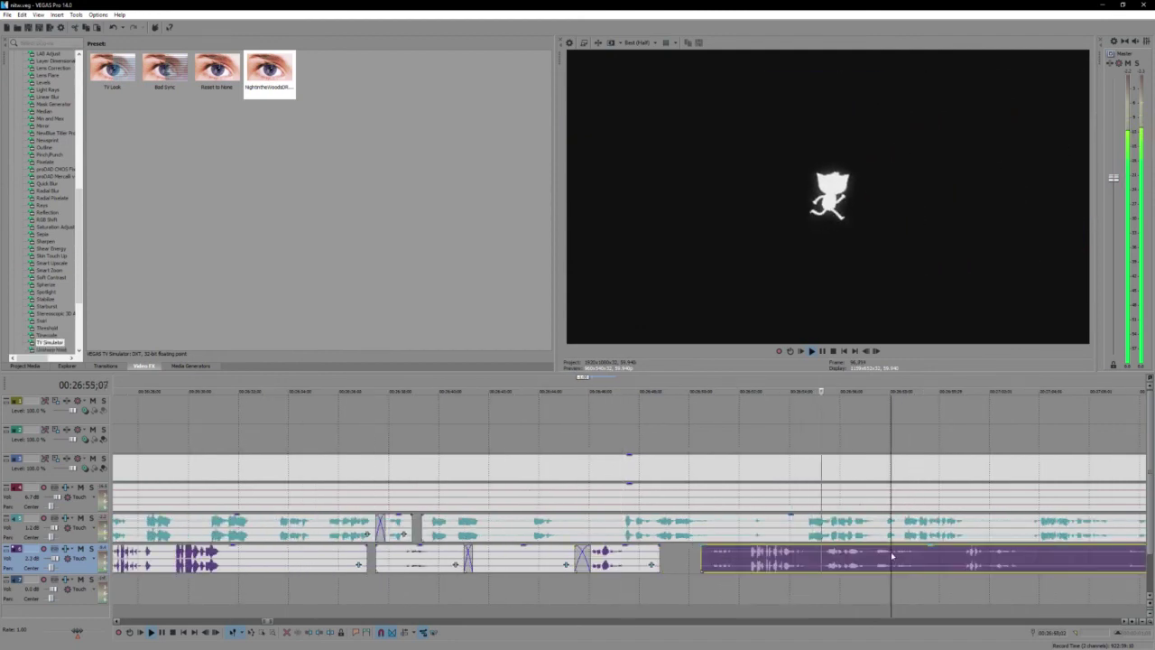
scroll(892, 555, "up", 1)
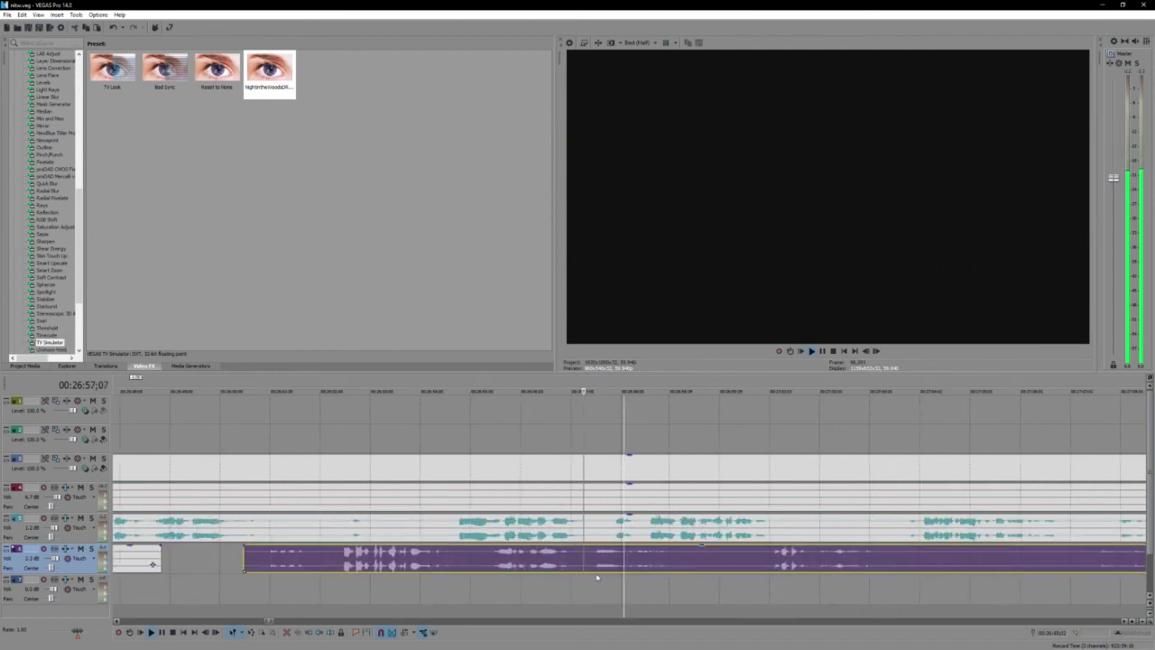
left_click(636, 540)
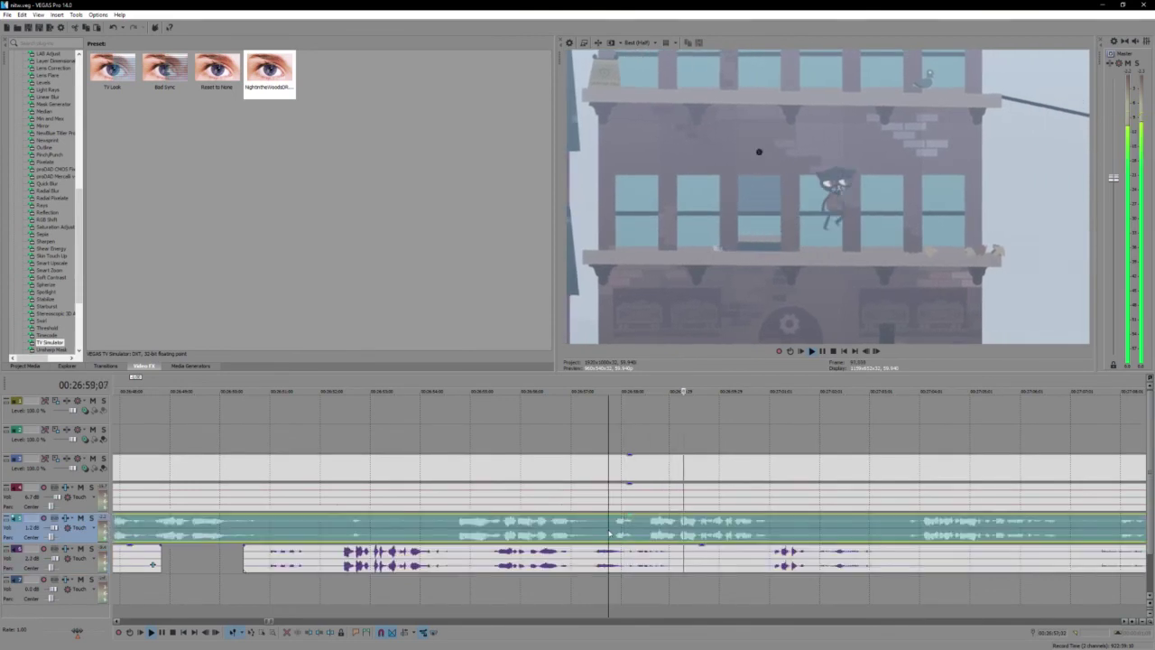
left_click(758, 561)
key("s")
key("s")
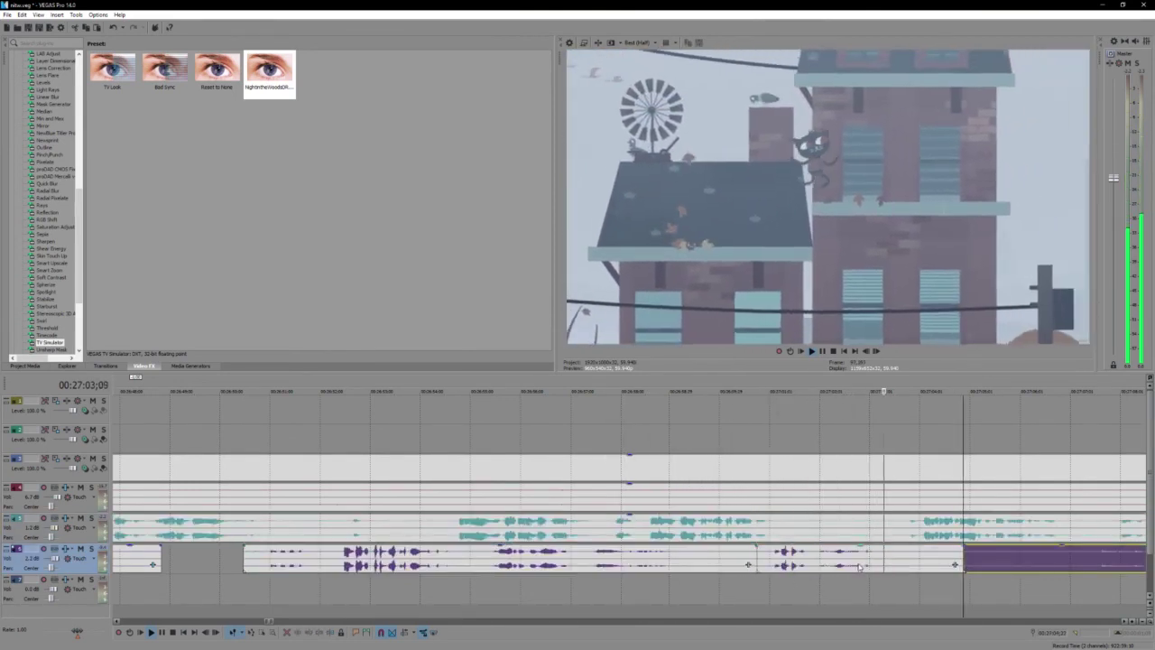
left_click_drag(860, 566, 883, 566)
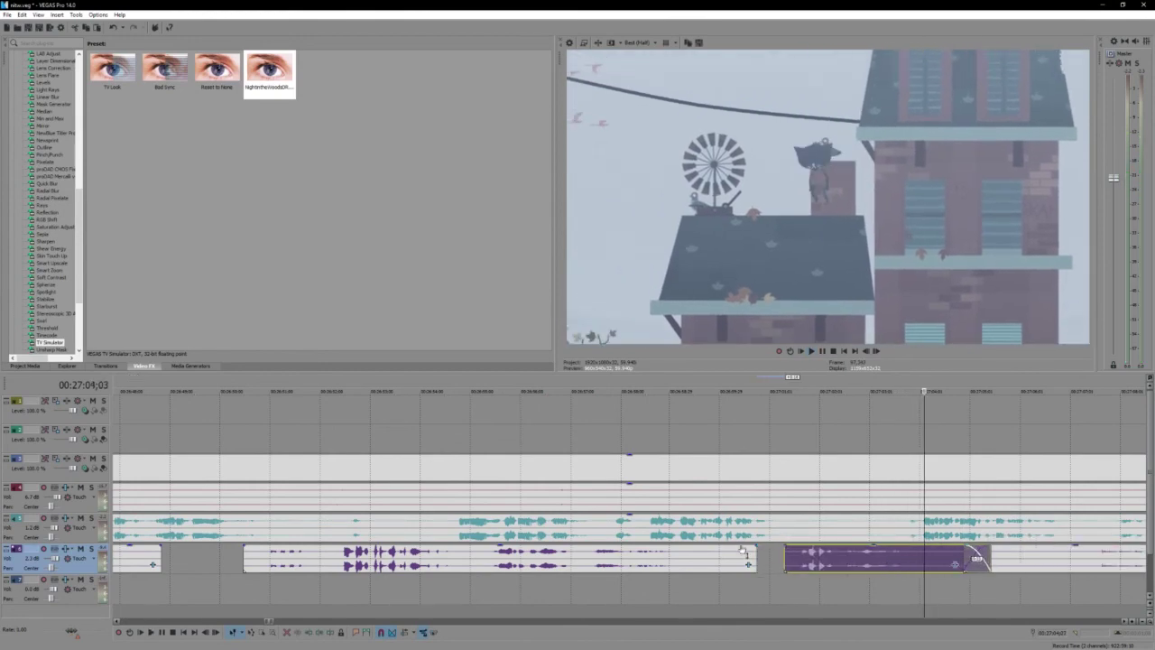
Step: Split the teal dialogue at about 00:26:57;24 and 00:27:02;01, and shift that piece slightly later to overlap the following event
left_click(608, 533)
key("s")
left_click(820, 526)
key("s")
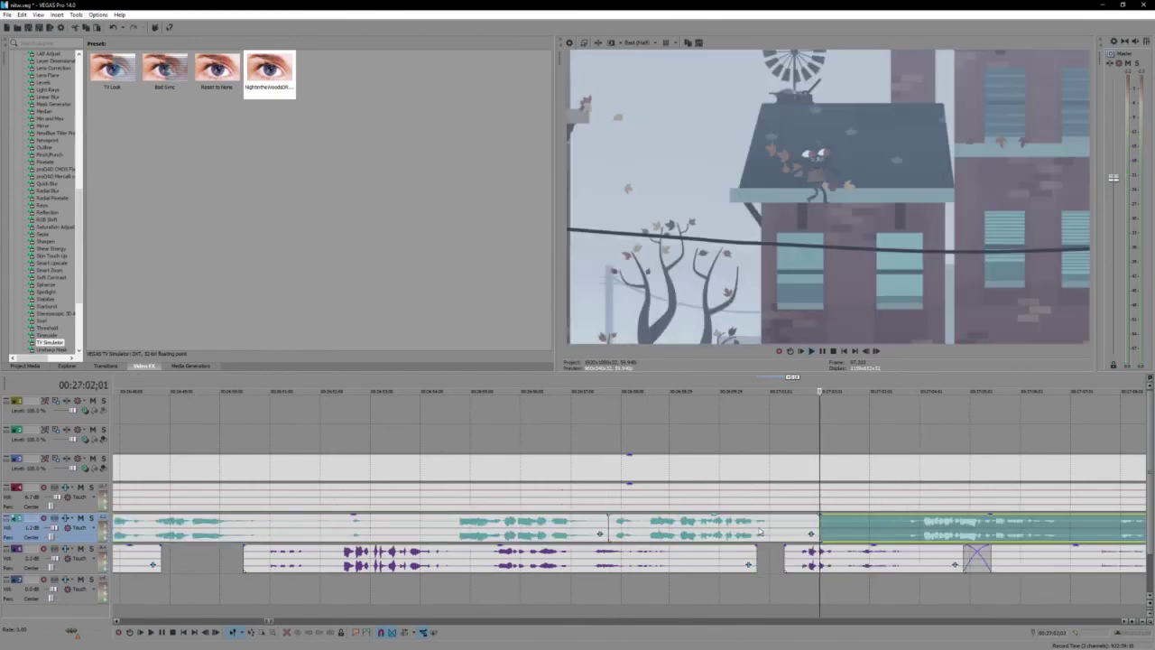
left_click_drag(761, 533, 793, 535)
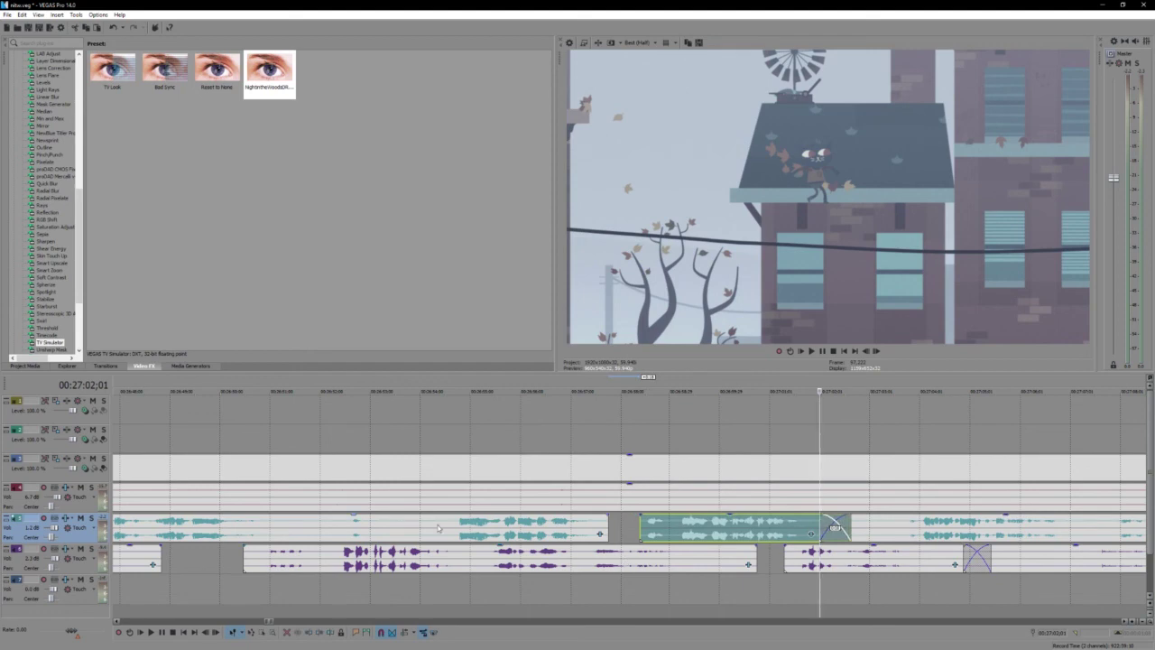
Step: Trim the start of the teal event at 00:26:58 to about 00:26:59, nudge it slightly earlier, and play back the transition
left_click(438, 527)
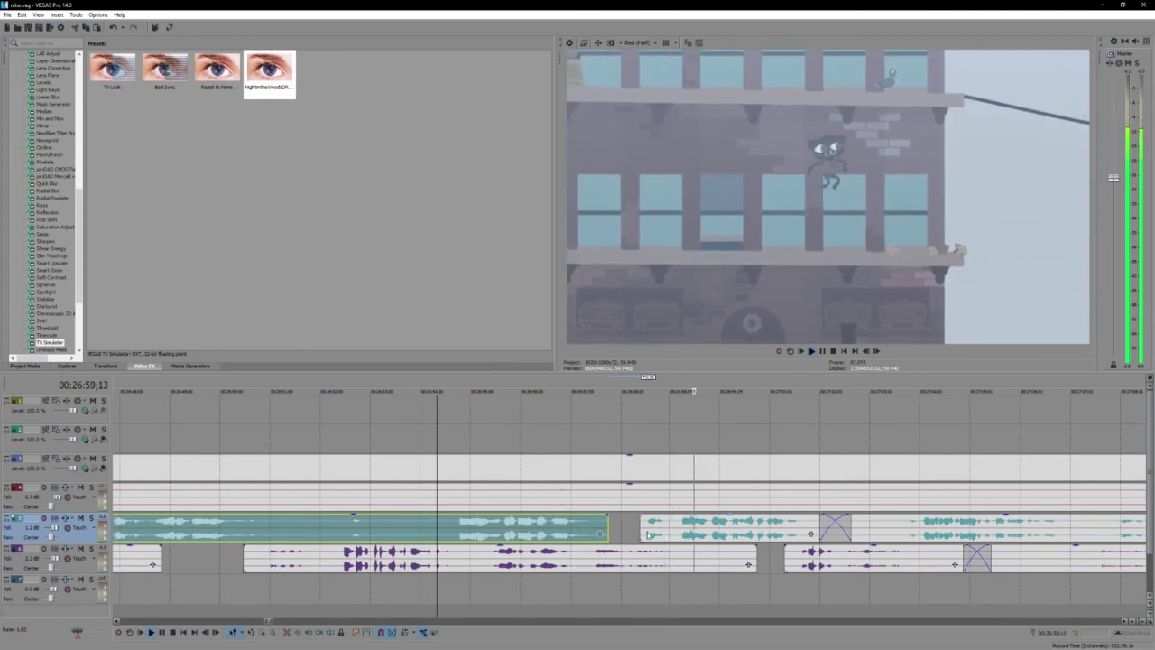
left_click_drag(640, 531, 674, 534)
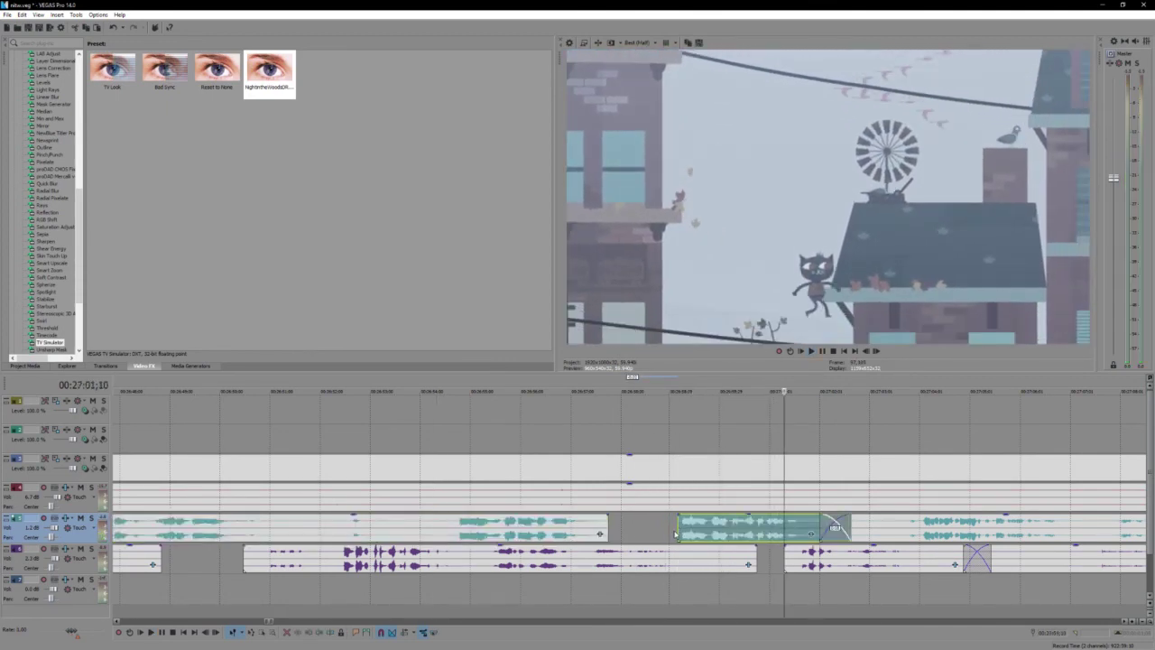
key("space")
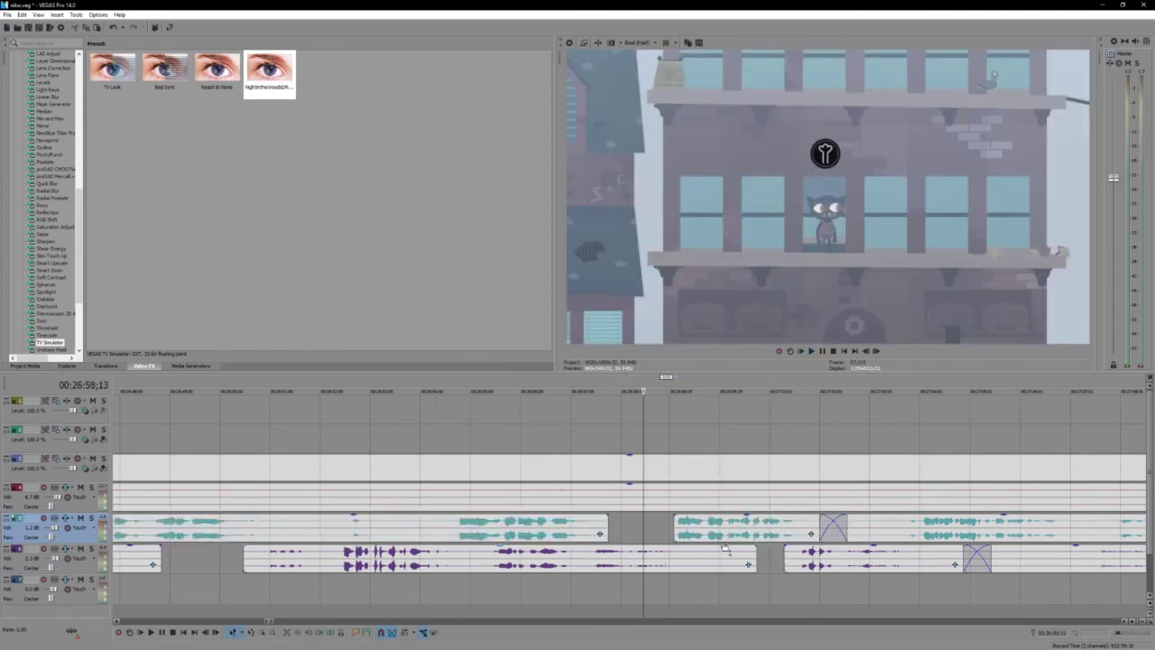
left_click(721, 548)
left_click(614, 525)
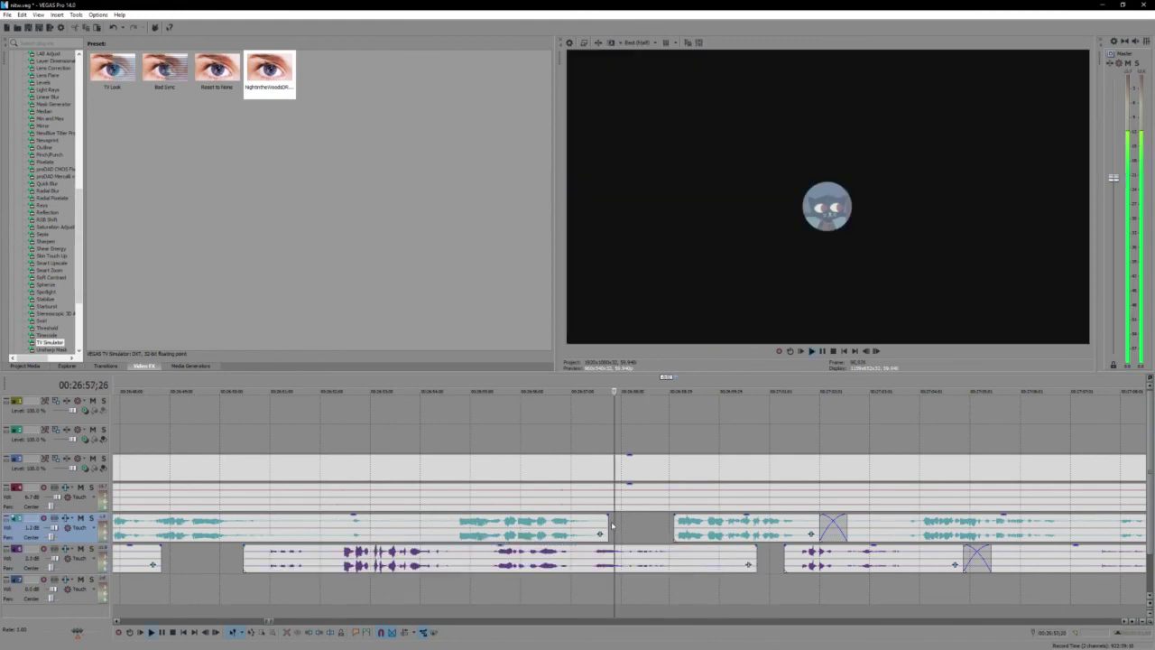
key("space")
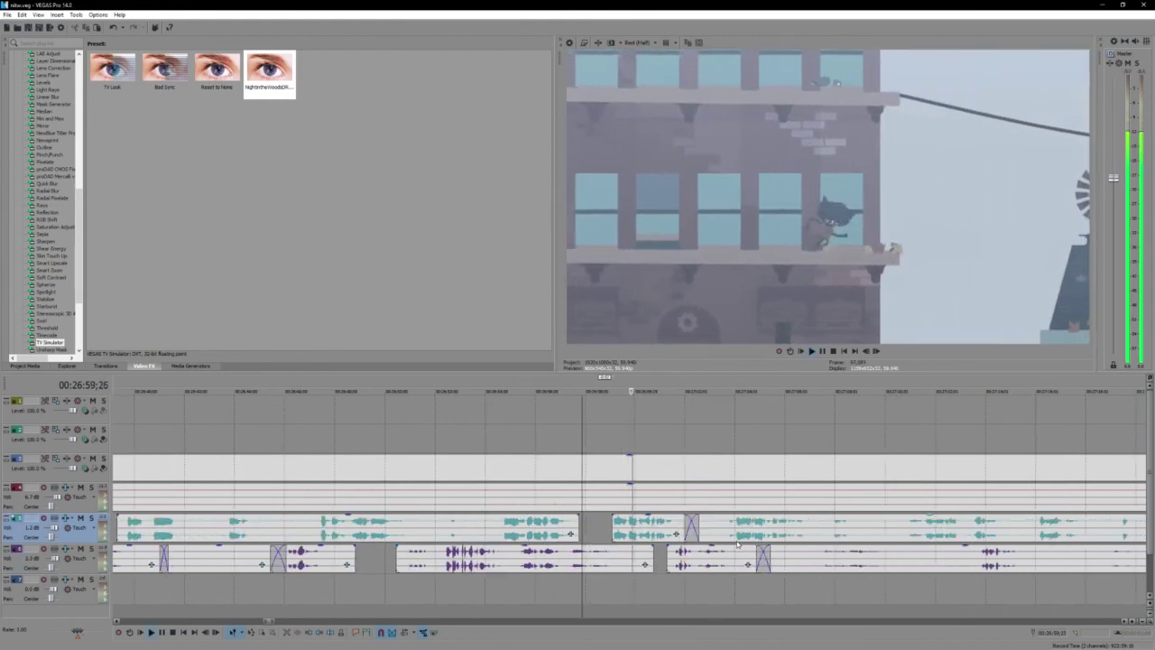
Step: Split the teal dialogue at about 00:27:07;14 and trim the start of the following piece to about 00:27:10
left_click(801, 559)
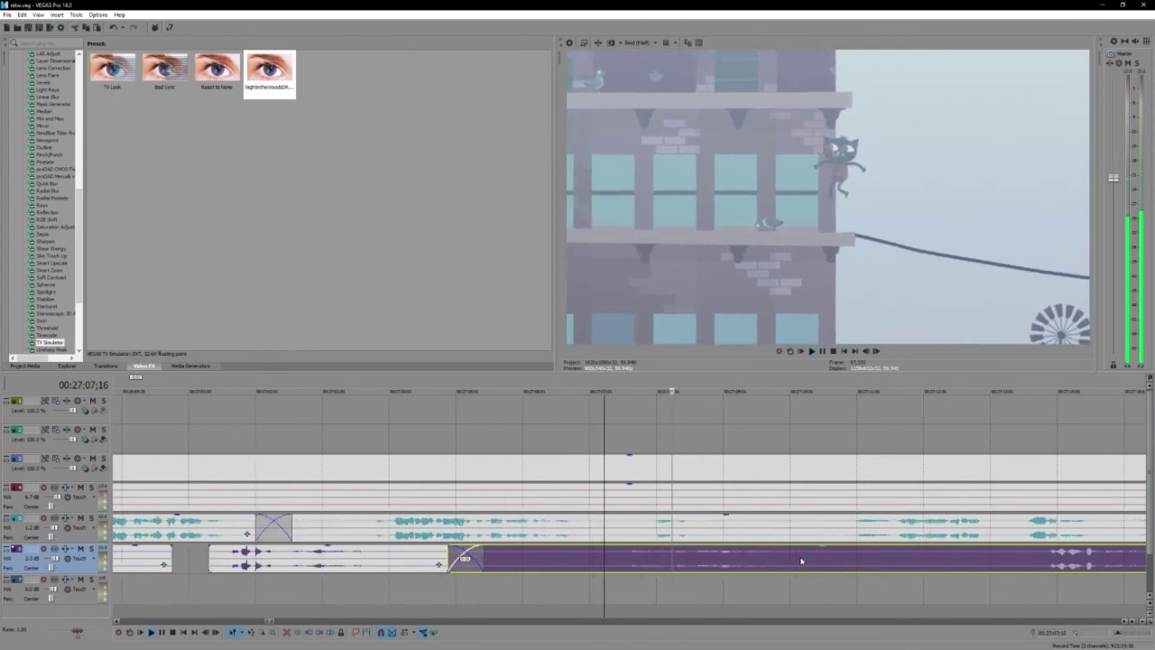
left_click(561, 533)
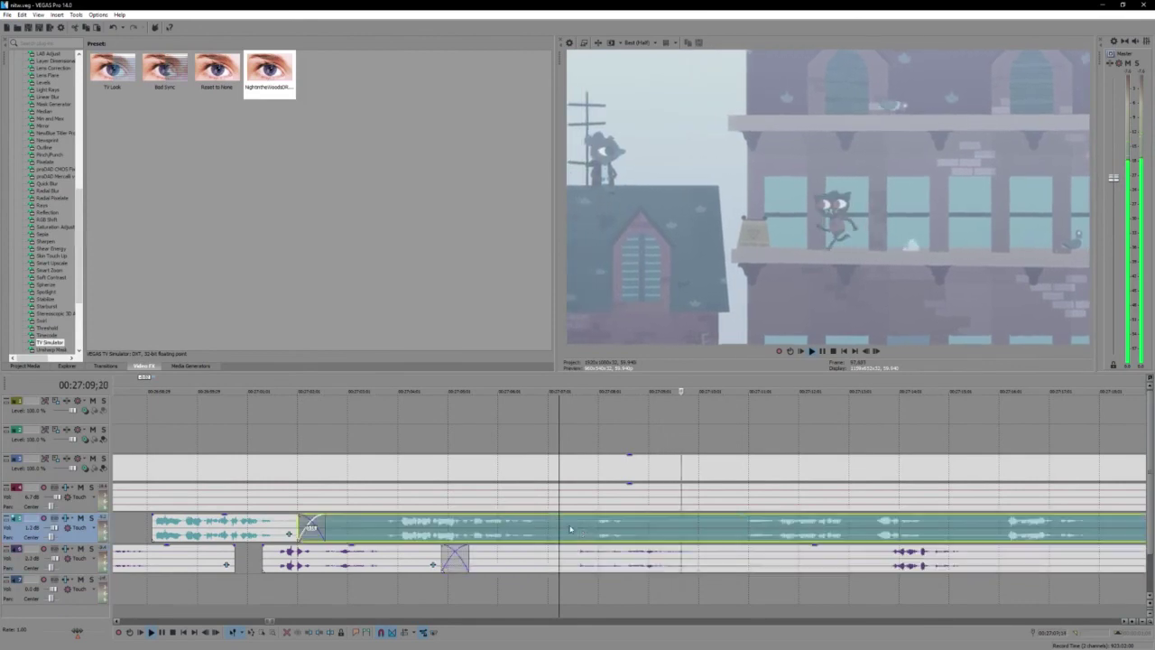
key("s")
left_click_drag(572, 534, 710, 536)
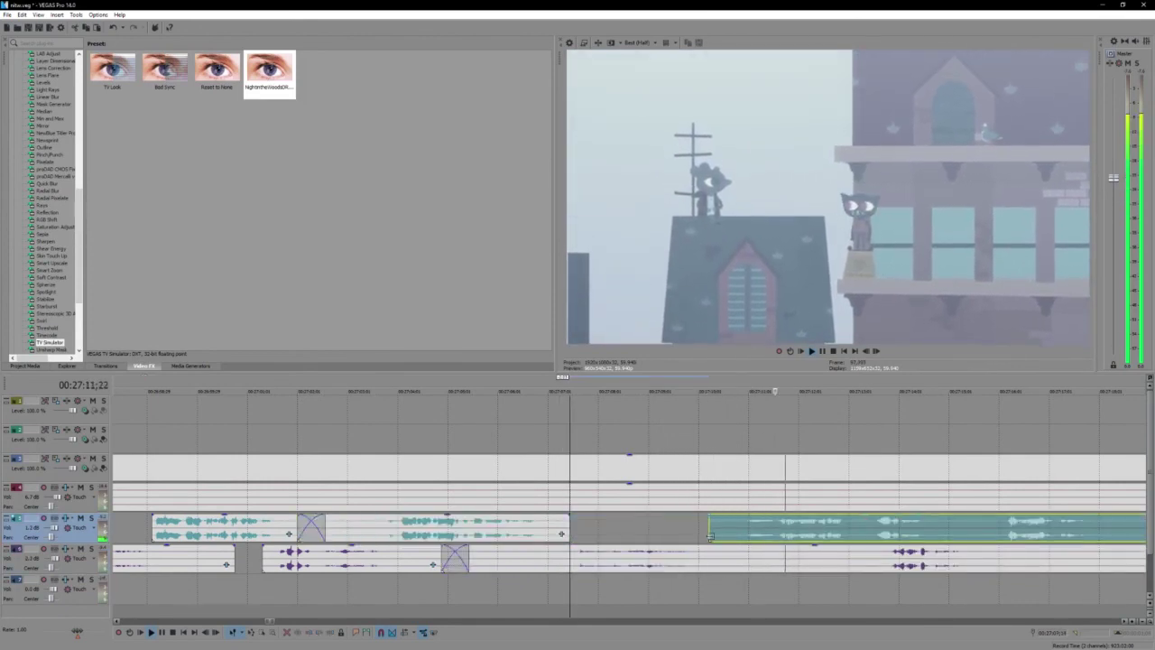
Step: Split the teal dialogue at 00:27:15;09 and shift the piece before the cut about 0.7 seconds earlier
scroll(710, 536, "down", 3)
left_click(763, 559)
scroll(763, 558, "up", 3)
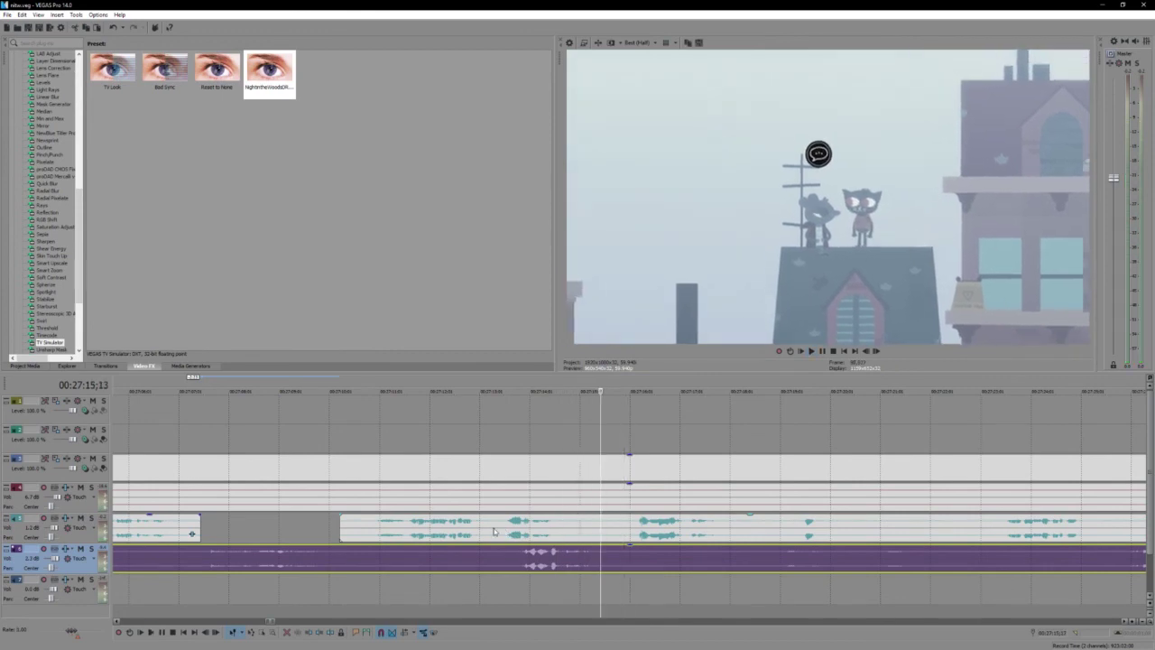
left_click(589, 537)
key("s")
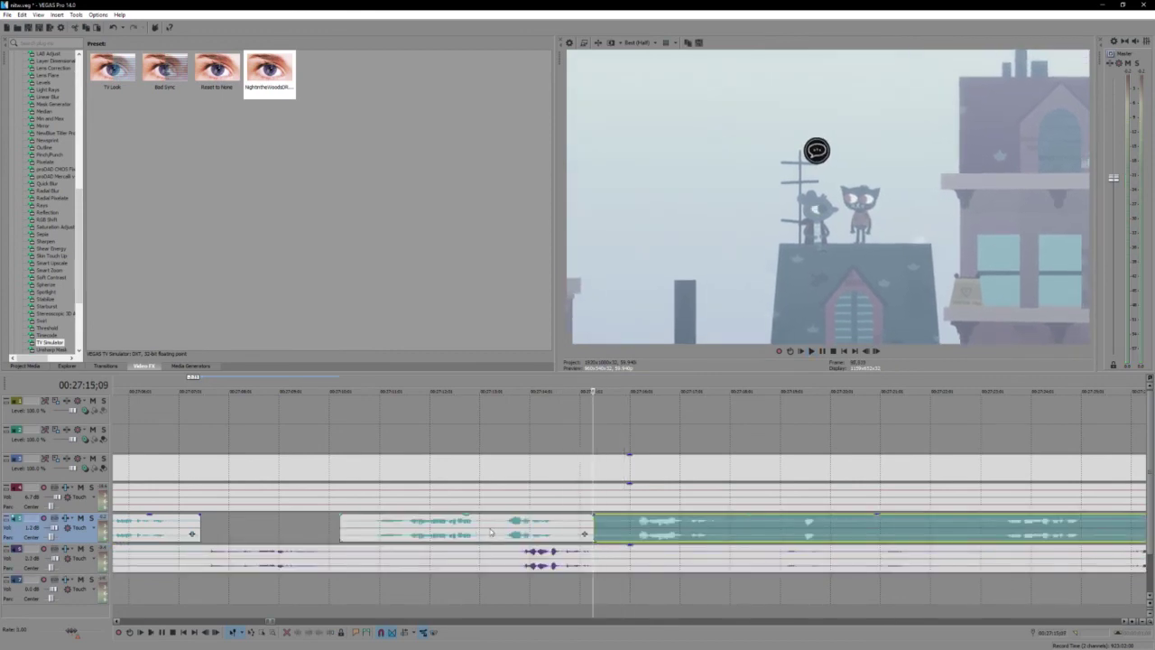
left_click_drag(509, 536, 475, 536)
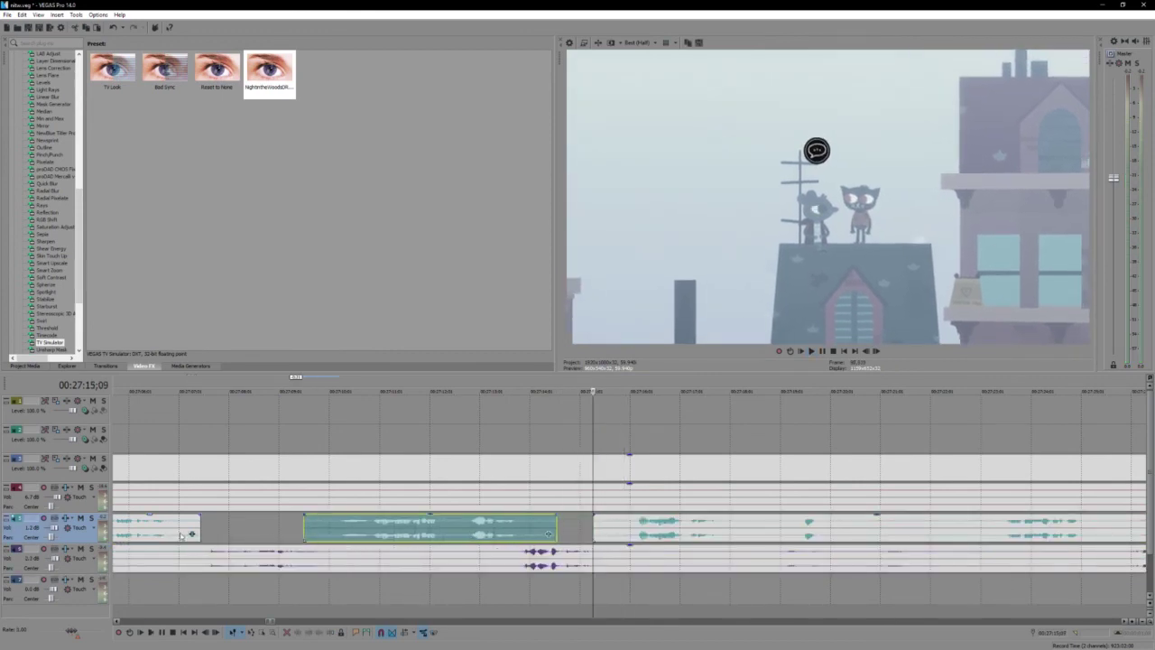
Step: Play back the shifted teal piece and fine-tune its position so it starts at about 00:27:09;20
left_click(171, 534)
key("space")
left_click_drag(379, 528, 369, 527)
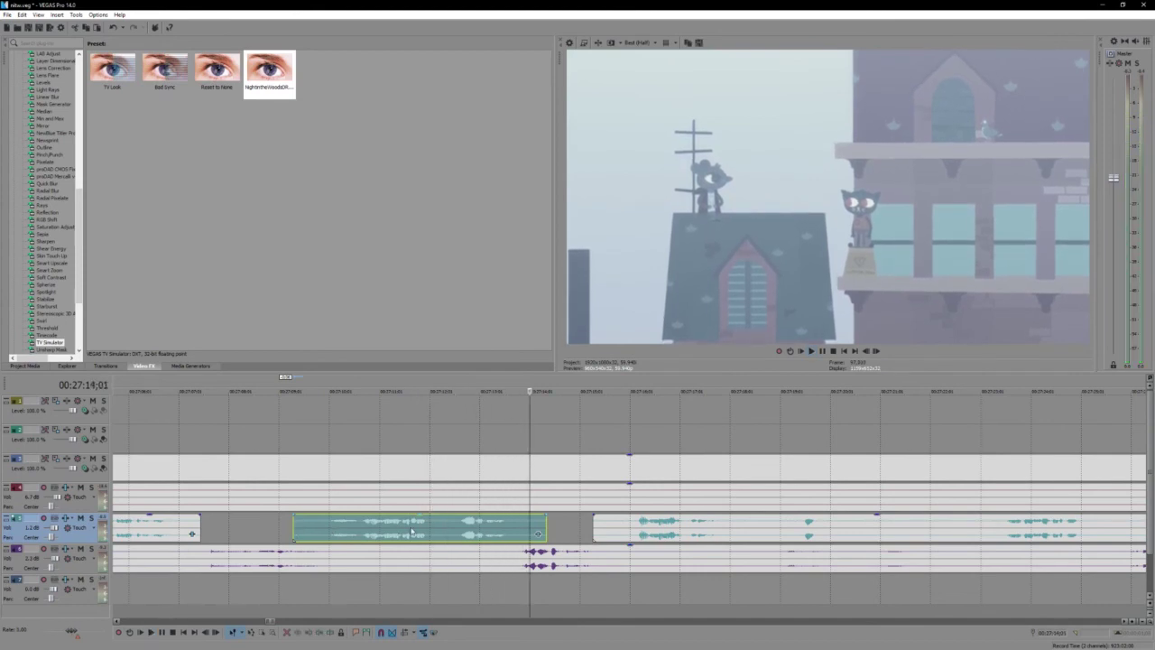
left_click_drag(411, 532, 430, 534)
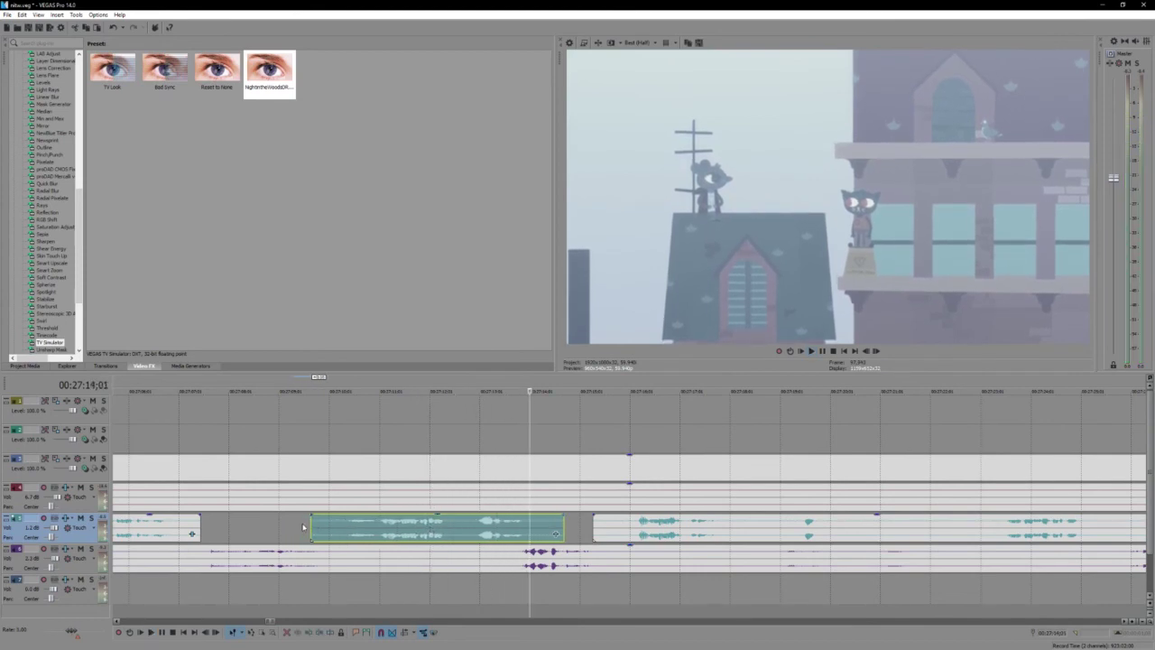
left_click(303, 527)
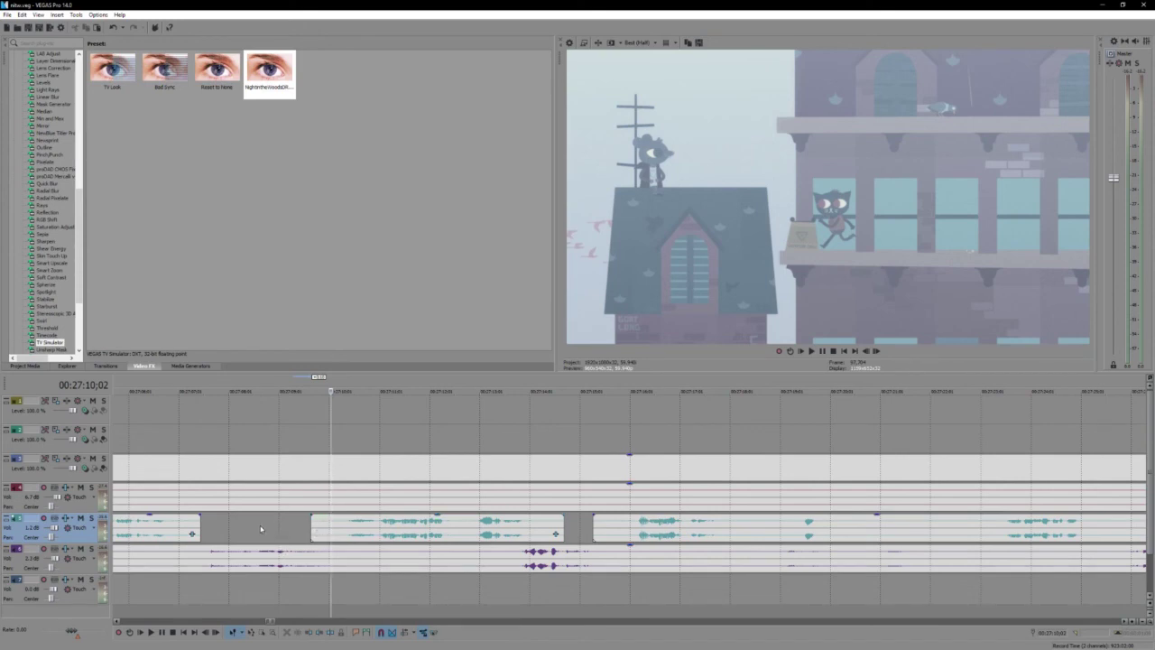
left_click(261, 529)
key("space")
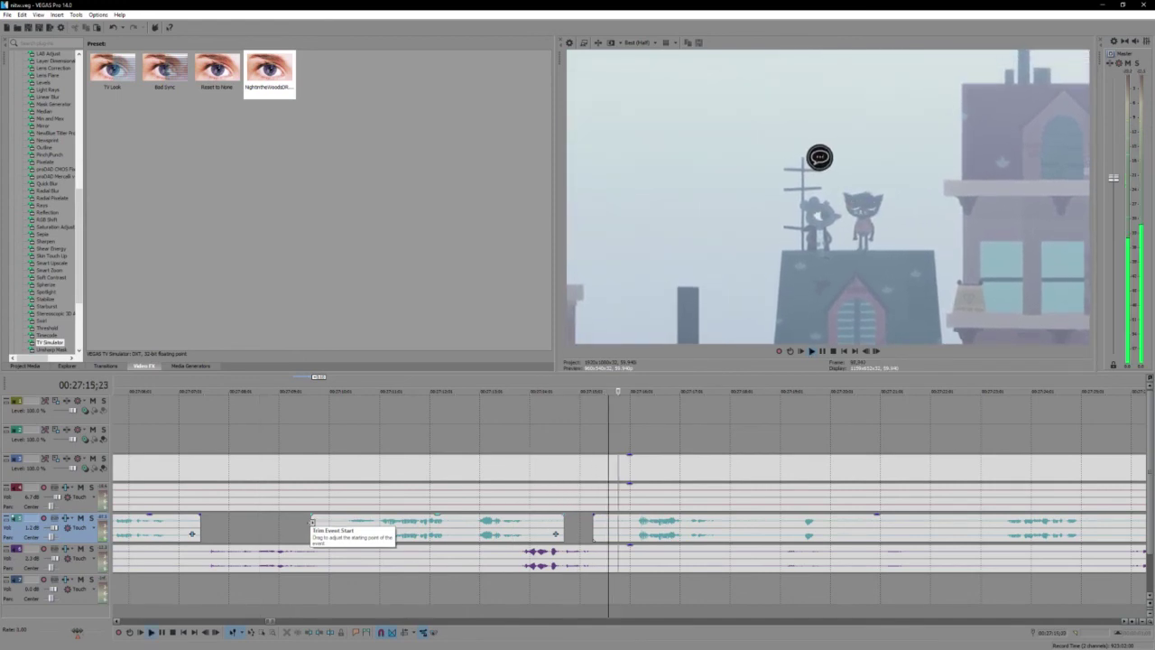
Step: Split the purple audio at 00:27:18;00 and about 00:27:20;14, shift that piece about 0.7 seconds earlier to overlap the preceding event, and play it back
scroll(691, 563, "down", 3)
left_click(691, 563)
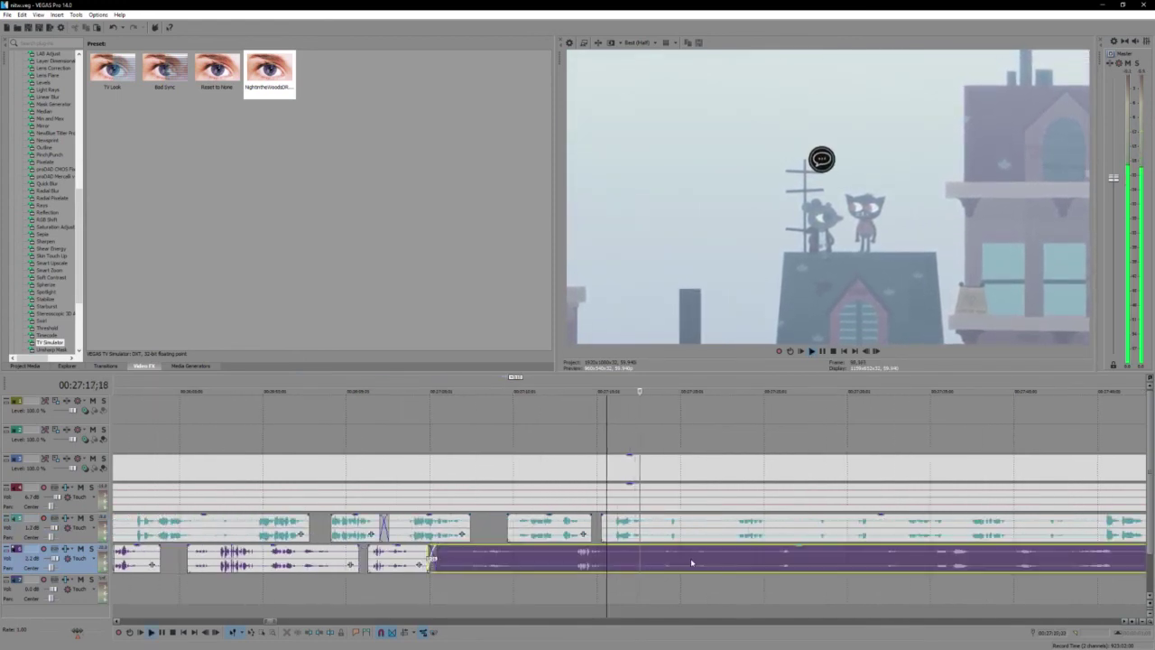
scroll(692, 562, "up", 2)
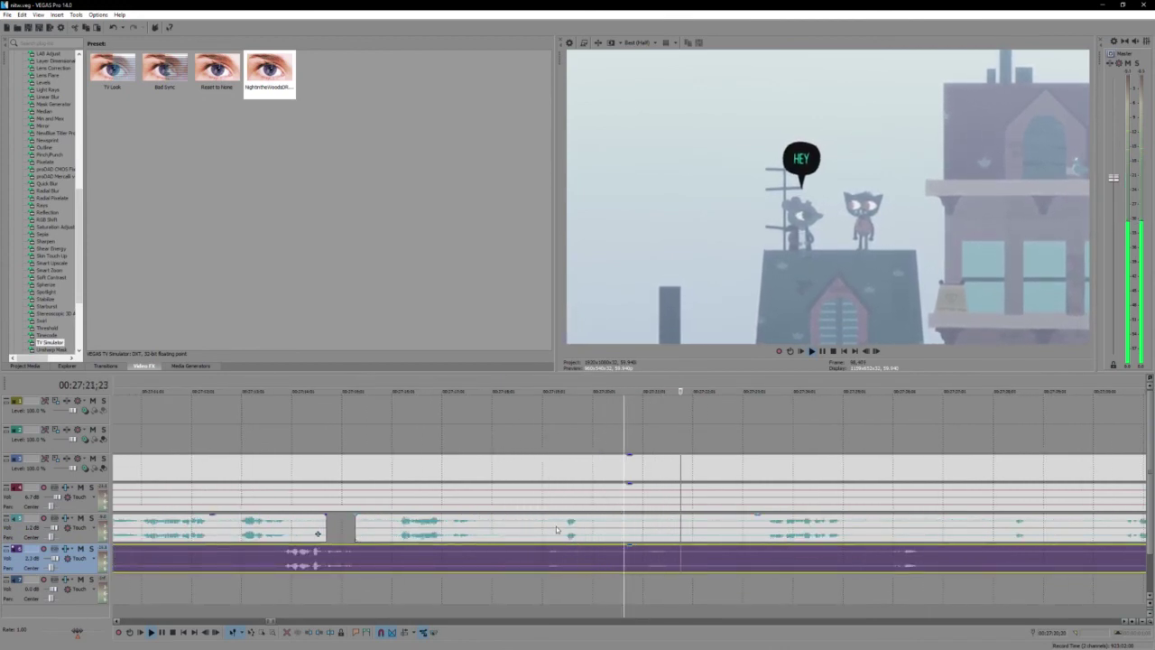
left_click(492, 563)
key("s")
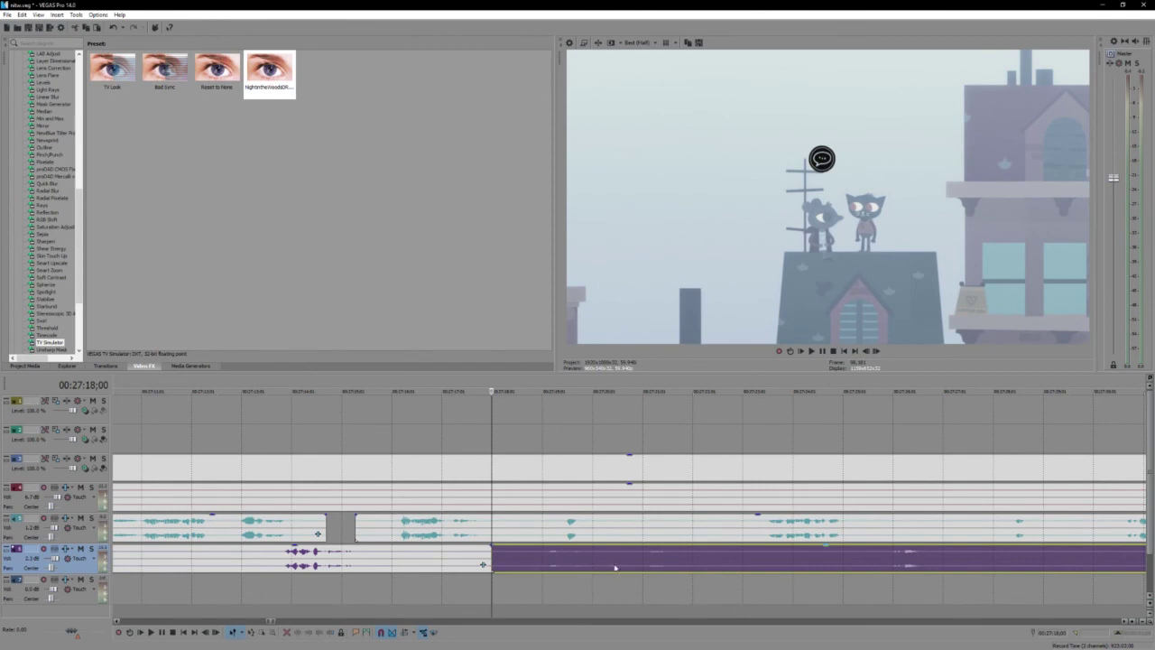
left_click(615, 566)
key("s")
left_click_drag(541, 566, 508, 566)
left_click(435, 568)
key("space")
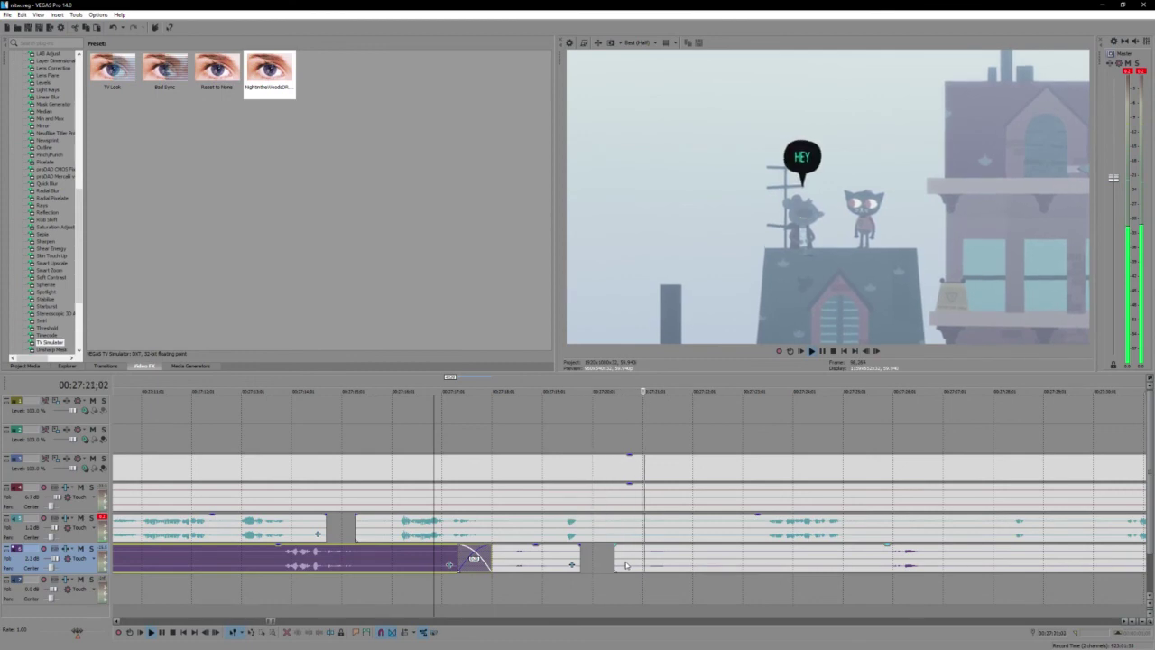
Step: Review the teal and purple dialogue from about 00:27:21 to 00:27:48 for overlapping speech
scroll(626, 564, "down", 2)
left_click(718, 567)
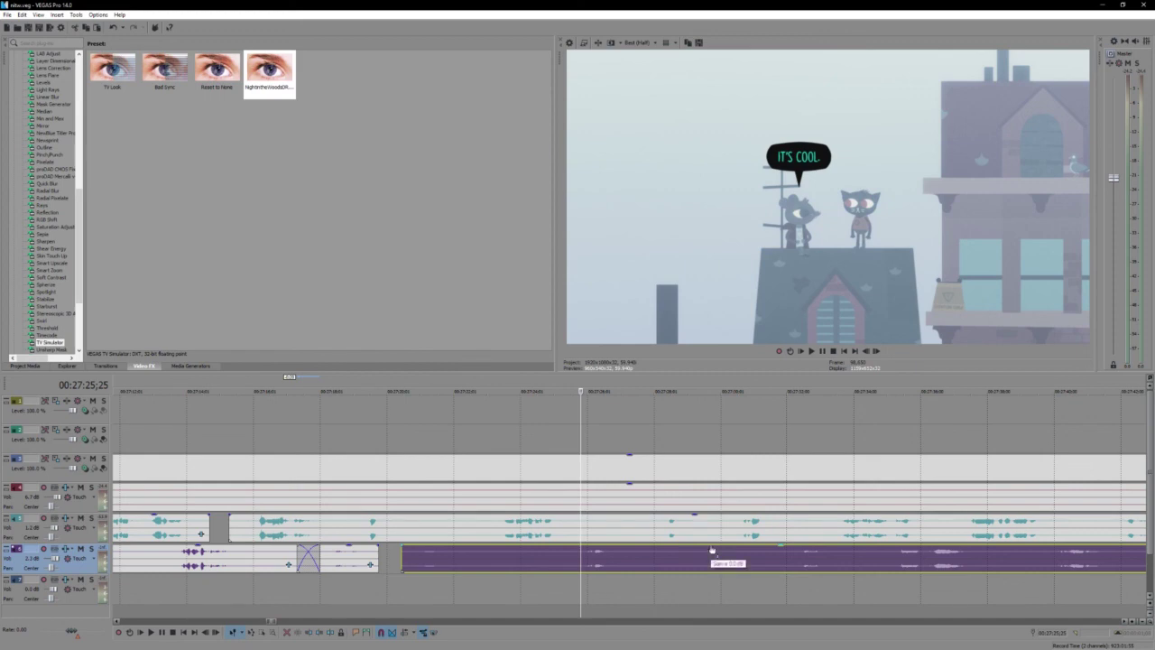
left_click(578, 564)
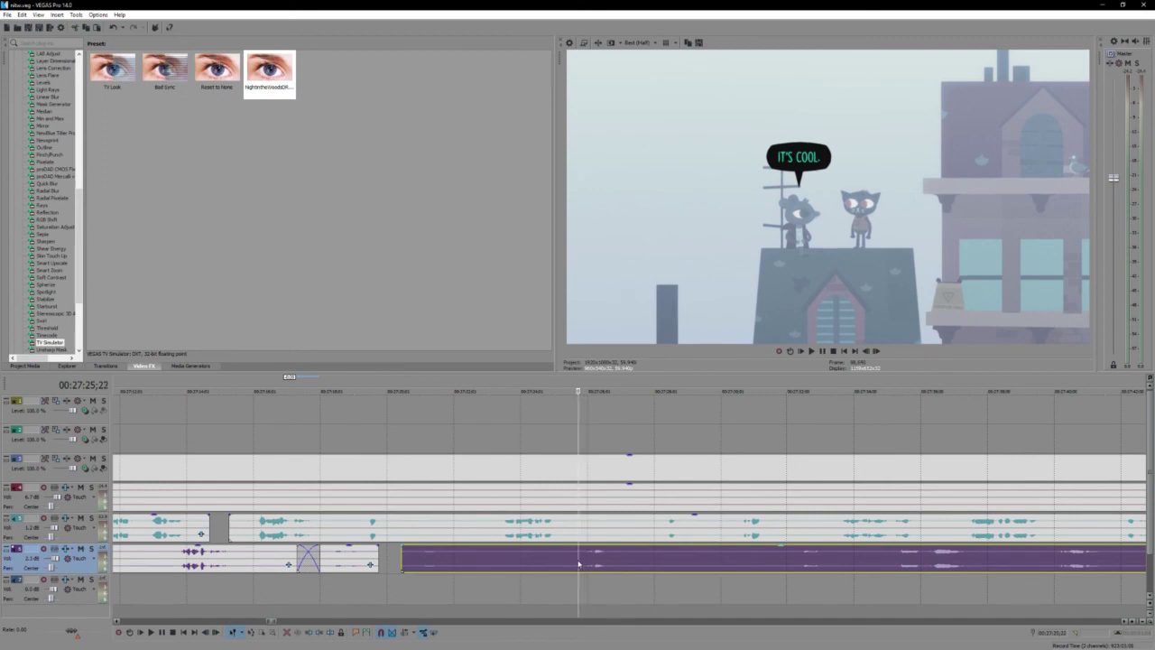
scroll(638, 561, "up", 4)
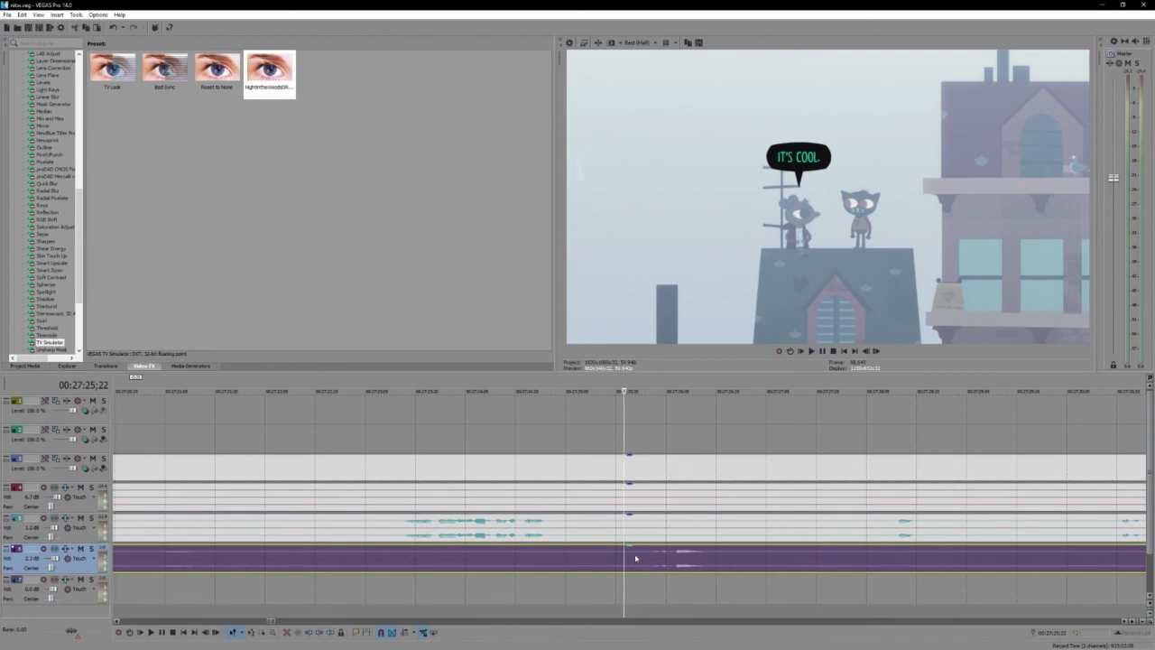
key("space")
scroll(716, 569, "down", 3)
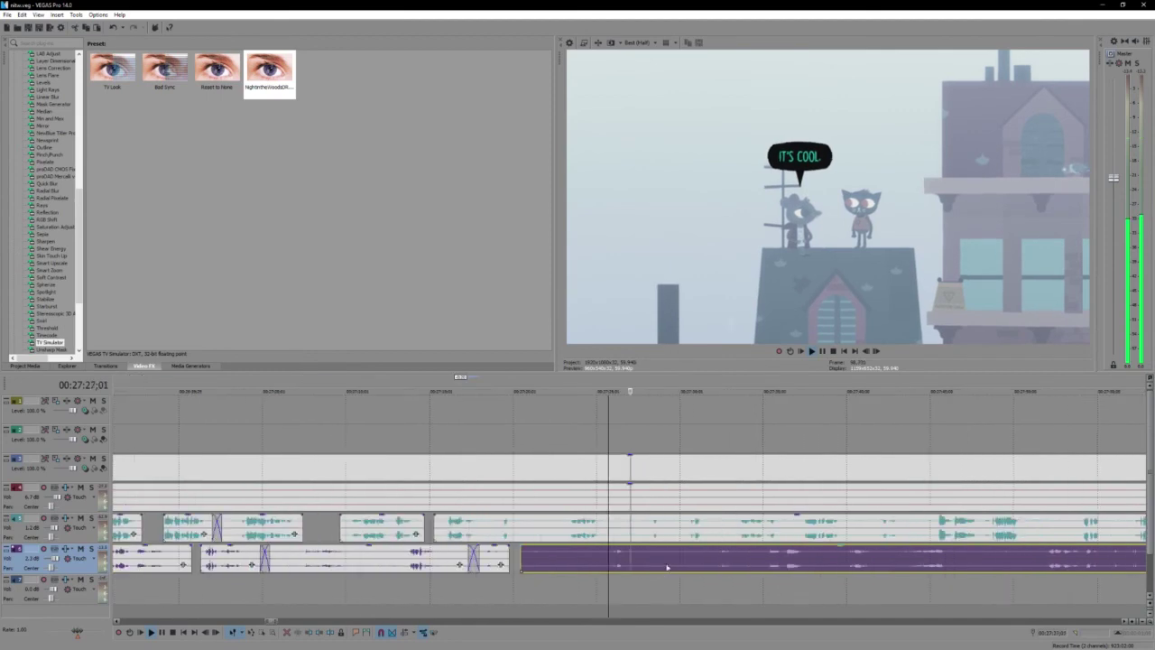
scroll(716, 569, "down", 2)
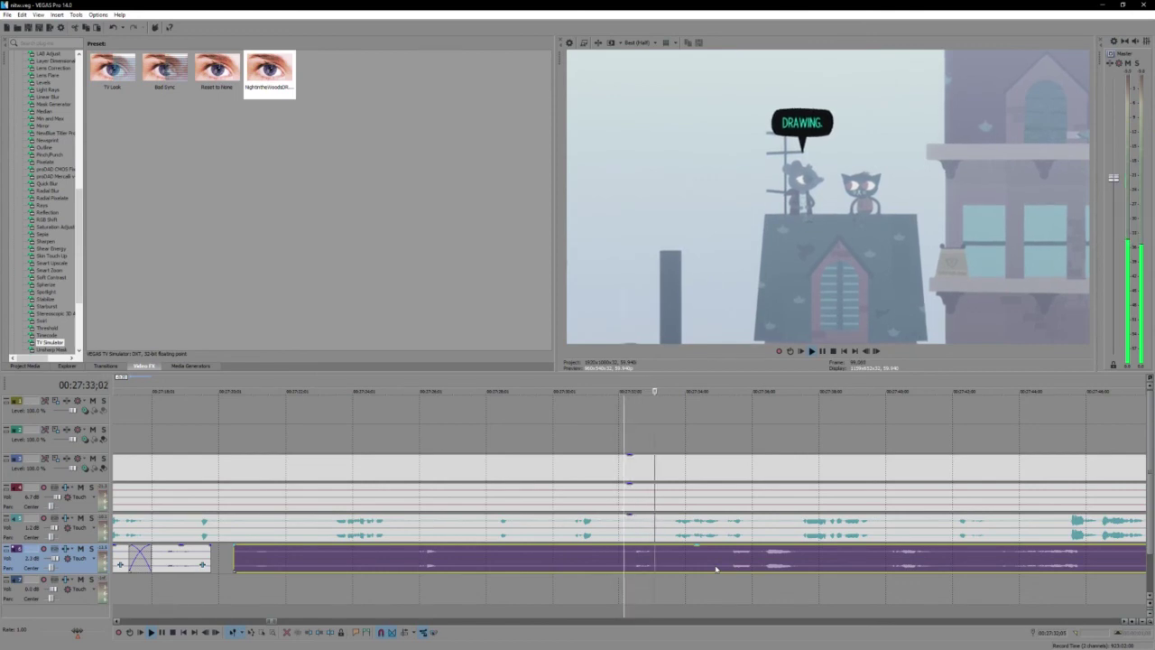
key("Return")
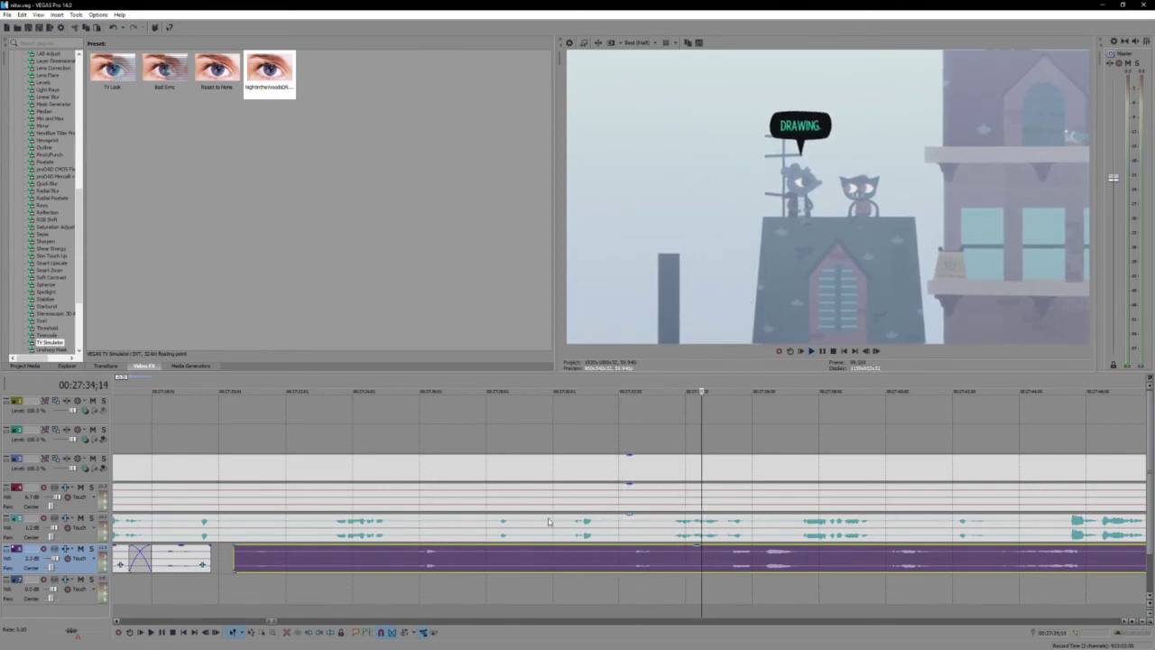
key("space")
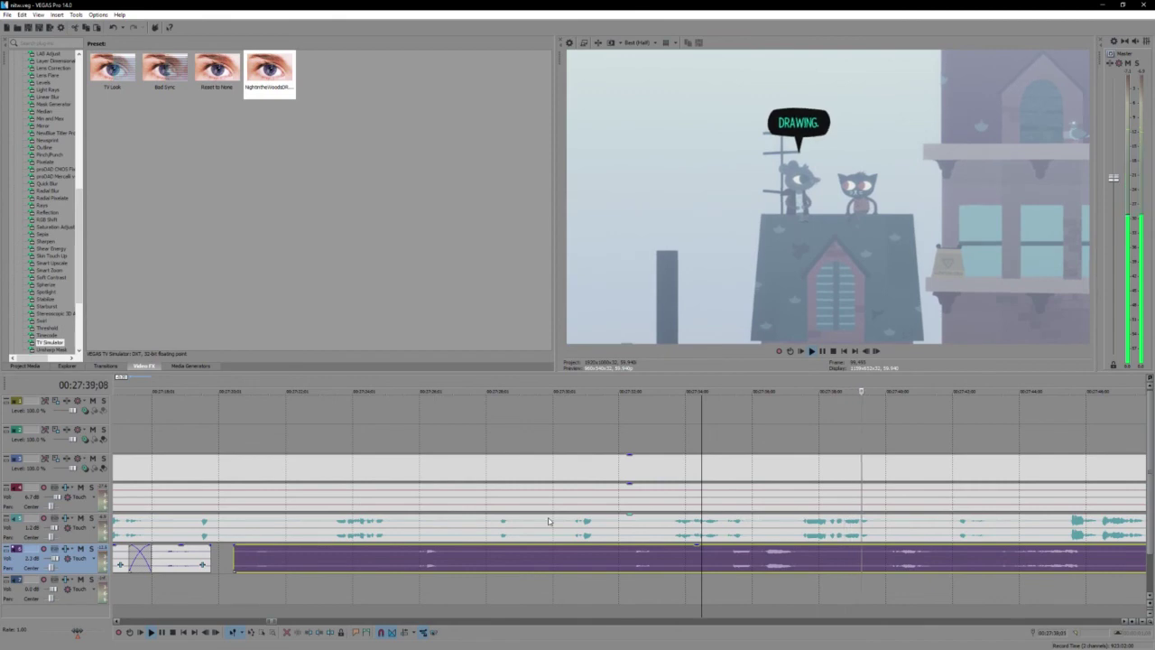
scroll(549, 521, "down", 1)
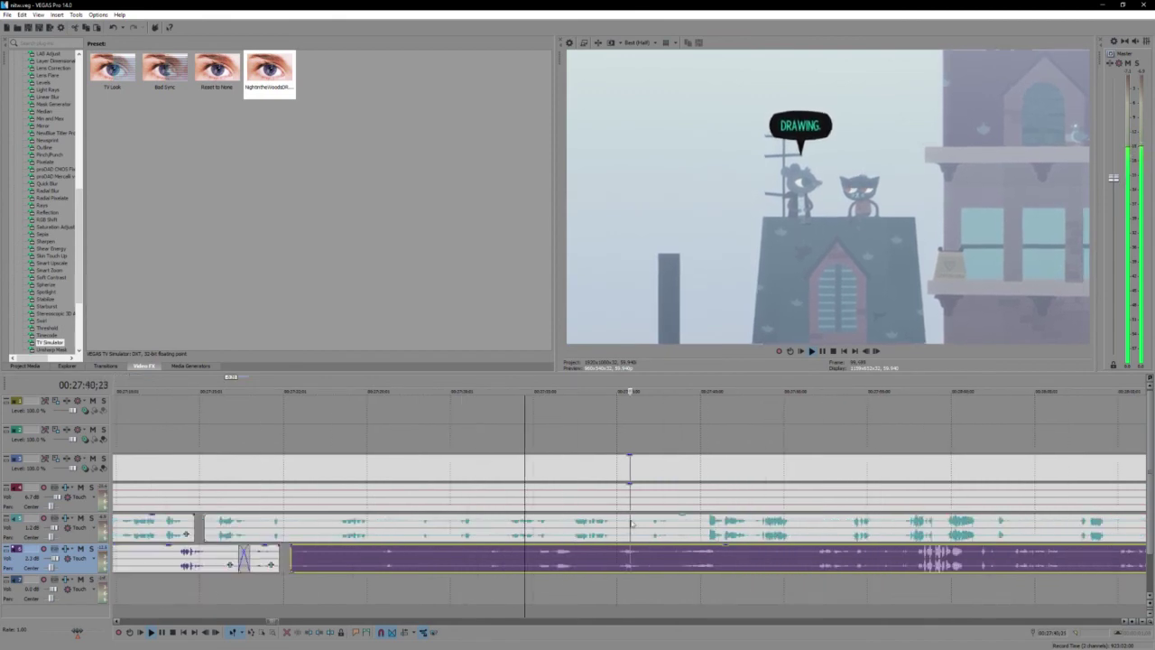
left_click(758, 561)
scroll(757, 561, "up", 2)
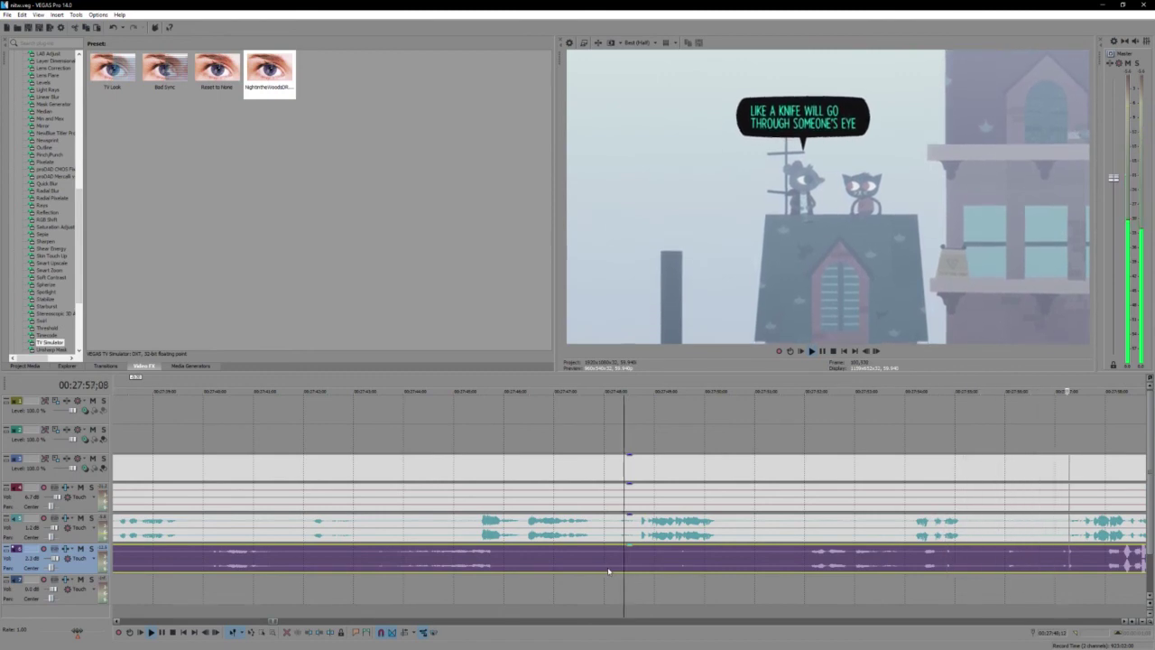
Step: Play through the teal and purple dialogue from about 00:27:57 to 00:28:32, checking for overlaps and dead sections
scroll(608, 570, "down", 5)
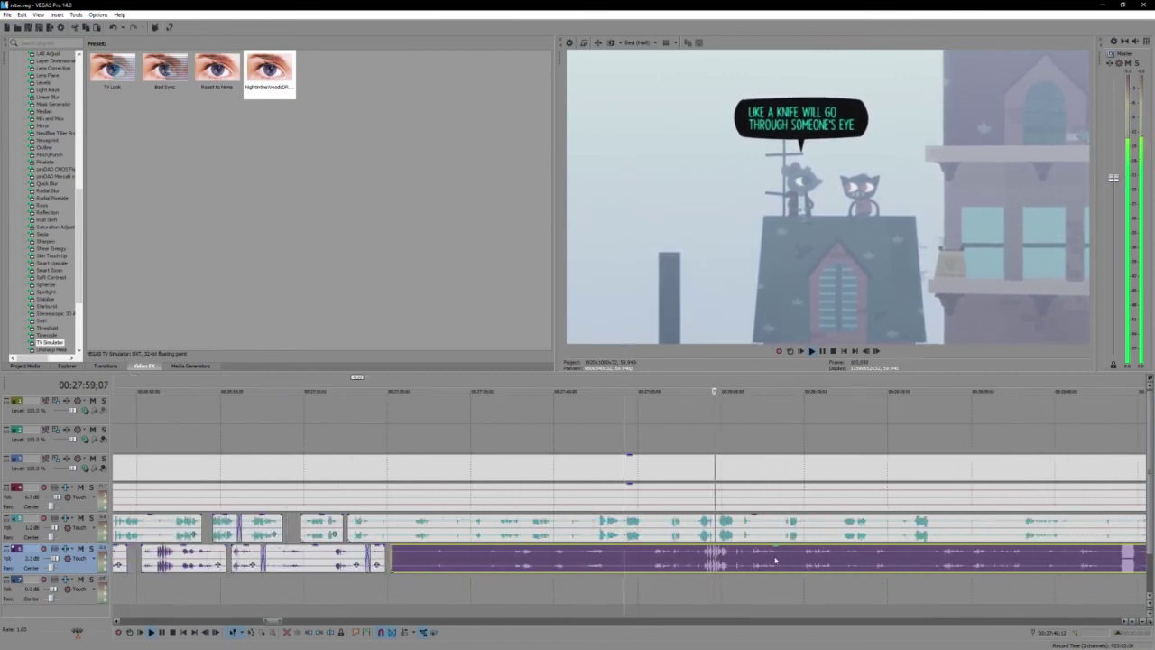
scroll(774, 560, "up", 3)
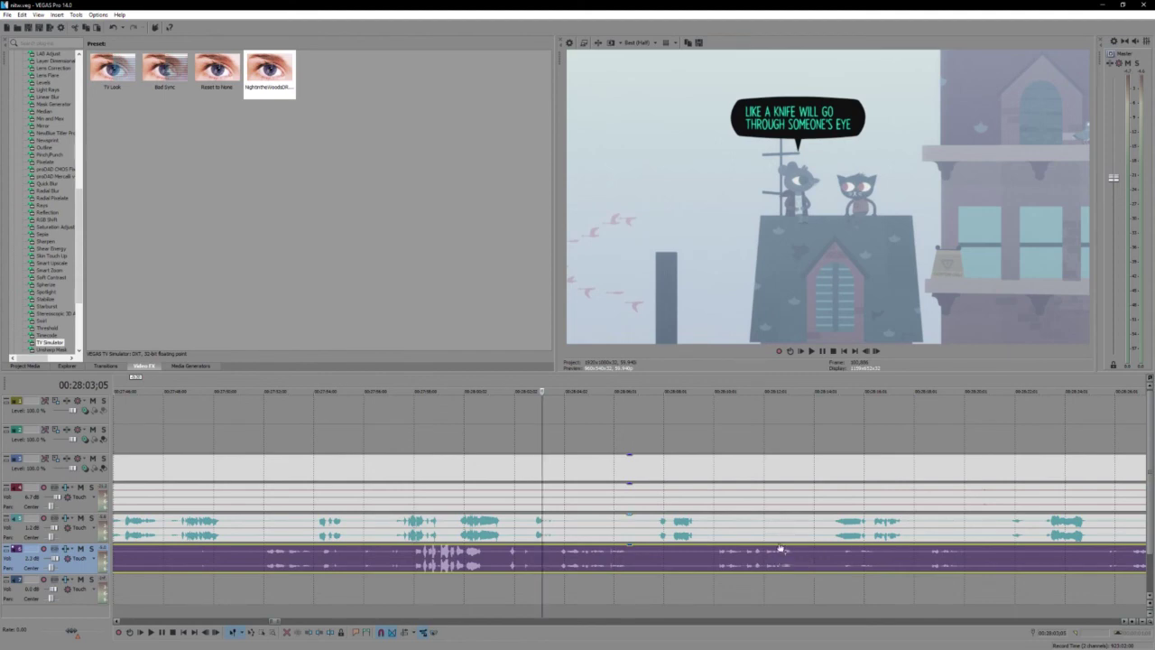
scroll(780, 547, "up", 1)
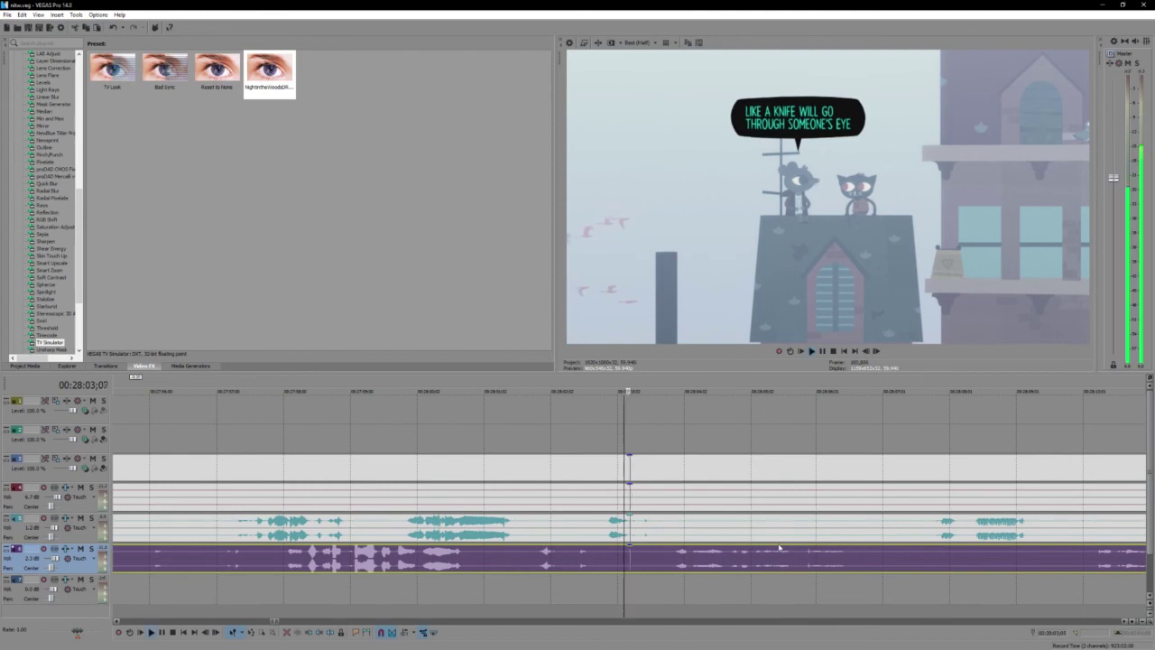
scroll(782, 548, "down", 2)
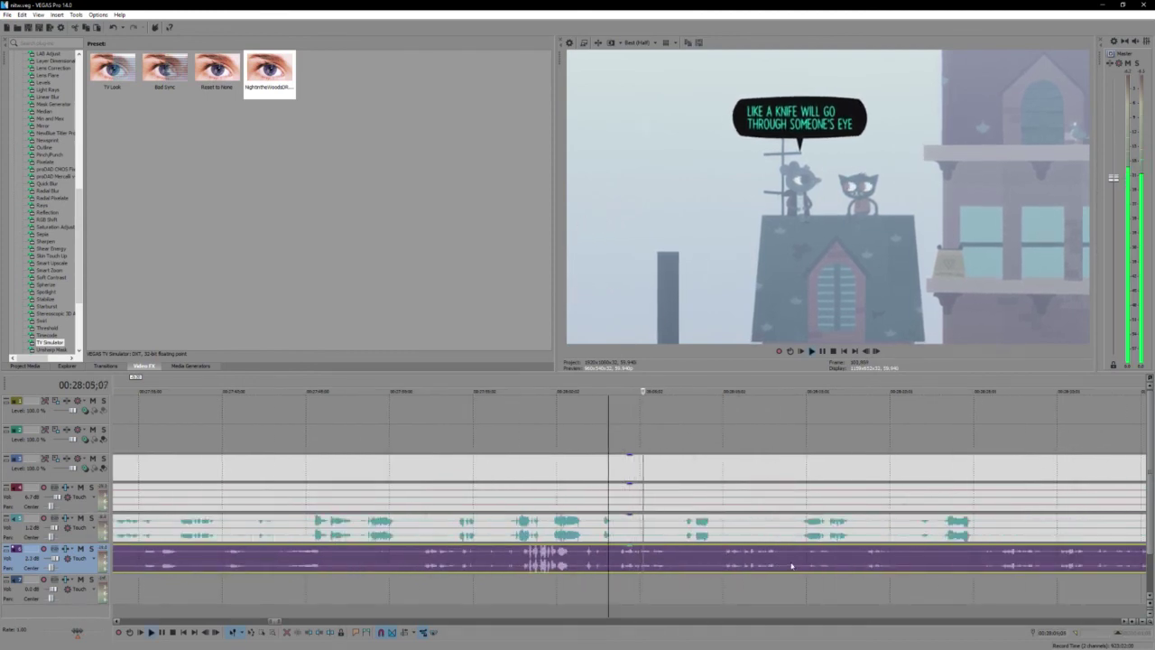
left_click(790, 564)
scroll(790, 564, "up", 2)
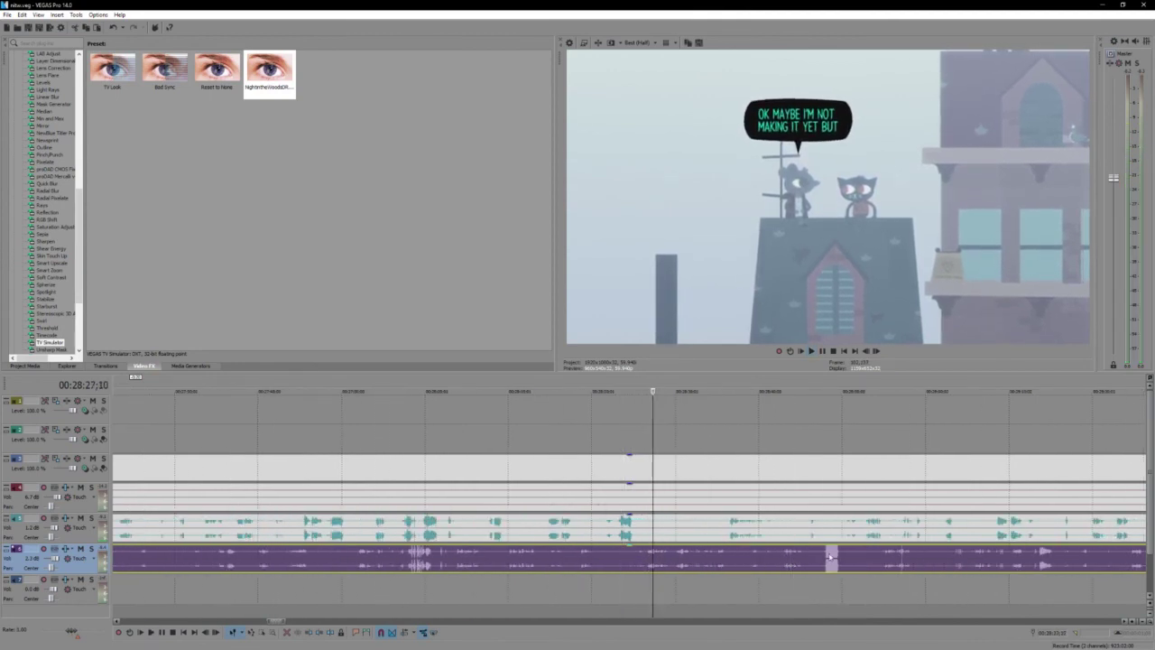
scroll(828, 556, "up", 1)
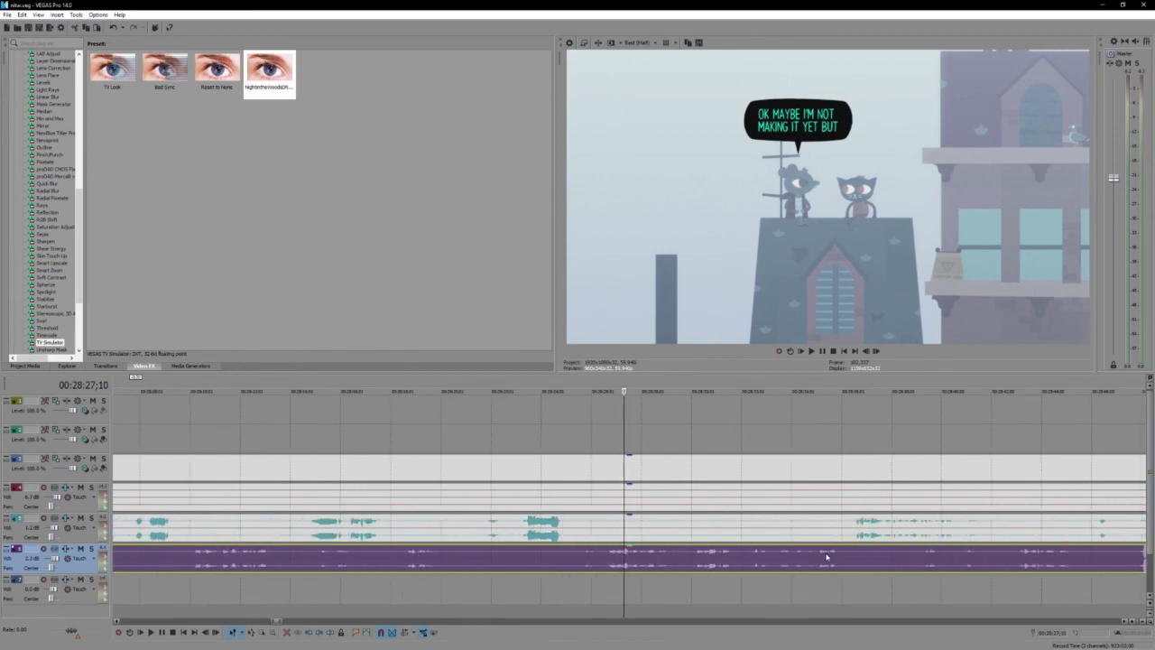
scroll(825, 557, "up", 1)
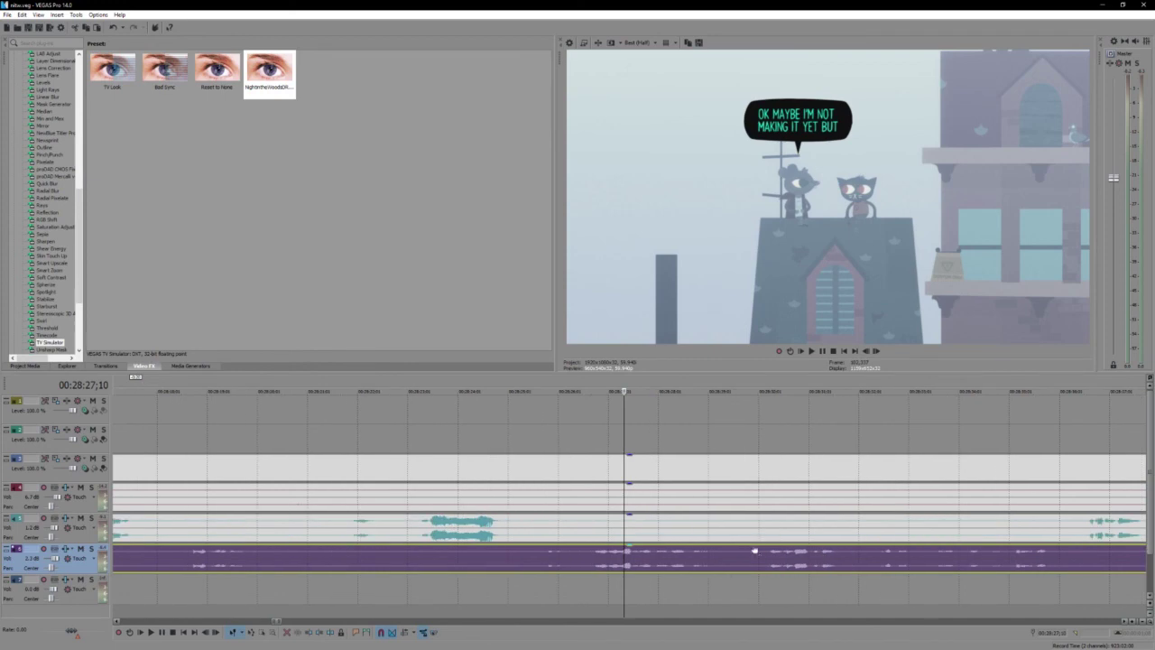
left_click(591, 557)
left_click(579, 557)
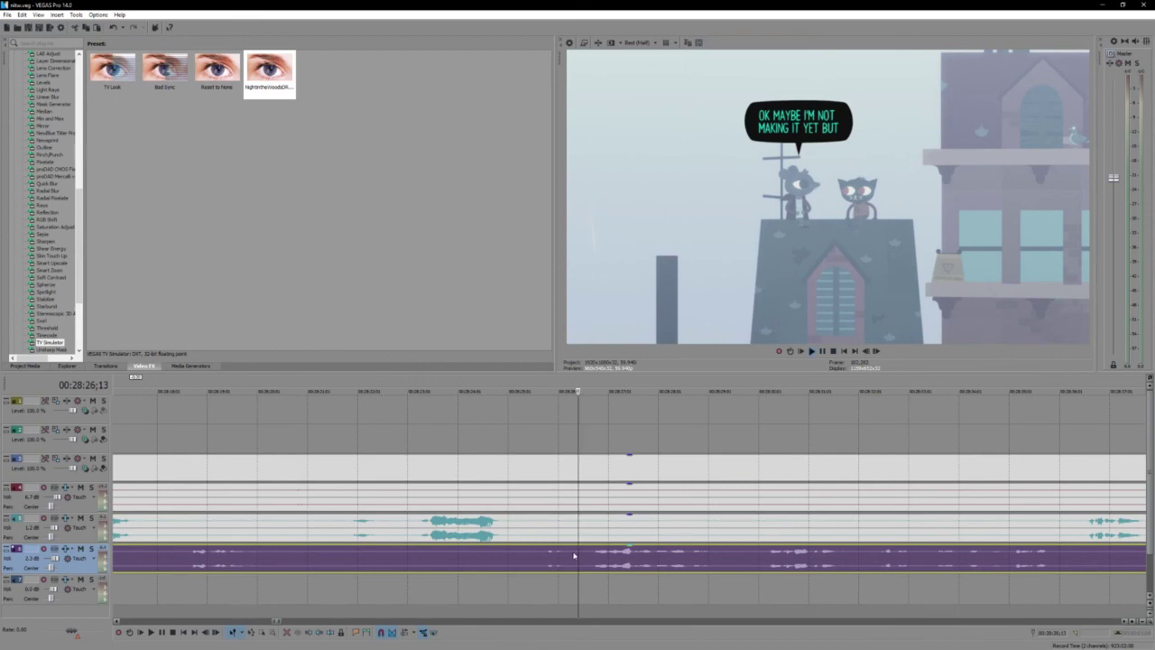
key("space")
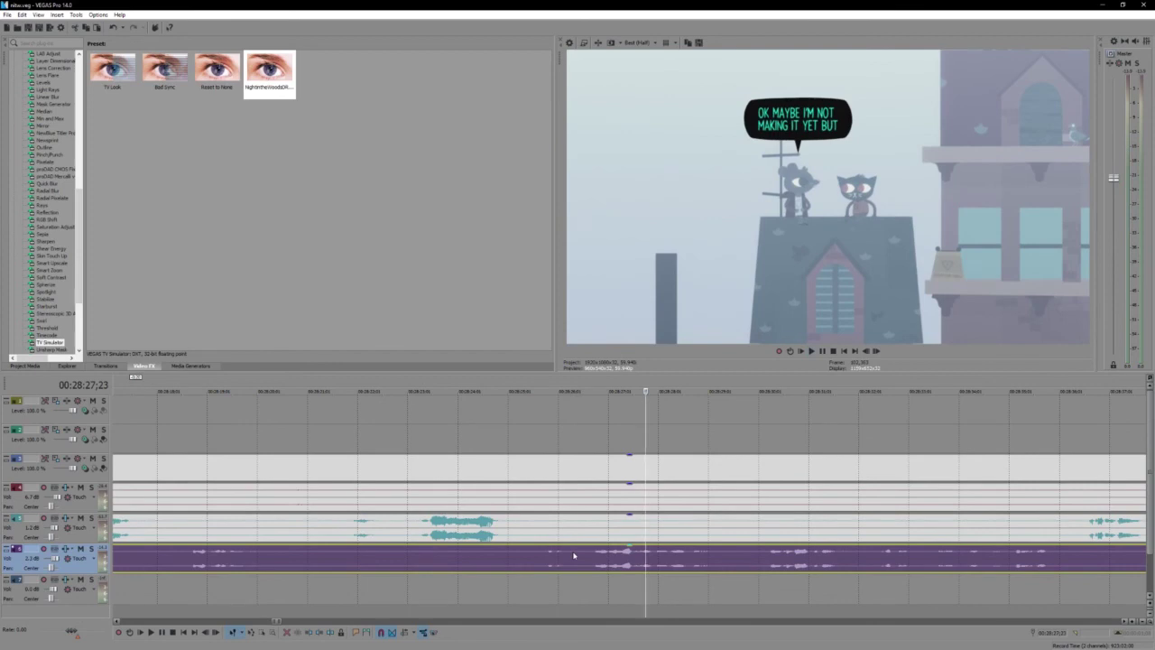
key("space")
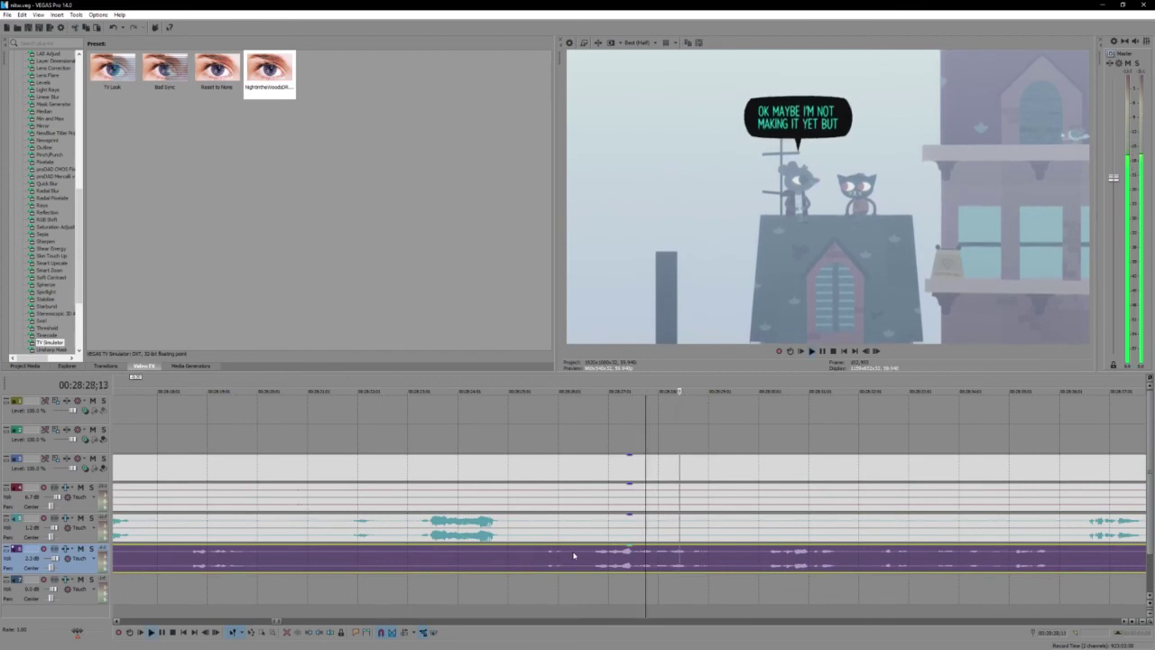
scroll(577, 554, "down", 2)
left_click(786, 562)
scroll(786, 562, "up", 2)
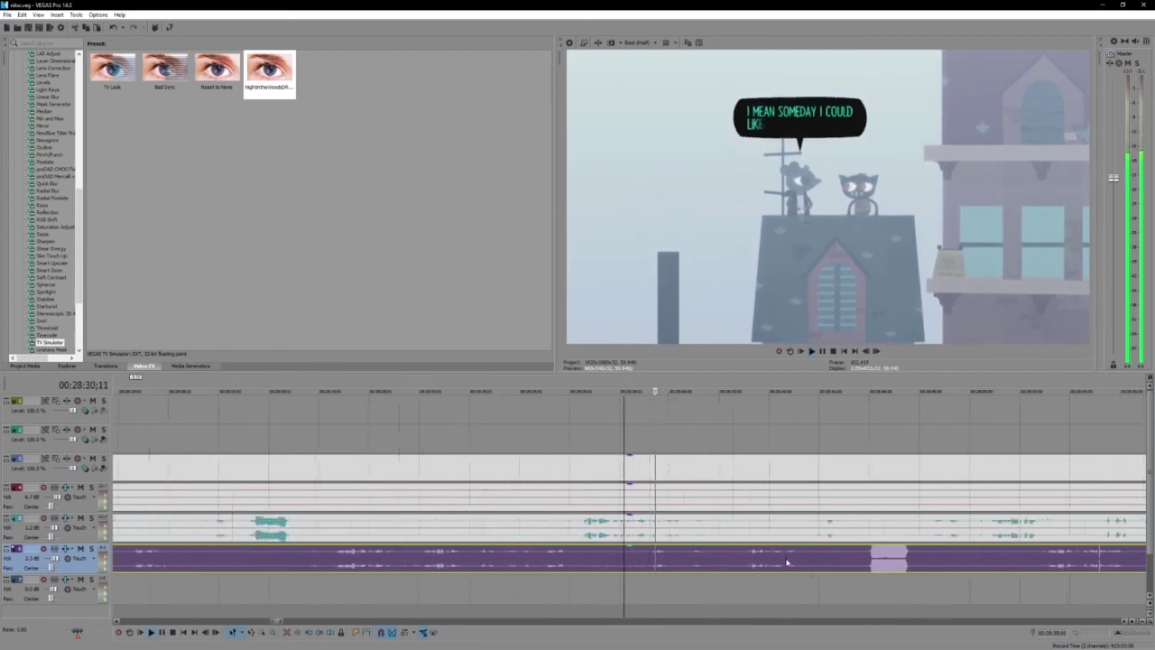
scroll(787, 563, "down", 1)
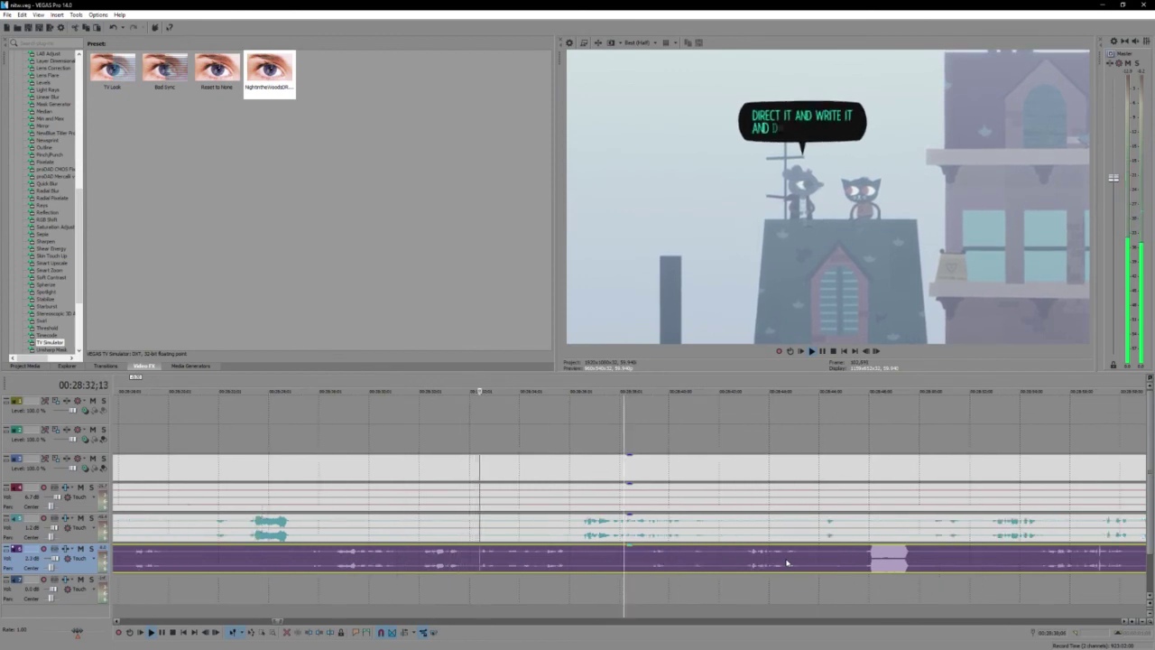